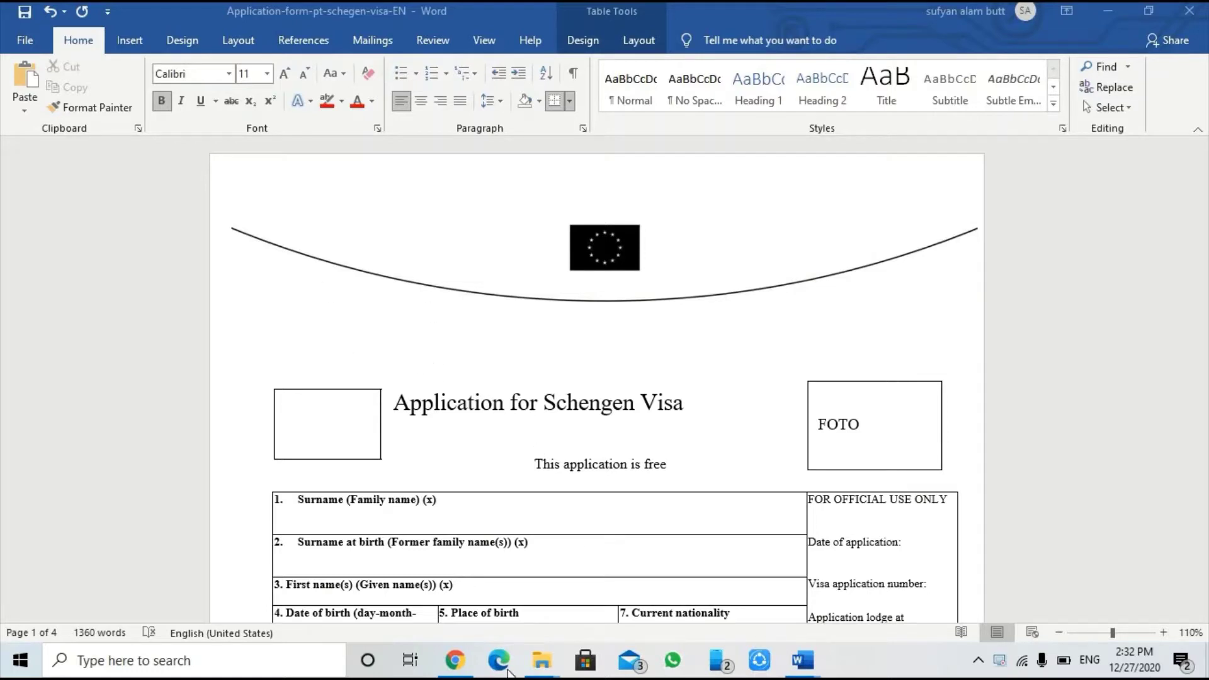
Step: Look at the visa form PDF in the browser, then return to the Word copy
click(449, 666)
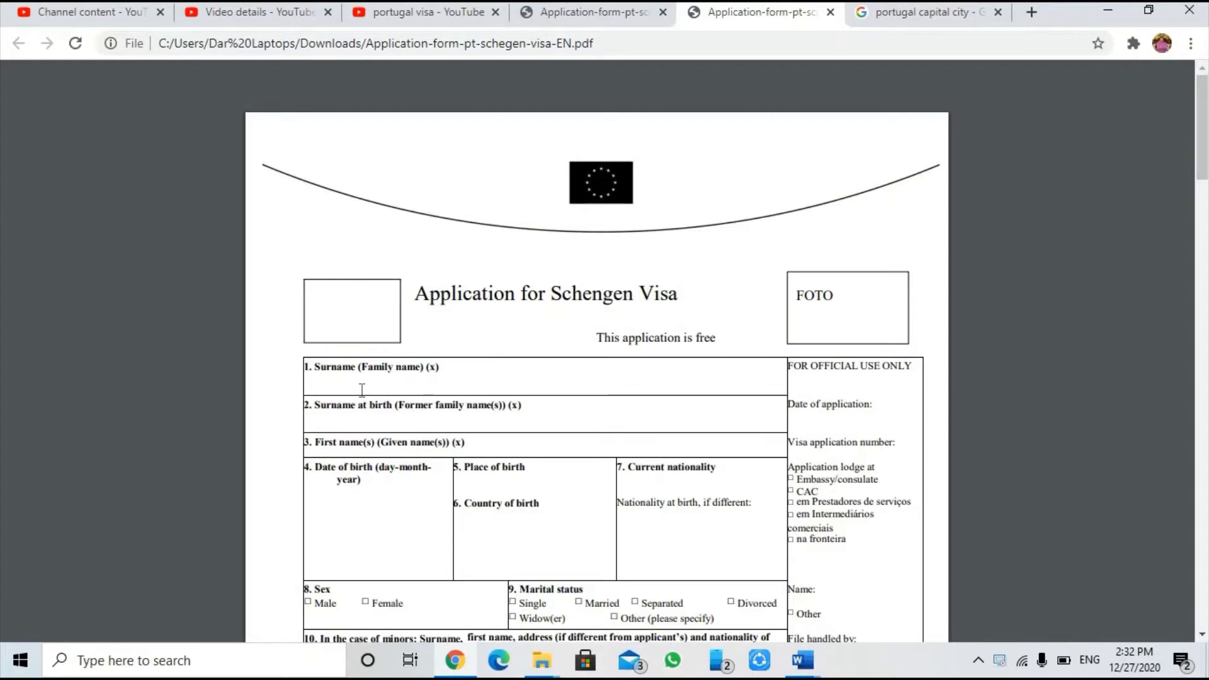
mouse_move(1108, 104)
mouse_move(805, 659)
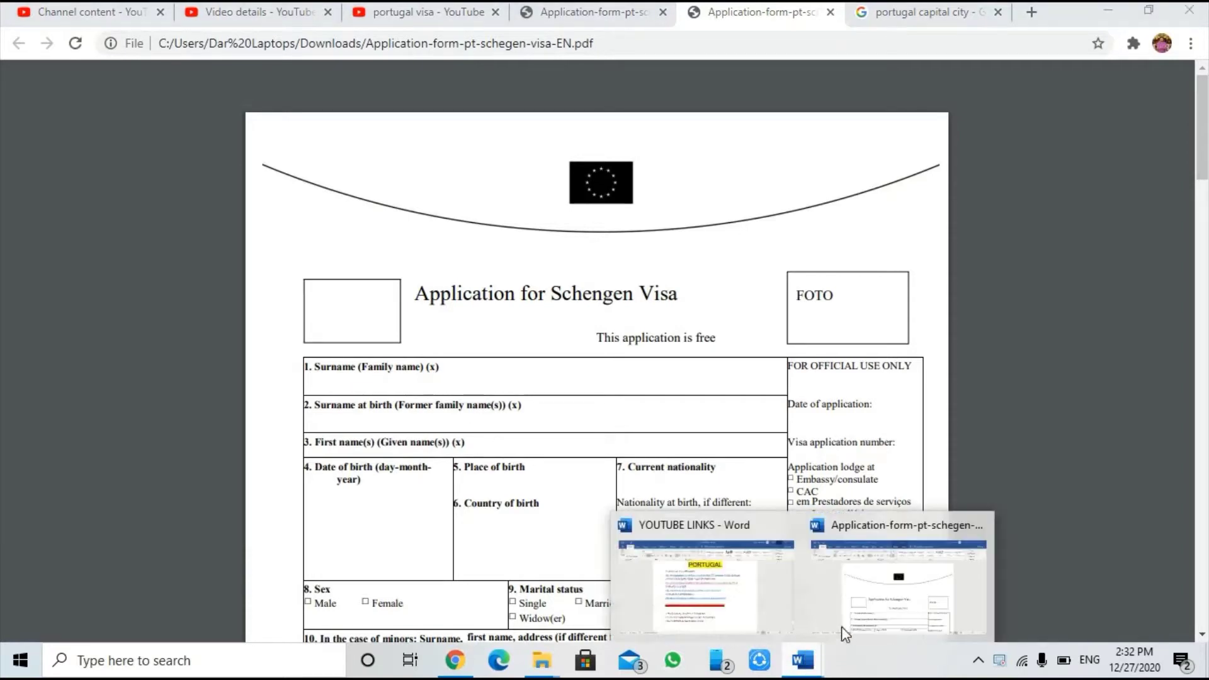
click(831, 631)
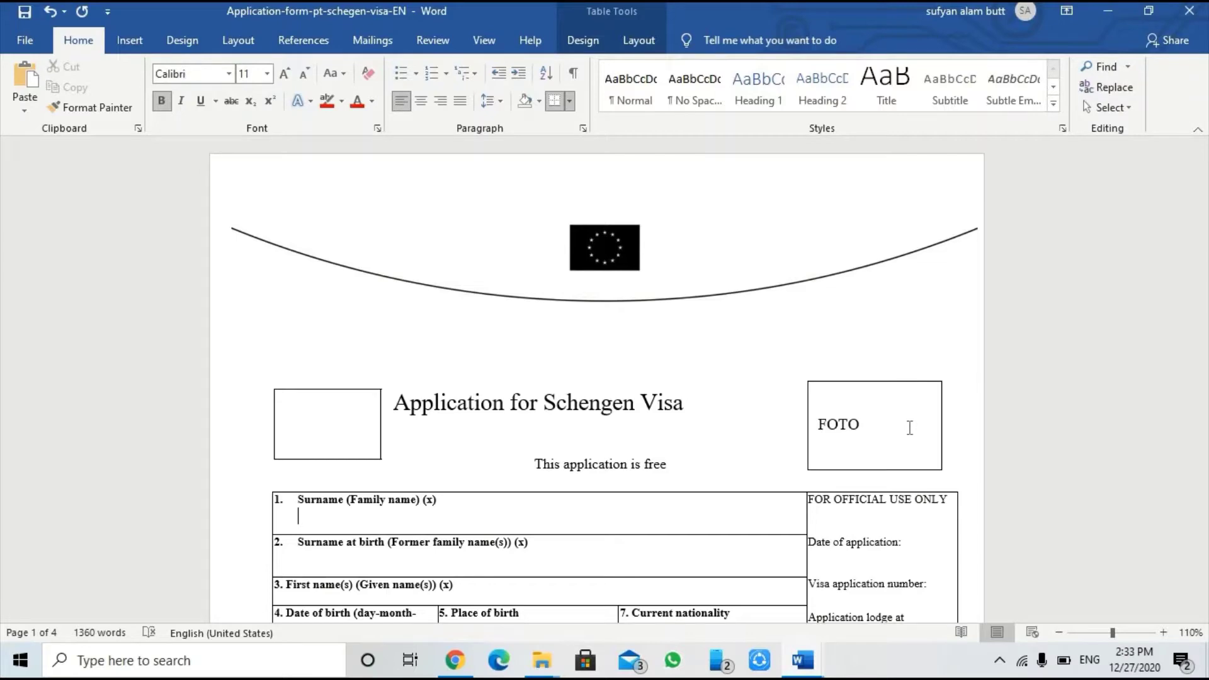
Step: Enter the applicant's surname in the Surname field
scroll(909, 427, down, 5)
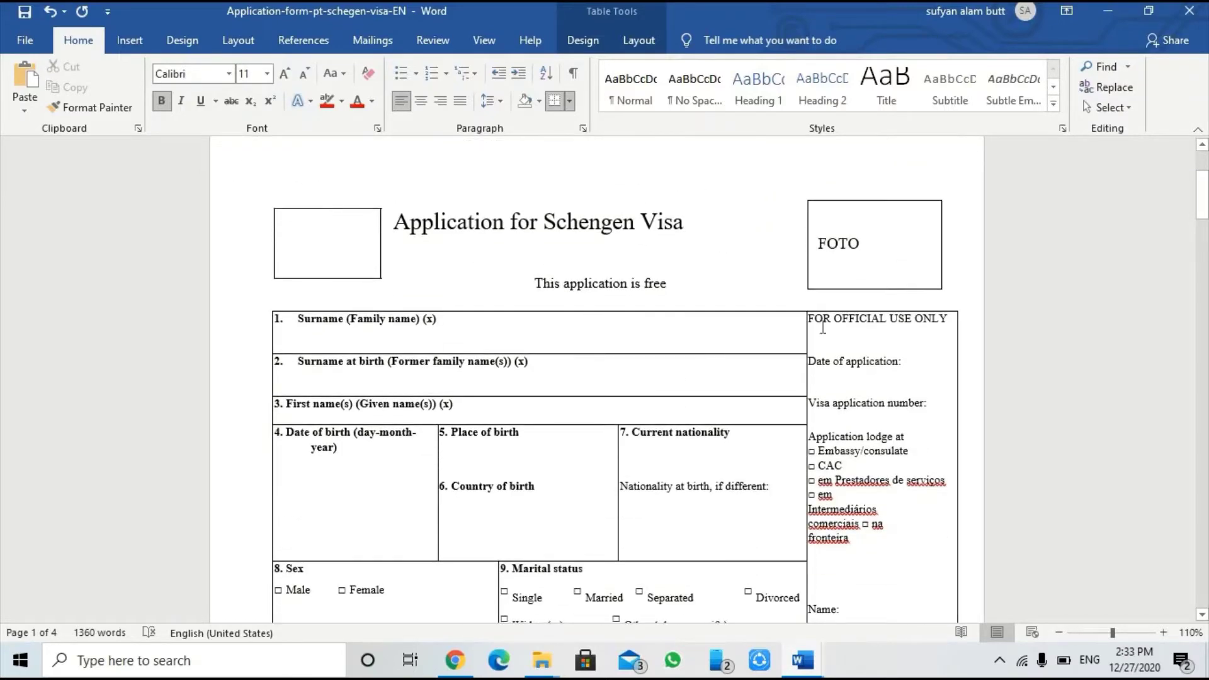
scroll(892, 310, down, 20)
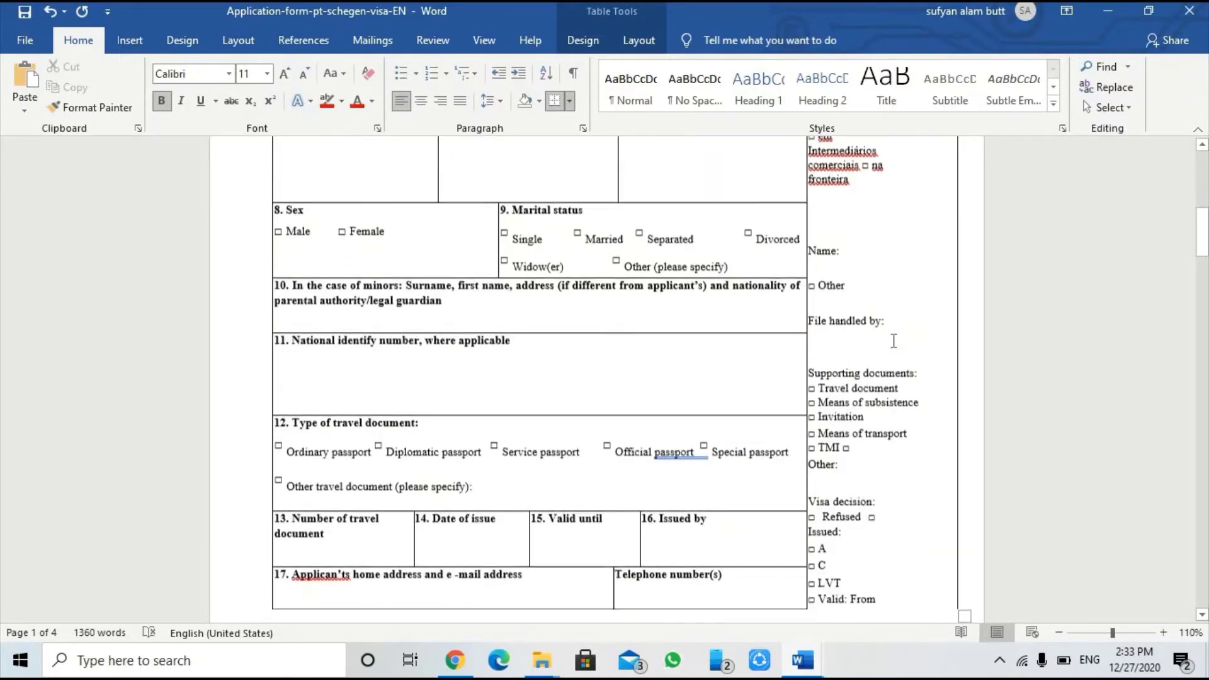
scroll(894, 344, down, 14)
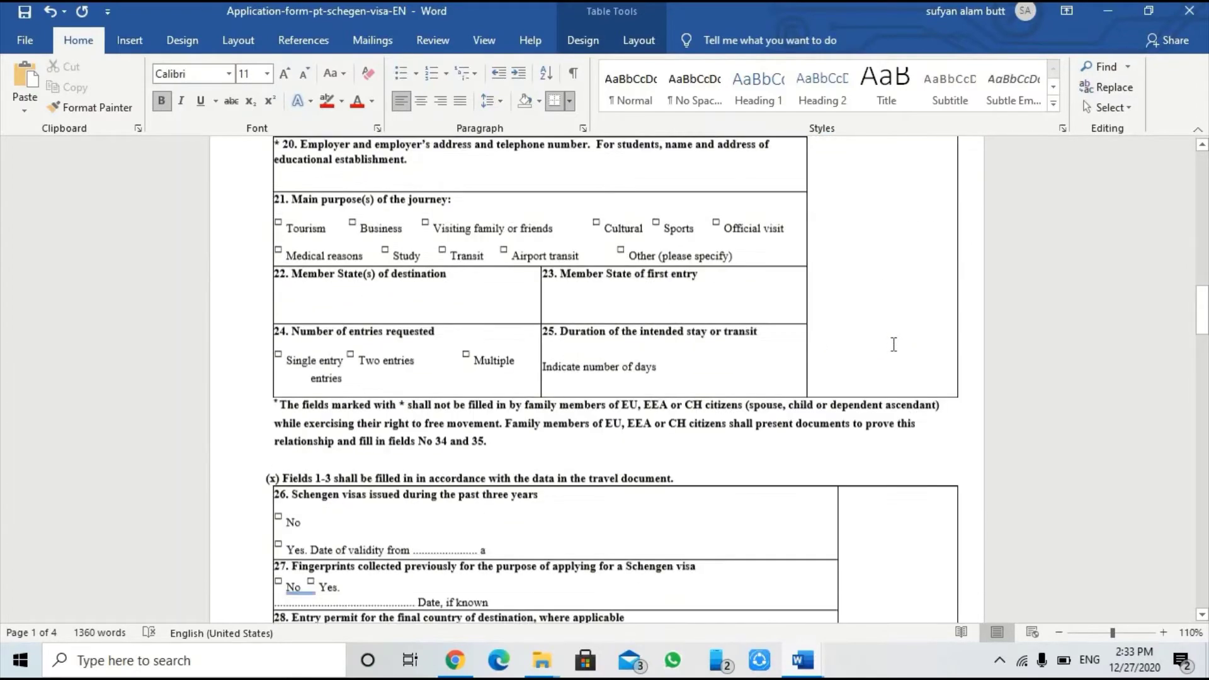
scroll(894, 348, down, 16)
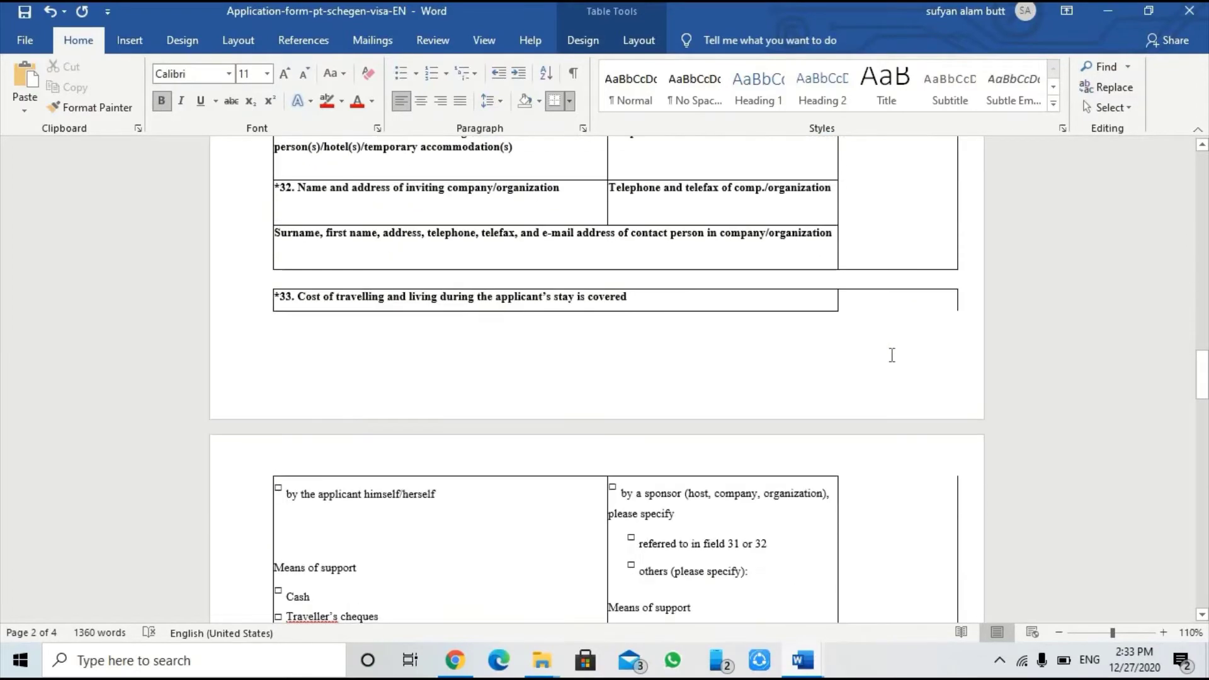
scroll(895, 364, down, 10)
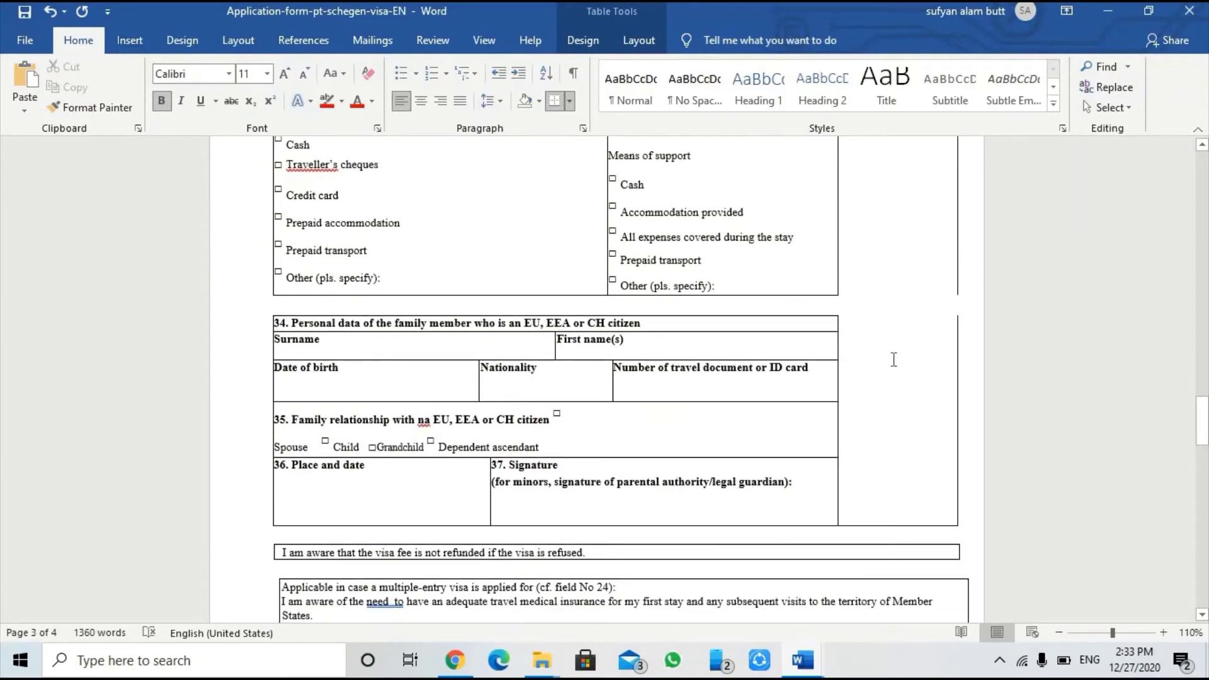
scroll(894, 360, up, 11)
scroll(894, 359, up, 20)
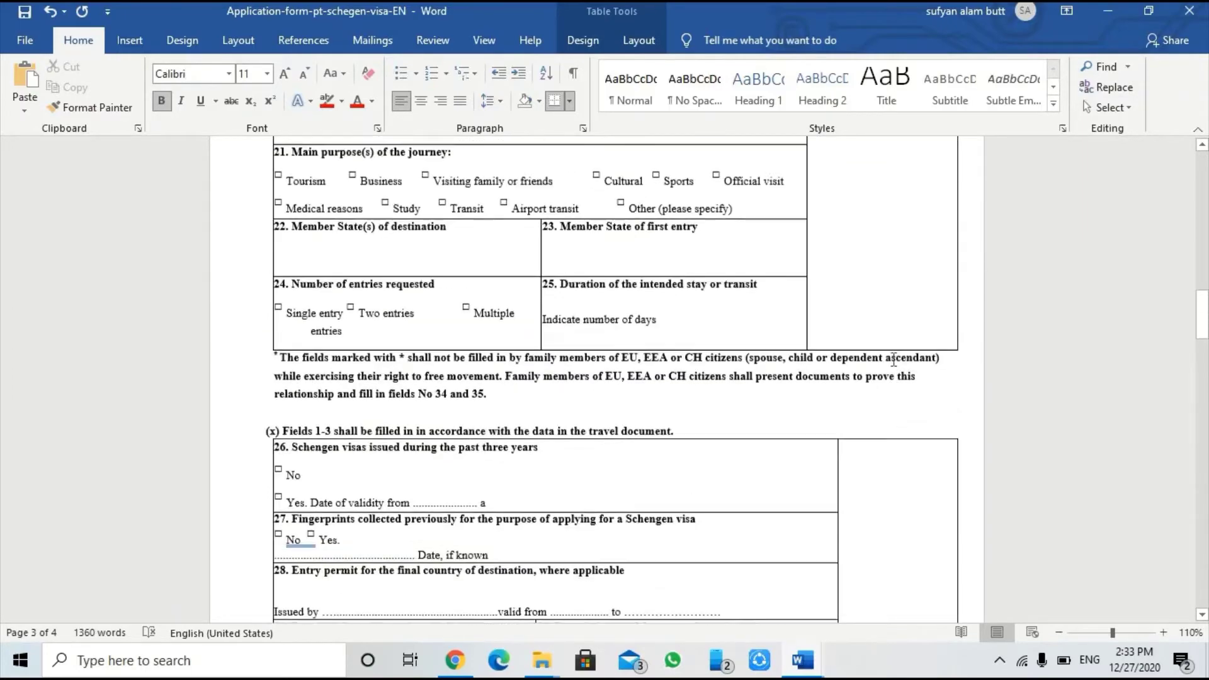
scroll(894, 359, up, 14)
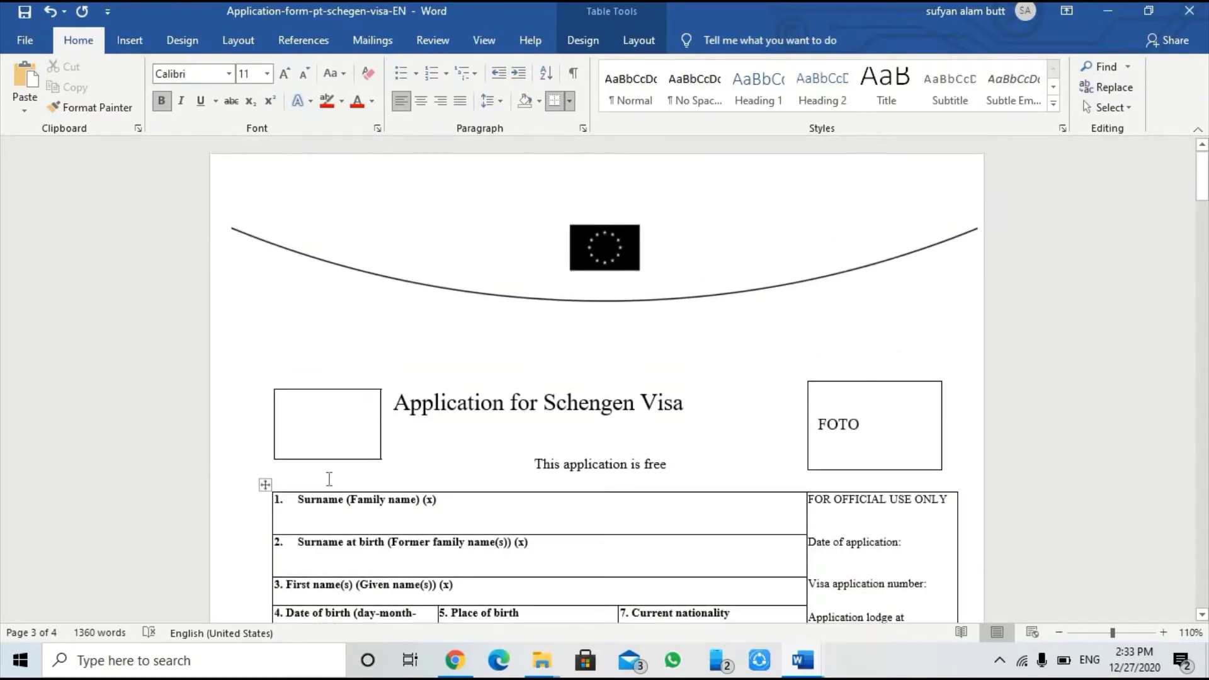
click(433, 516)
Step: Zoom the document in to 160%
click(1164, 633)
click(1163, 632)
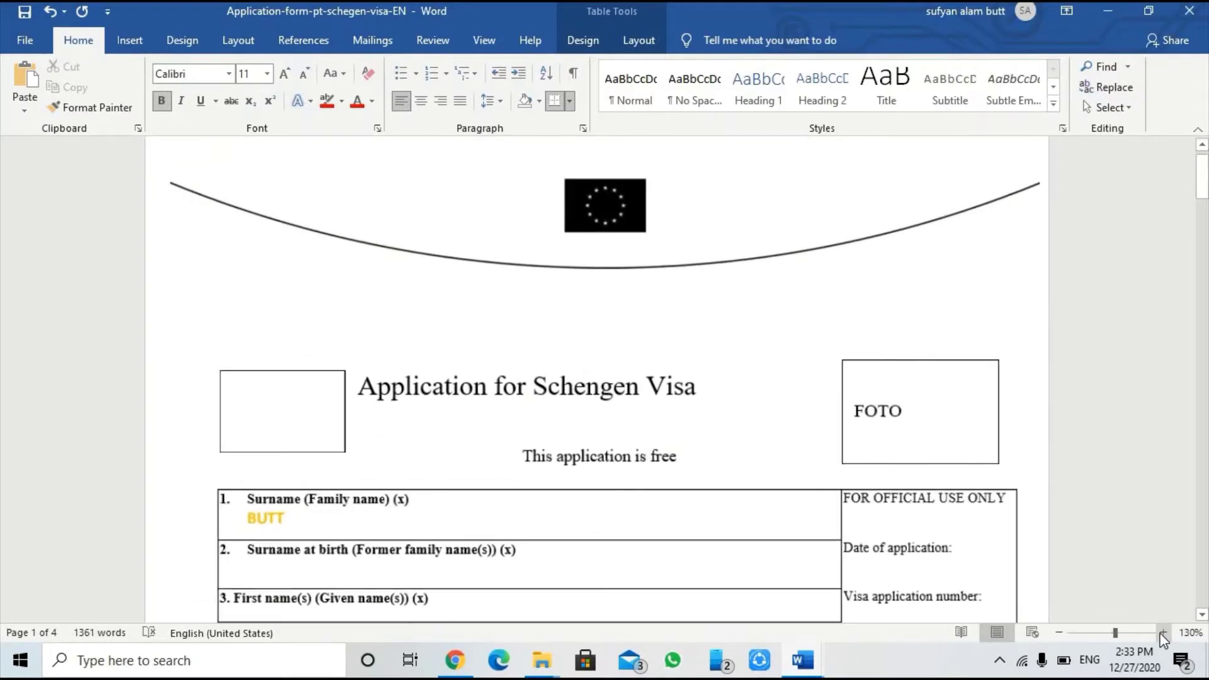
click(1164, 632)
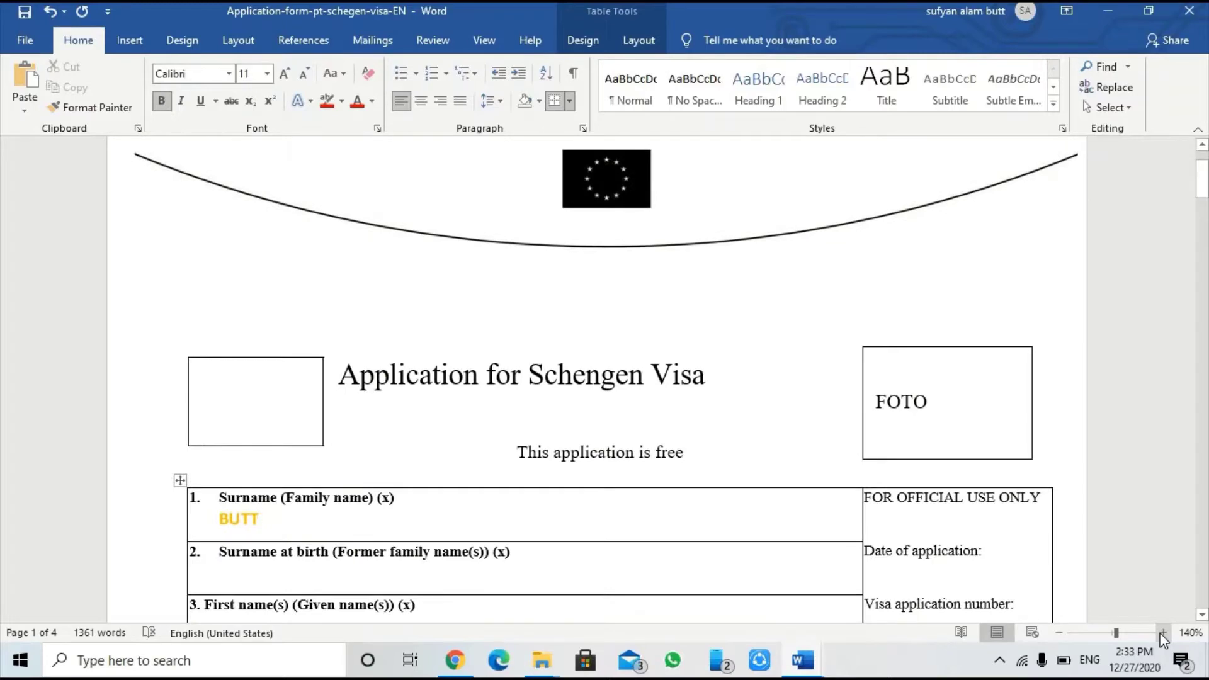
click(1164, 632)
click(1164, 632)
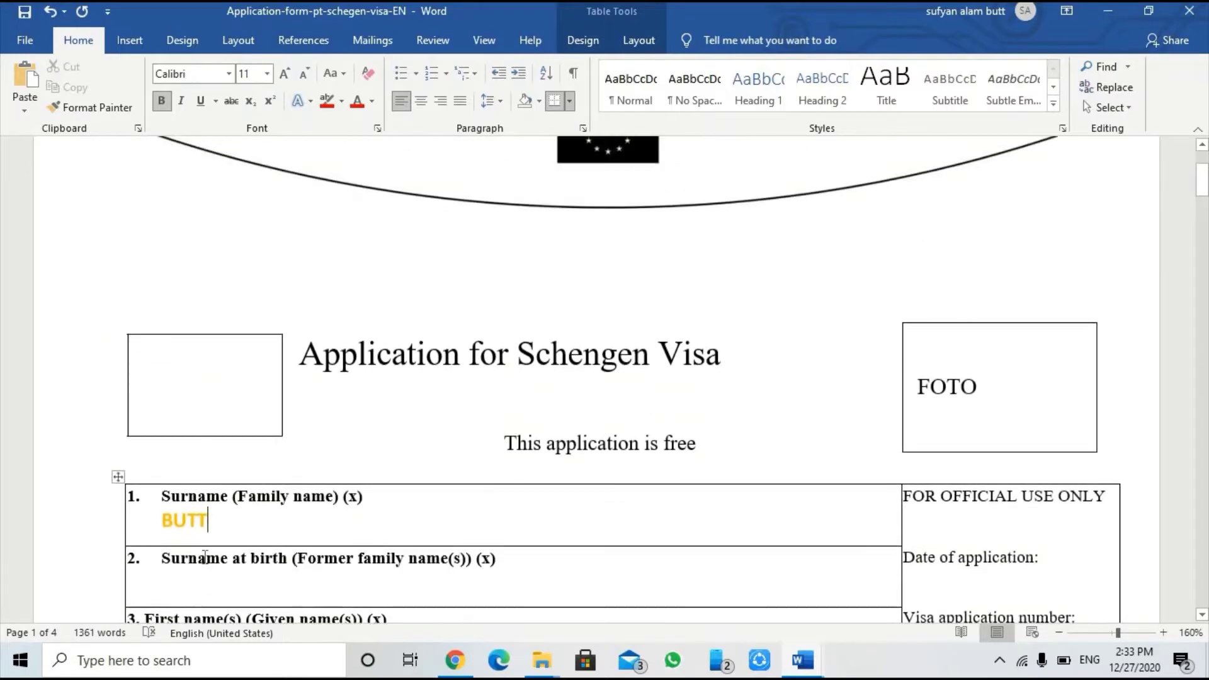
Step: Enter the applicant's surname in Surname at birth, replacing the mistaken first-name entry
click(171, 578)
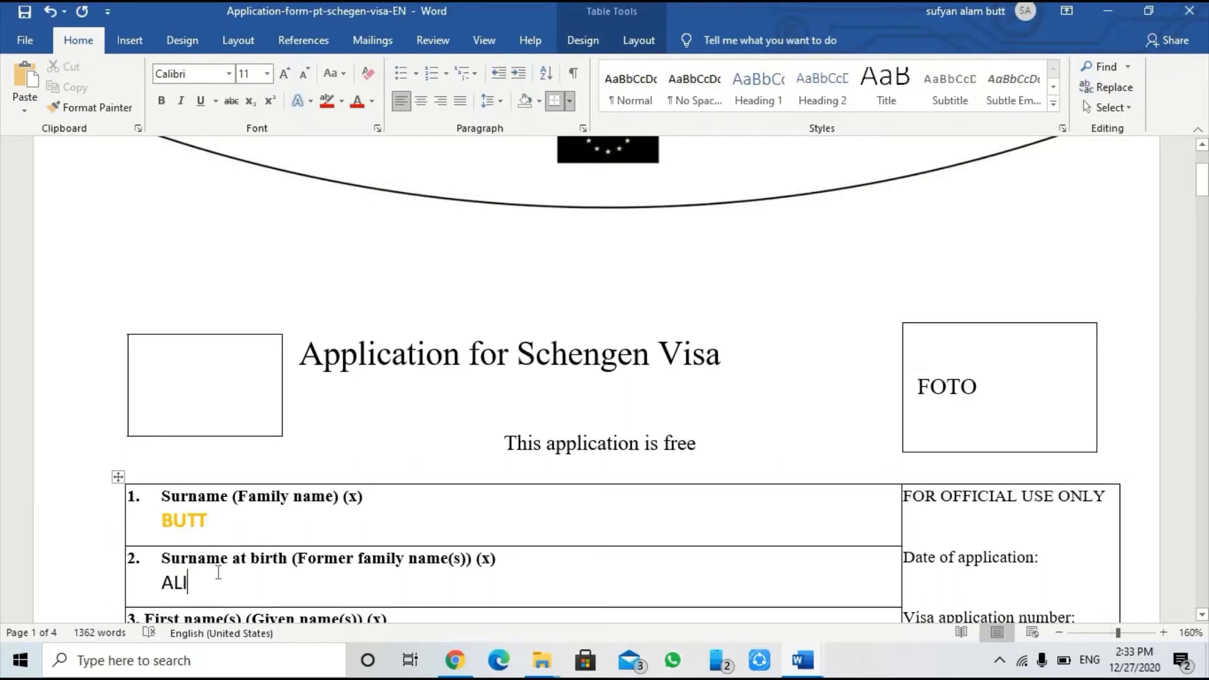
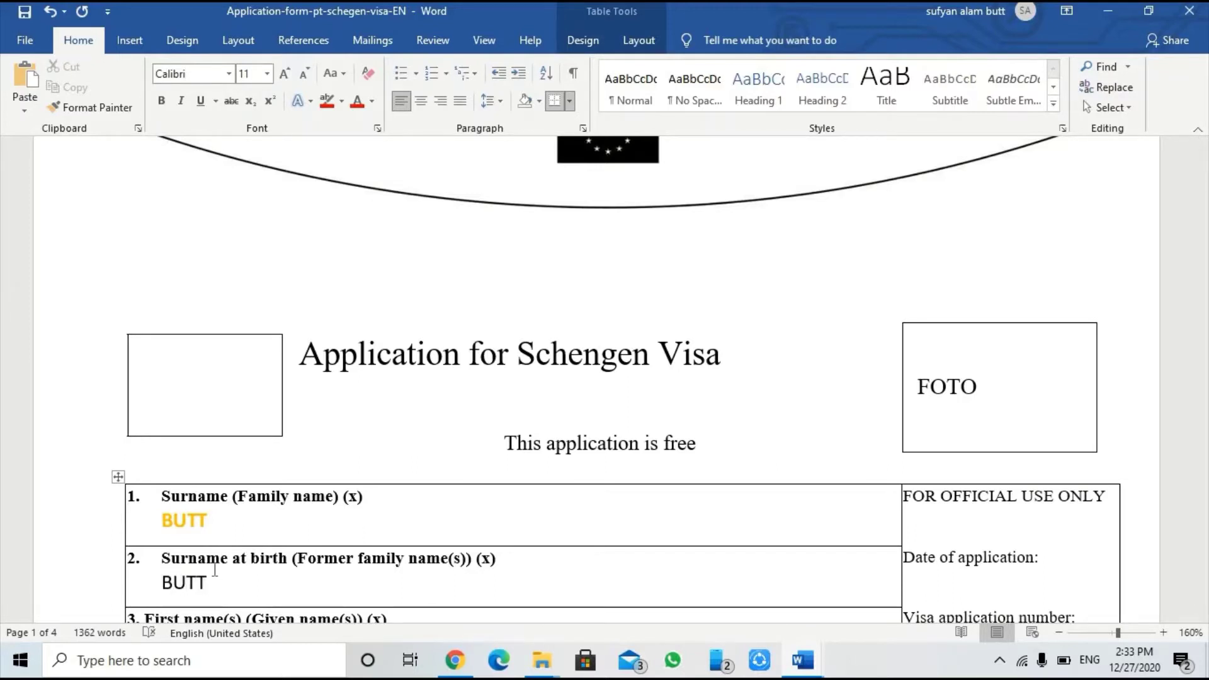
scroll(215, 570, down, 2)
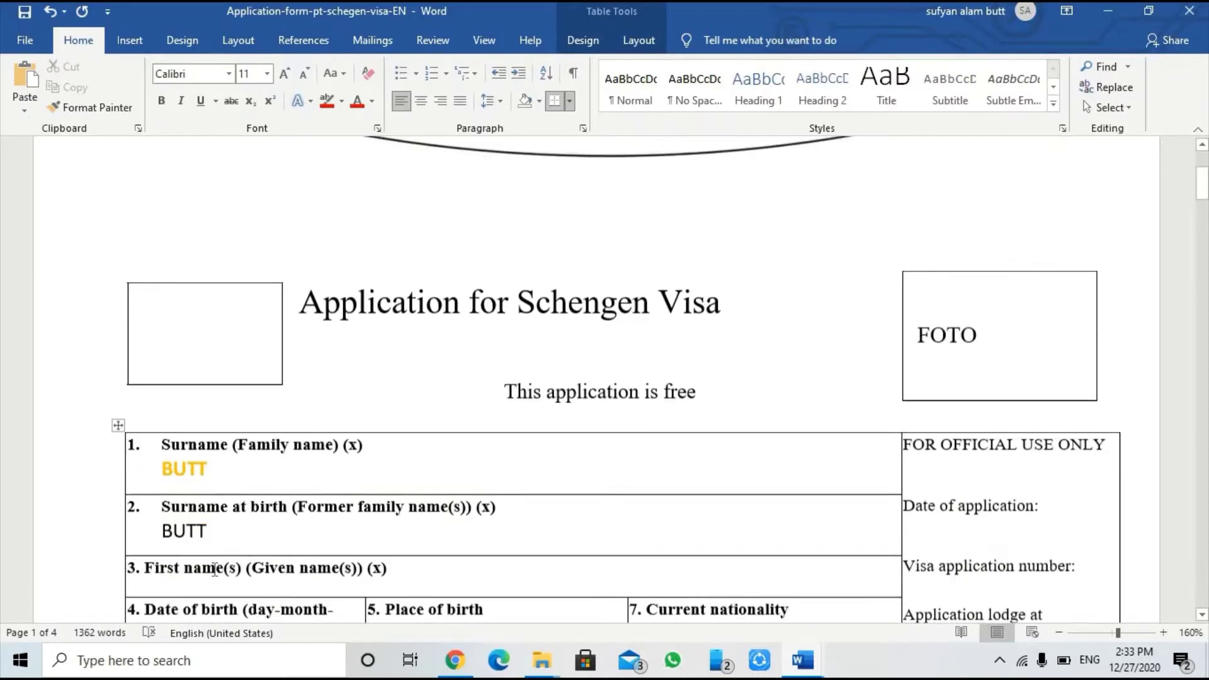
Step: Add an un-numbered line under First name(s) and enter the applicant's first name
click(157, 506)
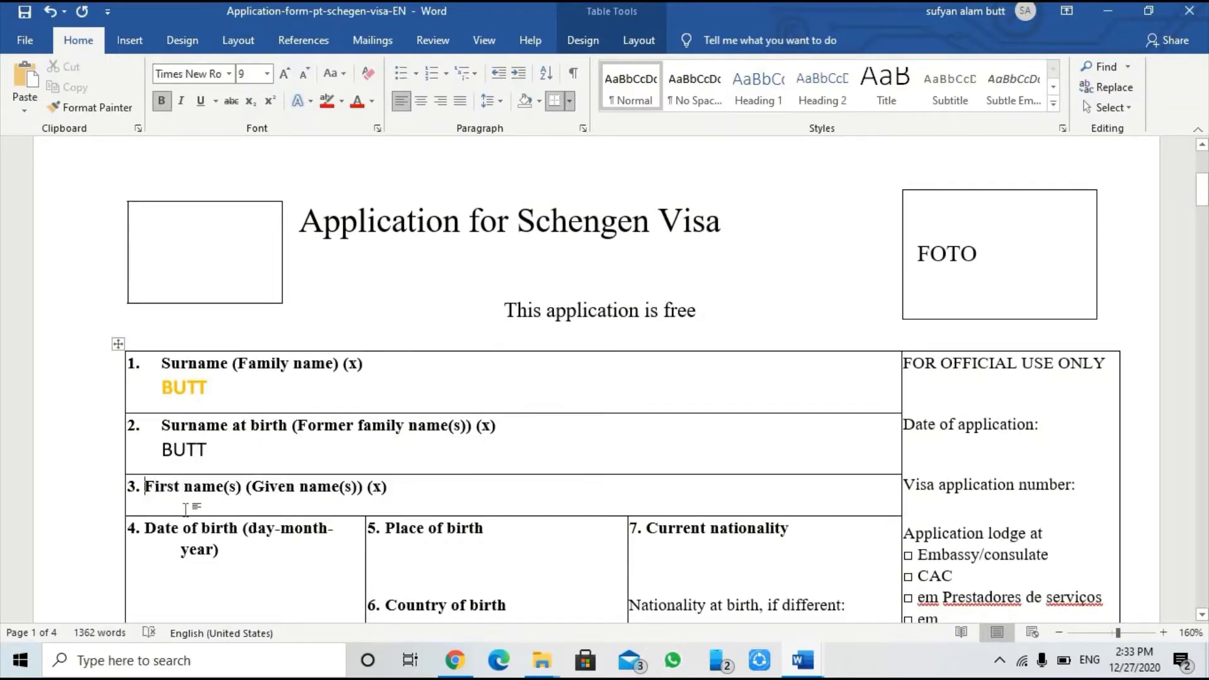
click(397, 491)
key(Down)
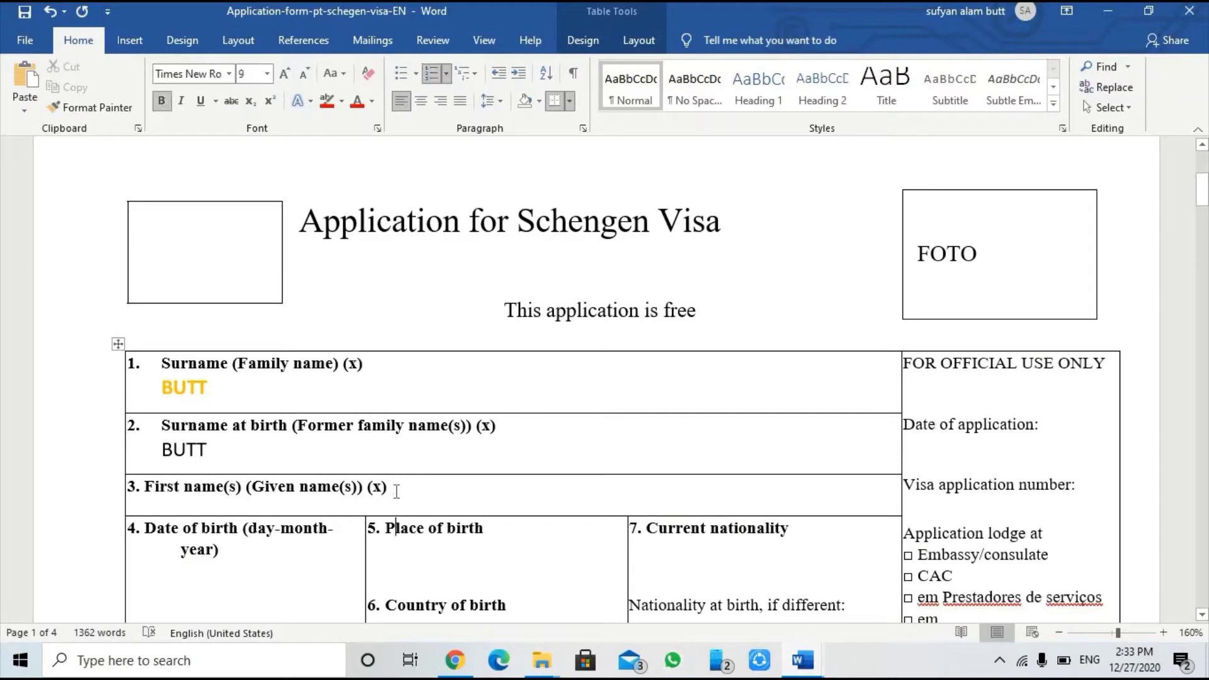
click(396, 491)
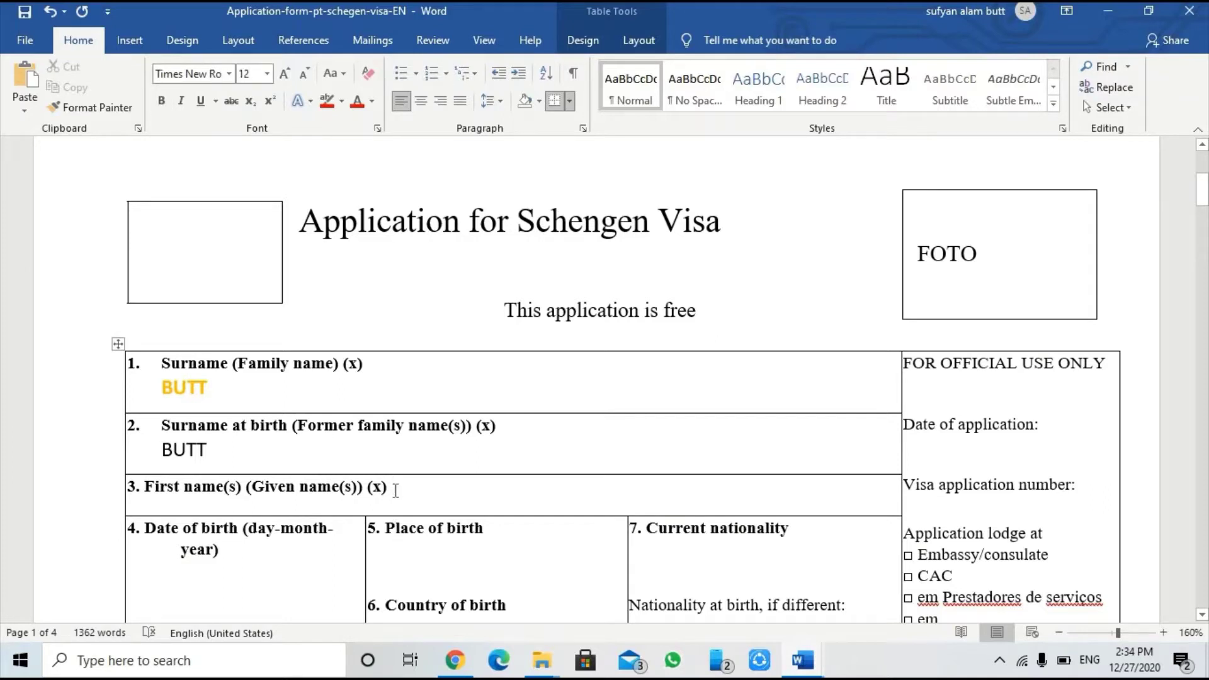
key(Return)
key(BackSpace)
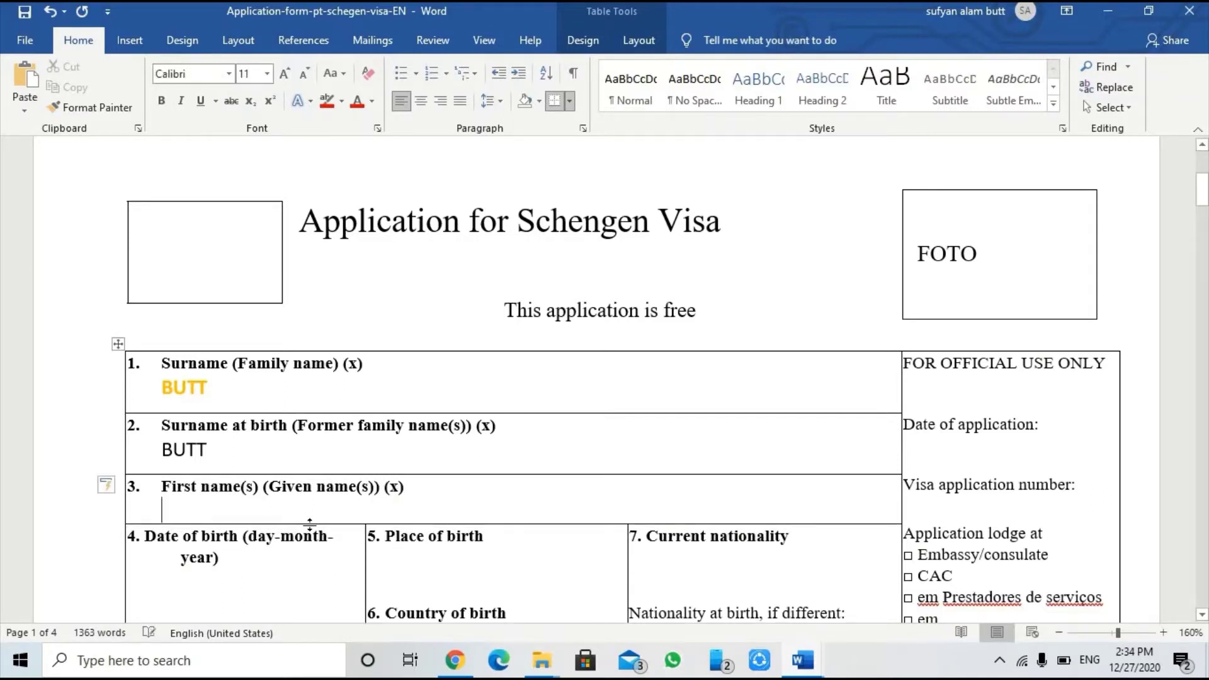
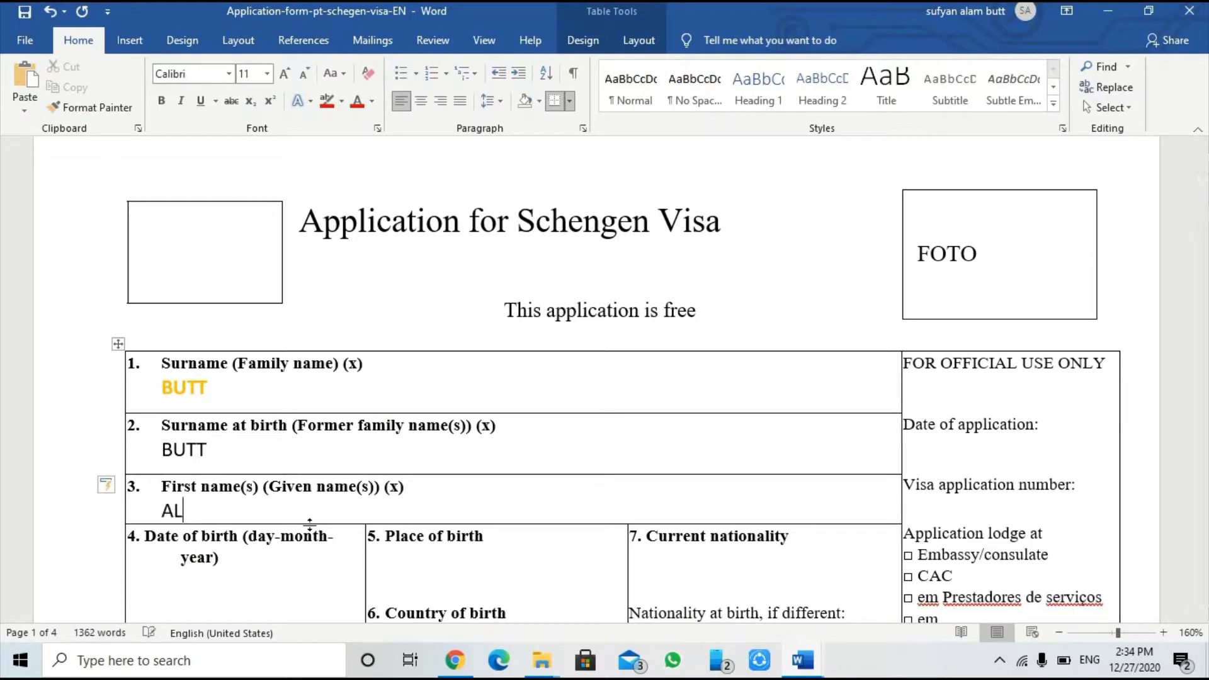
double_click(197, 510)
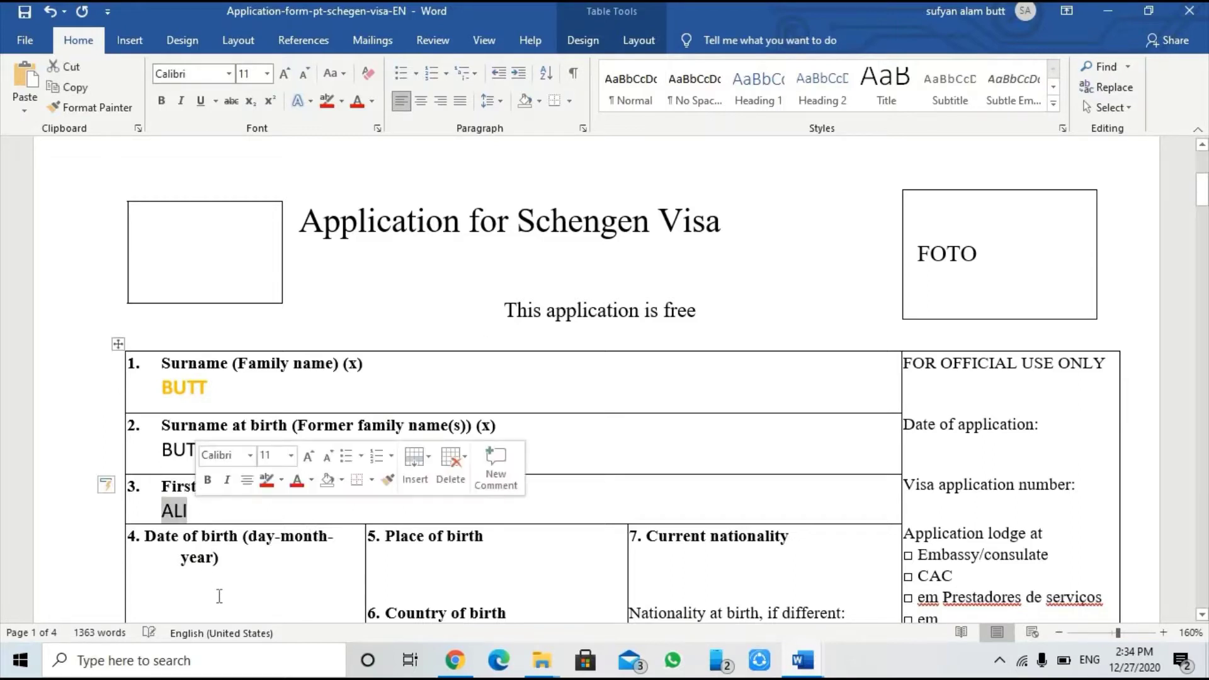
Step: Enter 01-01-1980 in the Date of birth field
scroll(237, 548, down, 3)
click(133, 463)
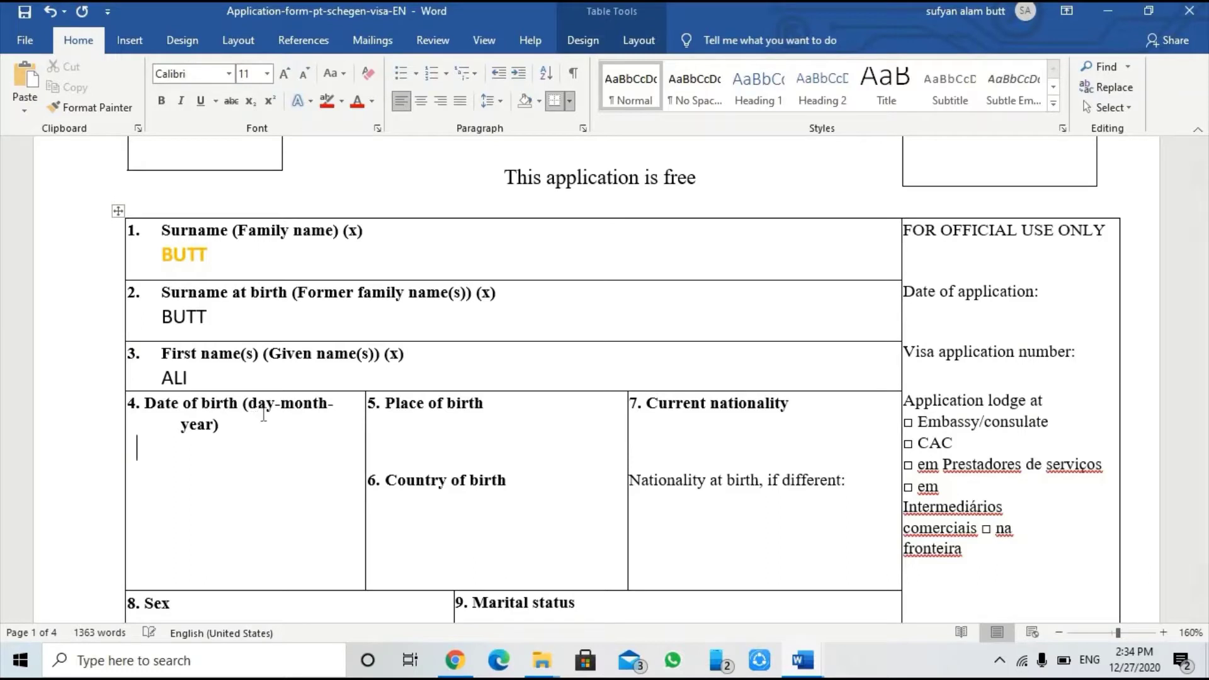
text(01-01)
text(-1980)
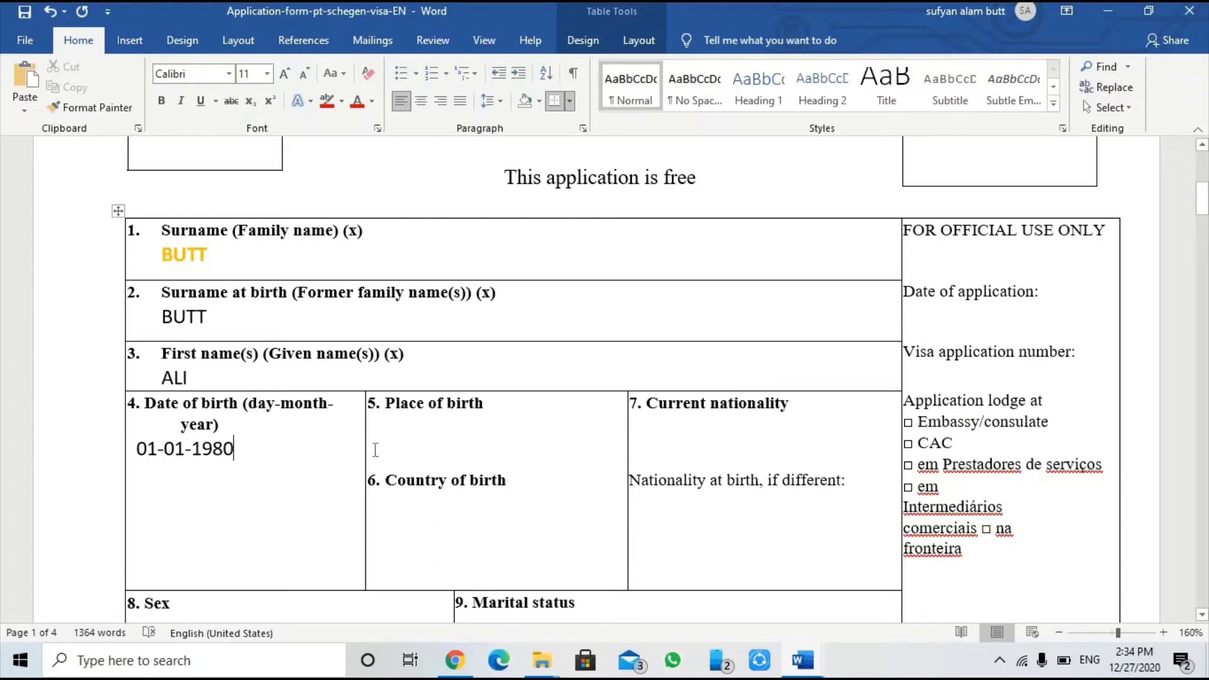
Step: Enter LAHORE as Place of birth and PAKISTAN as Country of birth
click(390, 436)
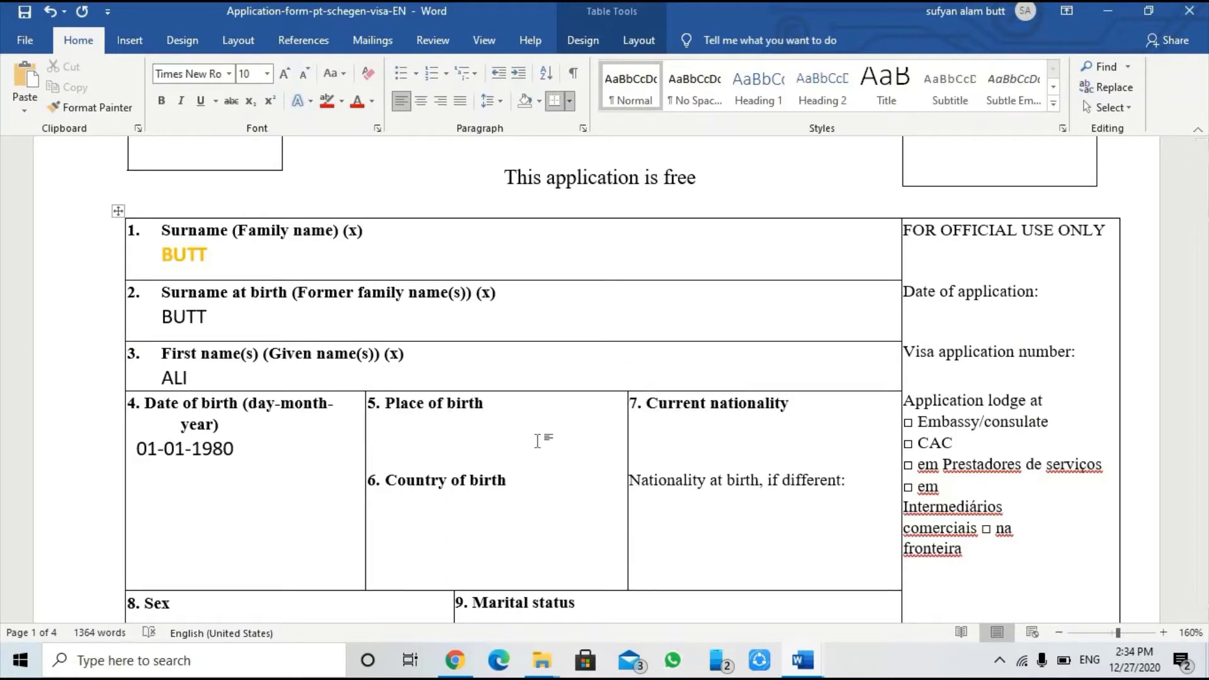
text(LAHORE)
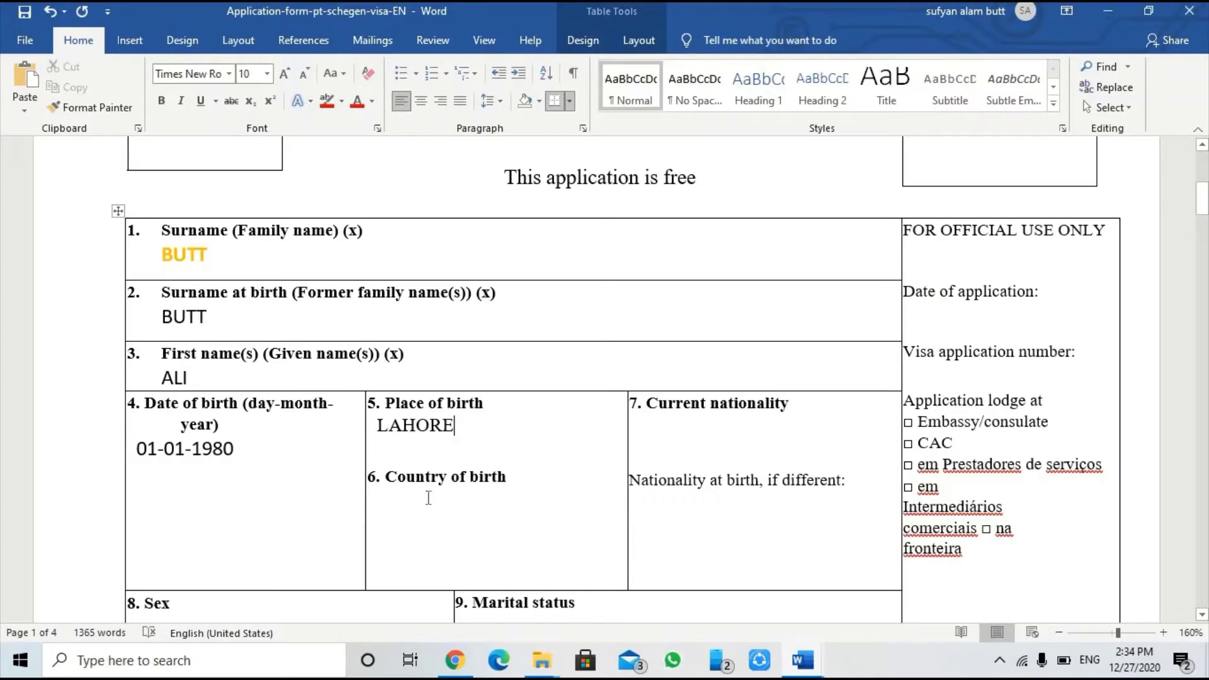
click(404, 518)
text(PA)
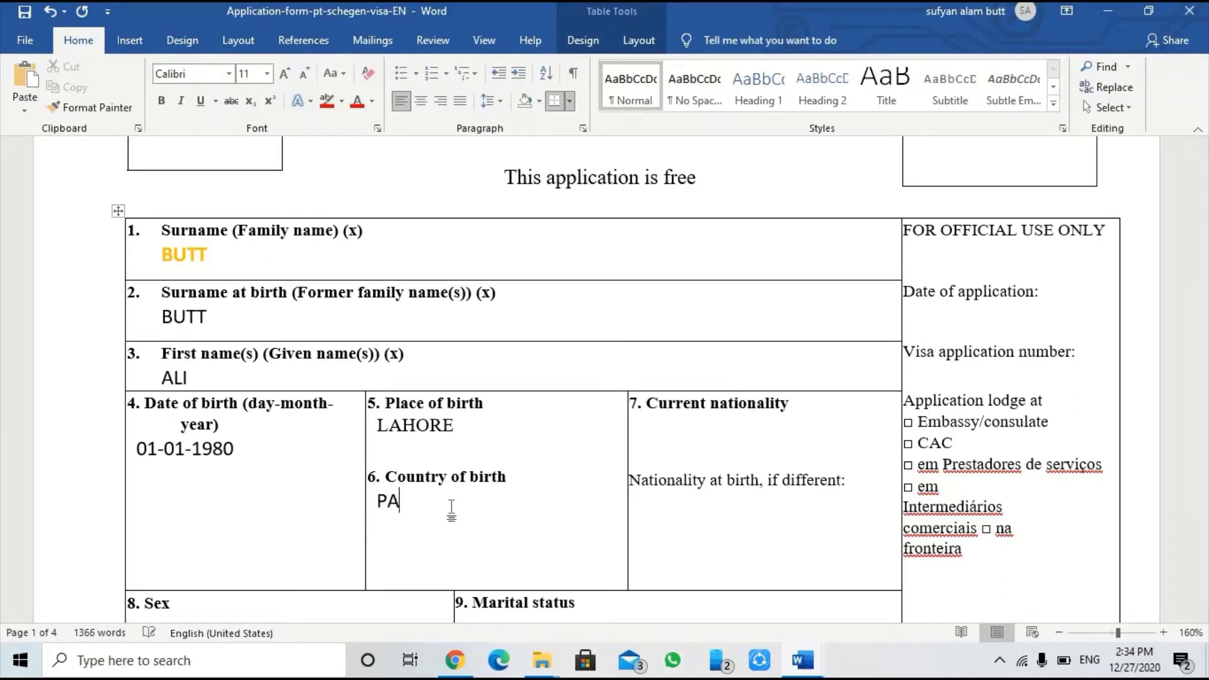
text(KISTAN)
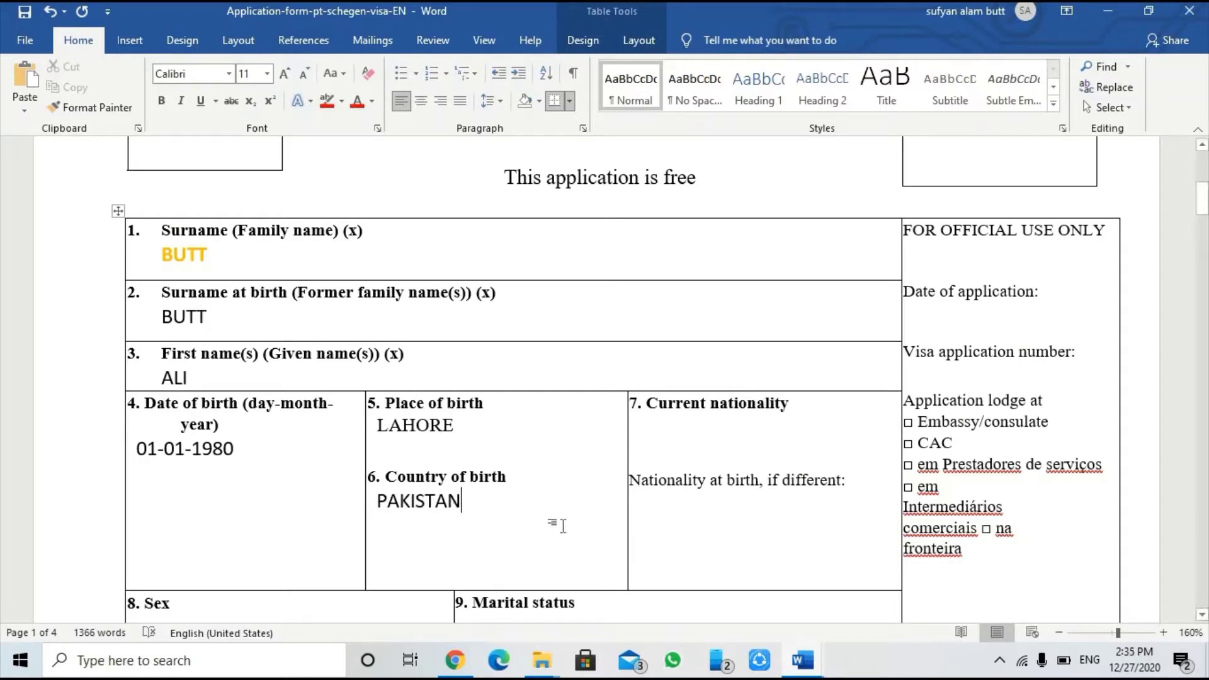
drag(380, 507, 473, 511)
drag(376, 425, 456, 427)
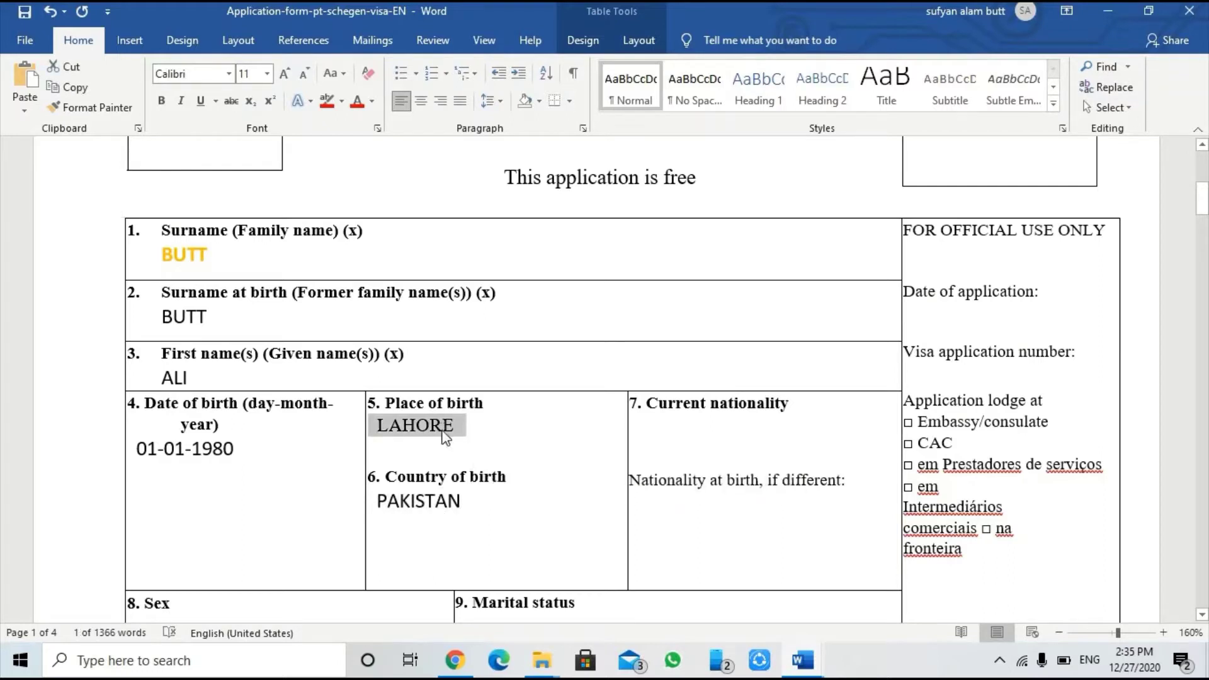
Step: Enter PAKISTANI as the current nationality
click(655, 433)
text(PA)
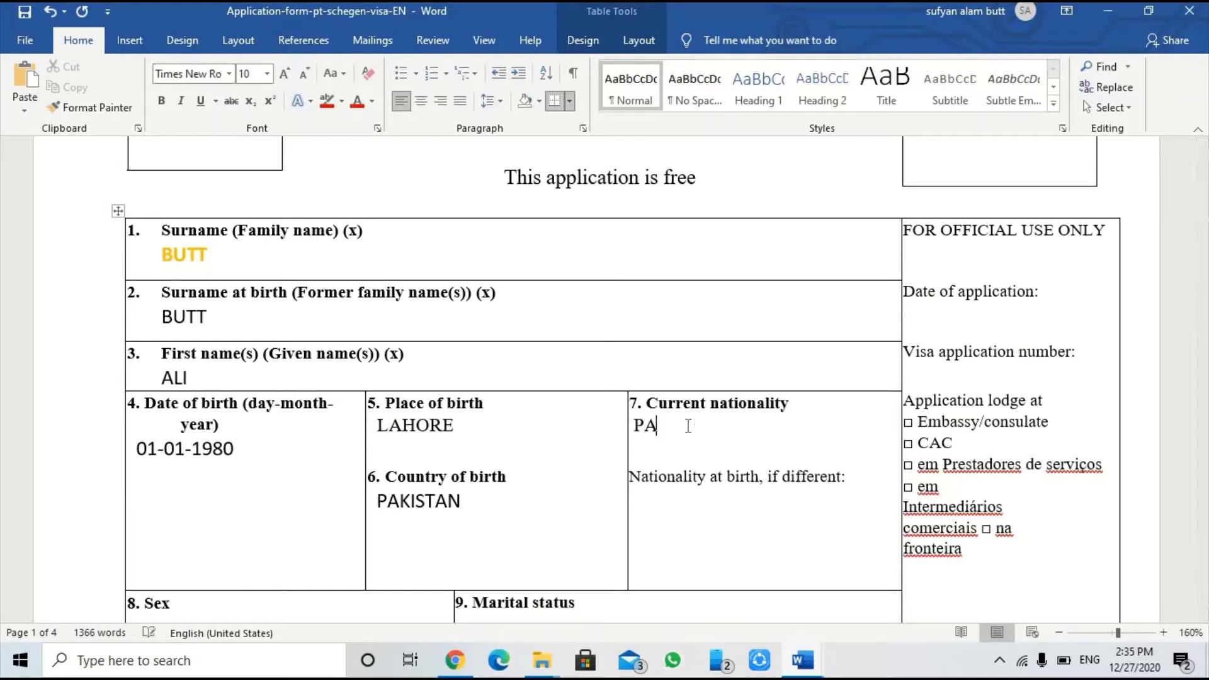
text(KISTANI)
drag(643, 426, 736, 427)
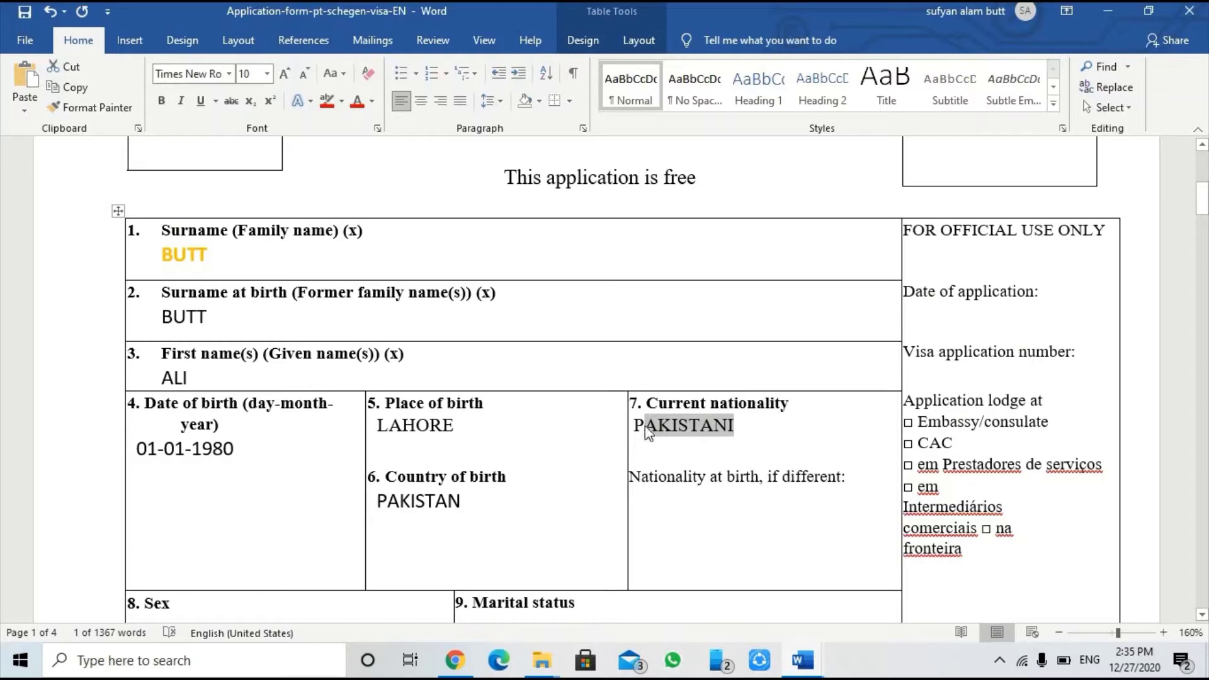
drag(679, 421, 743, 419)
Step: Add an empty answer line below 'Nationality at birth, if different'
click(658, 515)
click(855, 472)
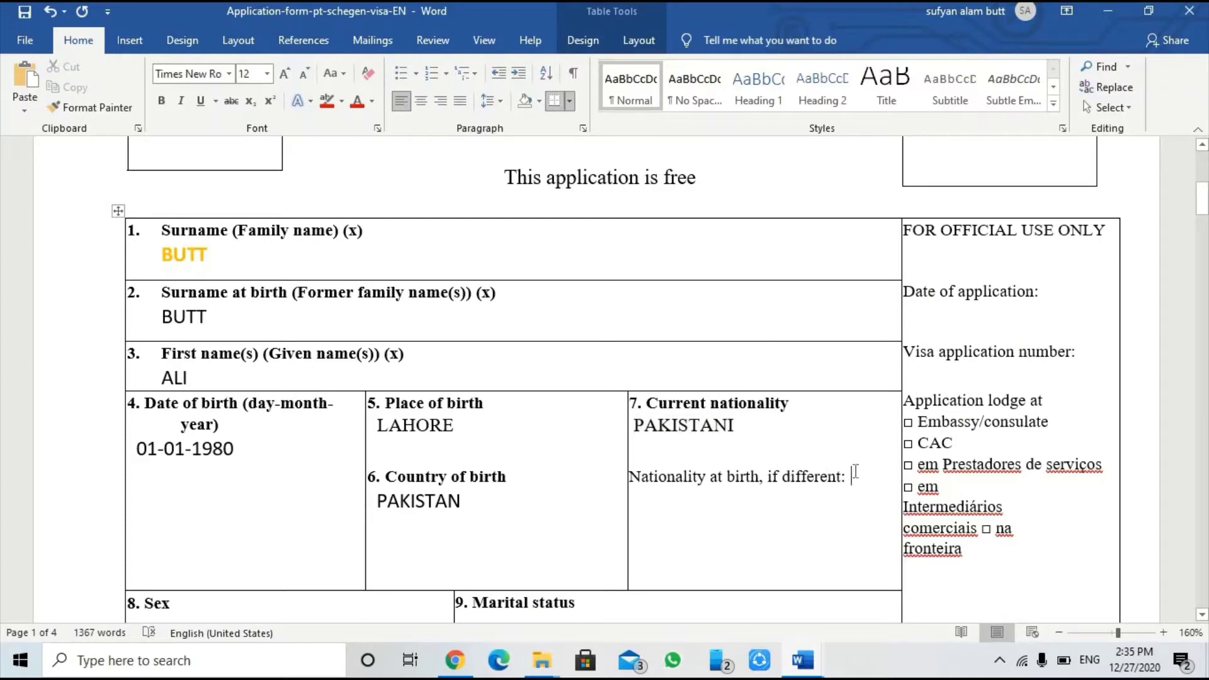
key(Return)
scroll(690, 496, down, 3)
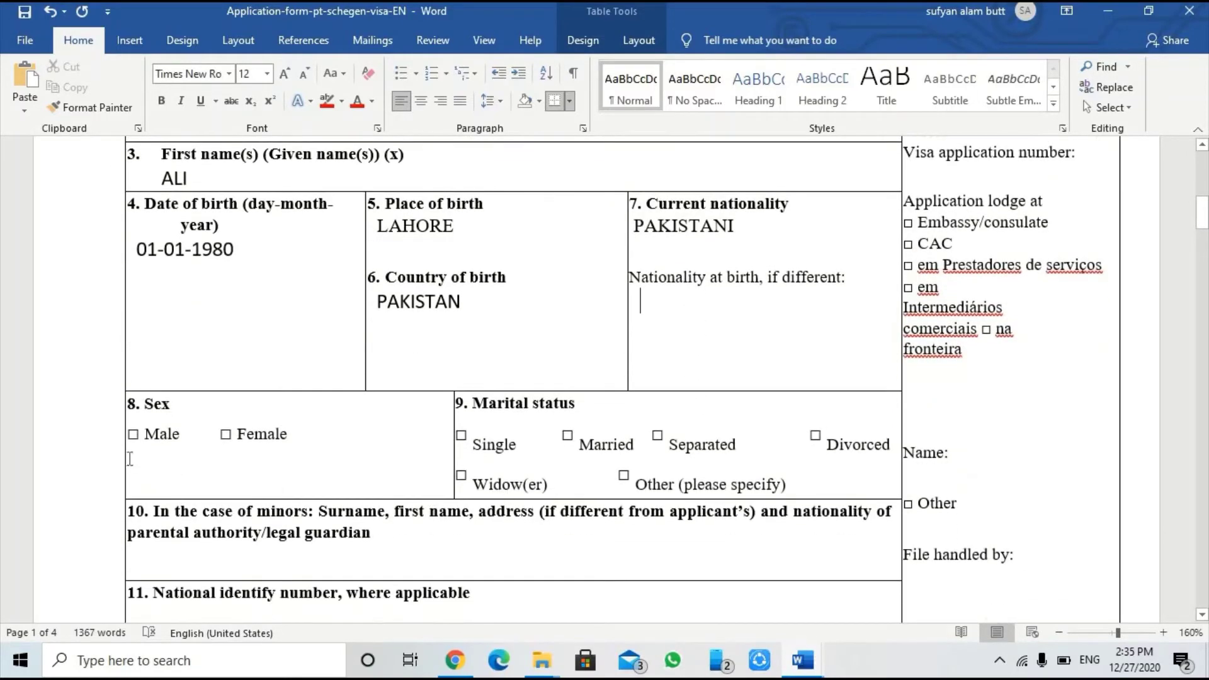
Step: Enter MALE on a new line under the Sex options
click(329, 434)
key(Return)
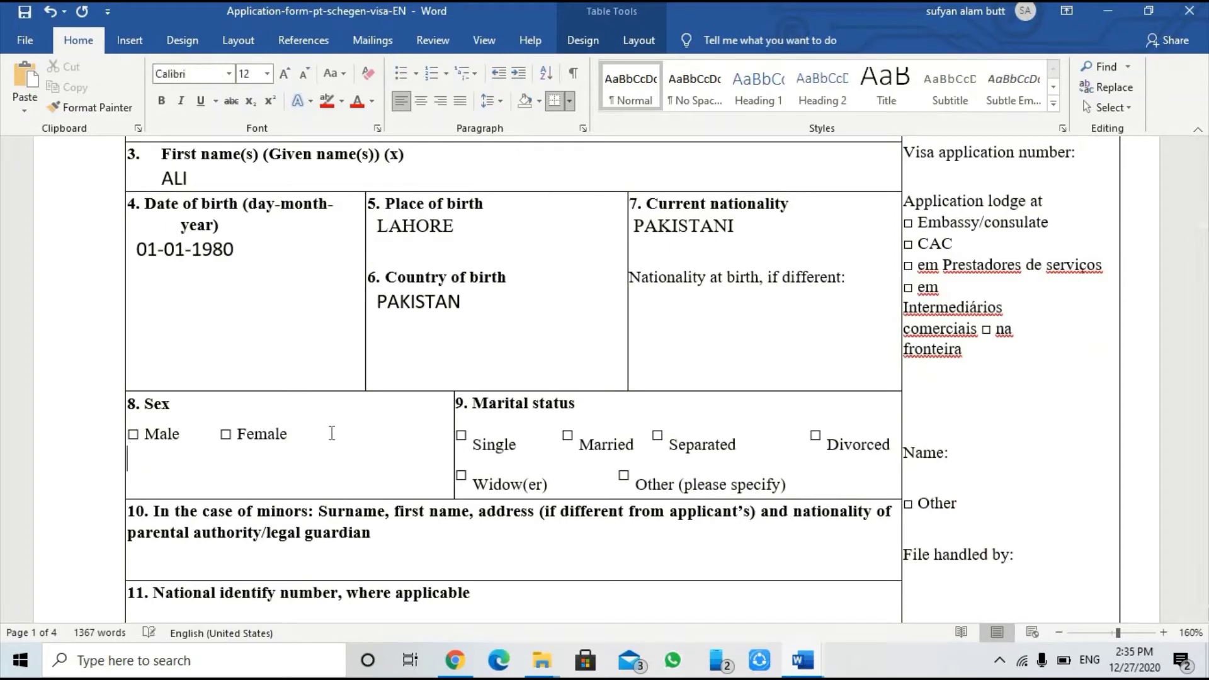
text(MAK)
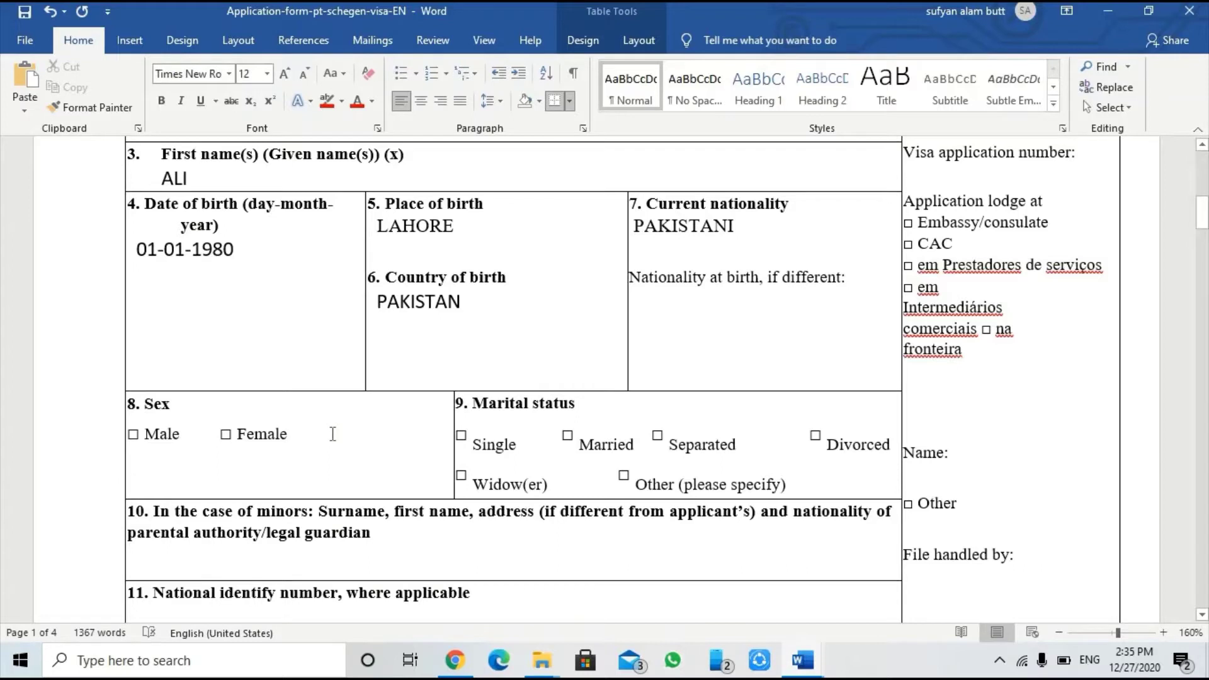
key(BackSpace)
key(BackSpace)
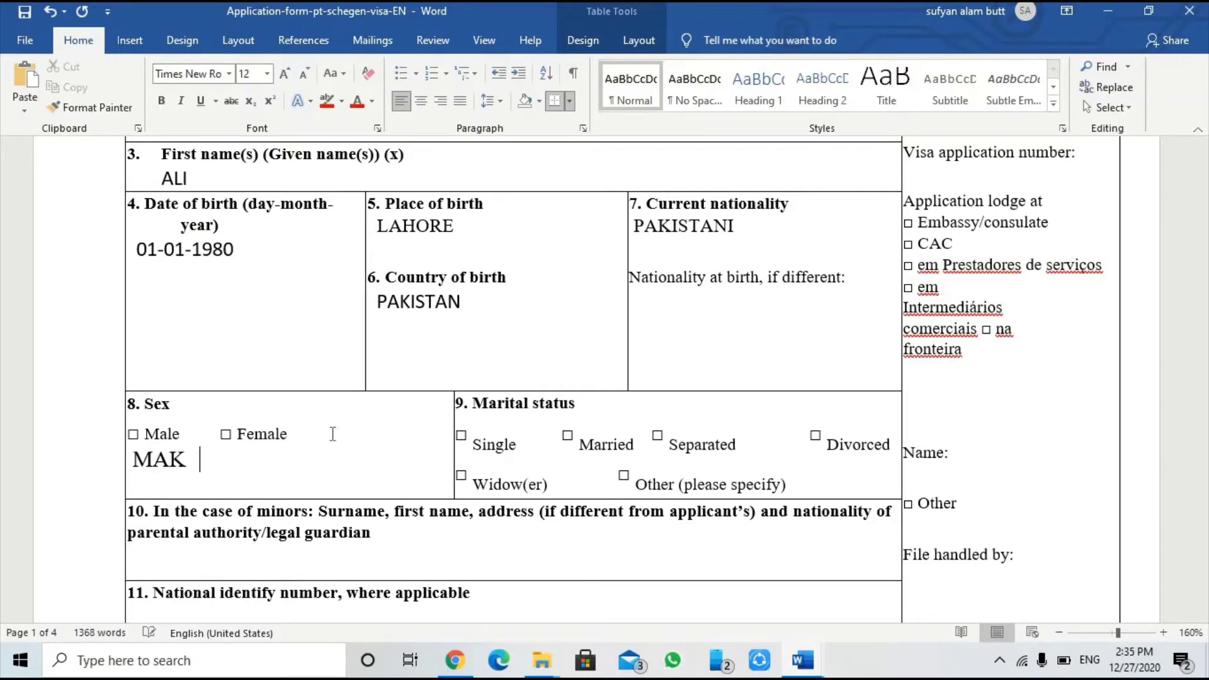
text(LE)
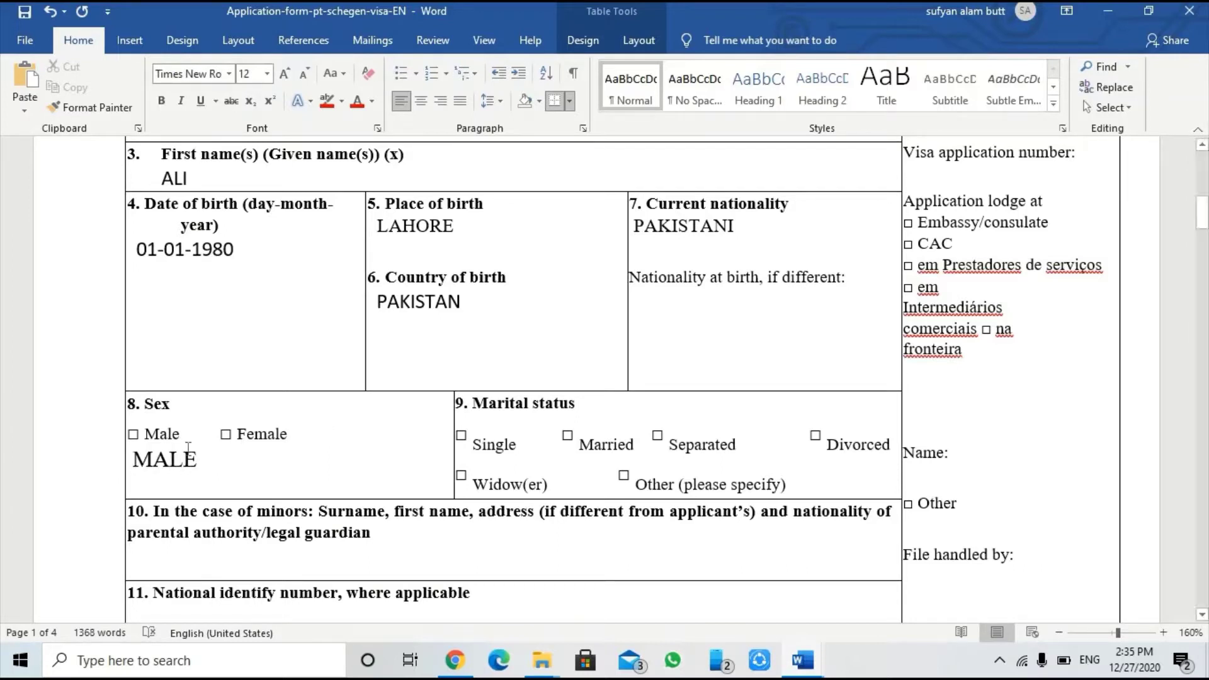
drag(134, 460, 182, 461)
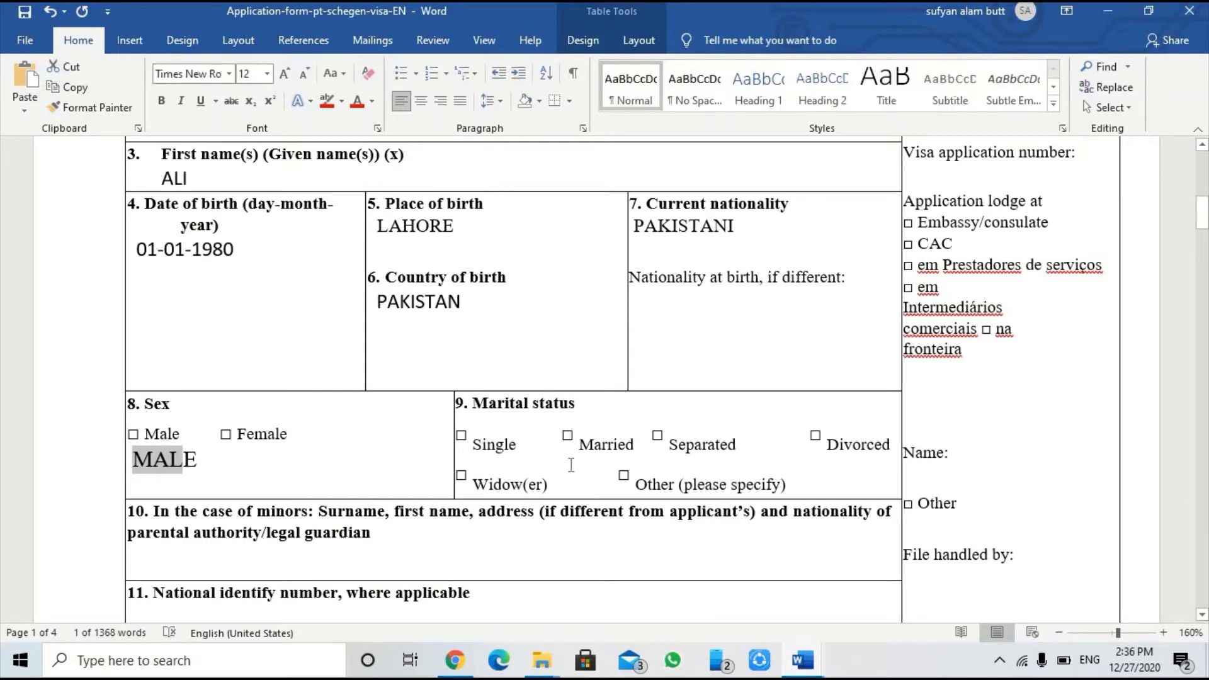
Step: Enter MARRIED after 'Other (please specify)' in Marital status
click(902, 488)
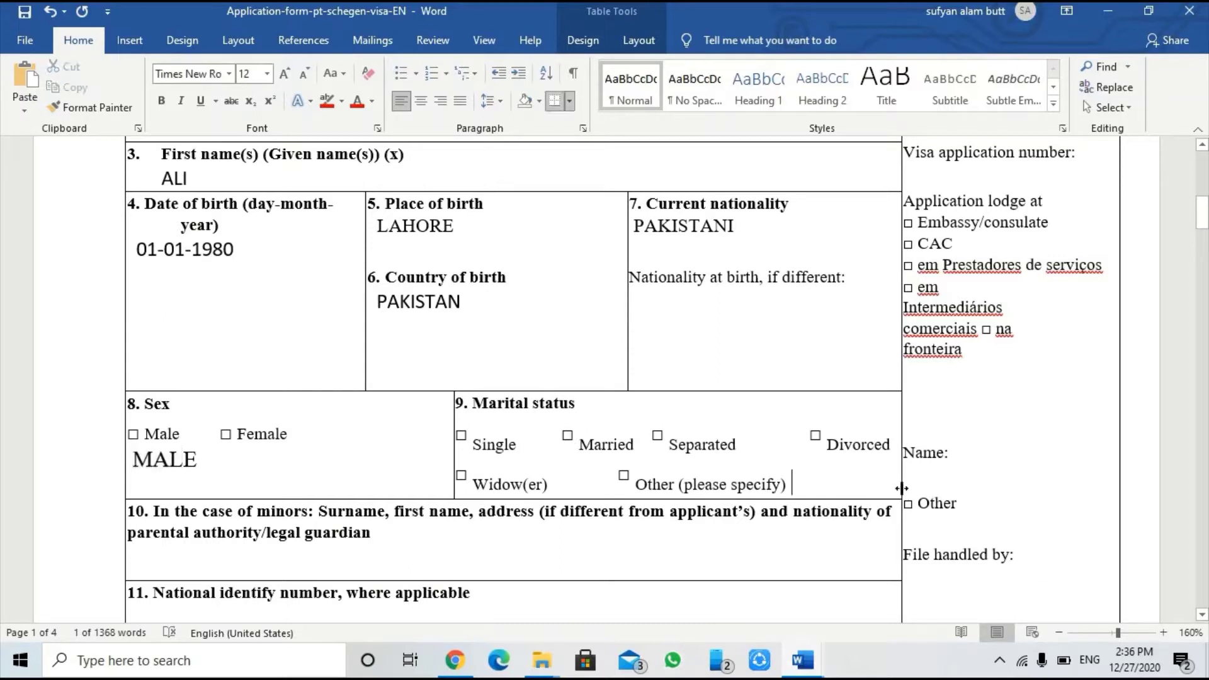
text(MAR)
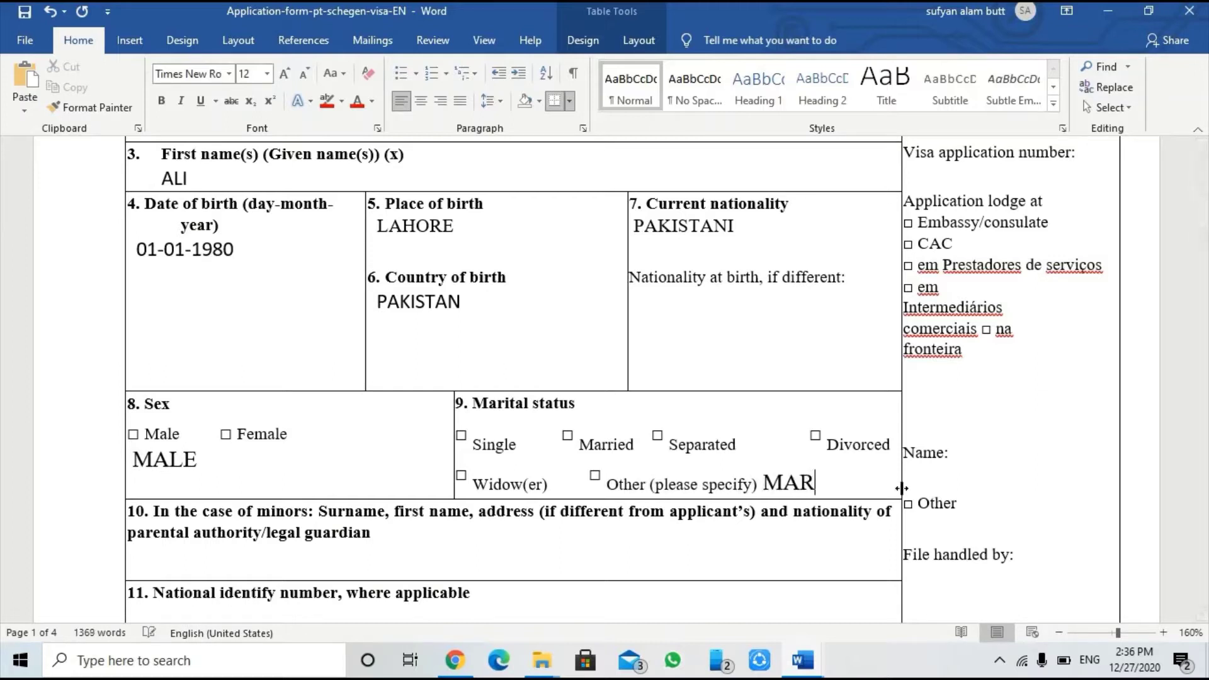
text(REIED\)
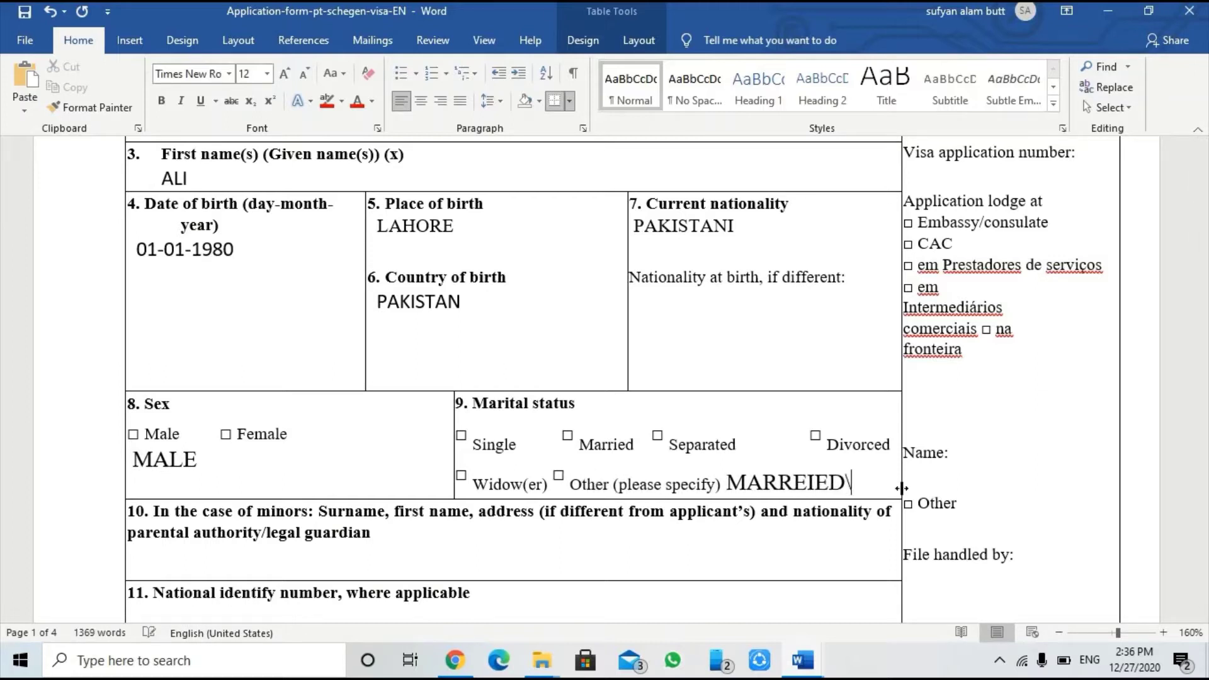
key(BackSpace)
key(BackSpace)
key(BackSpace)
key(BackSpace)
key(BackSpace)
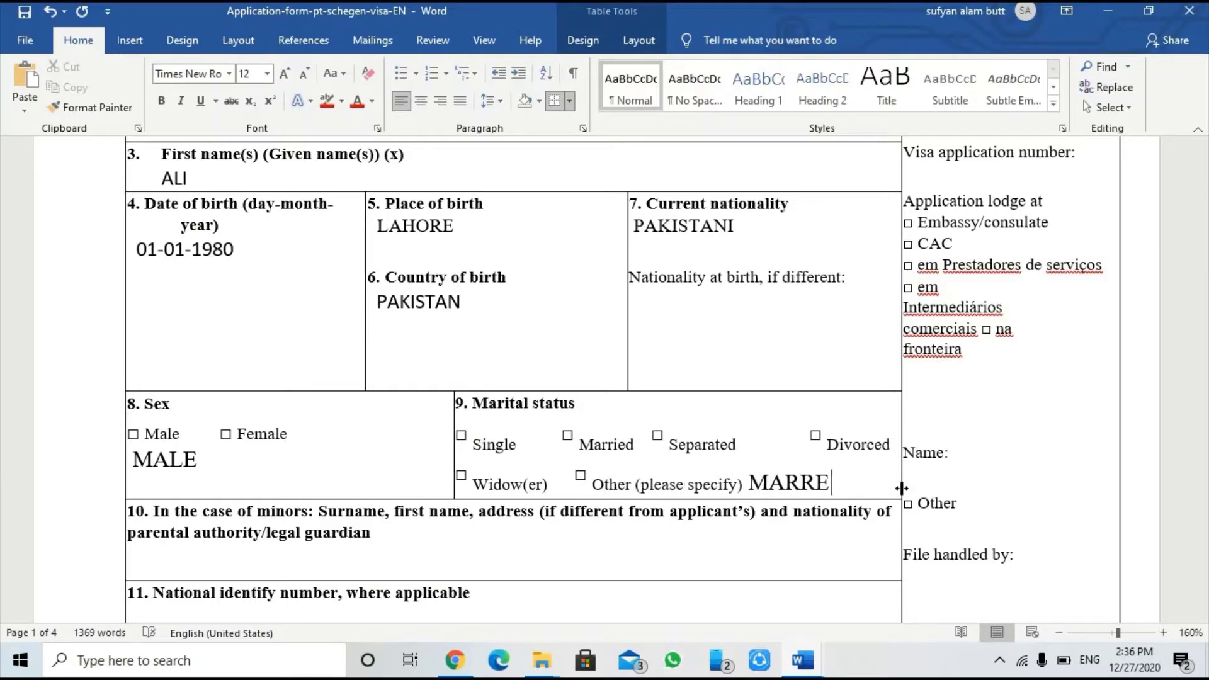
text(IED)
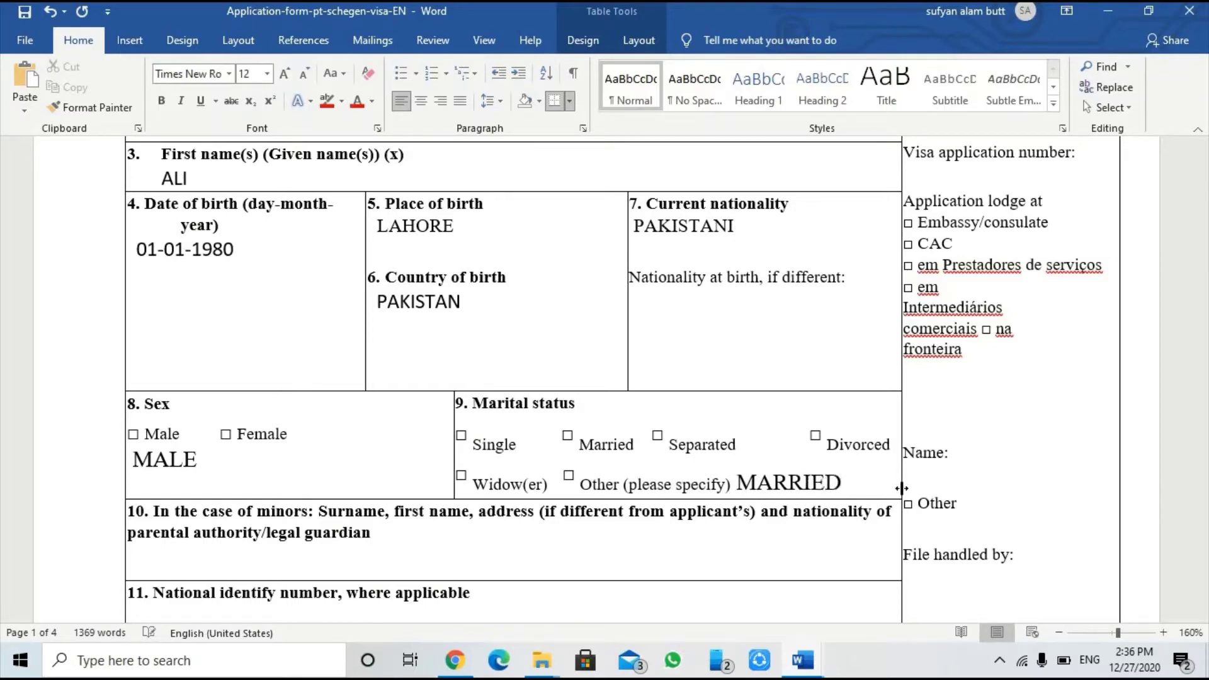
drag(734, 482, 822, 474)
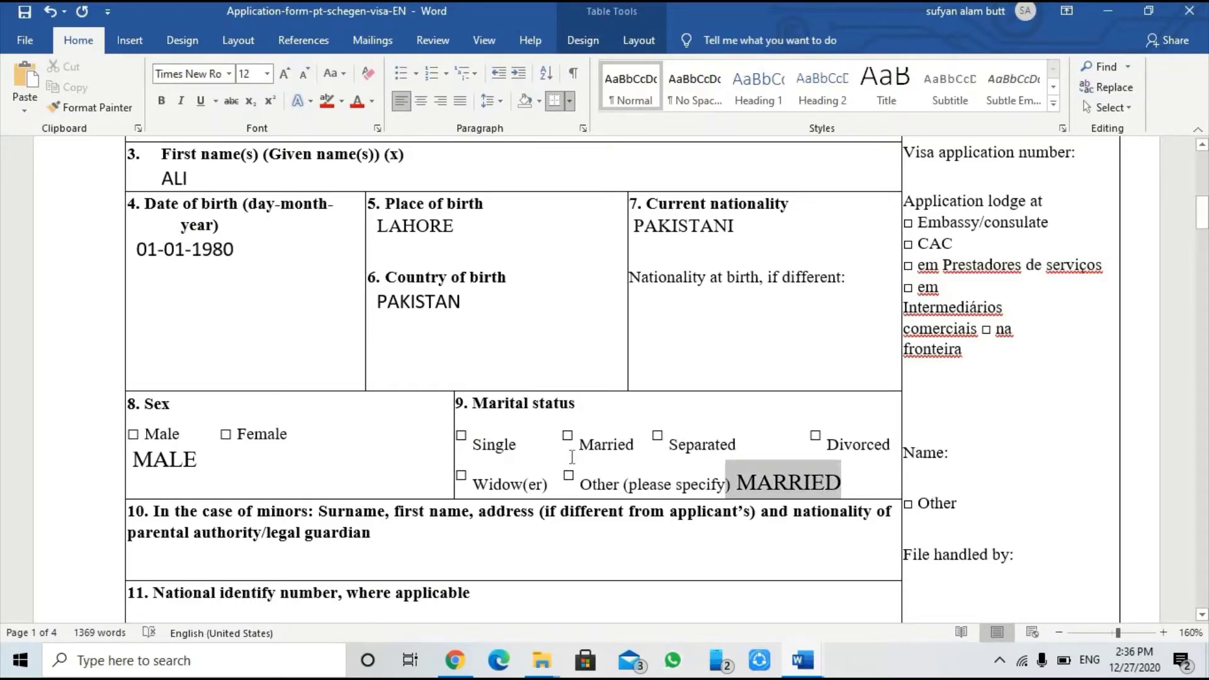
Step: Place the cursor on the empty answer line of field 10
click(162, 563)
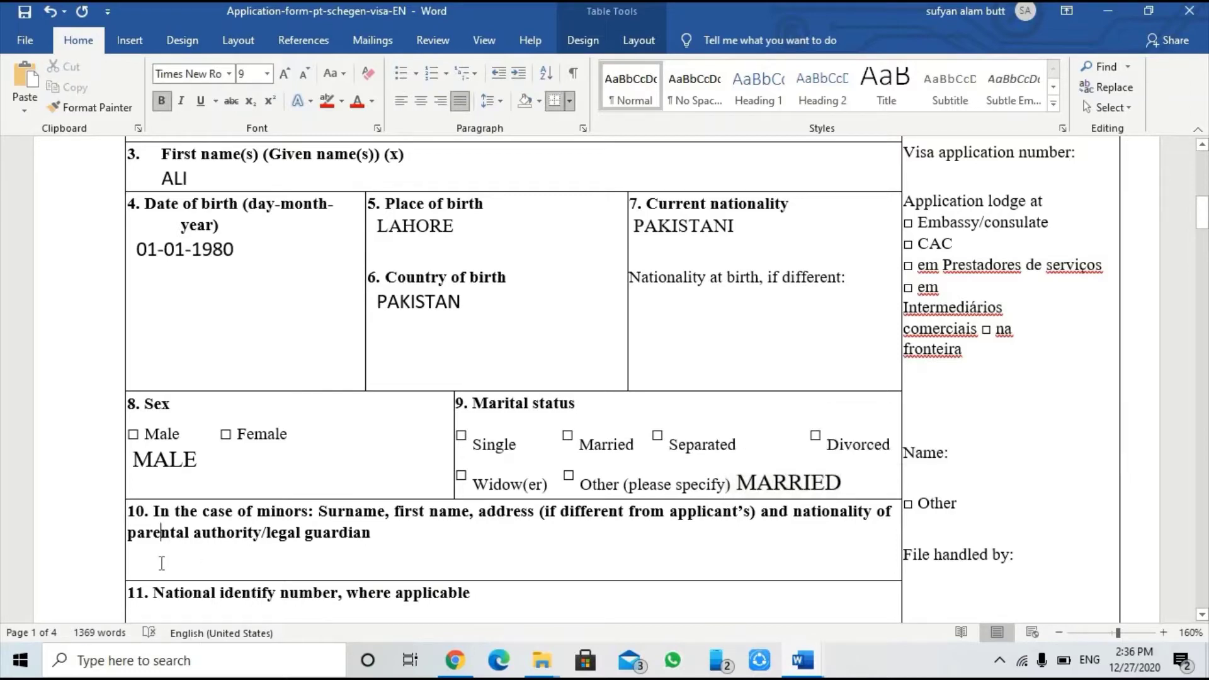
click(421, 551)
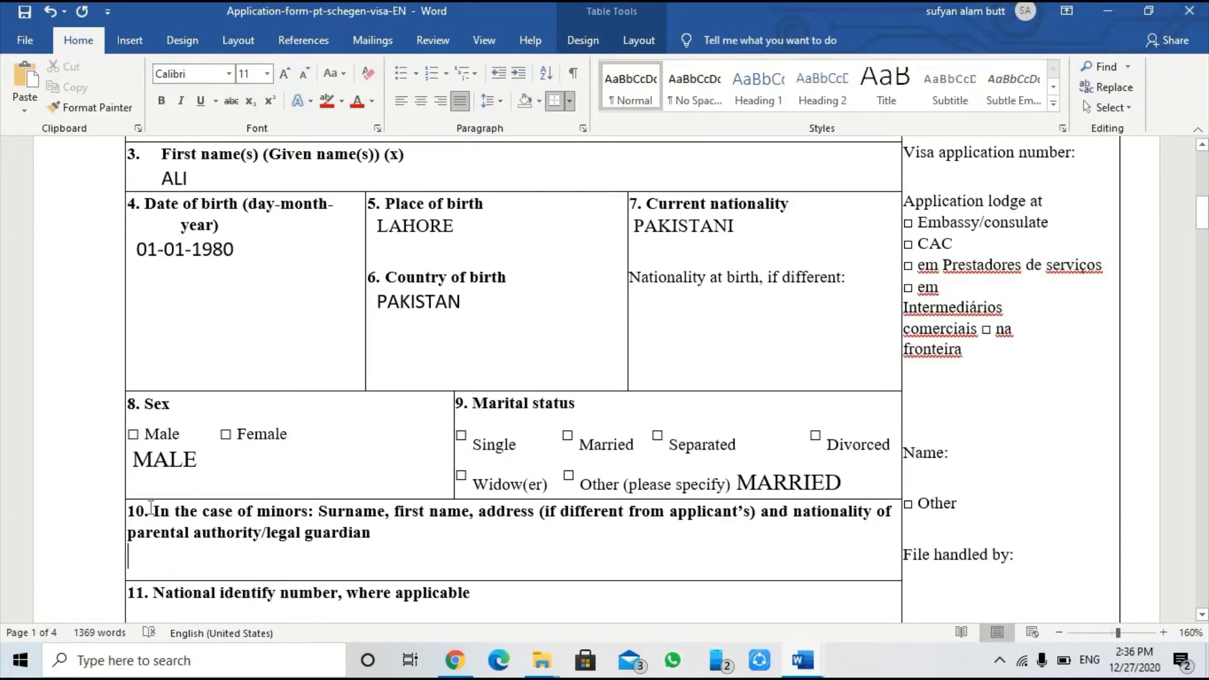
drag(151, 508, 308, 512)
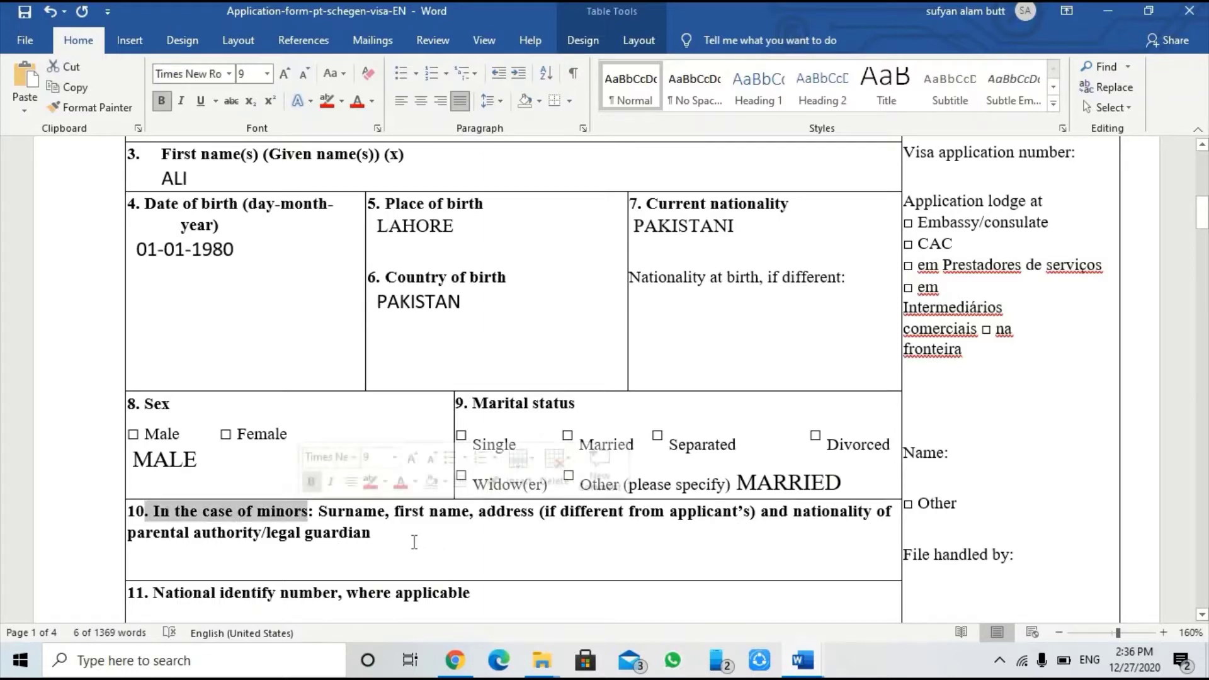
click(147, 563)
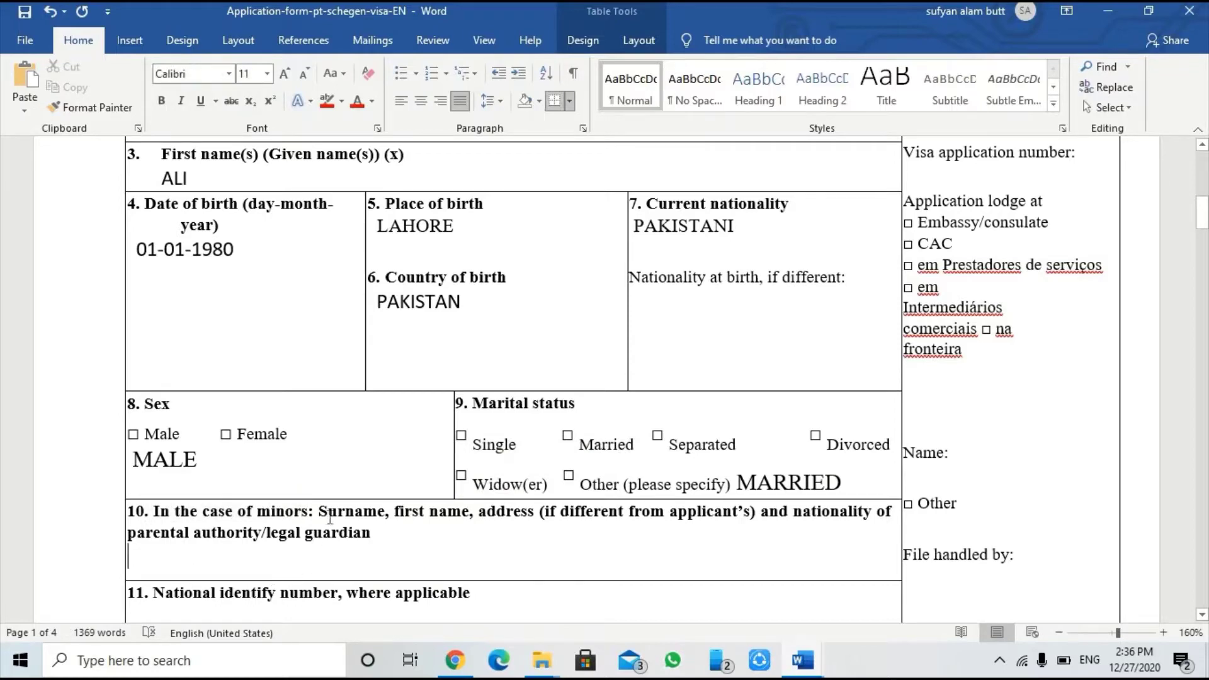
Step: Enter the guardian's surname and first name with GUJRAT PAKISTAN, fixing typos
text(V)
key(BackSpace)
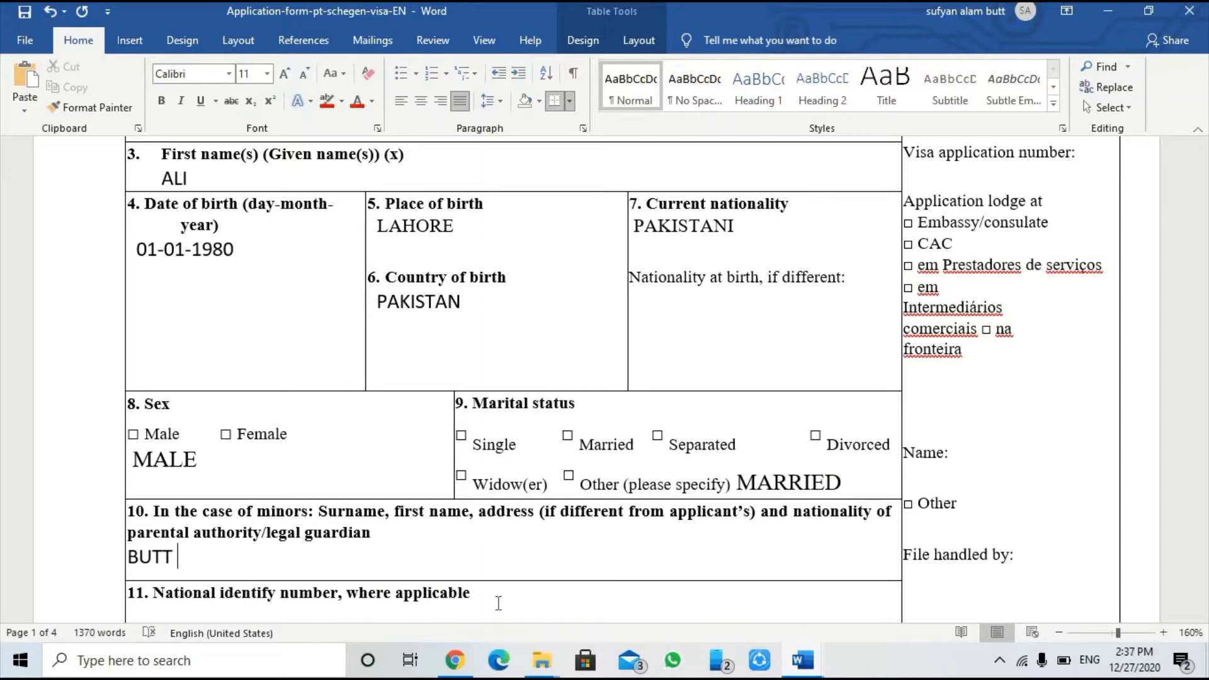
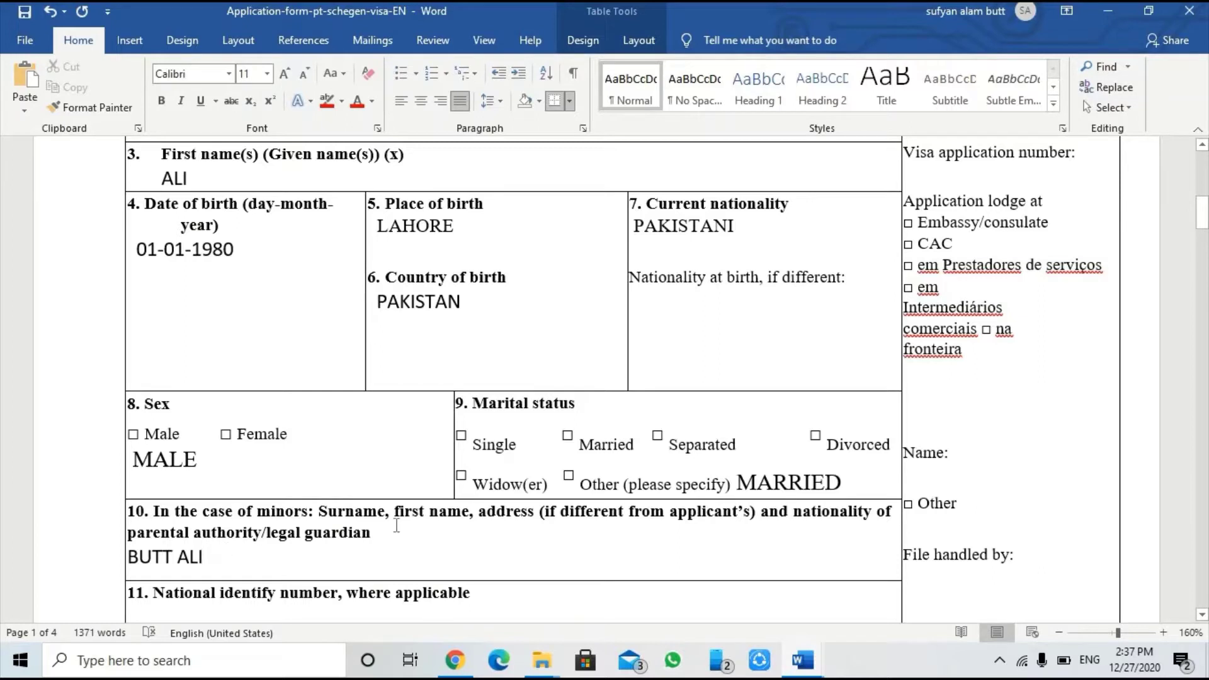
text(GUJR)
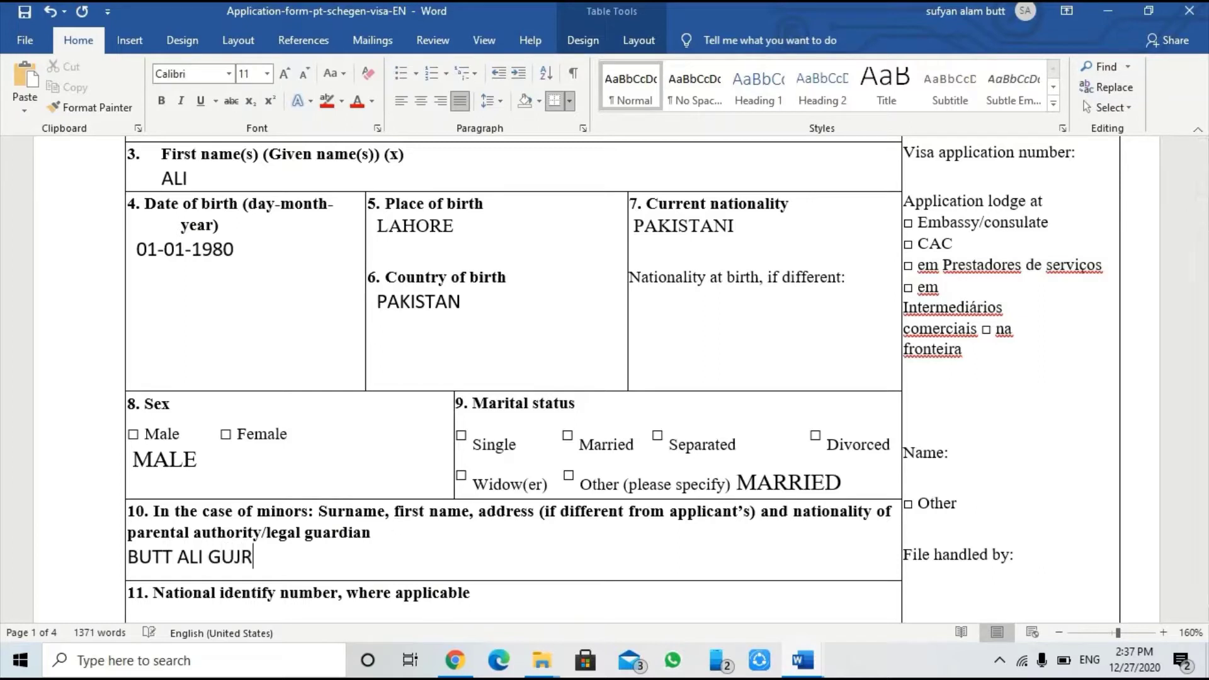
text(AT PAKISTAN)
key(BackSpace)
key(BackSpace)
key(BackSpace)
text(TAN)
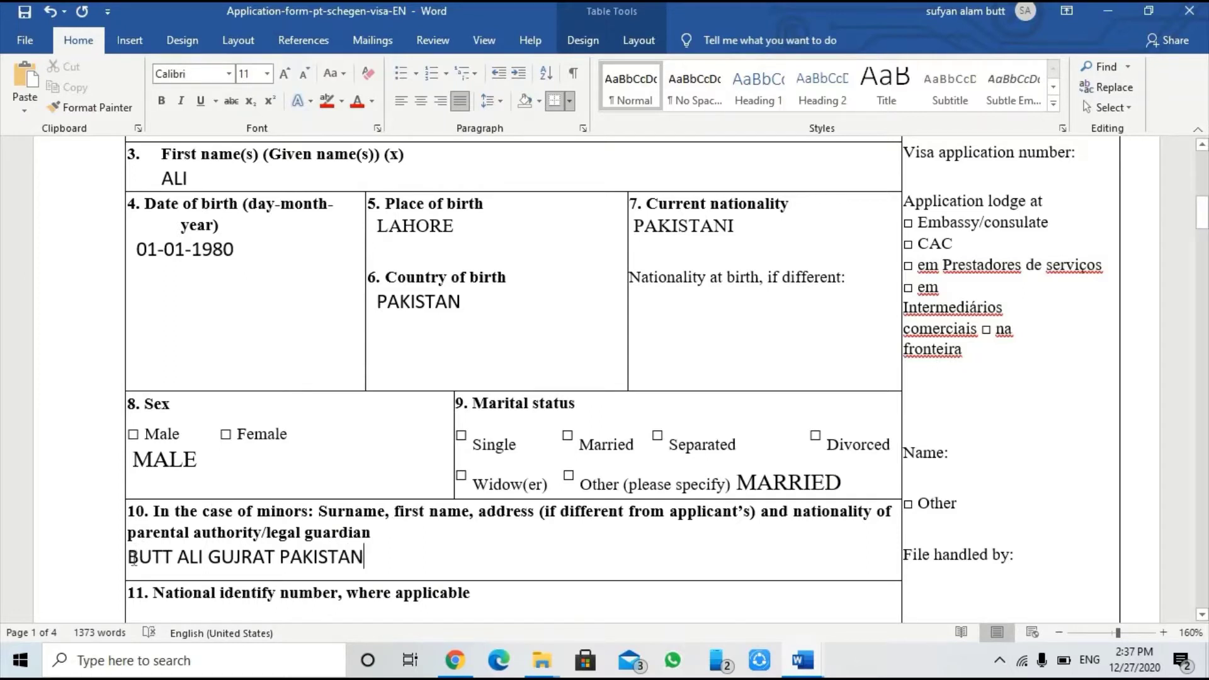
drag(133, 559, 364, 563)
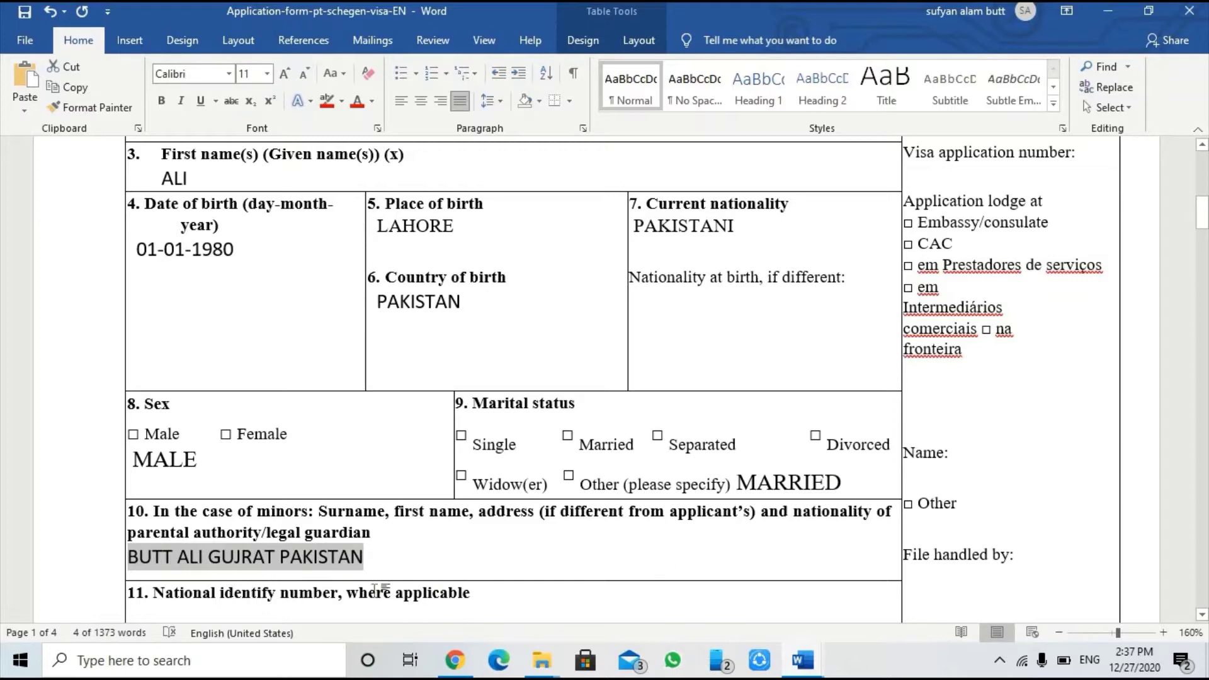
Step: Add a line under the field 11 heading and enter the applicant's national identity number
scroll(281, 569, down, 1)
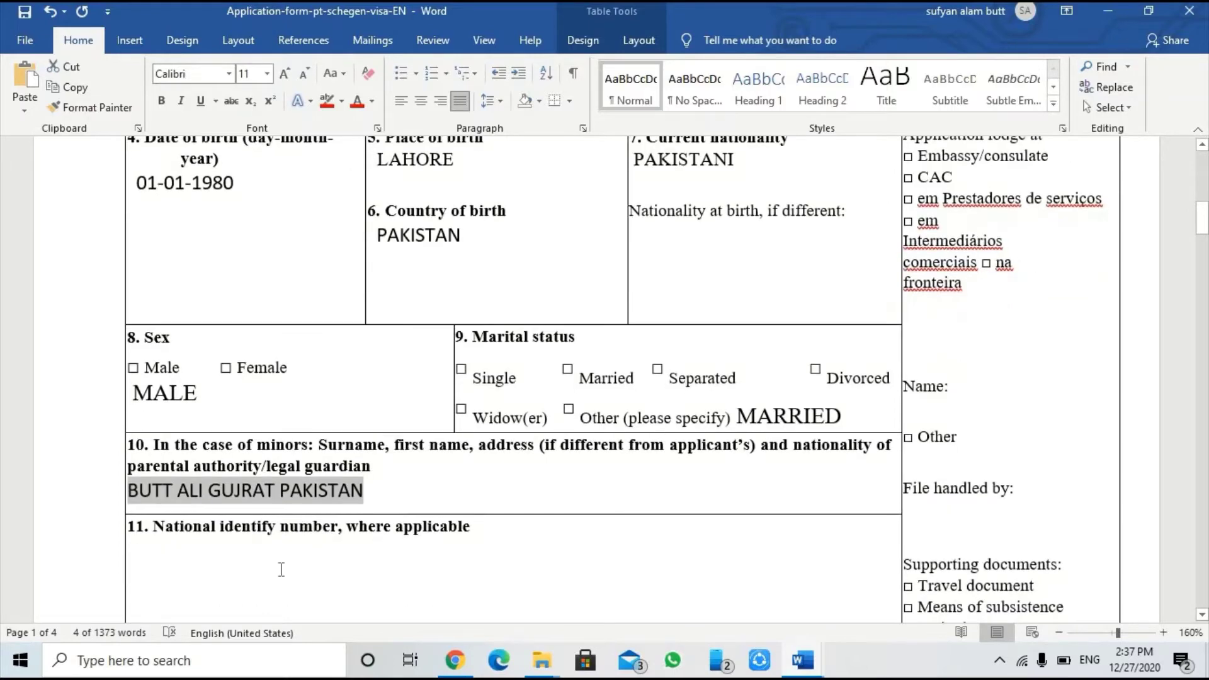
scroll(278, 571, down, 1)
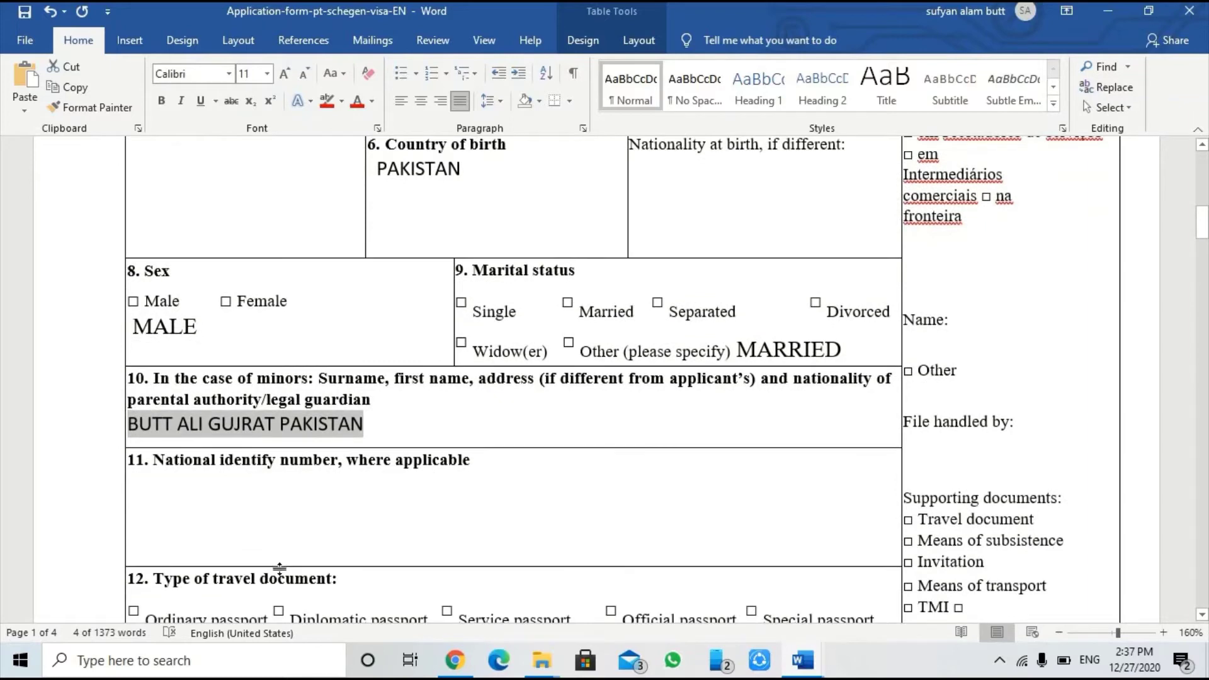
click(148, 507)
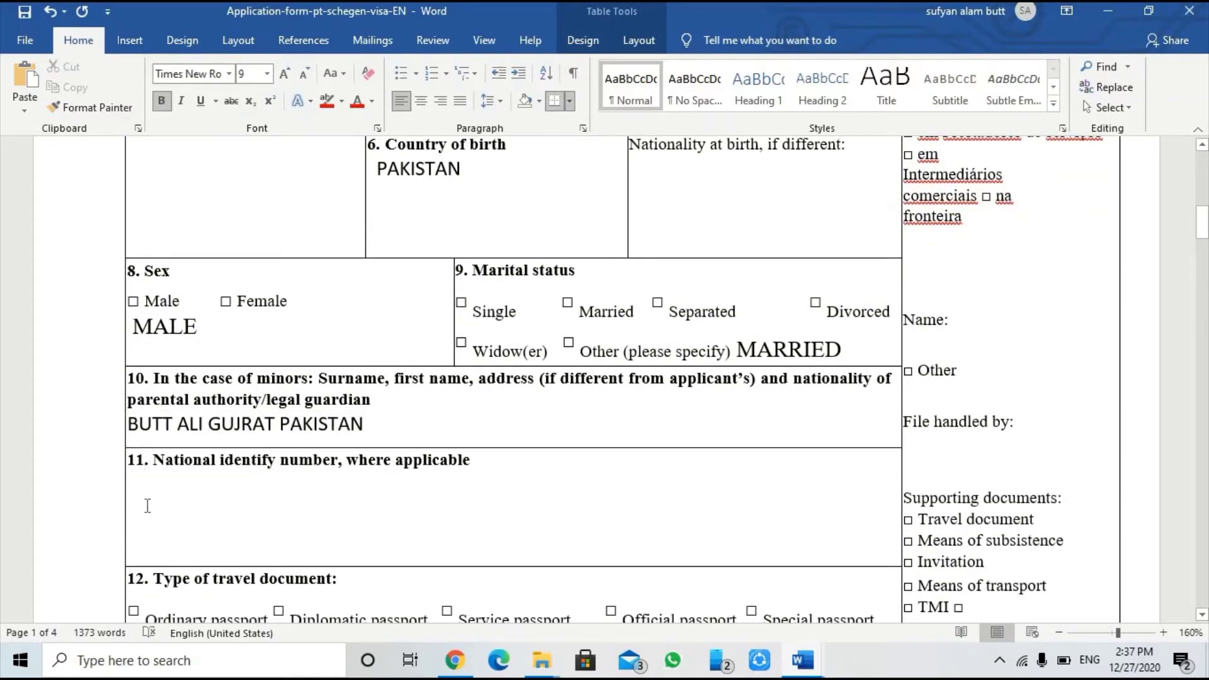
click(516, 465)
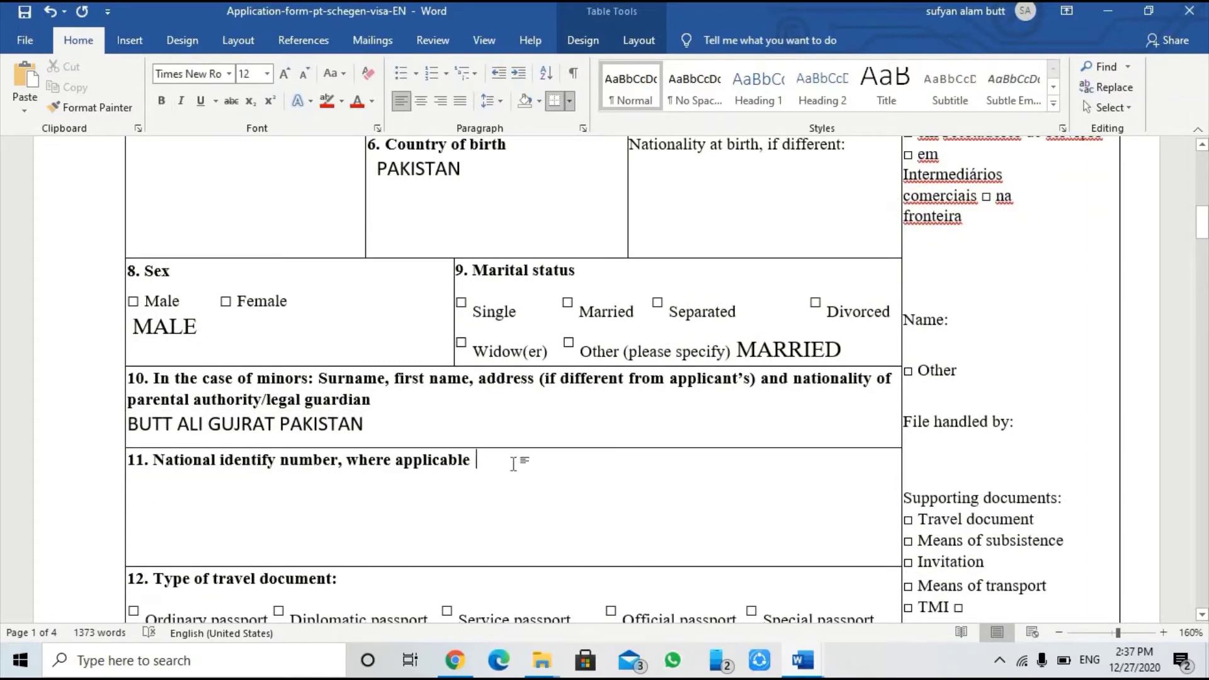
key(Return)
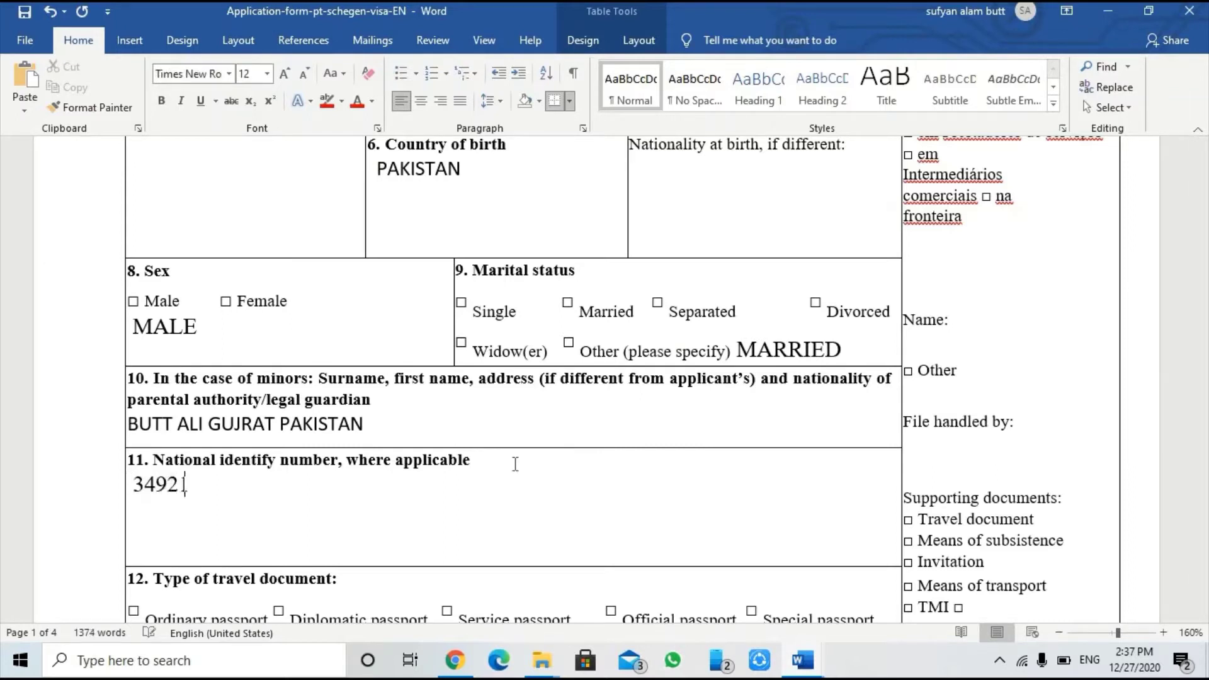
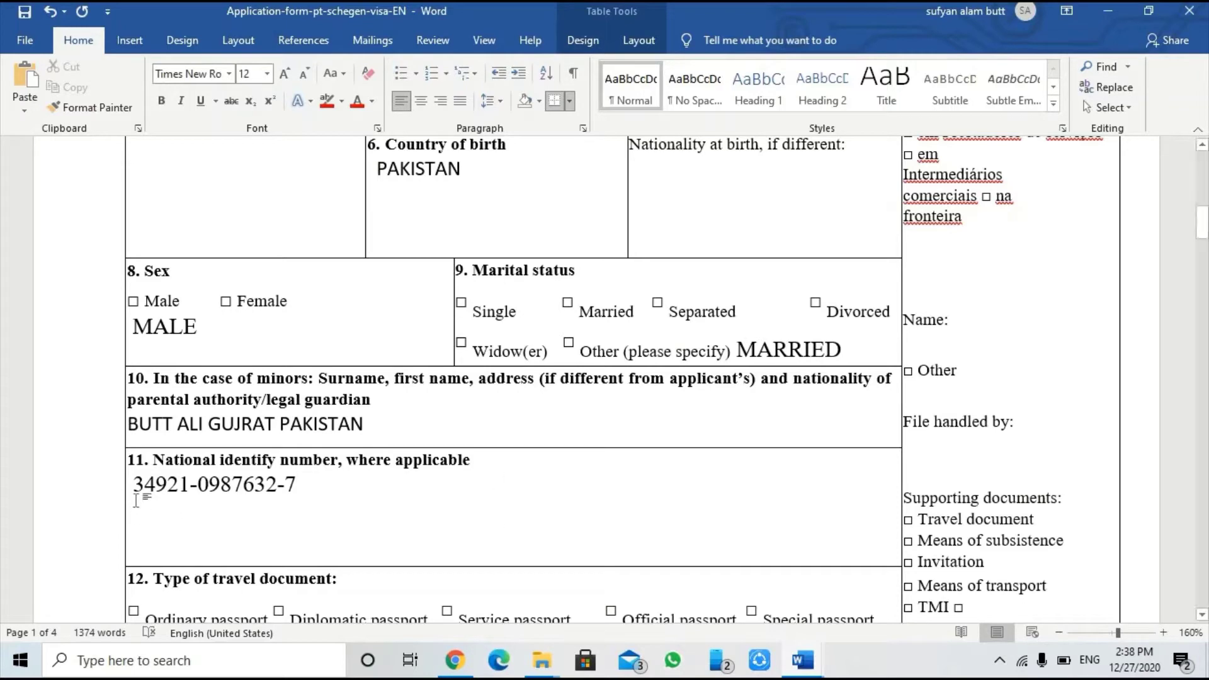
Step: Enter ORDINARY PASSPORT after 'Other travel document (please specify)' in field 12
scroll(328, 478, down, 2)
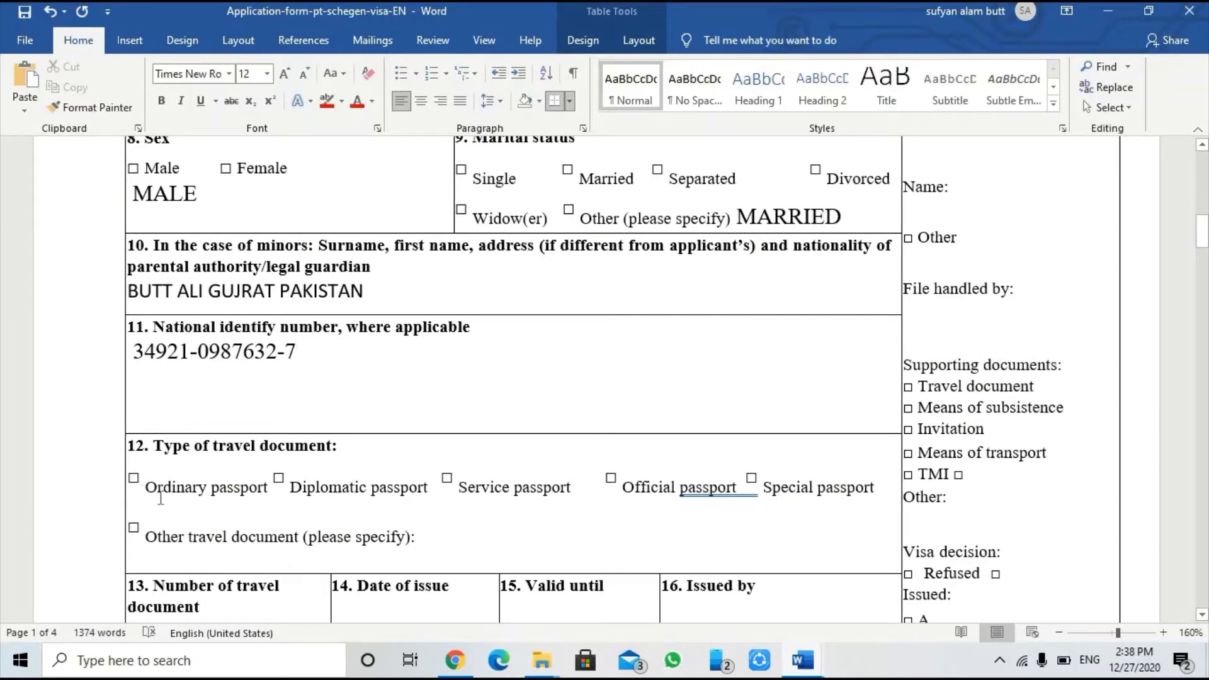
drag(150, 497, 251, 497)
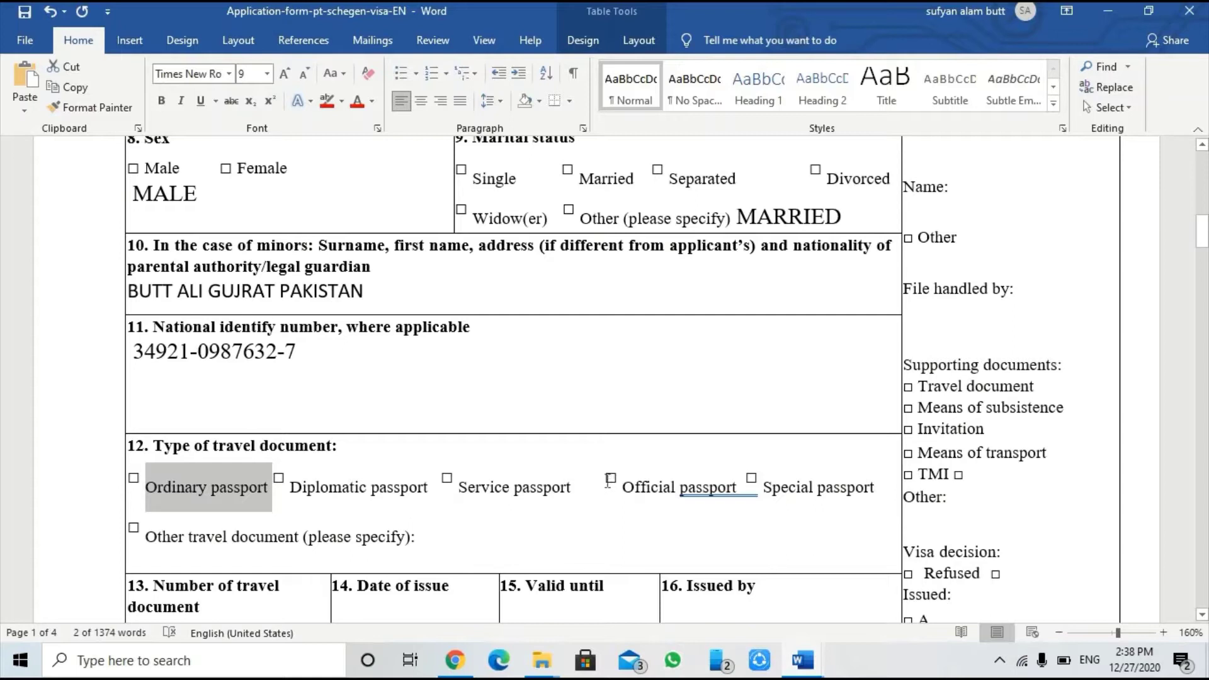
drag(641, 481, 718, 485)
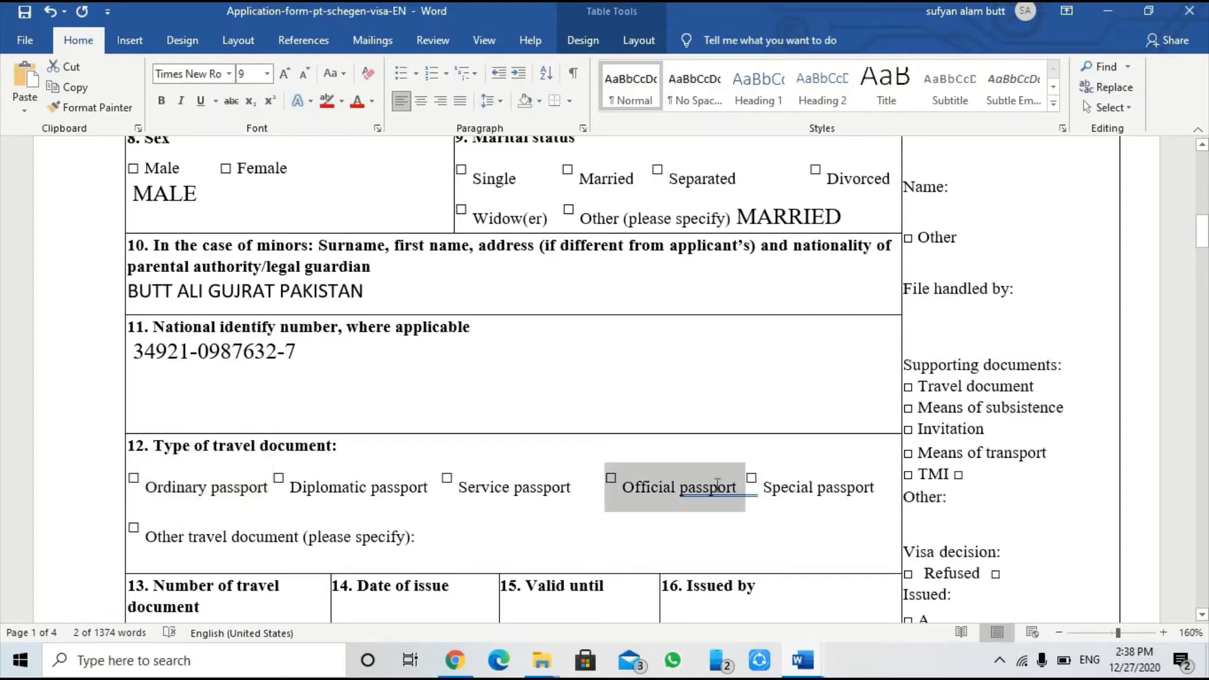
click(450, 534)
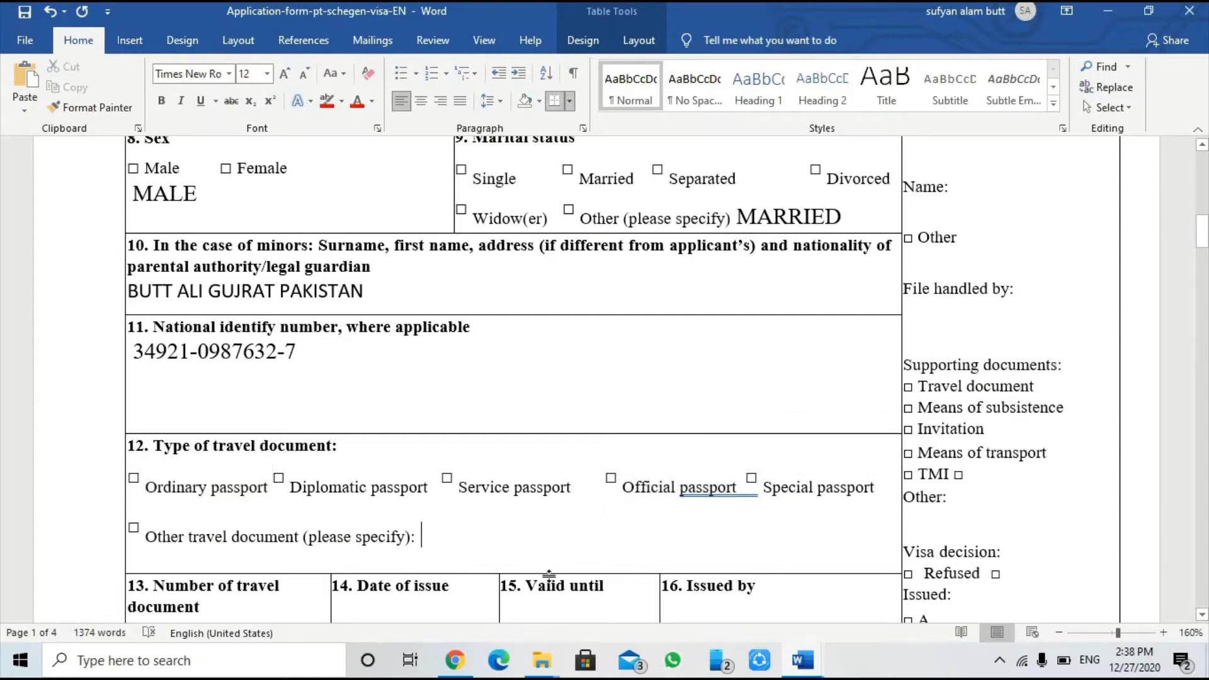
text(OR)
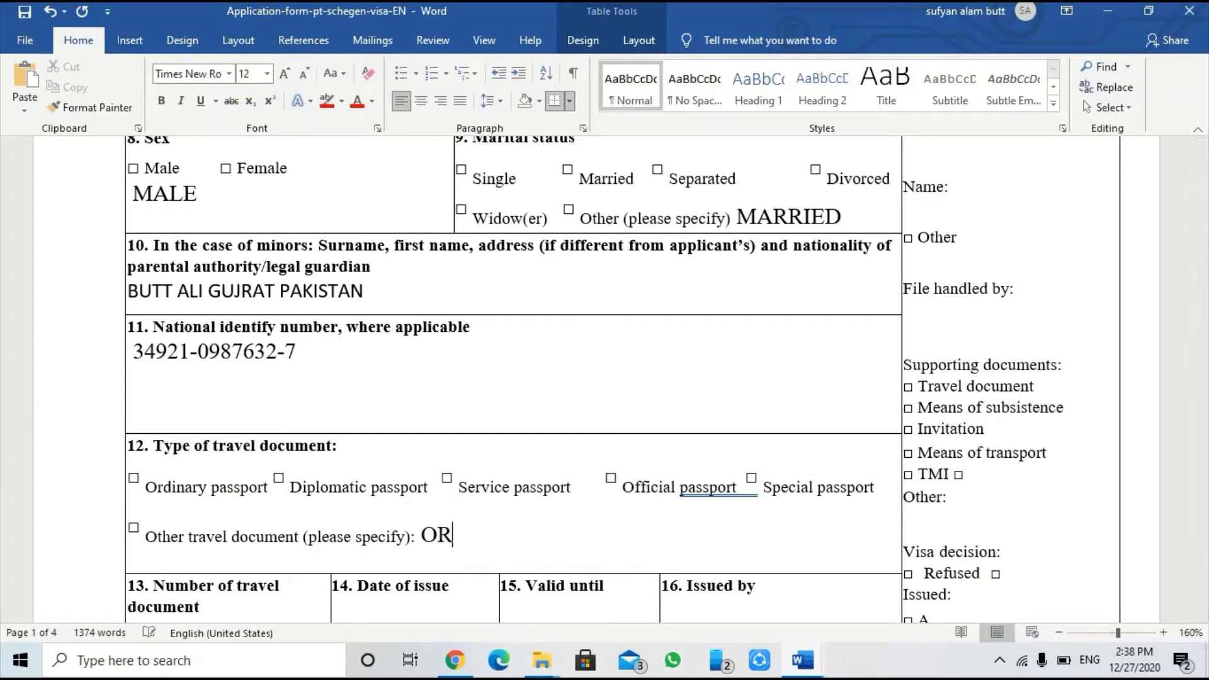
text(DINARY PA)
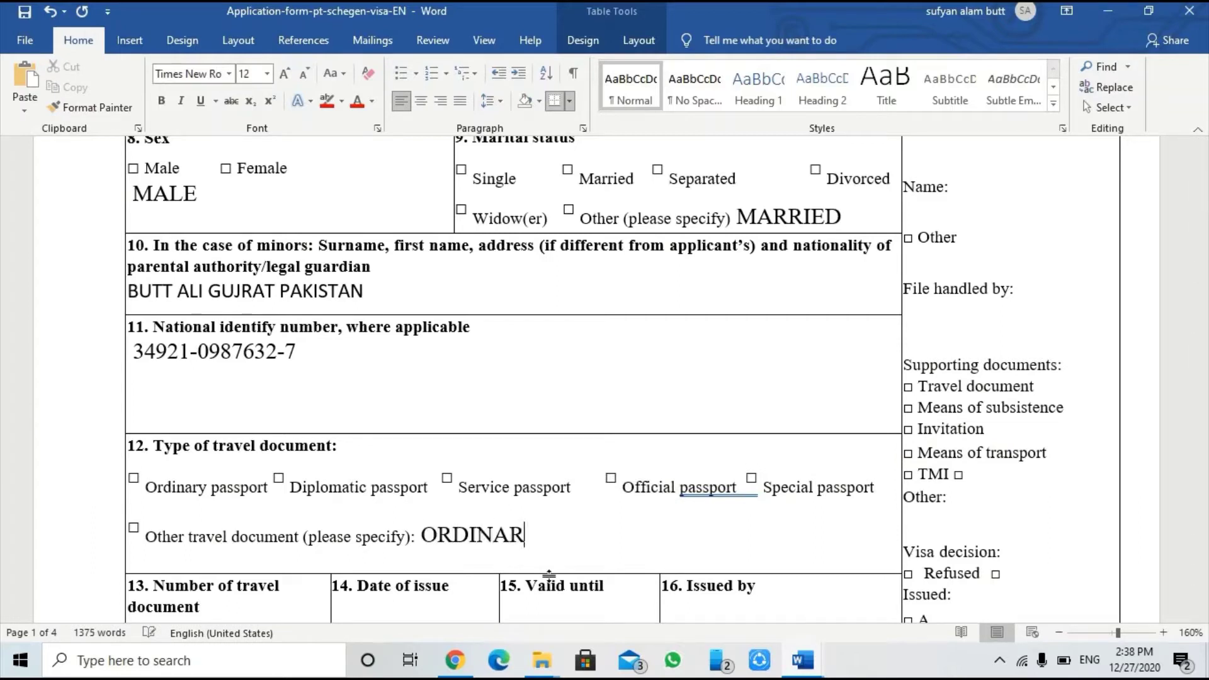
text(PP)
key(BackSpace)
key(BackSpace)
text(SSPORT)
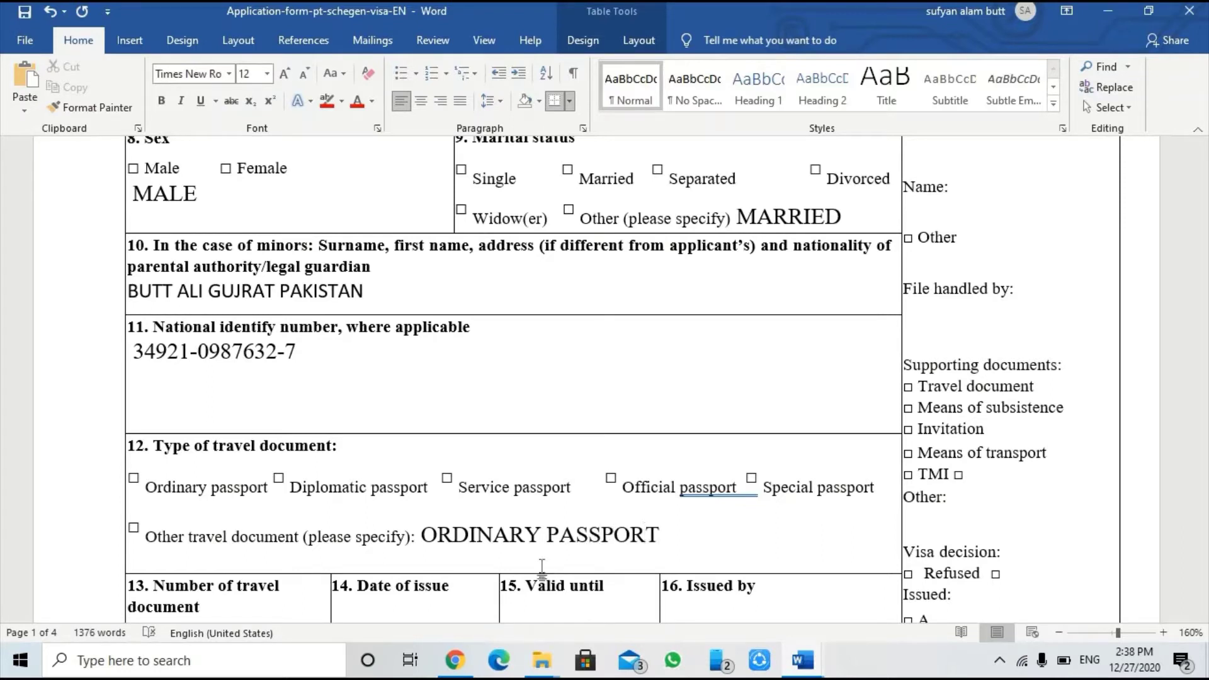
Step: Enter the travel document number on a new line in field 13
scroll(549, 574, down, 1)
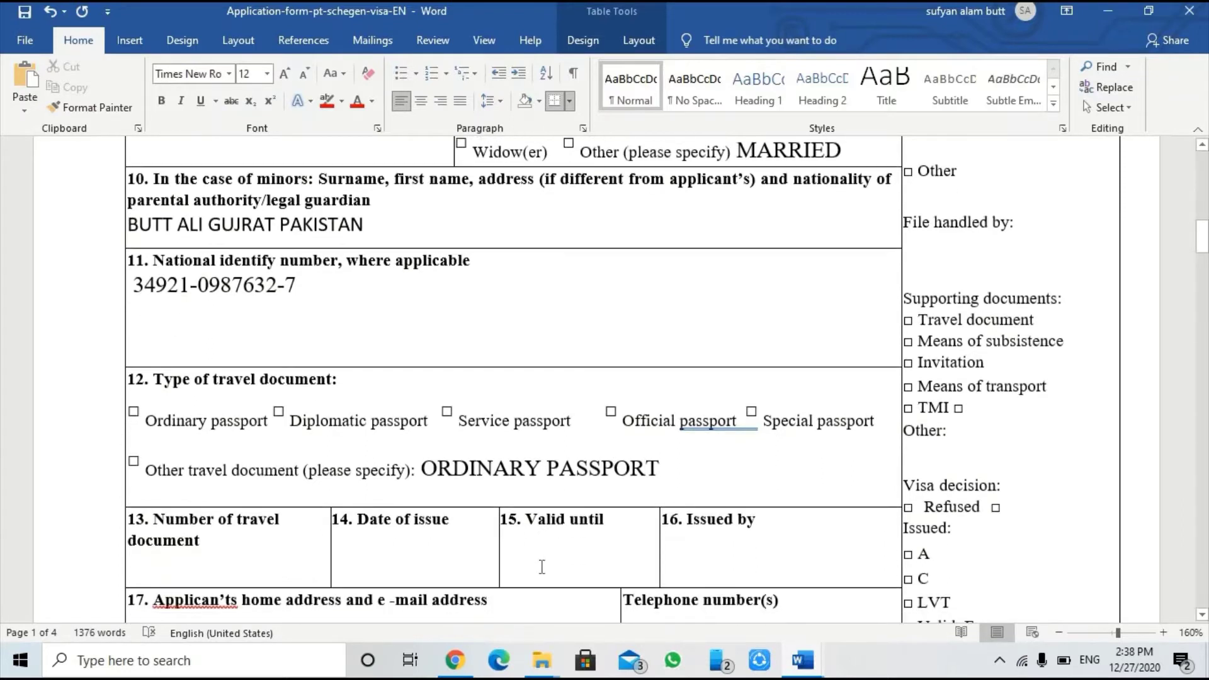
scroll(364, 569, down, 1)
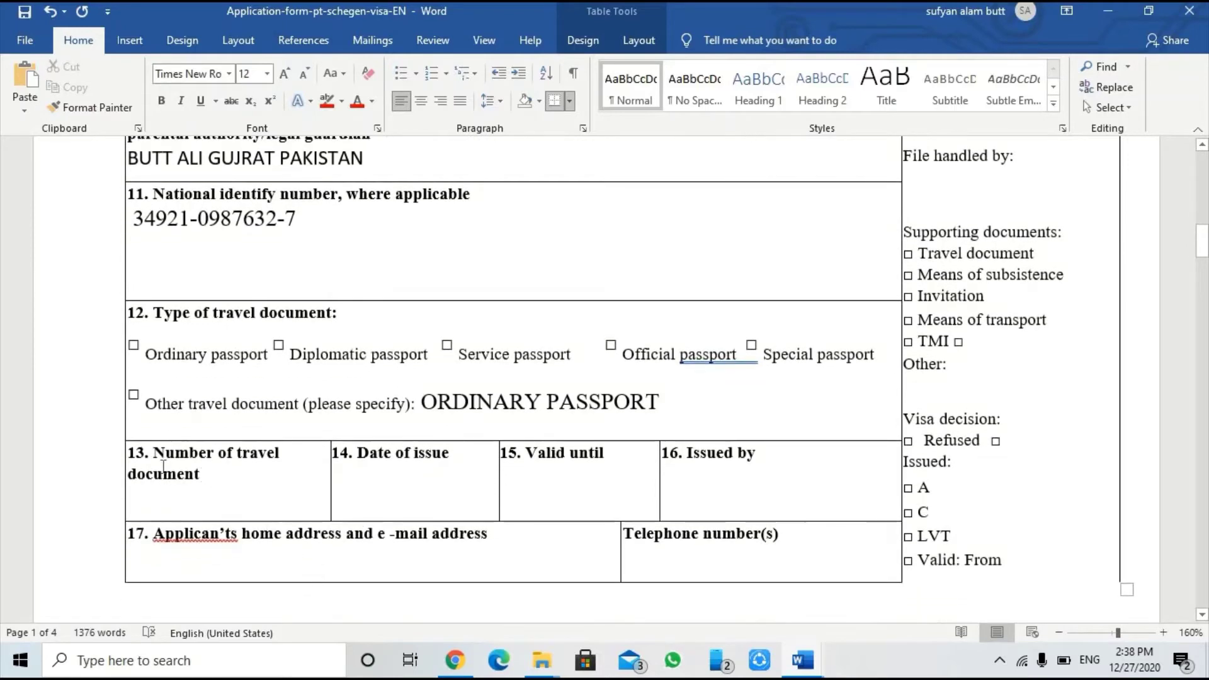
click(192, 483)
key(Return)
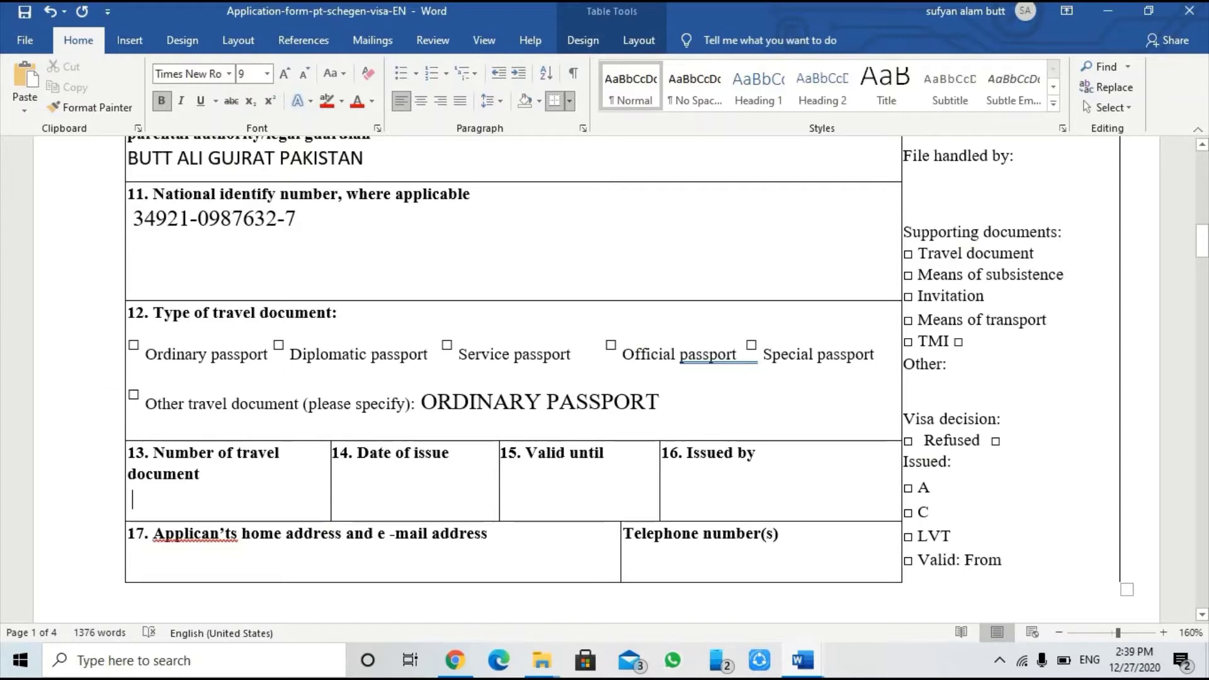
text(3)
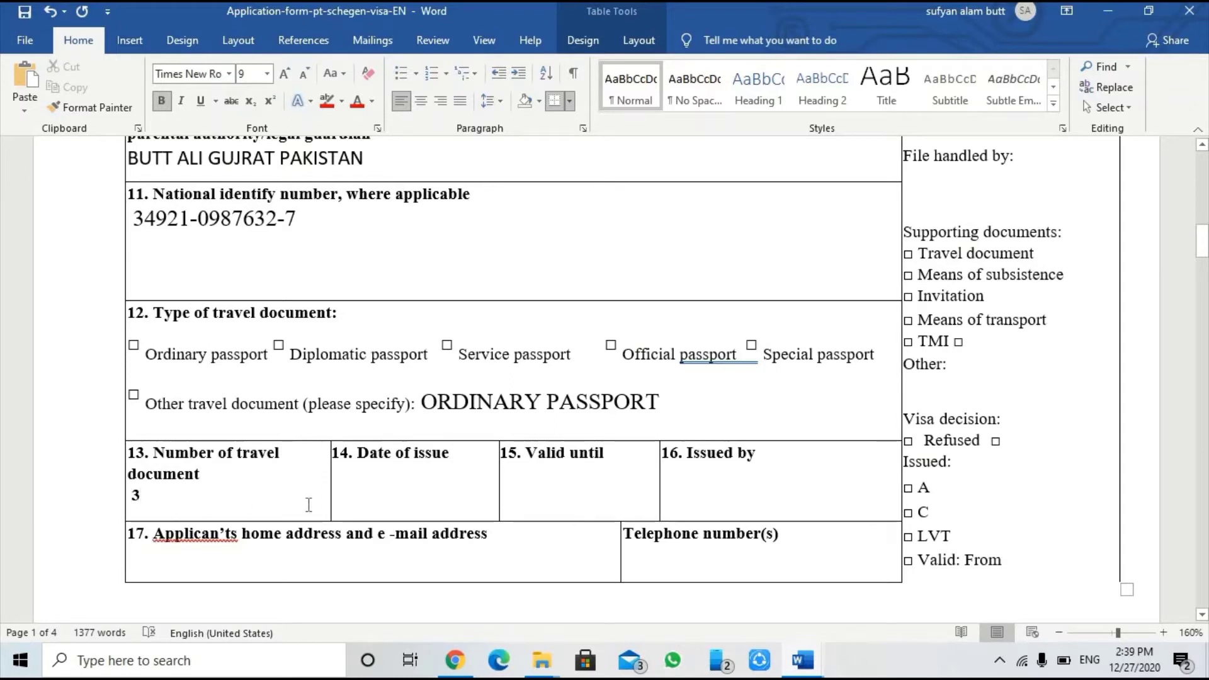
Step: Enter date of issue 01-01-2019 and valid until 01-01-2024
click(344, 491)
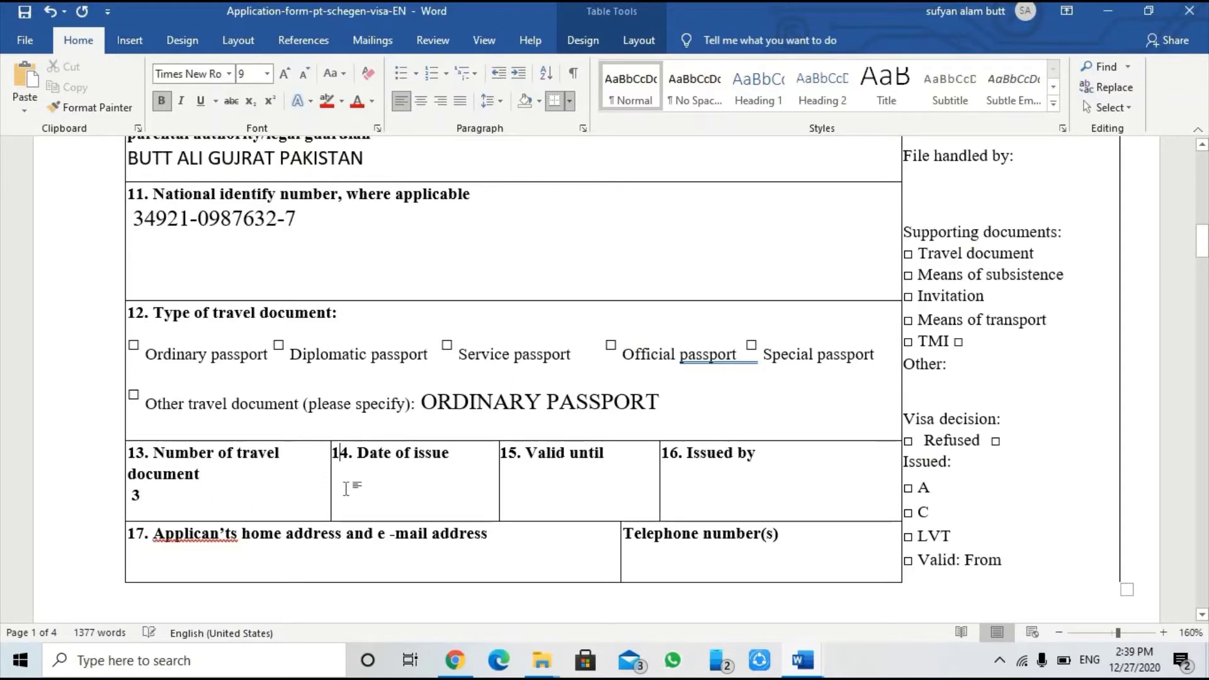
key(Down)
click(463, 461)
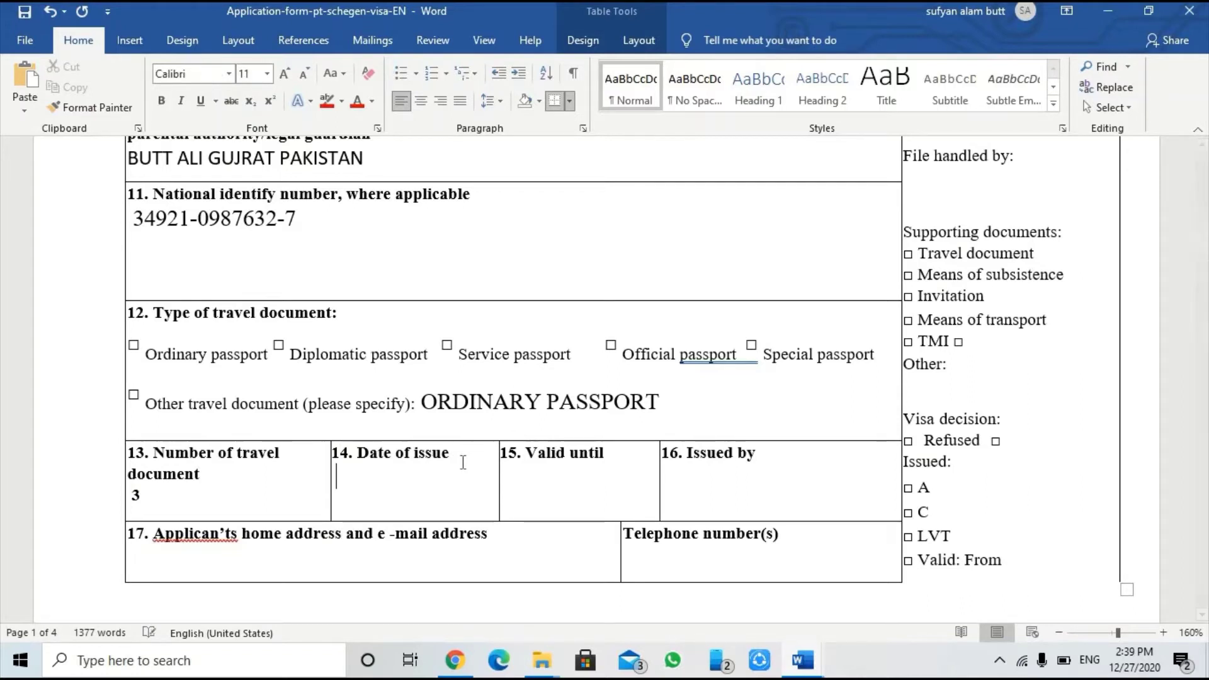
text(01-01)
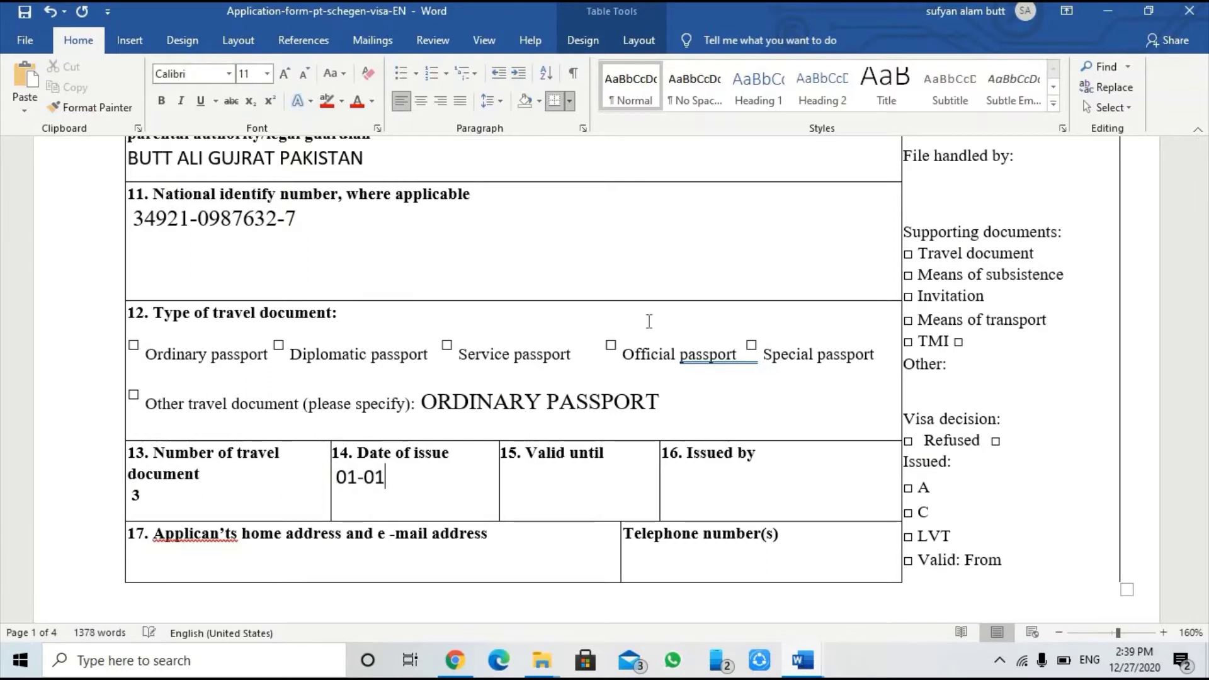
text(-2019)
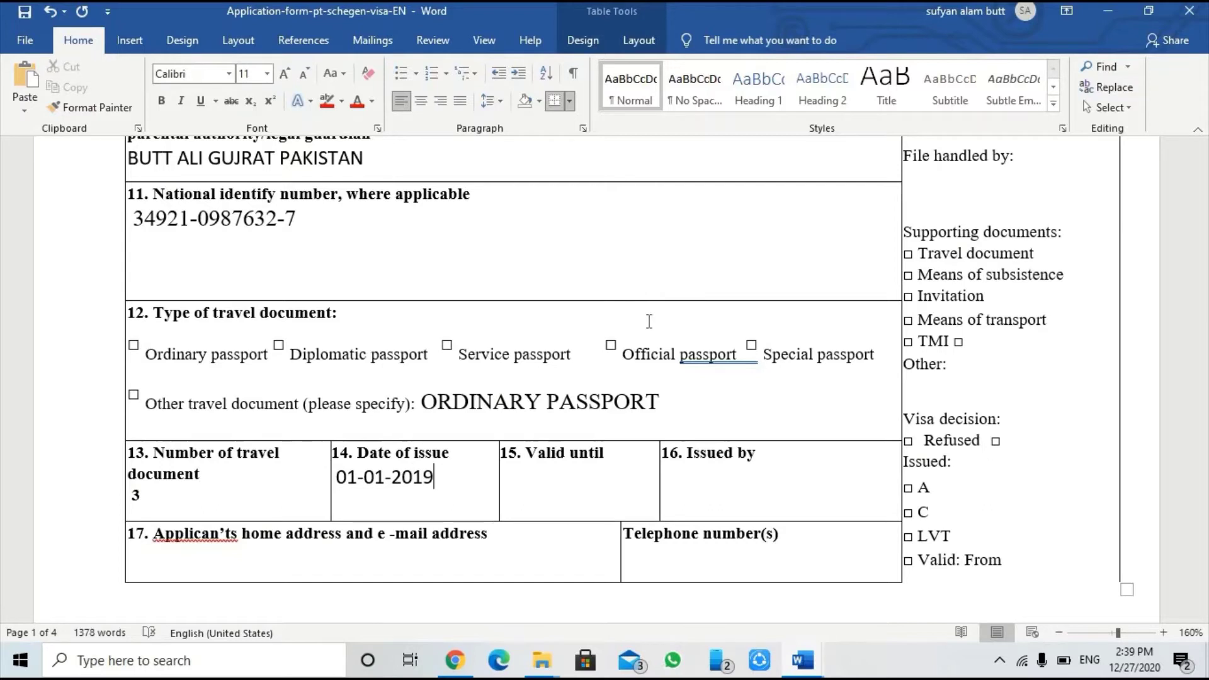
triple_click(555, 454)
click(621, 464)
text(01-)
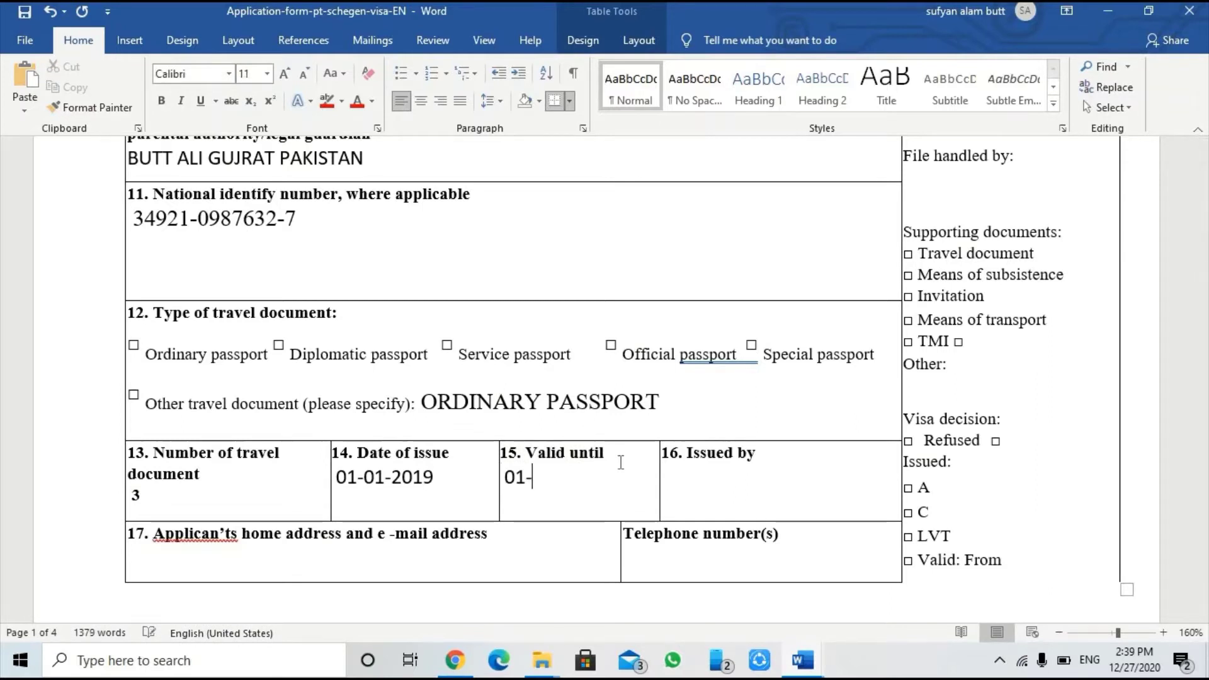
text(01)
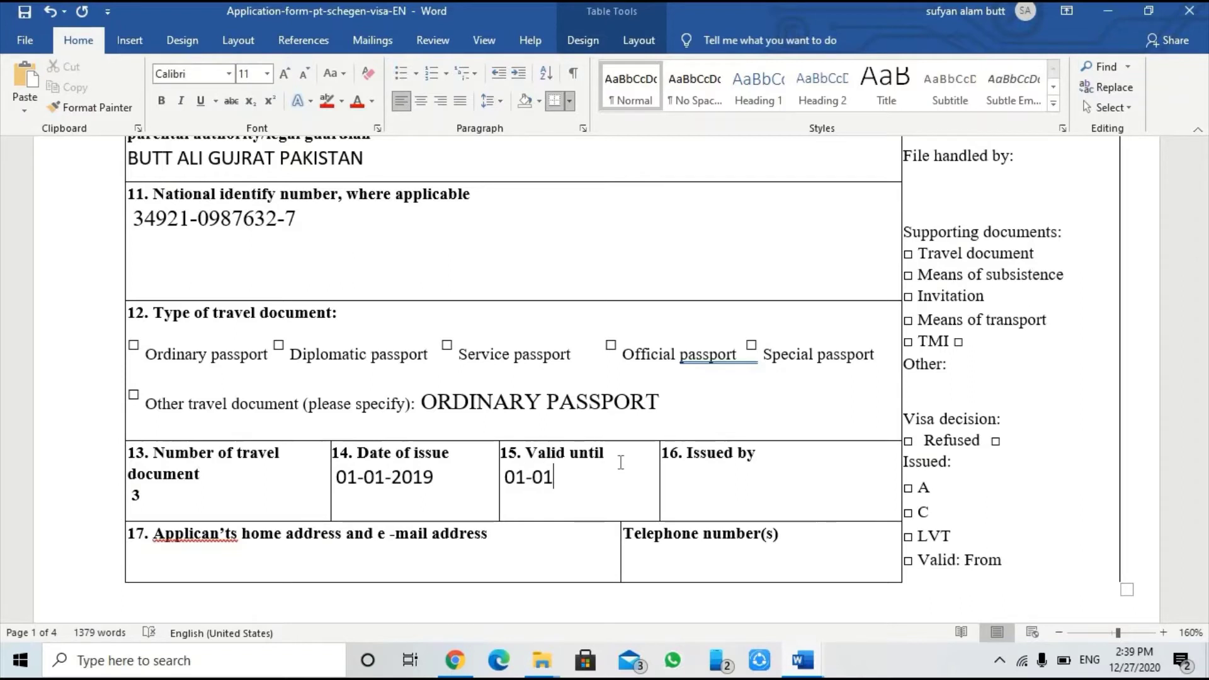
text(-2024)
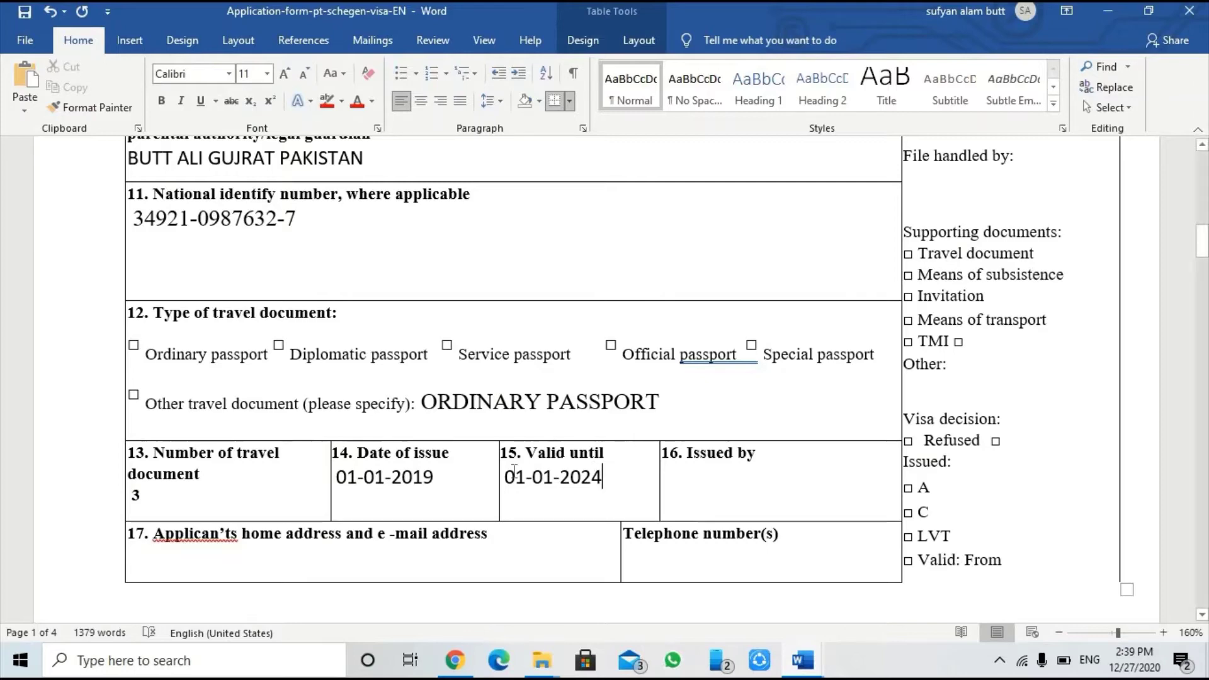
Step: Review the form and check the issue and expiry dates
scroll(415, 441, up, 10)
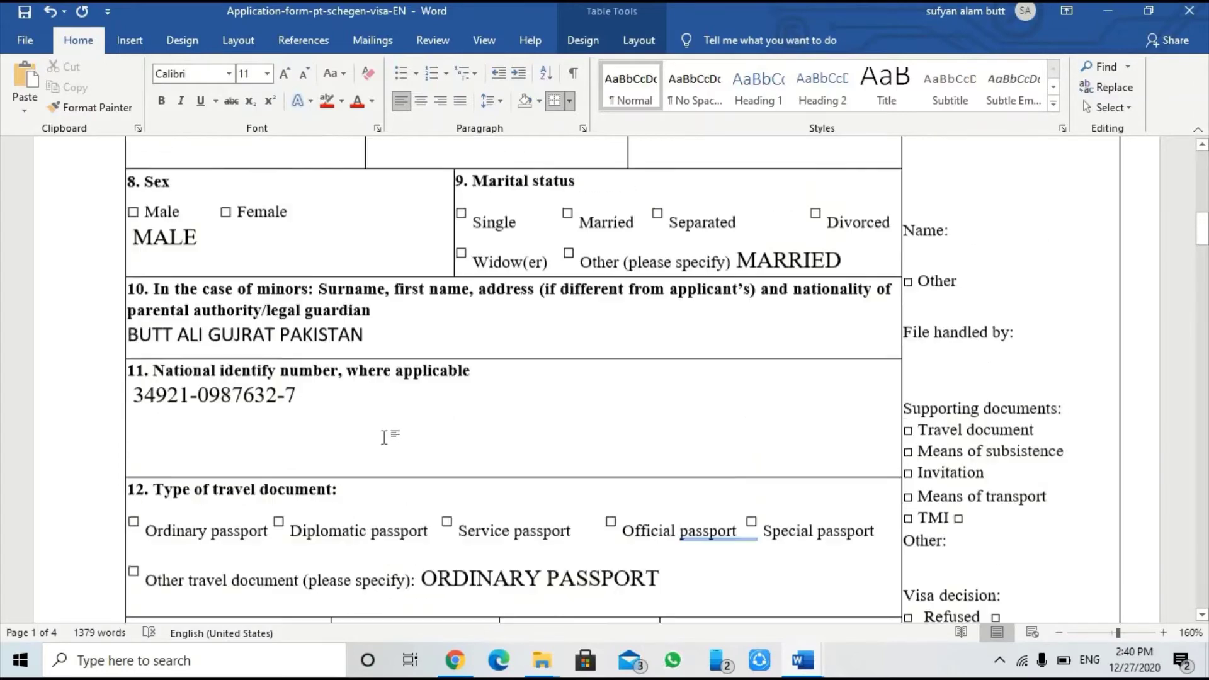
scroll(238, 295, up, 1)
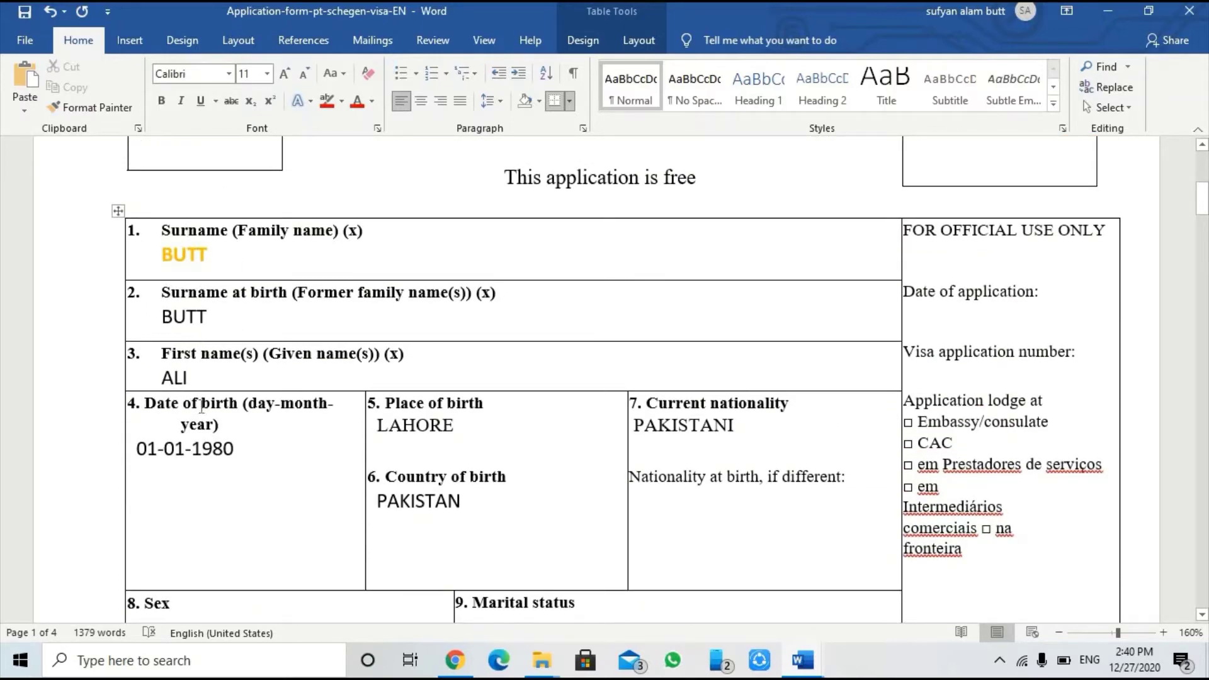
scroll(252, 357, down, 5)
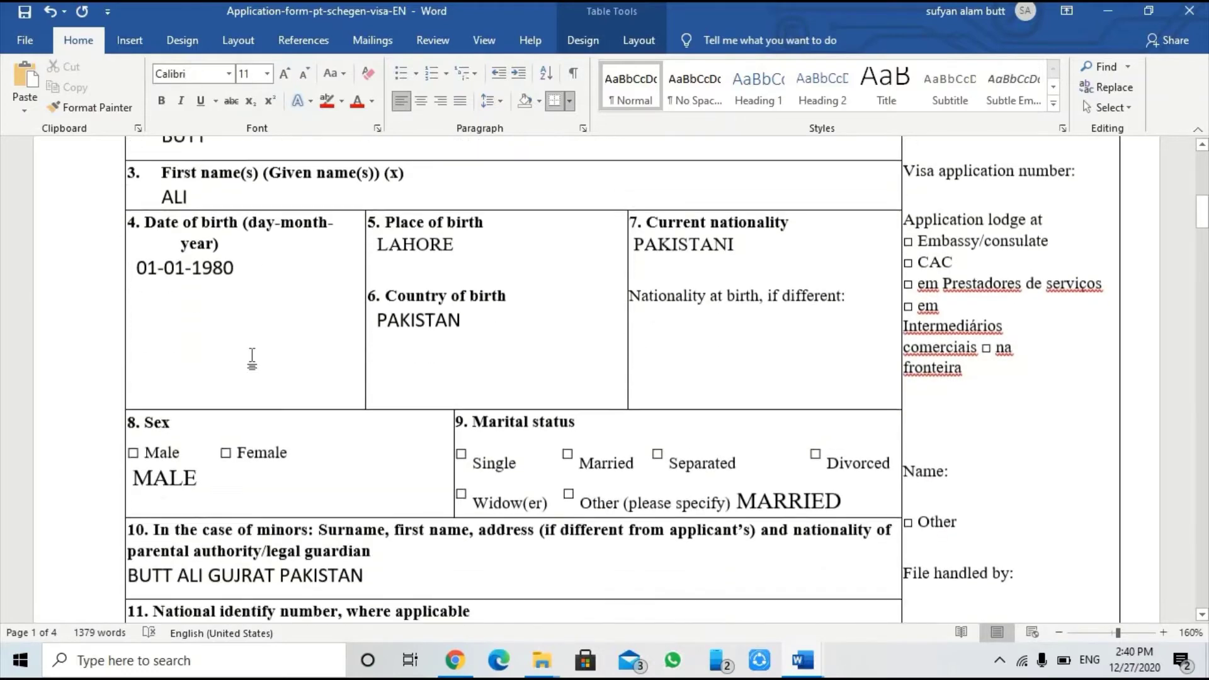
scroll(253, 356, down, 4)
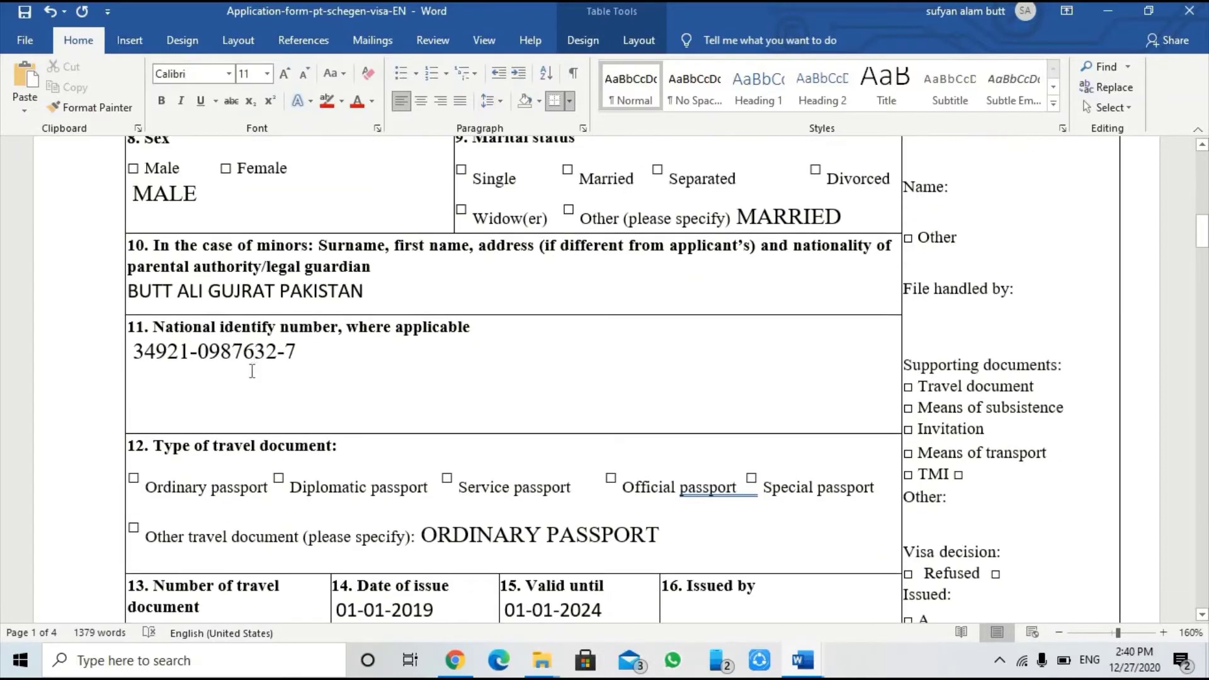
scroll(250, 372, down, 4)
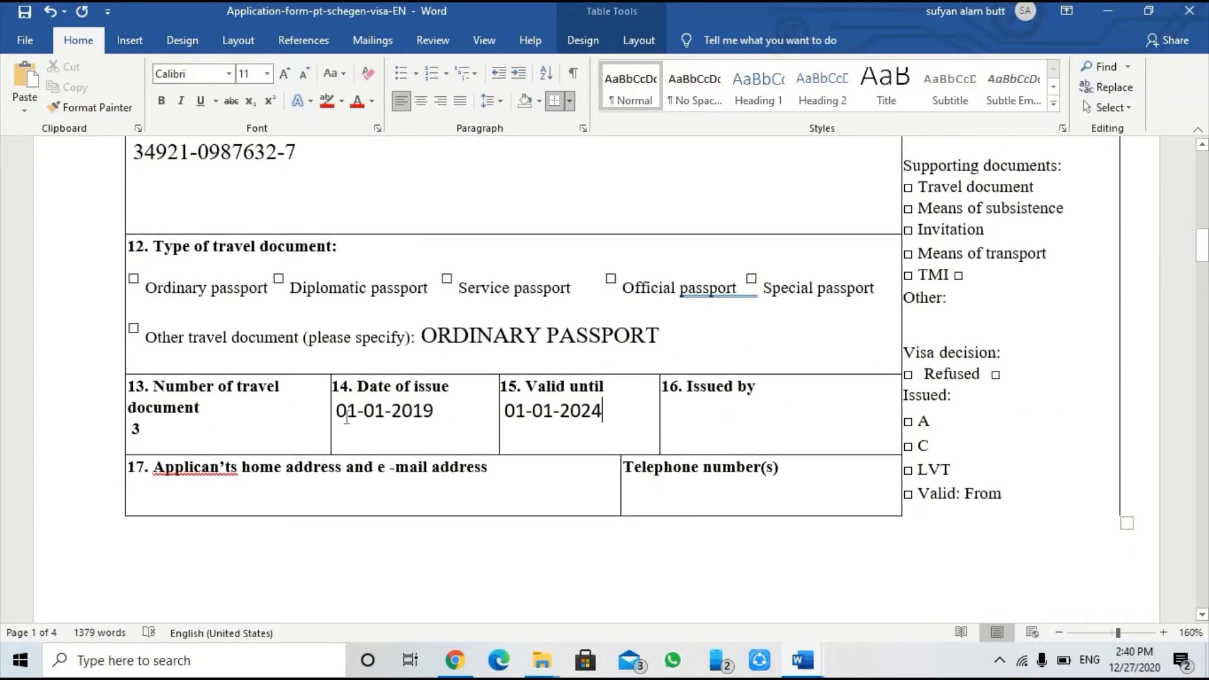
drag(338, 410, 457, 434)
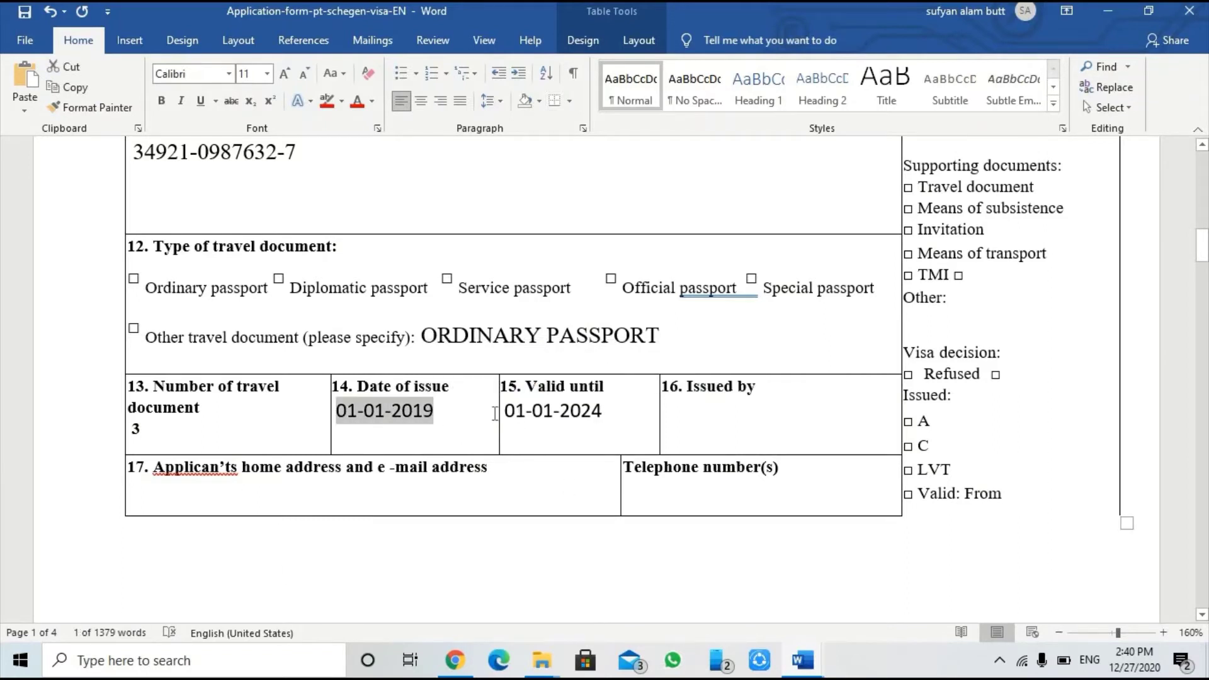
drag(508, 409, 583, 440)
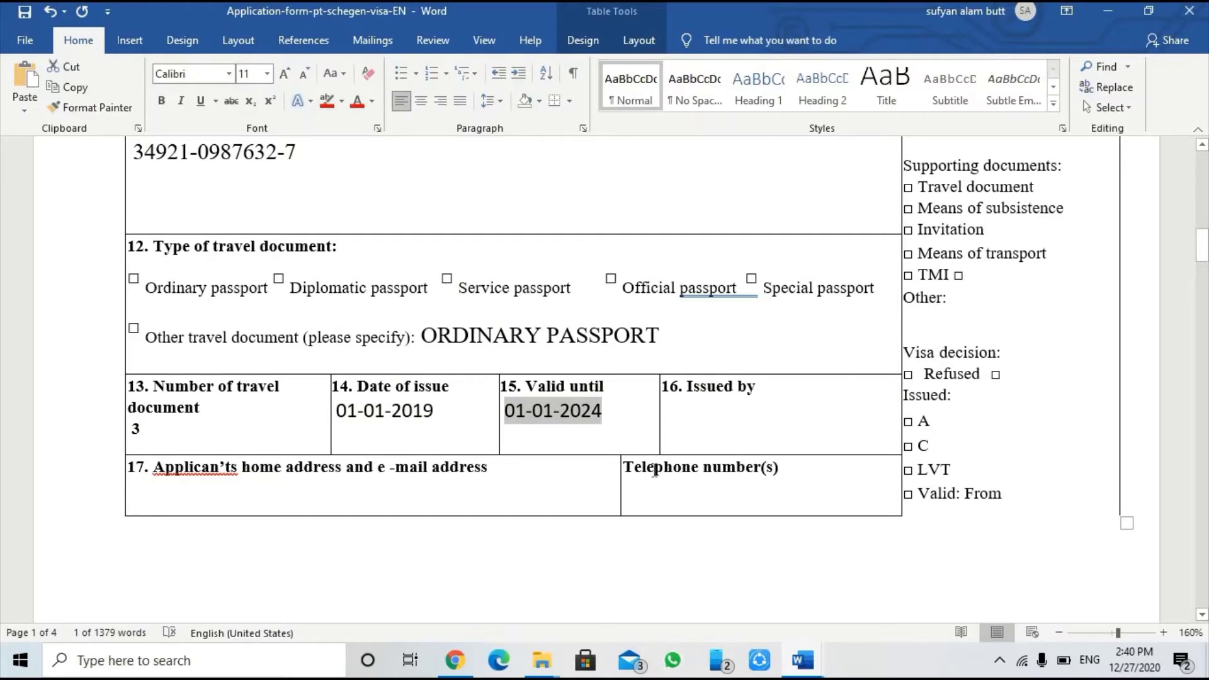
Step: Enter PAKISTAN under '16. Issued by'
click(672, 414)
click(768, 389)
key(Down)
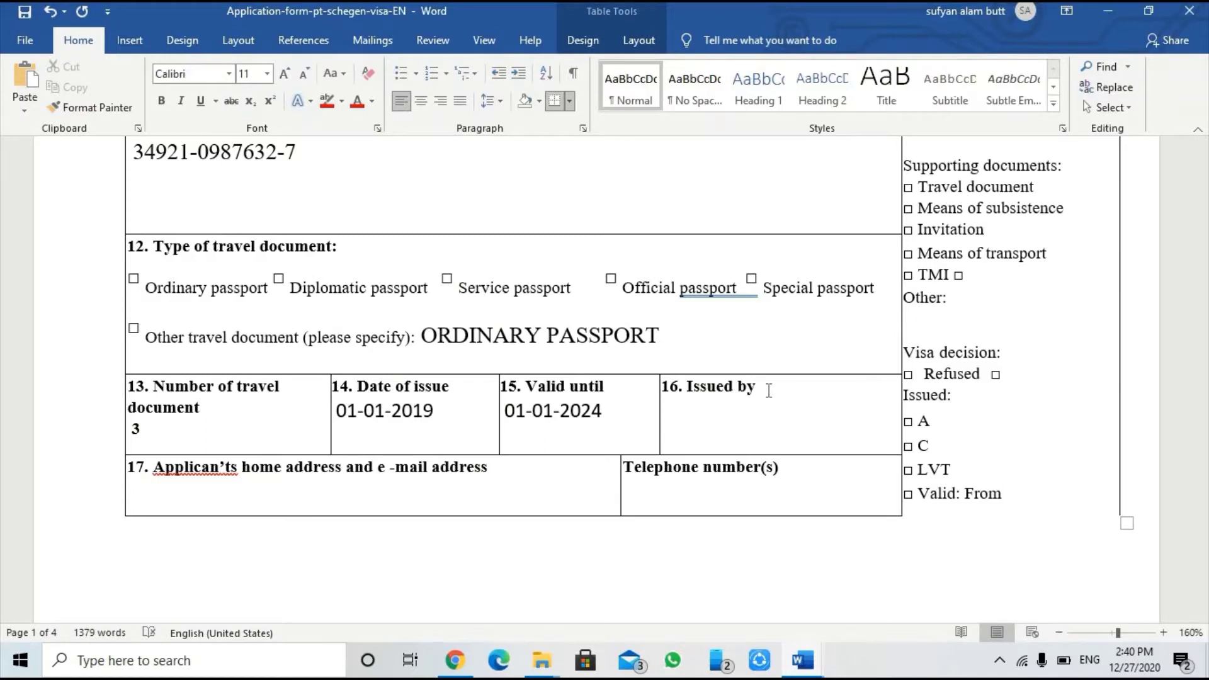
text(PAKISTAN)
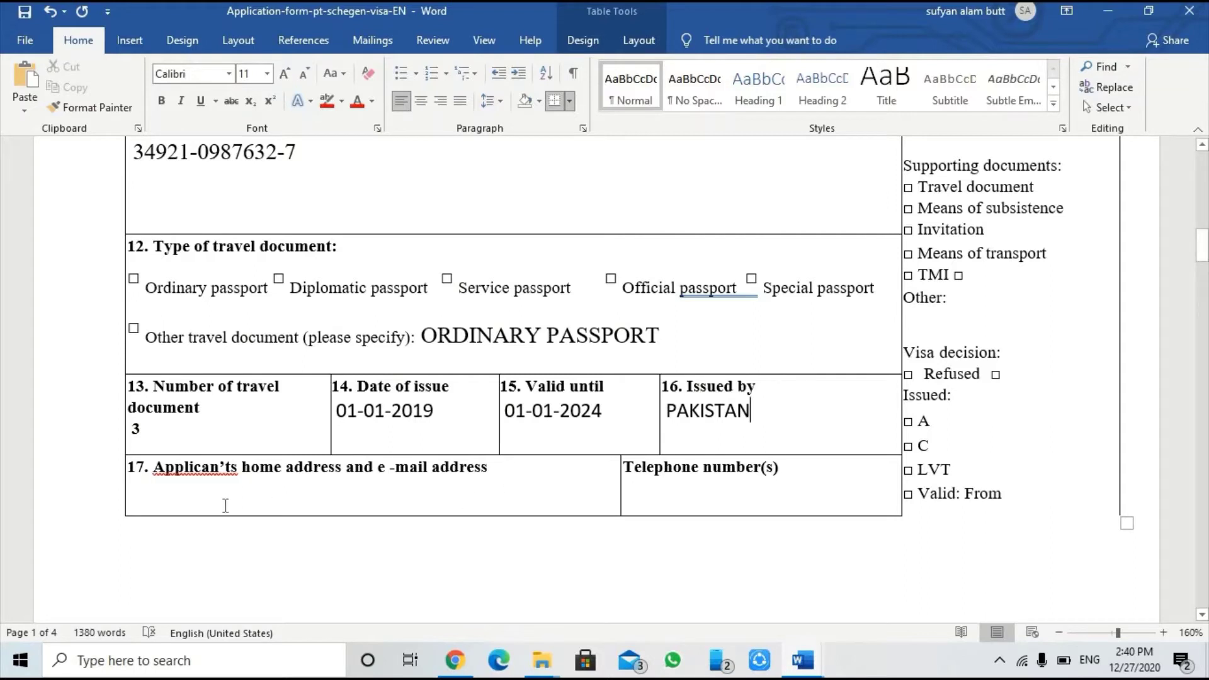
Step: Place the cursor on the empty line of the home address cell
click(148, 498)
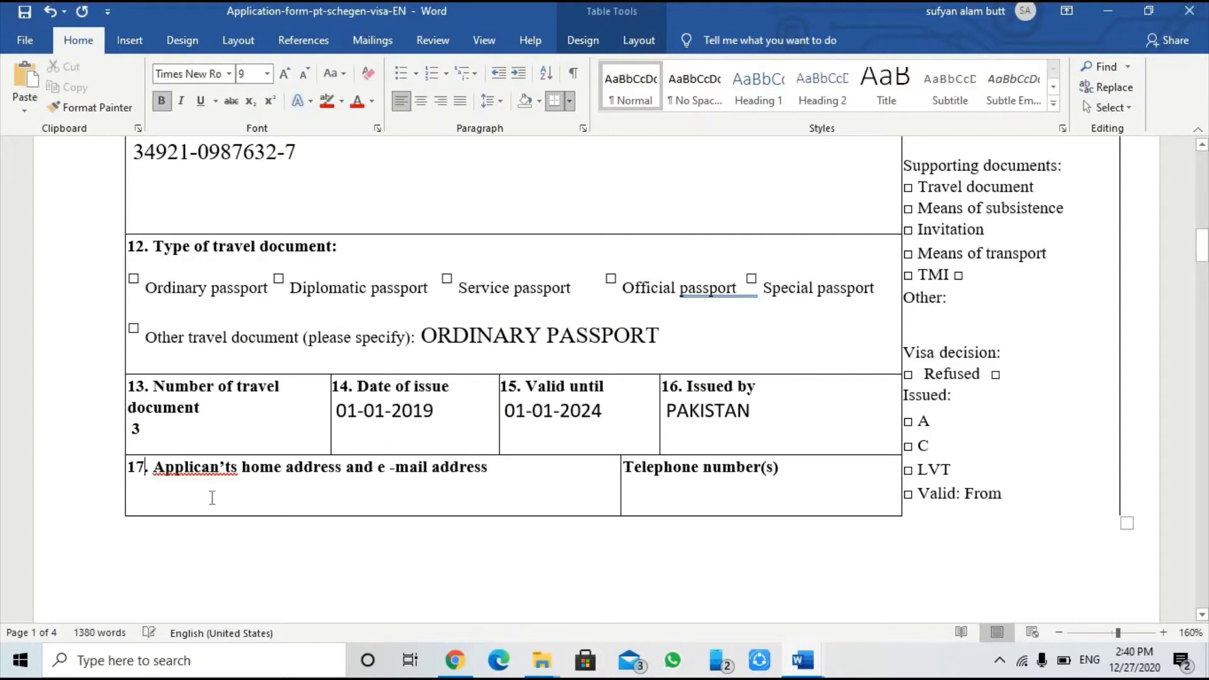
click(512, 475)
click(480, 507)
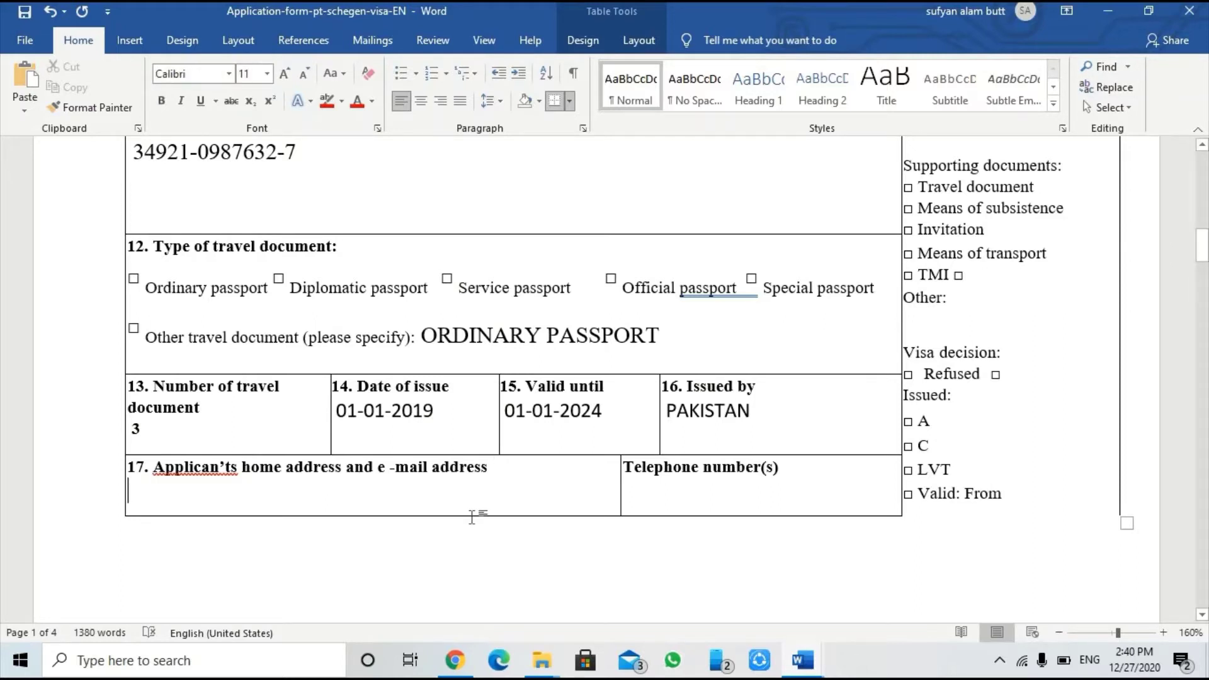
Step: Type the applicant's home address and e-mail address, correcting the e-mail domain
text(DH)
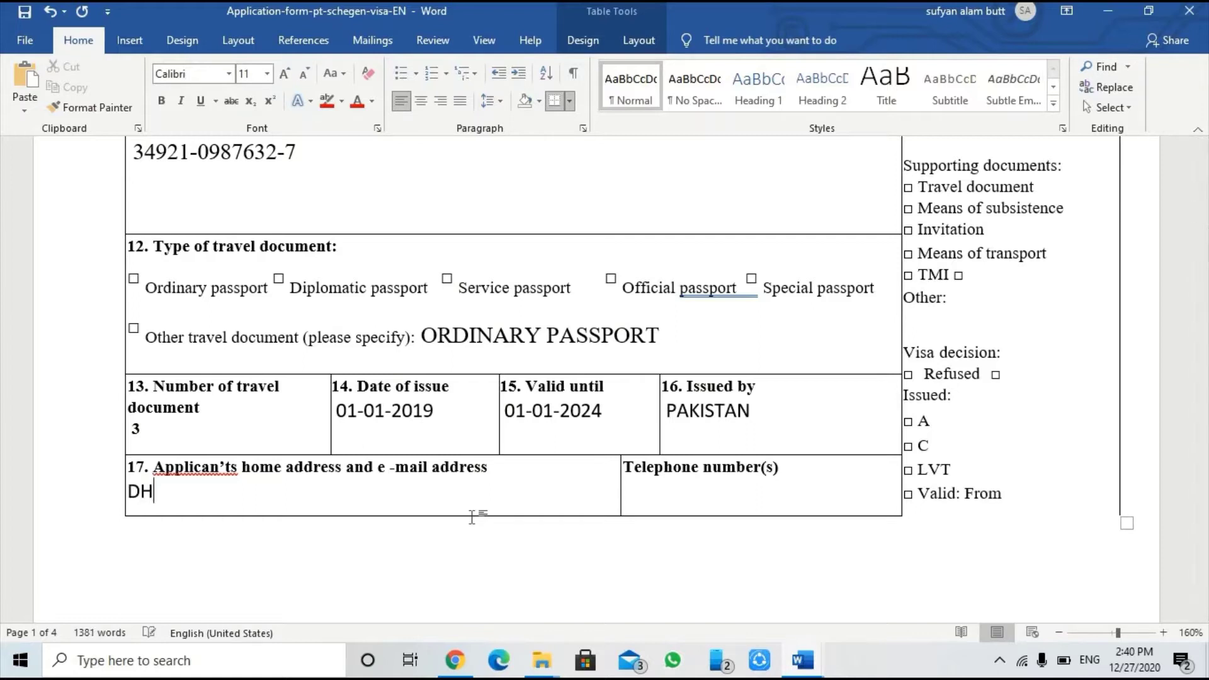
text(A LAHORE)
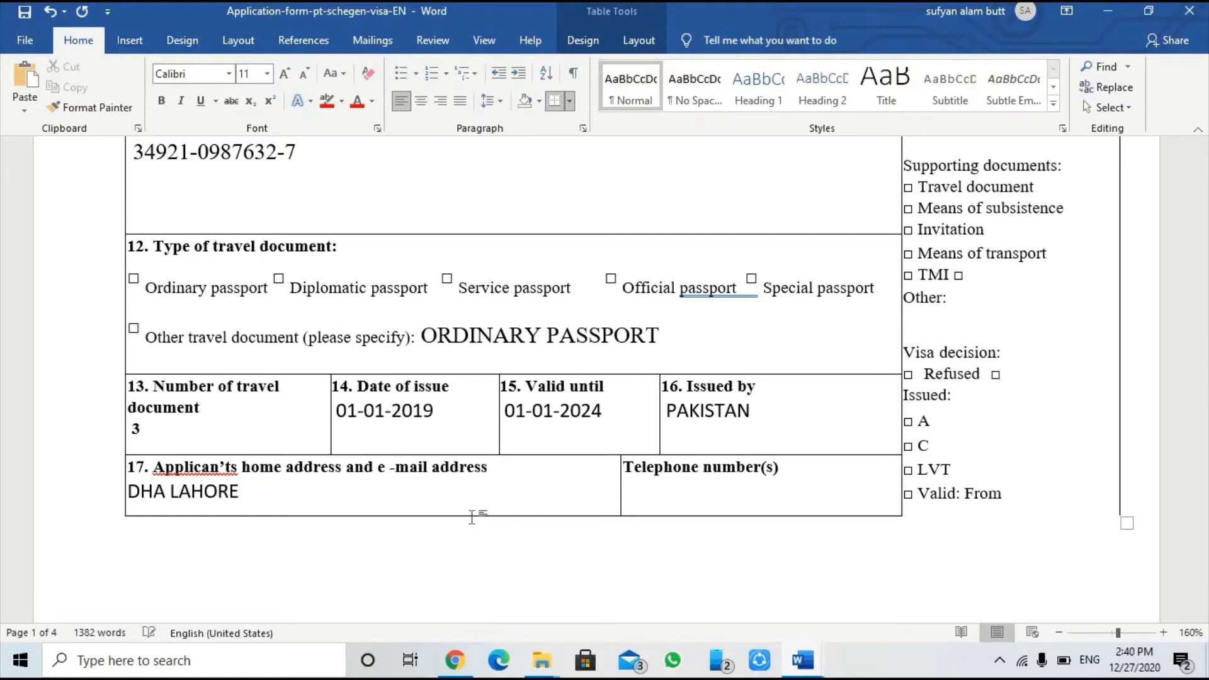
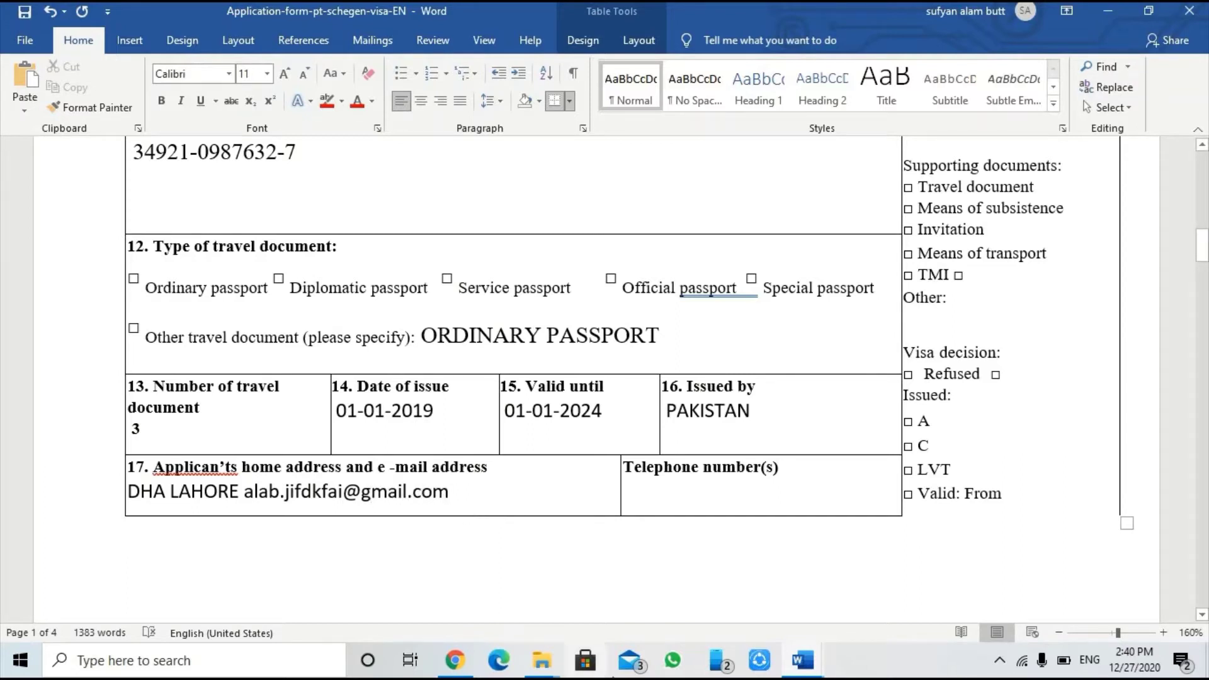
Step: Enter the applicant's phone number under Telephone number(s)
click(644, 502)
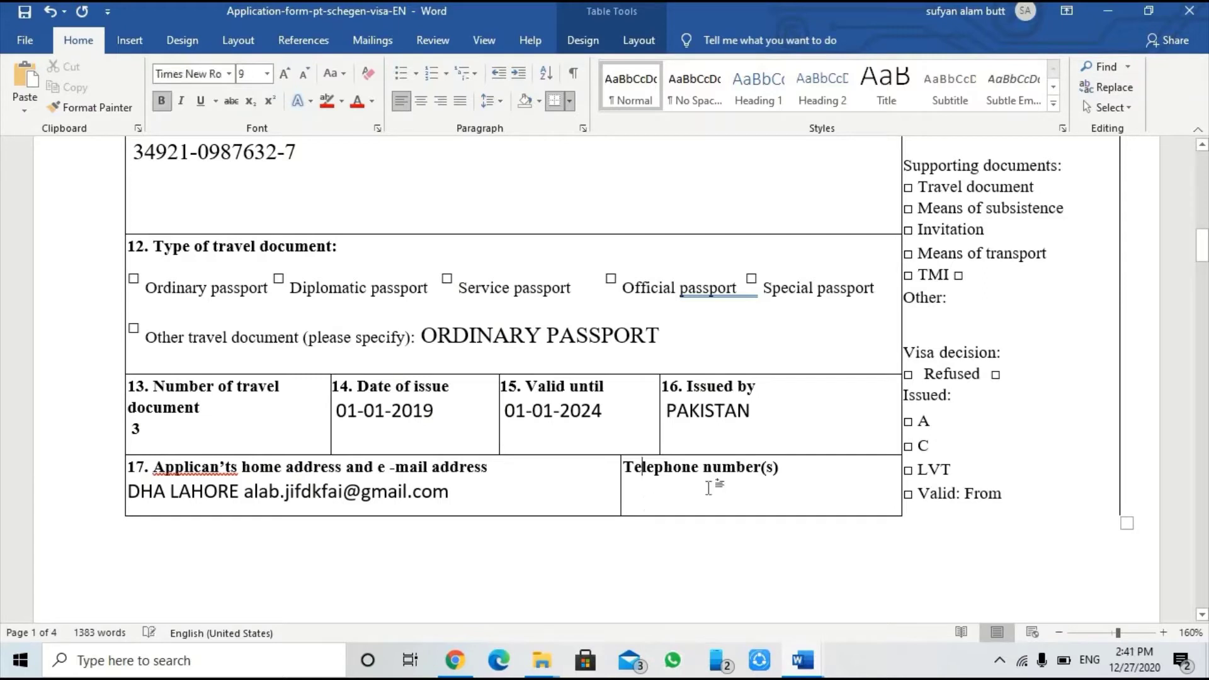
click(787, 465)
key(Down)
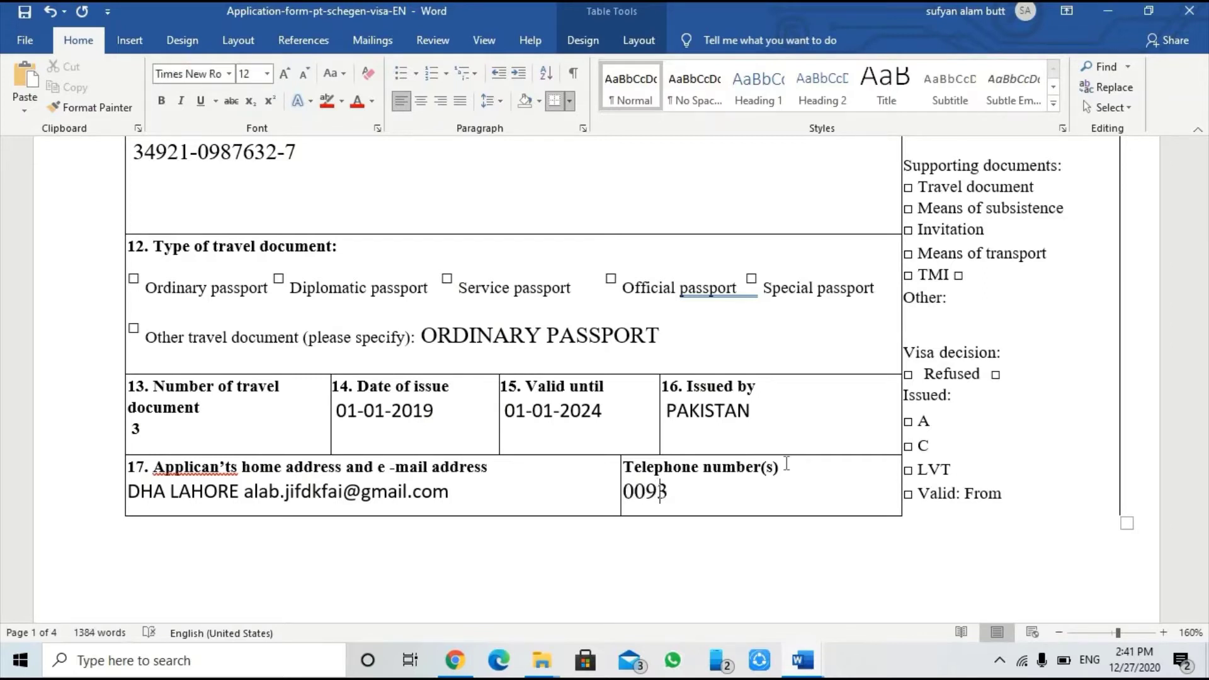
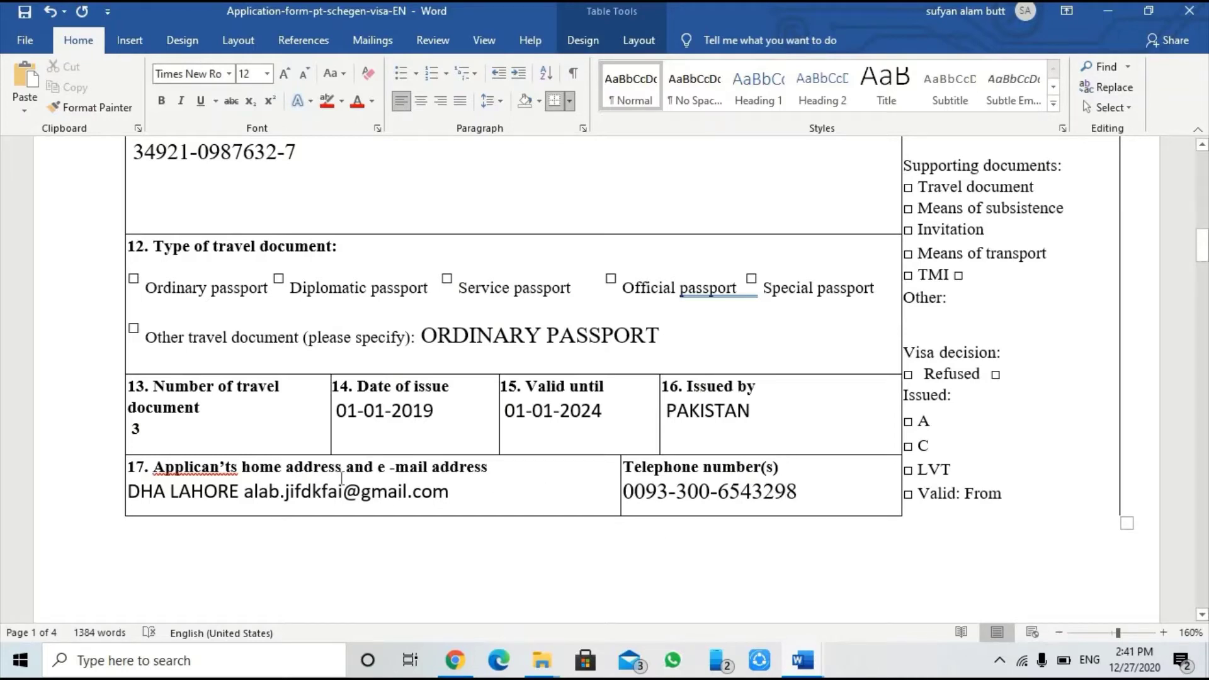
scroll(339, 478, down, 1)
Step: In item 18, enter USA as the residence permit country, the permit number, and valid until 01-01-21
scroll(339, 478, down, 8)
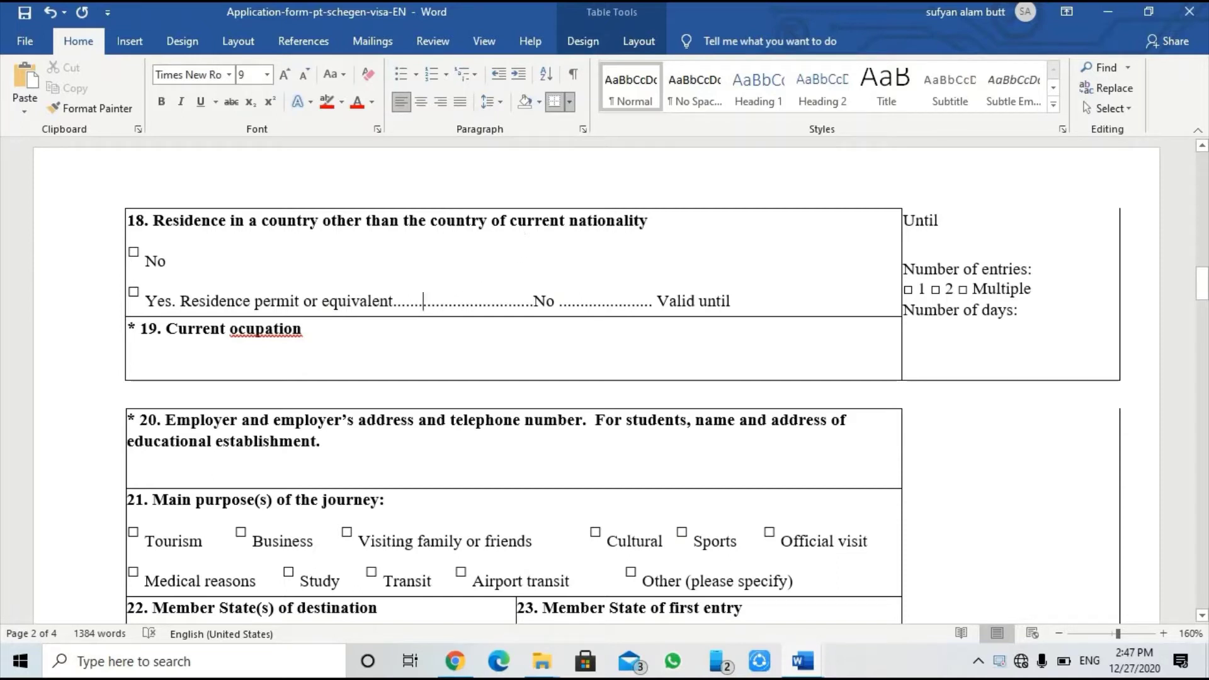
text(USA)
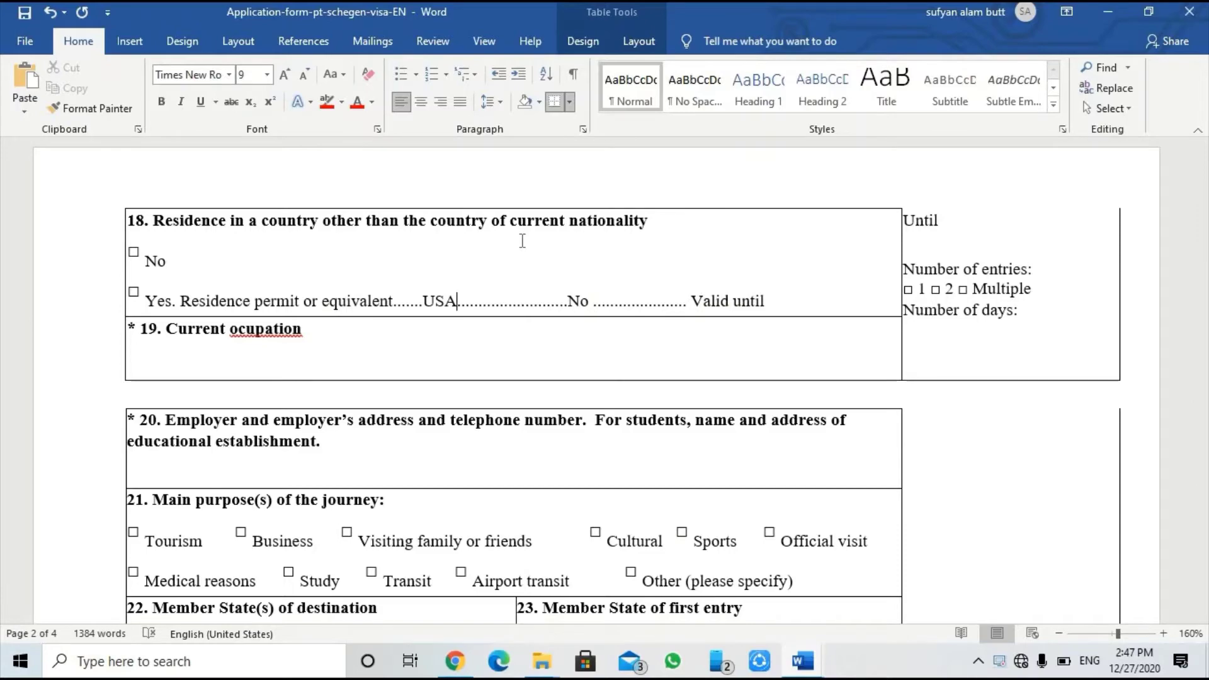
scroll(489, 233, up, 15)
scroll(403, 361, down, 13)
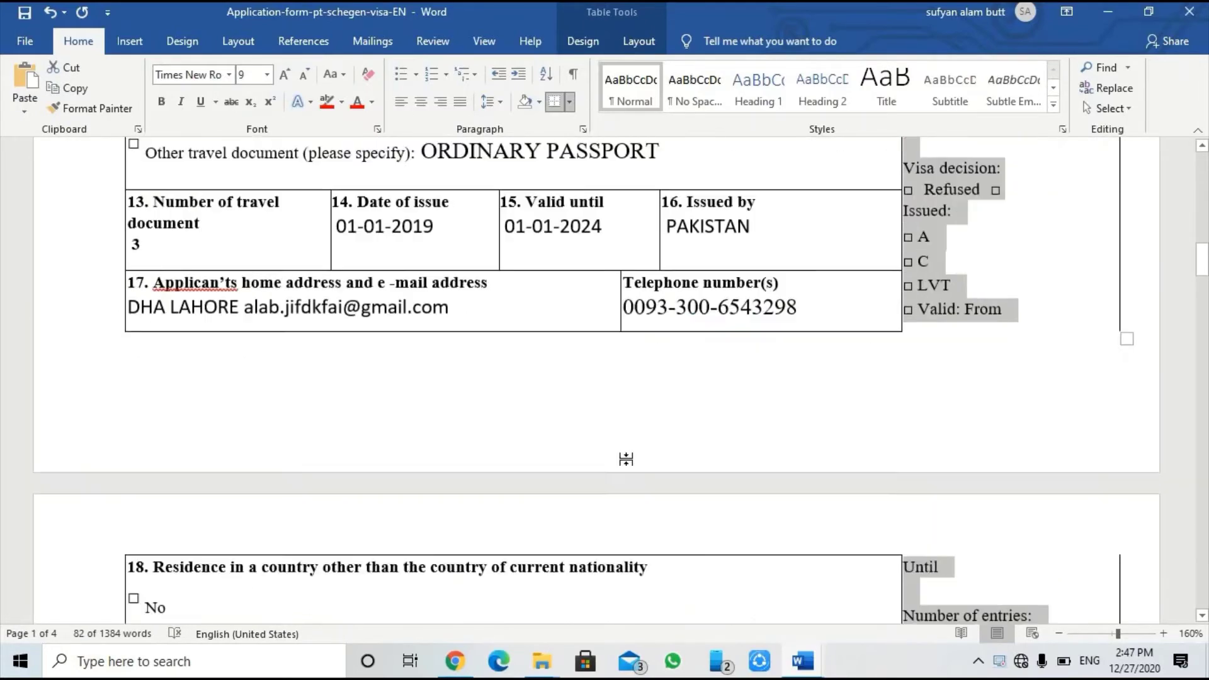
click(812, 545)
scroll(813, 545, down, 4)
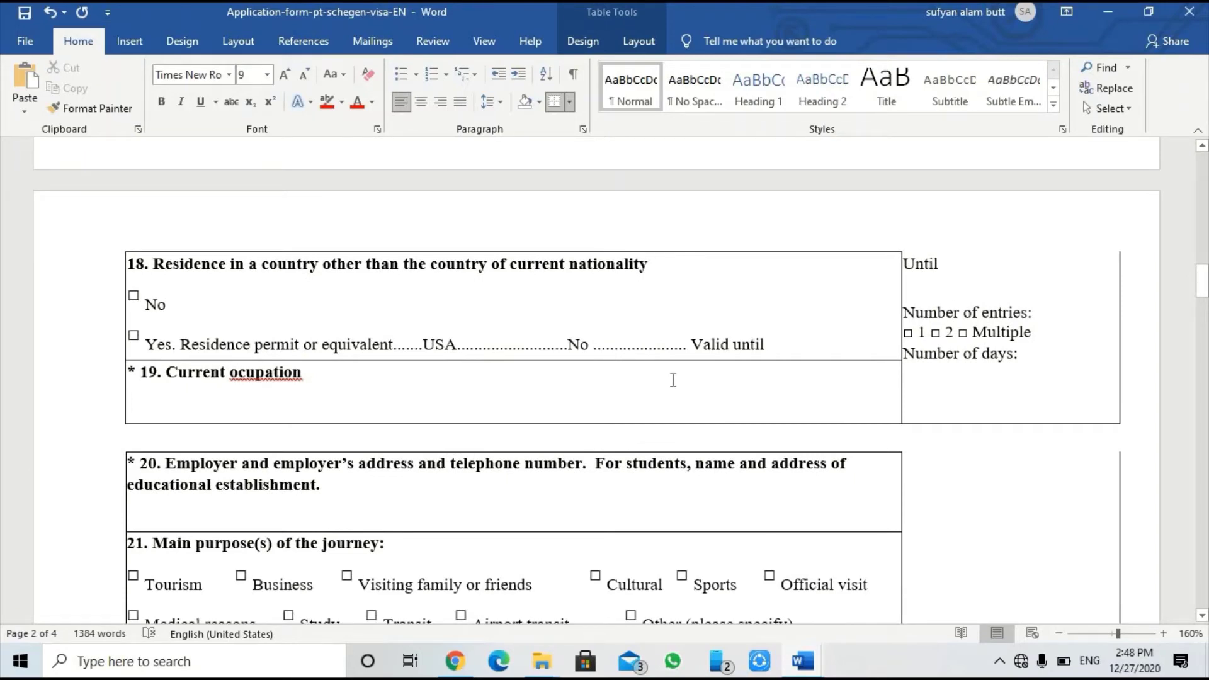
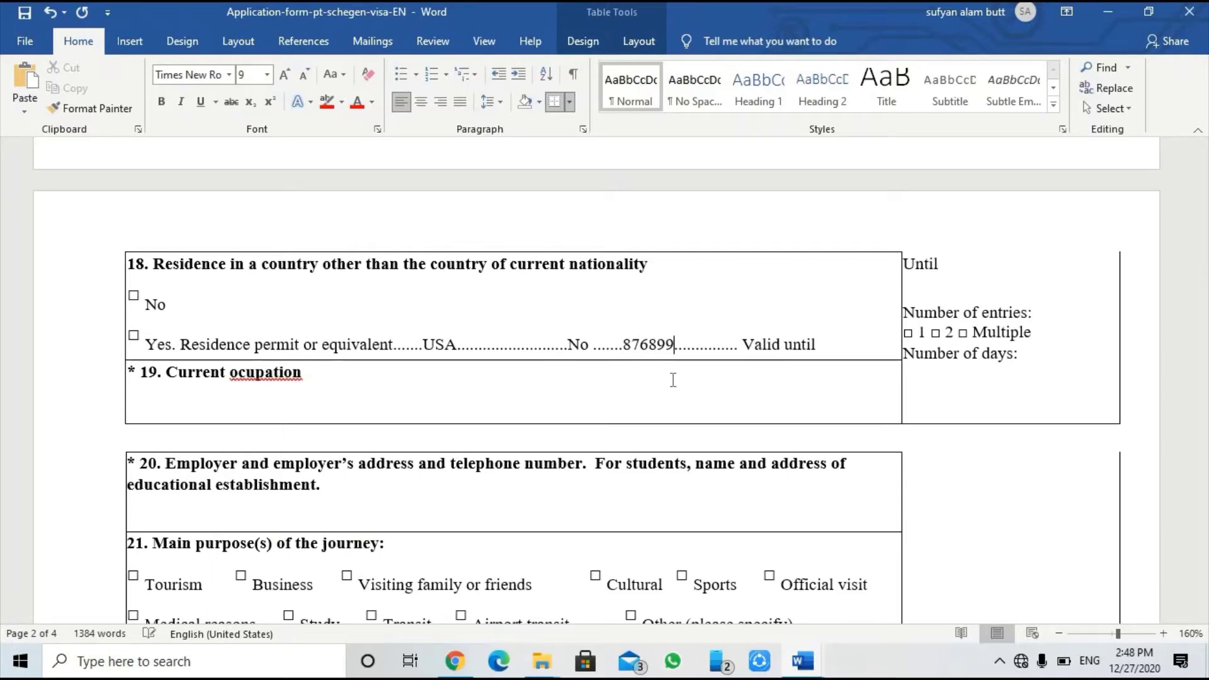
click(833, 344)
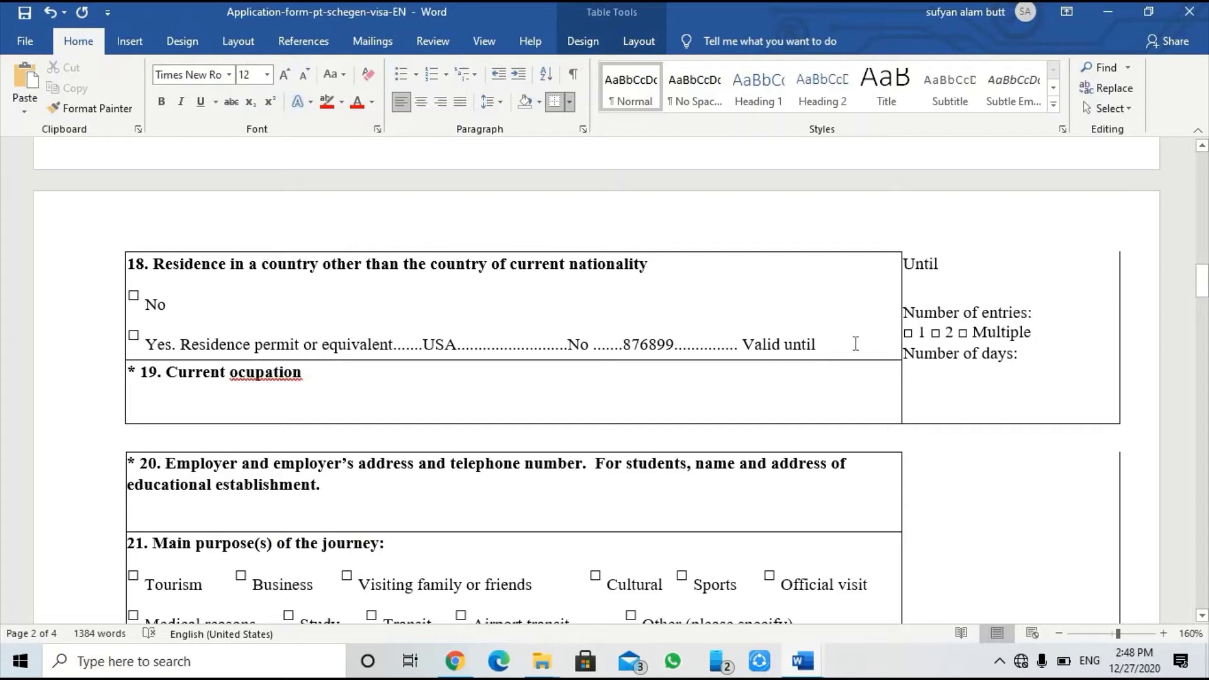
text(01-)
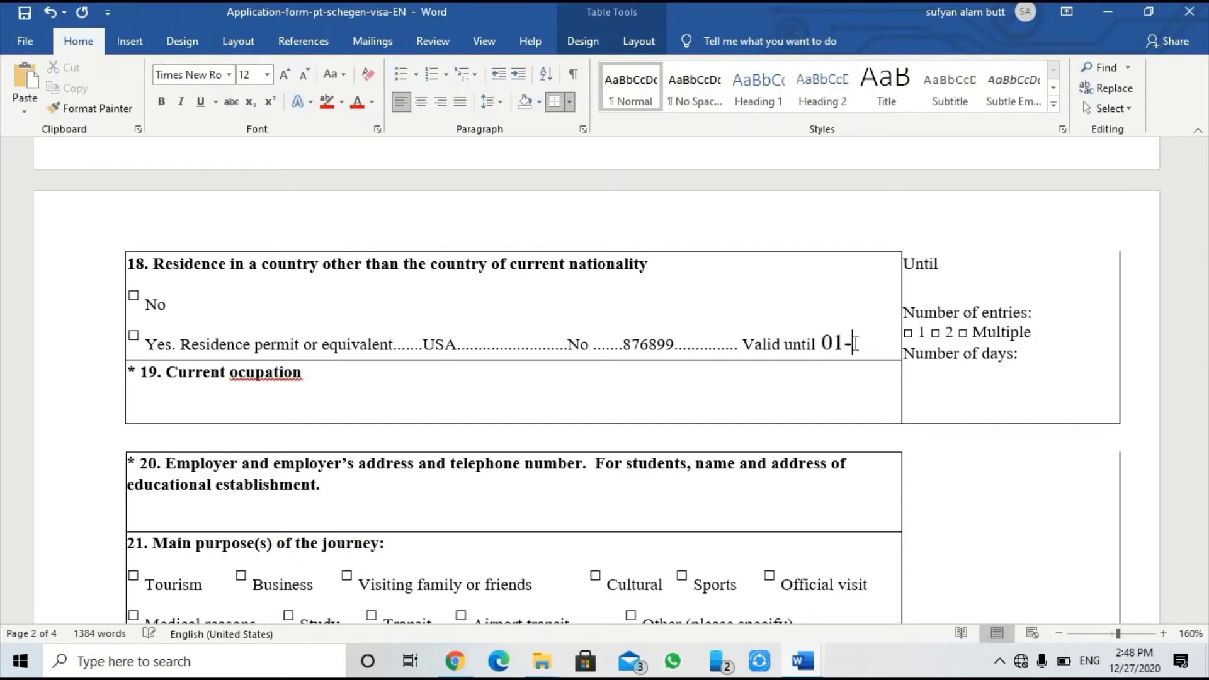
text(01-21)
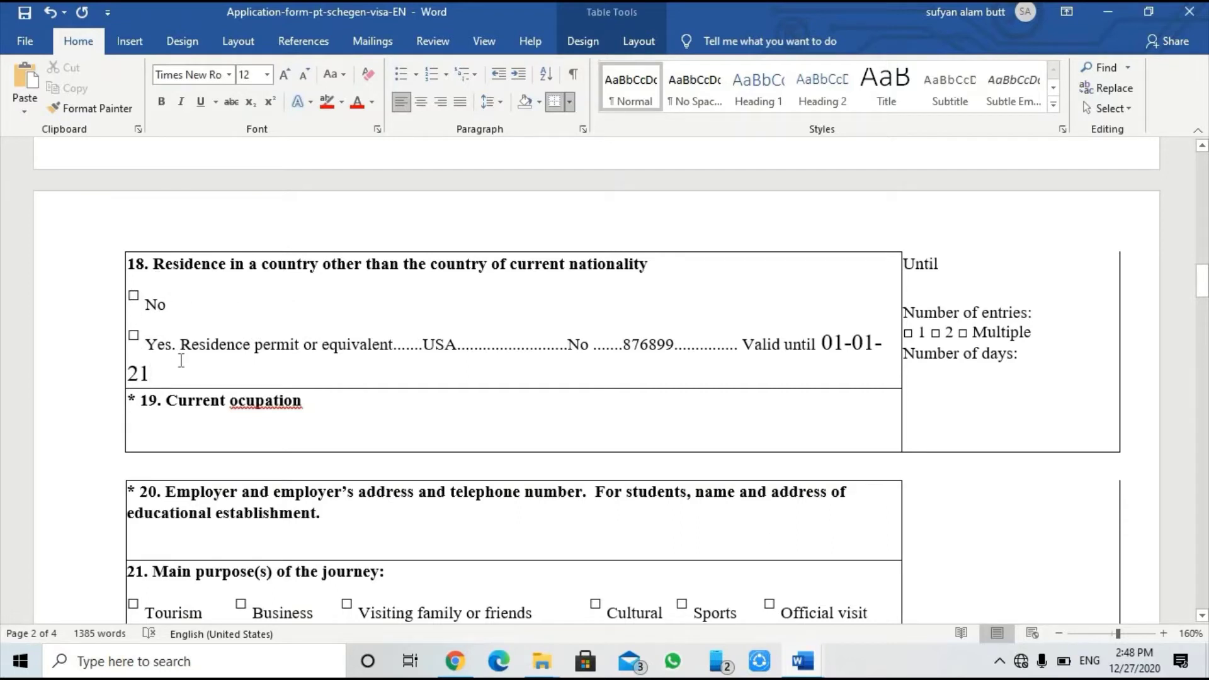
scroll(183, 360, down, 1)
Step: Type MANGAGER and BUSINESS MAN into the item 19 Current occupation cell, fixing typos
click(141, 368)
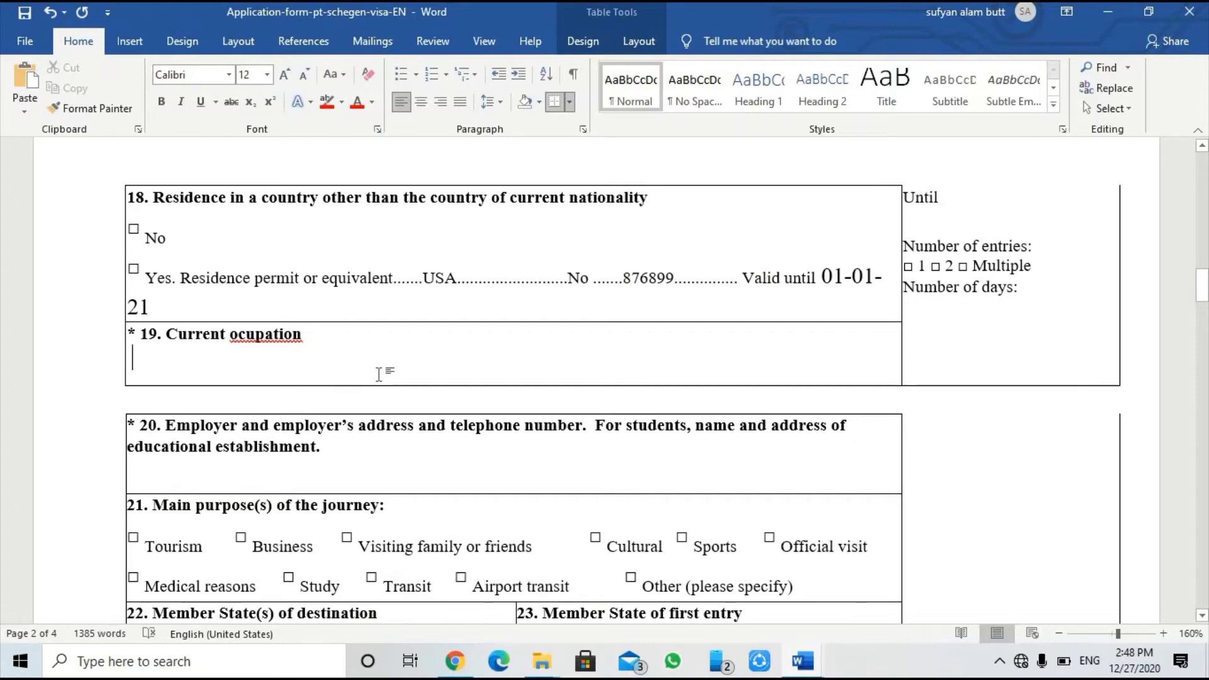
text(MANGAR)
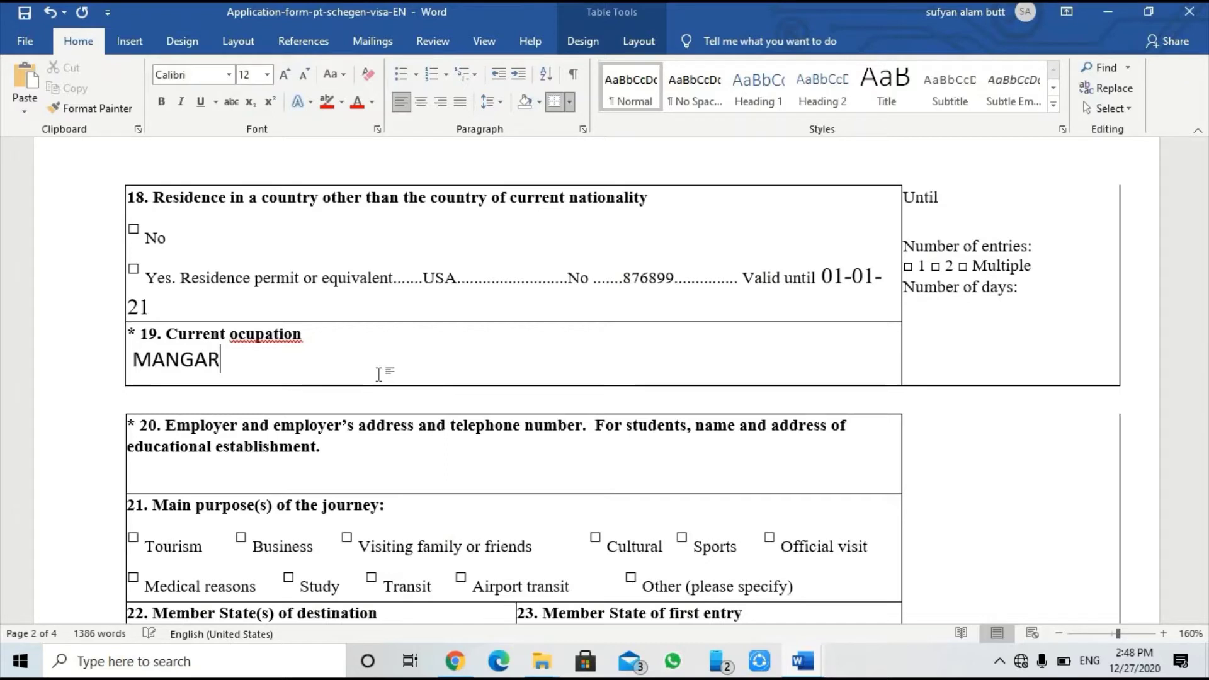
key(BackSpace)
text(GER)
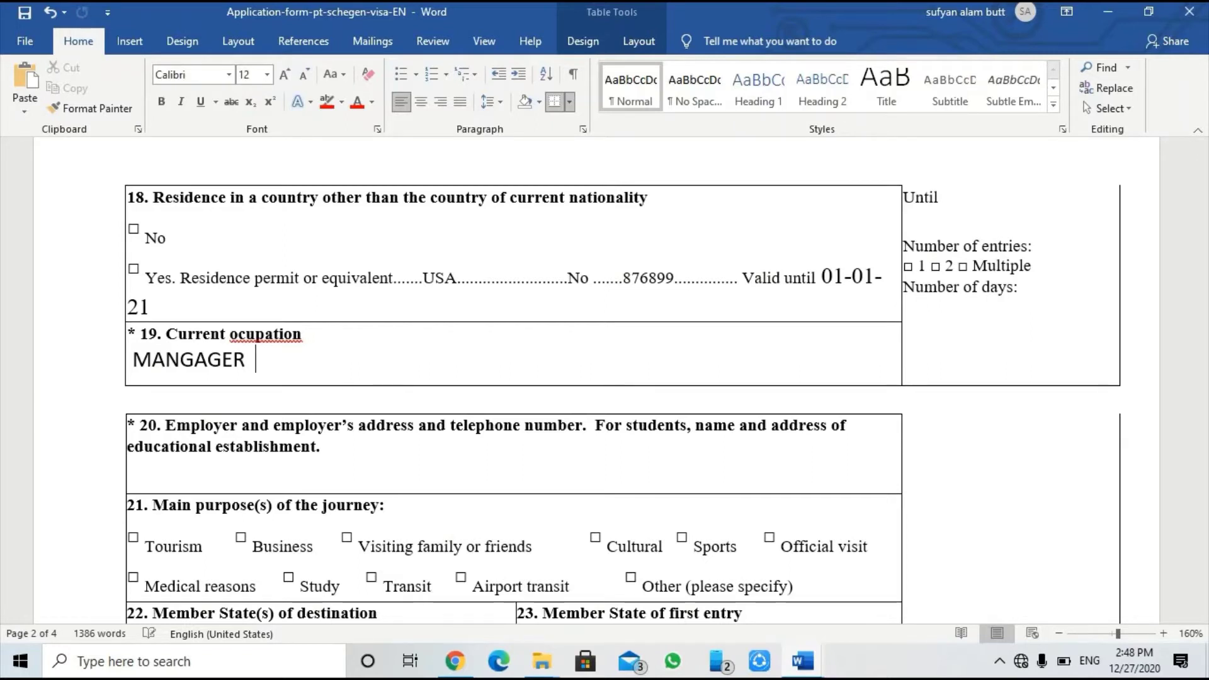
key(ctrl+z)
text(BUSINESS MAN)
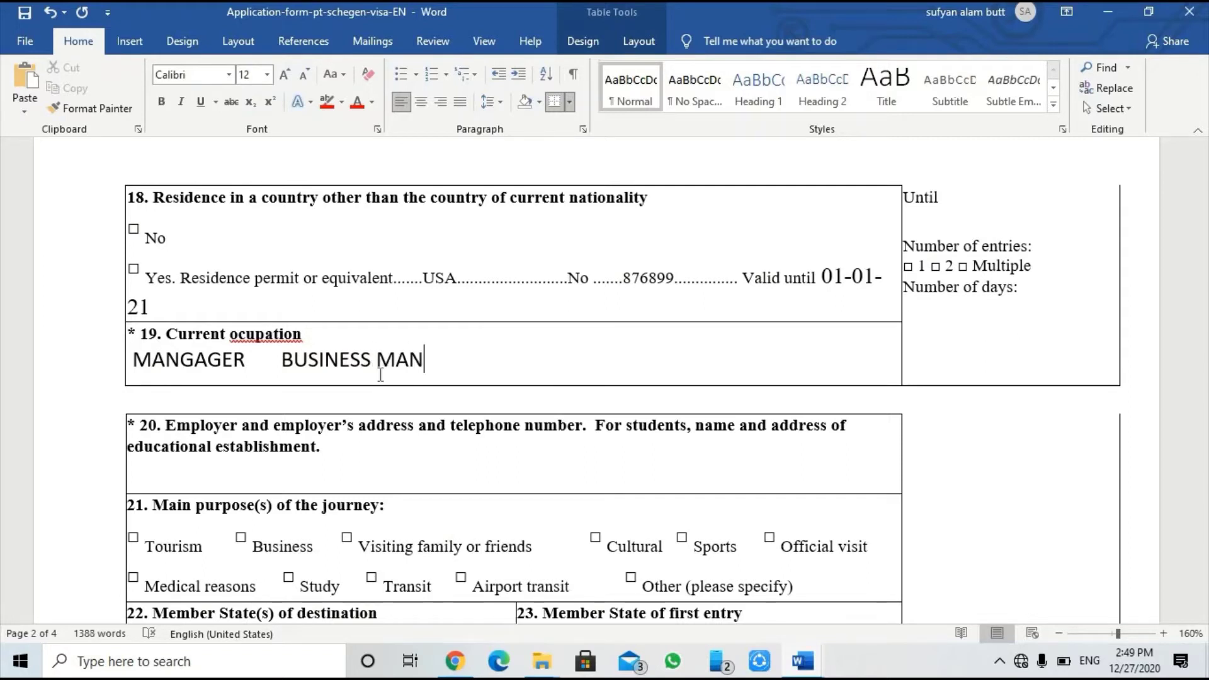
drag(133, 370, 247, 378)
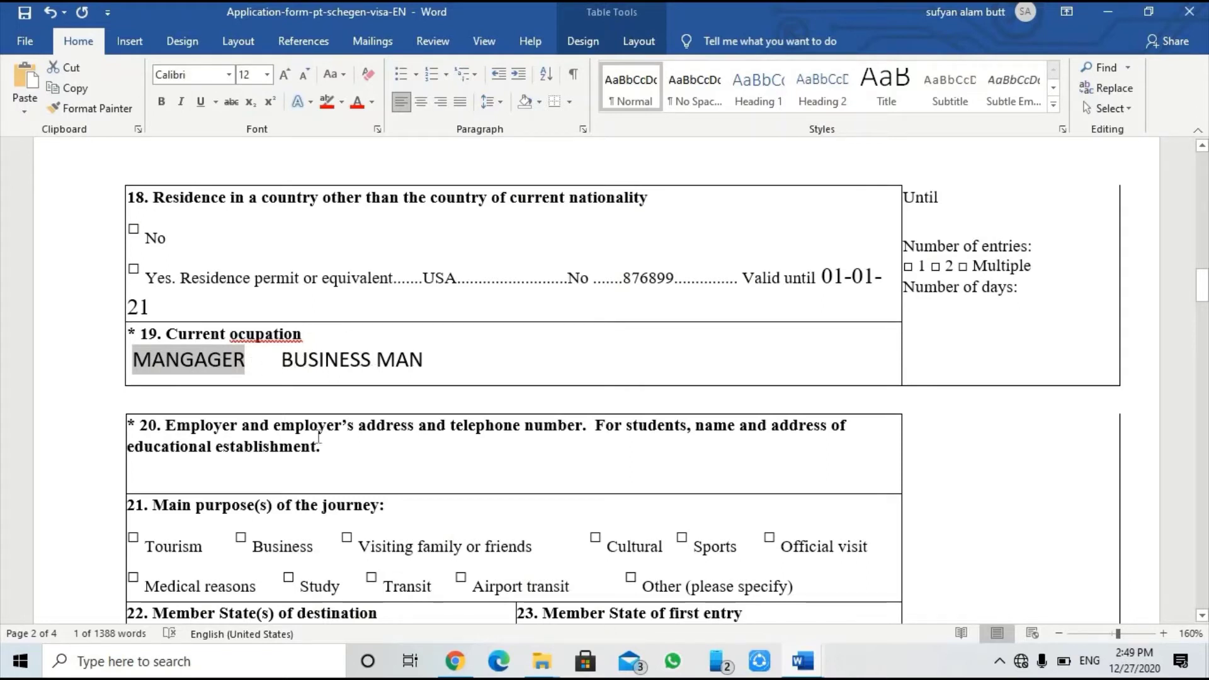
Step: On item 20's empty line, type the employer address DHA PHASE 10 LAHORE and its phone number
click(386, 506)
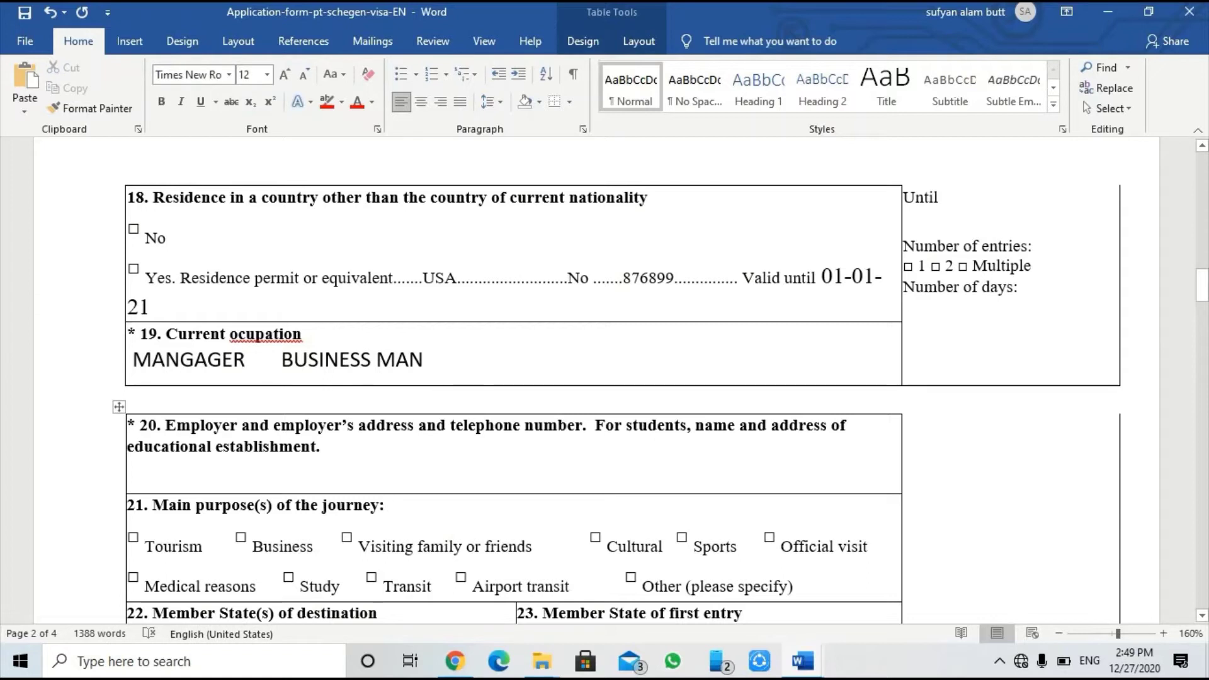
key(Up)
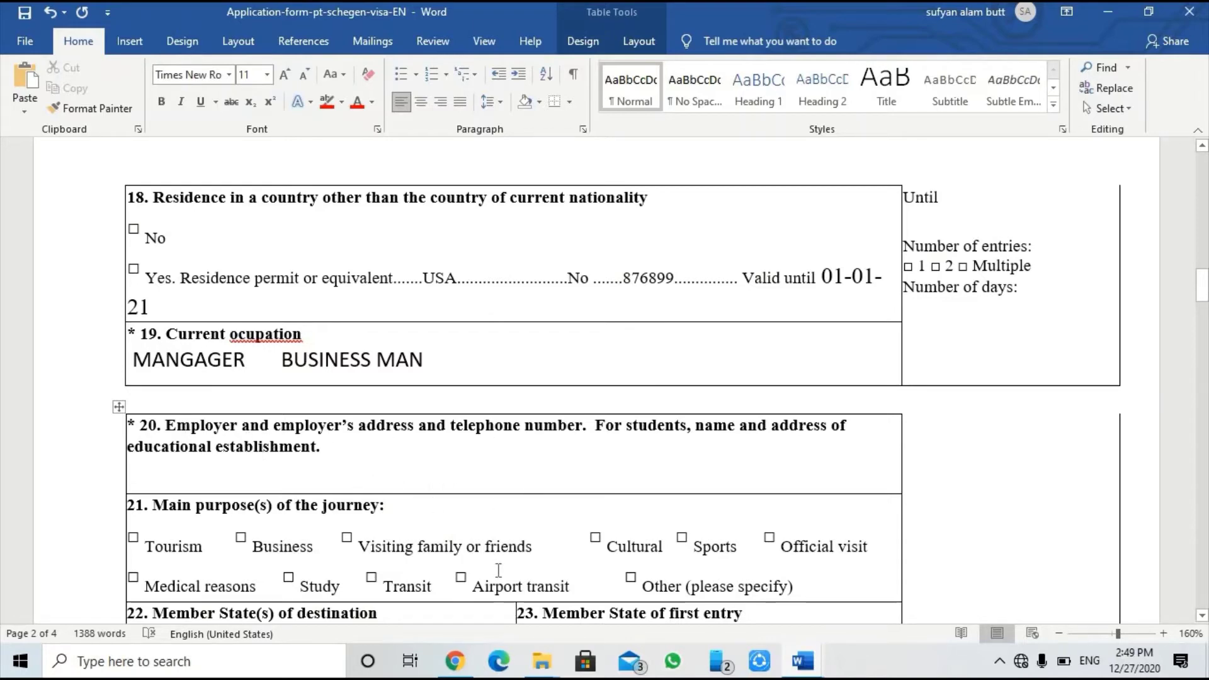
text(DHA)
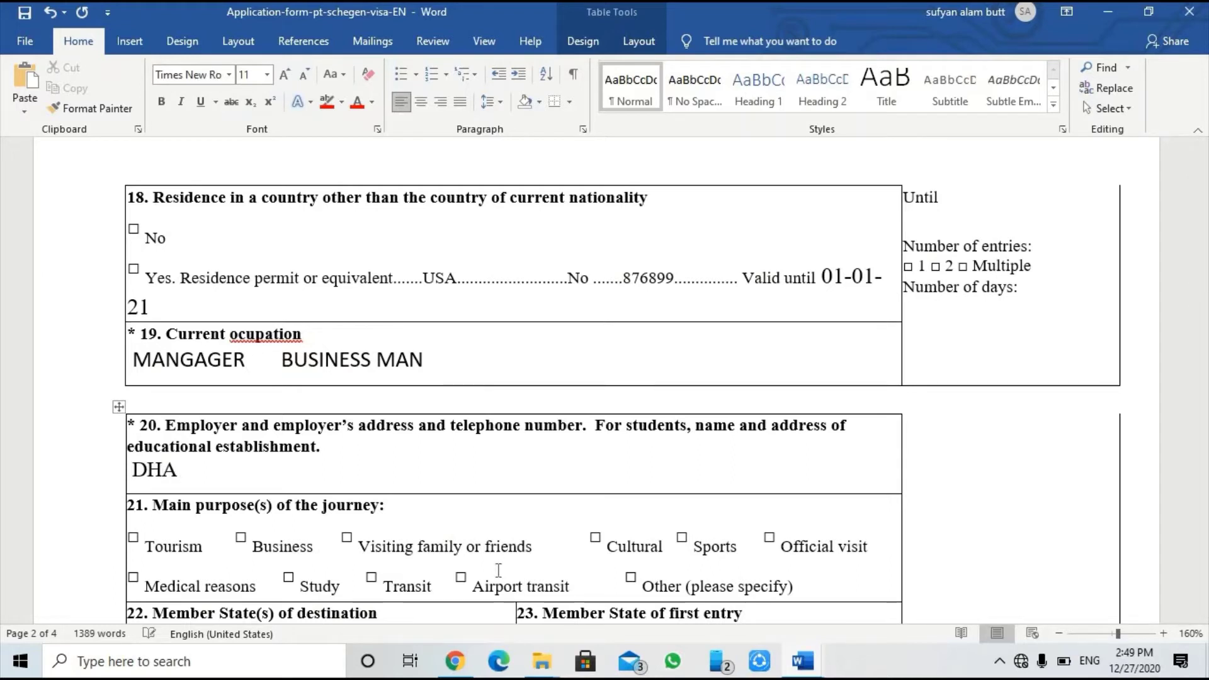
text( PHASE 10 )
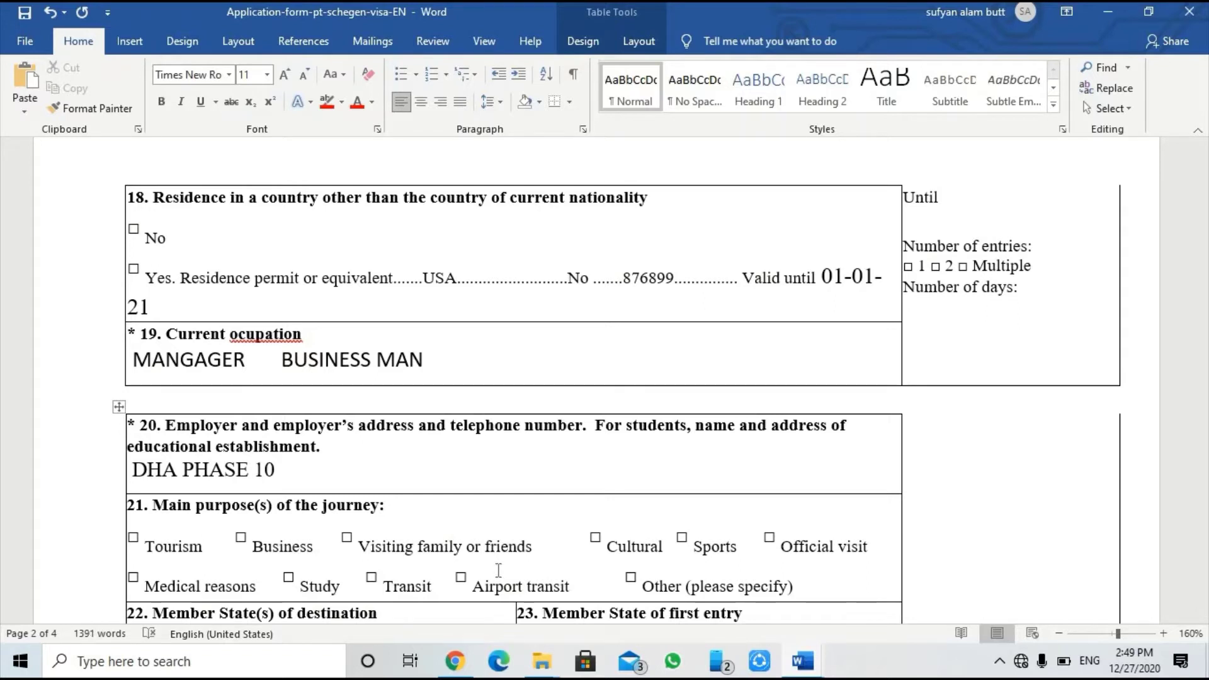
text(LAHOE)
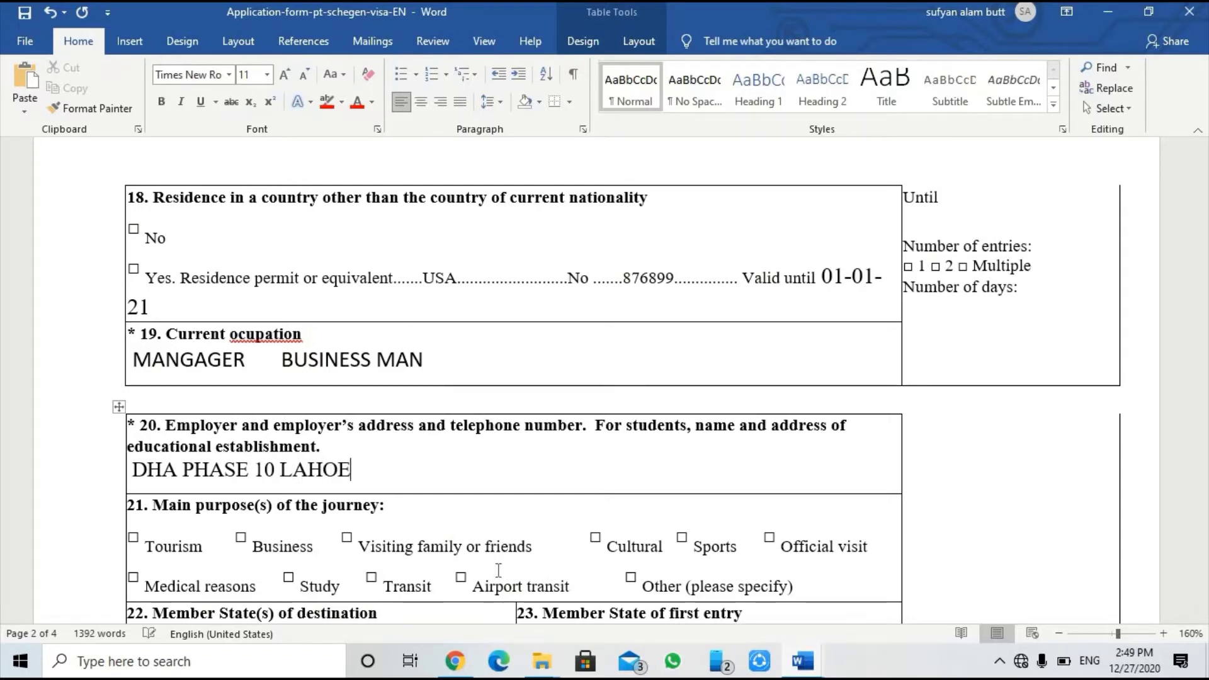
key(BackSpace)
key(BackSpace)
text(ORE)
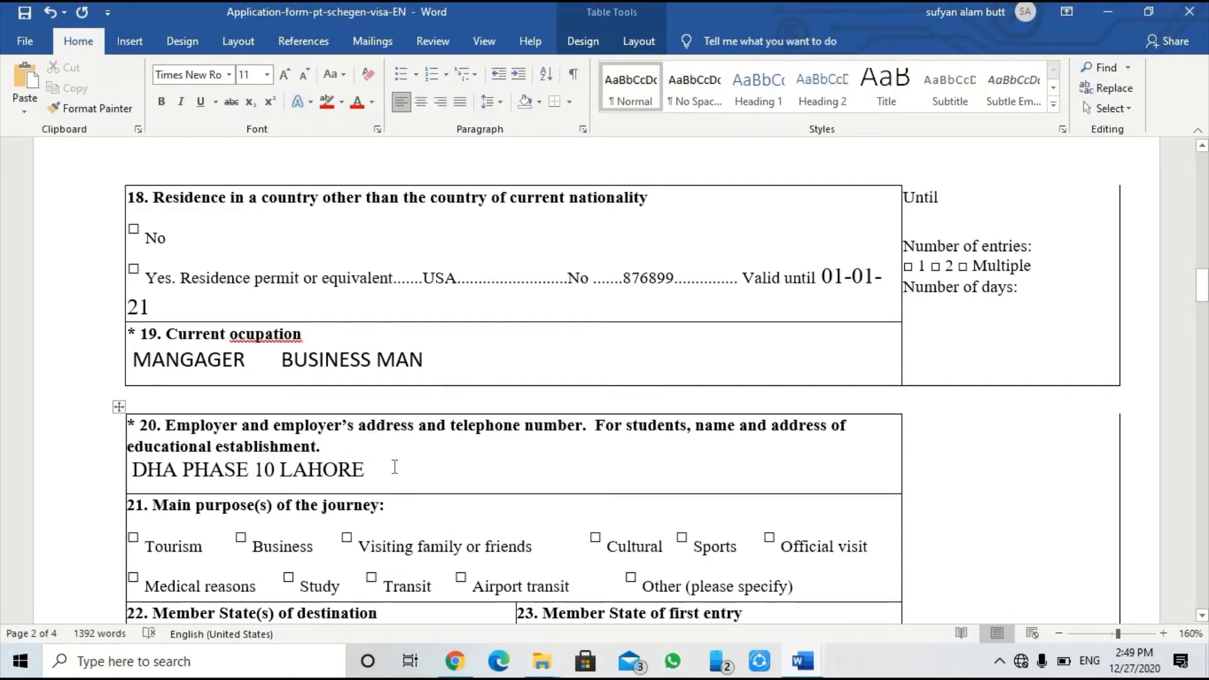
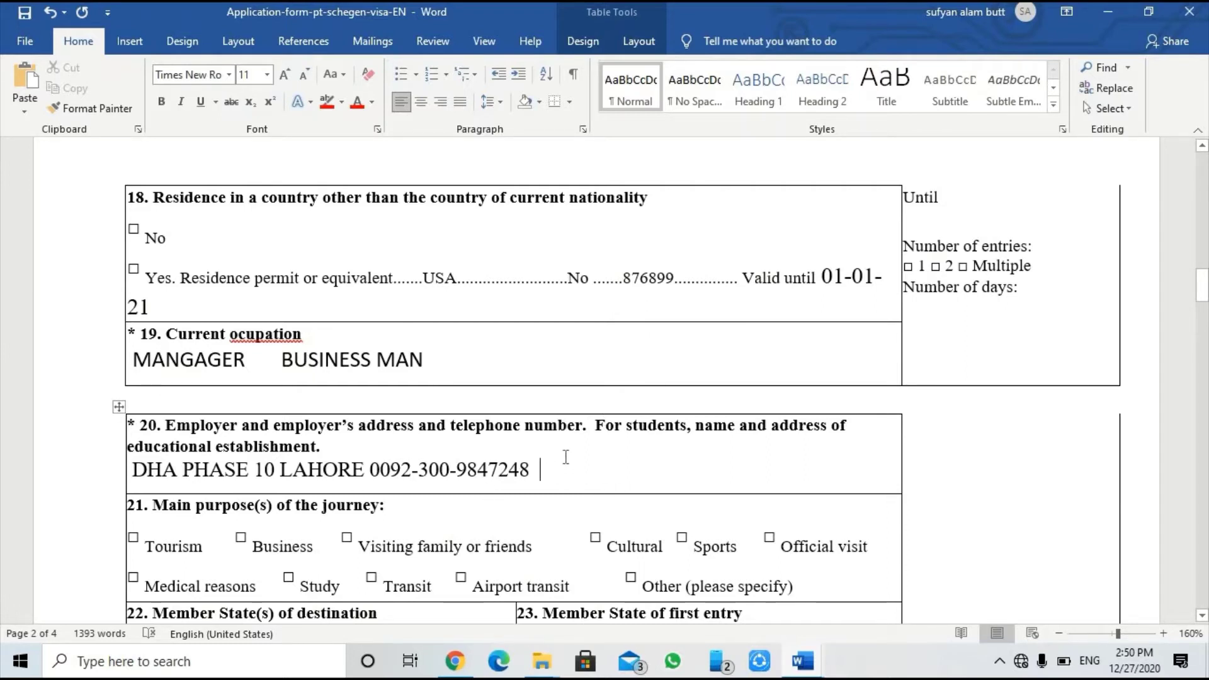
Step: Add PUNJAB UNIVERSITY LAHORE after the phone number in item 20, correcting the spelling
text(GC)
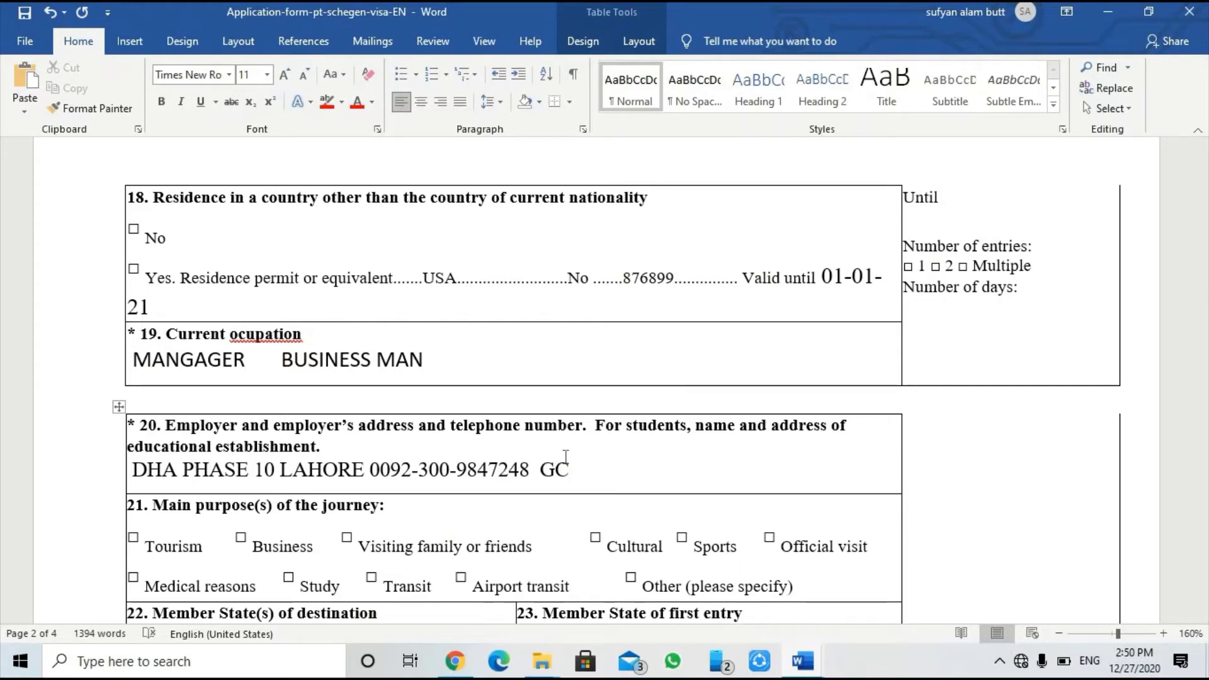
key(BackSpace)
key(BackSpace)
text(PUNJAB U)
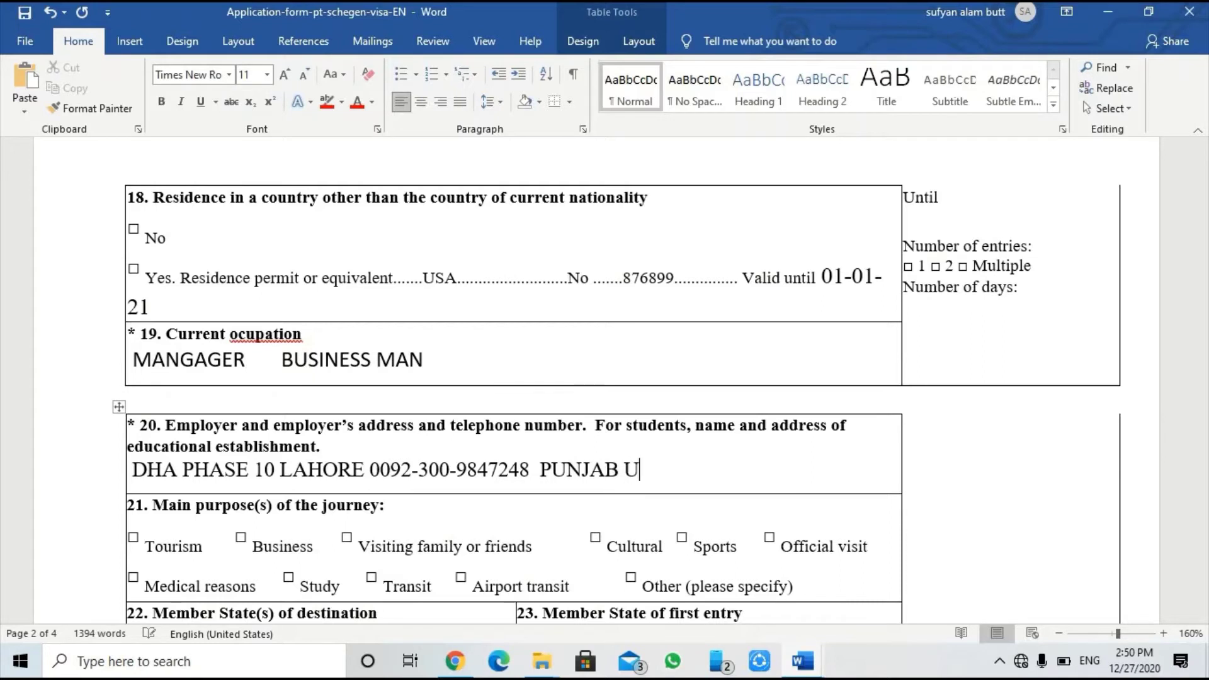
text(NIVERS)
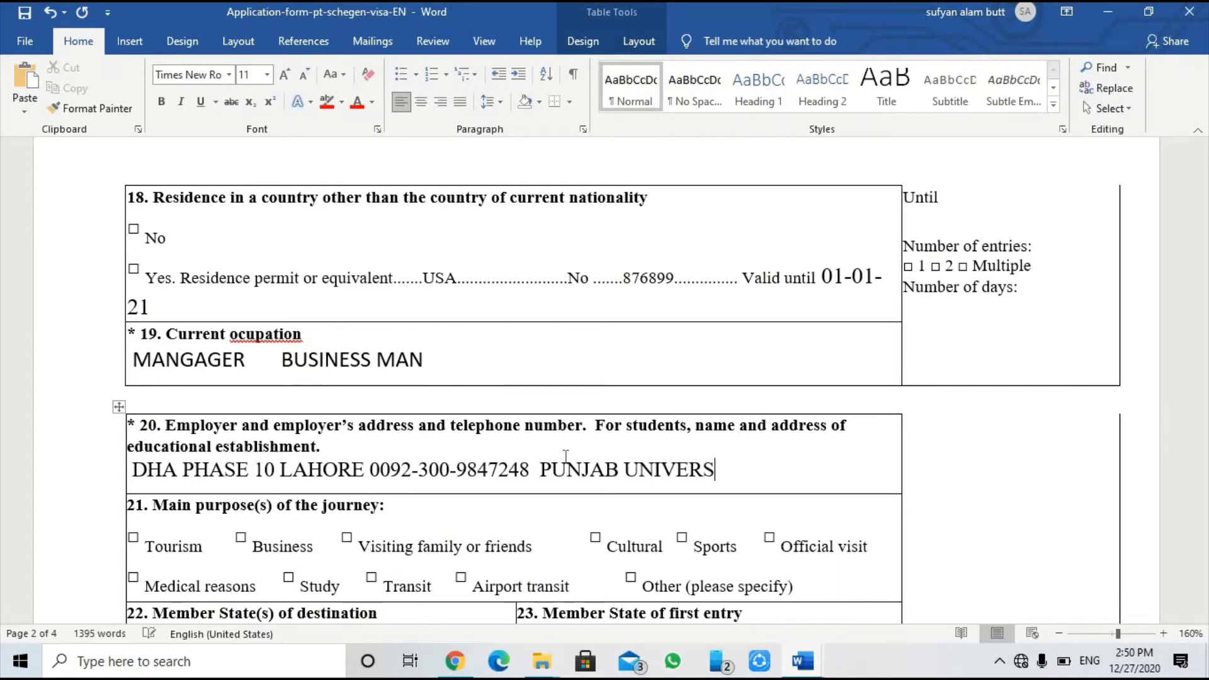
text(ITY LAHOE)
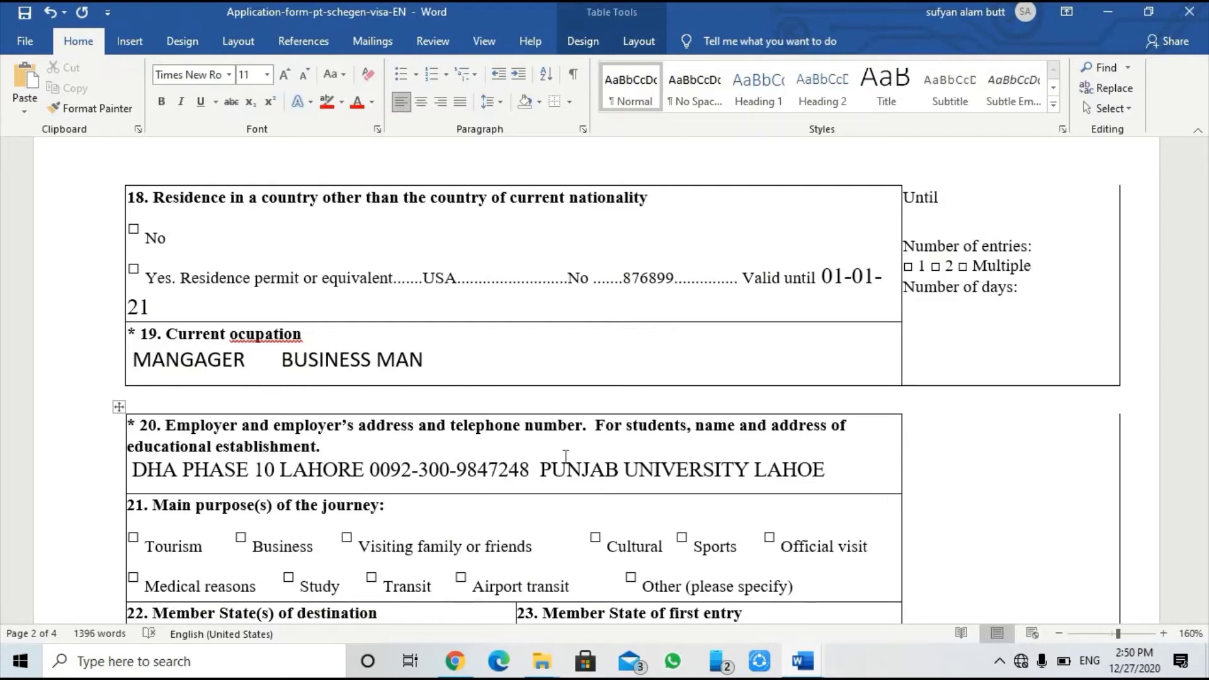
key(BackSpace)
text(E)
key(BackSpace)
text(RE)
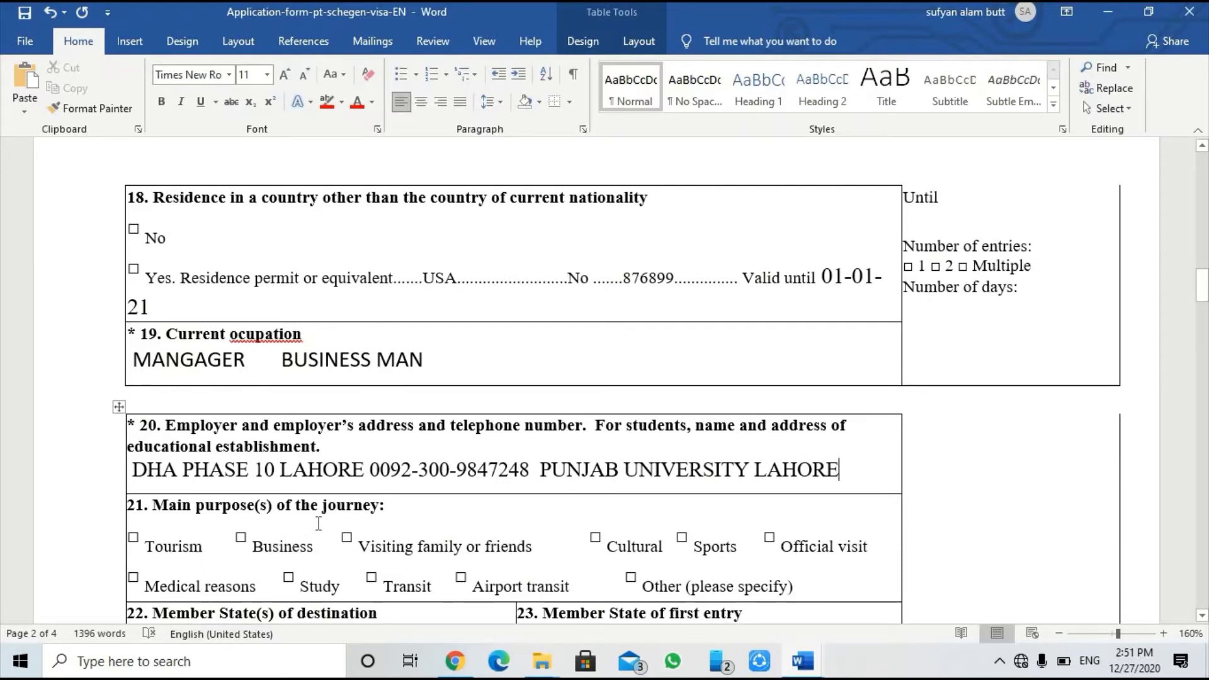
scroll(319, 524, down, 1)
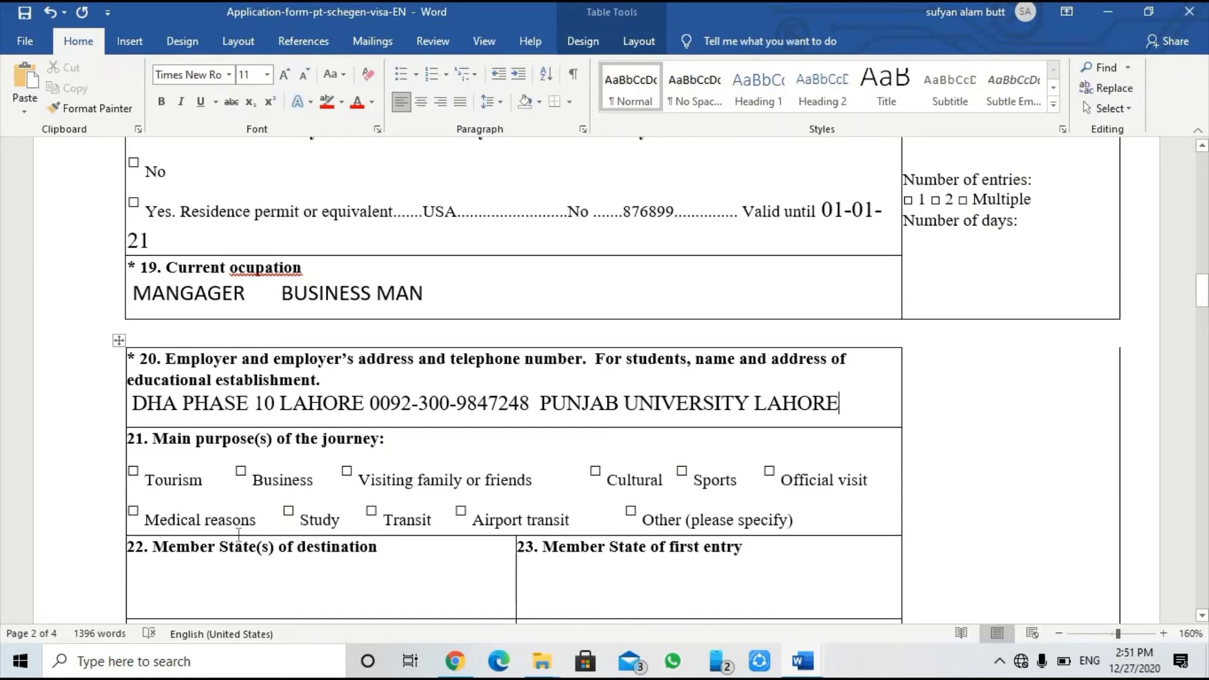
Step: Enter TOURISM after 'Other (please specify)' in field 21
click(836, 523)
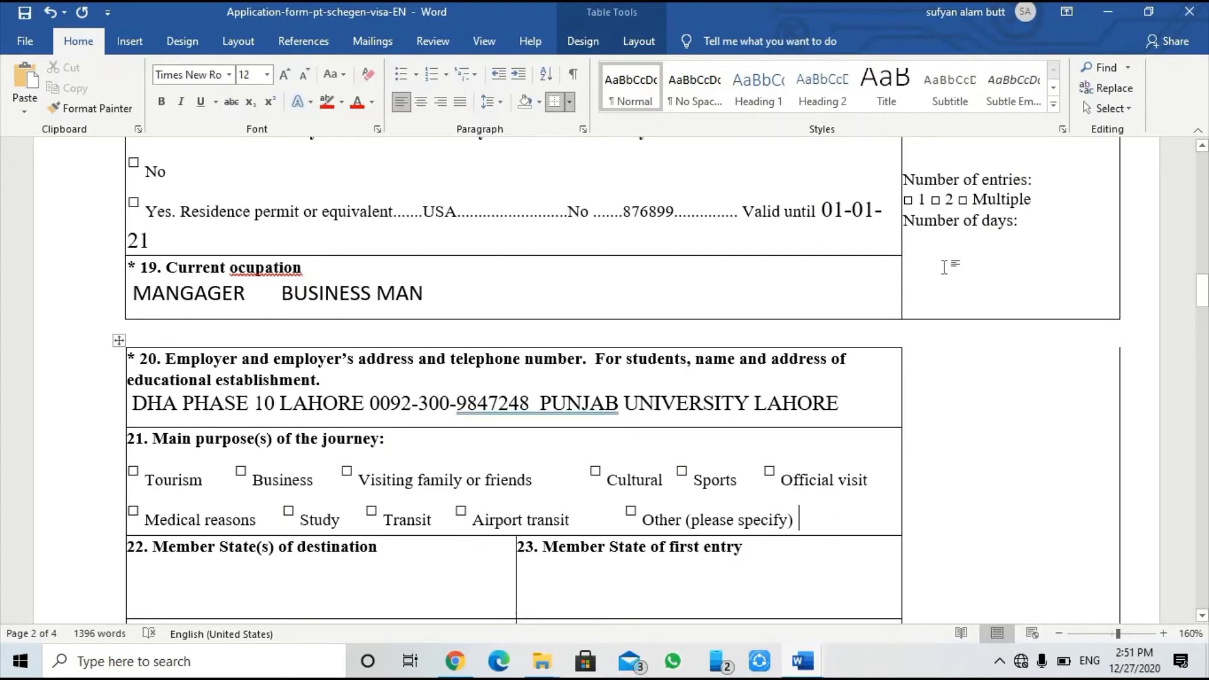
text(T)
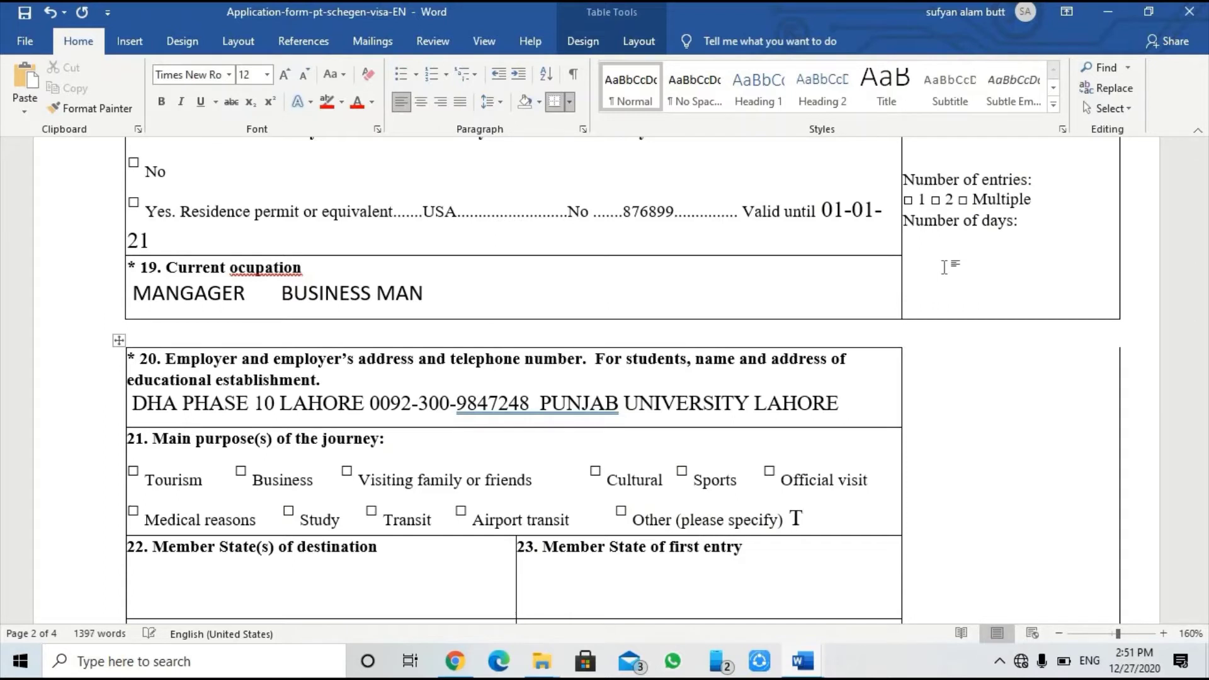
text(OURISM)
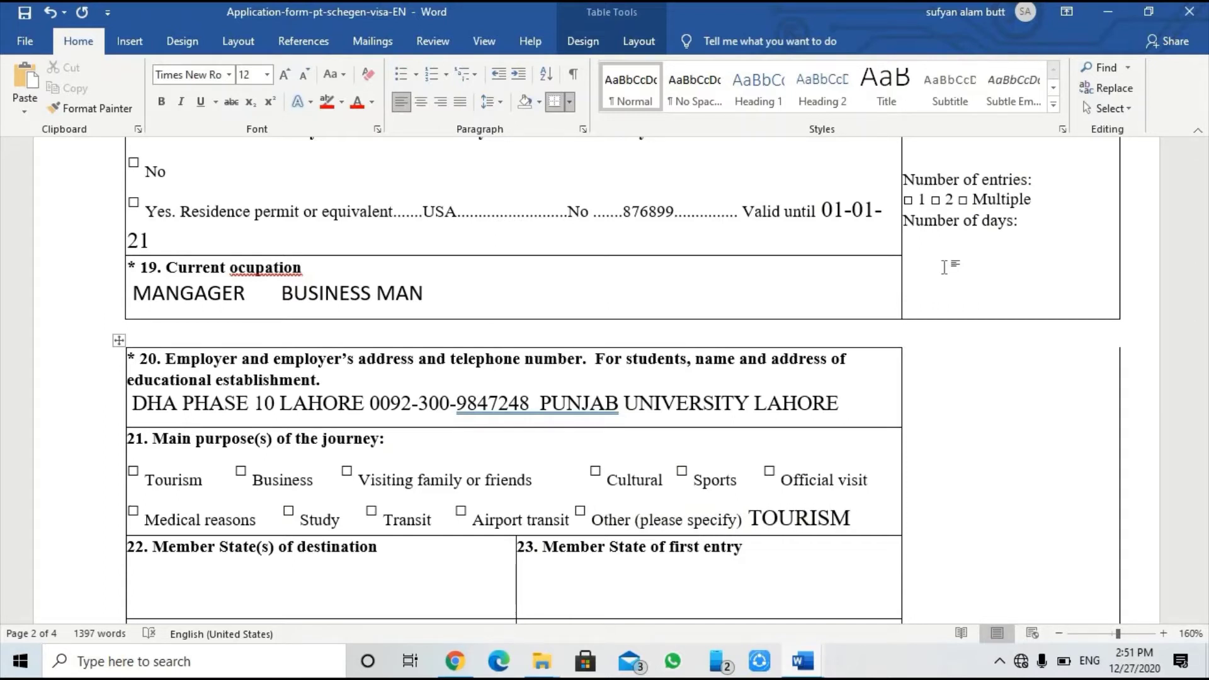
scroll(573, 473, down, 1)
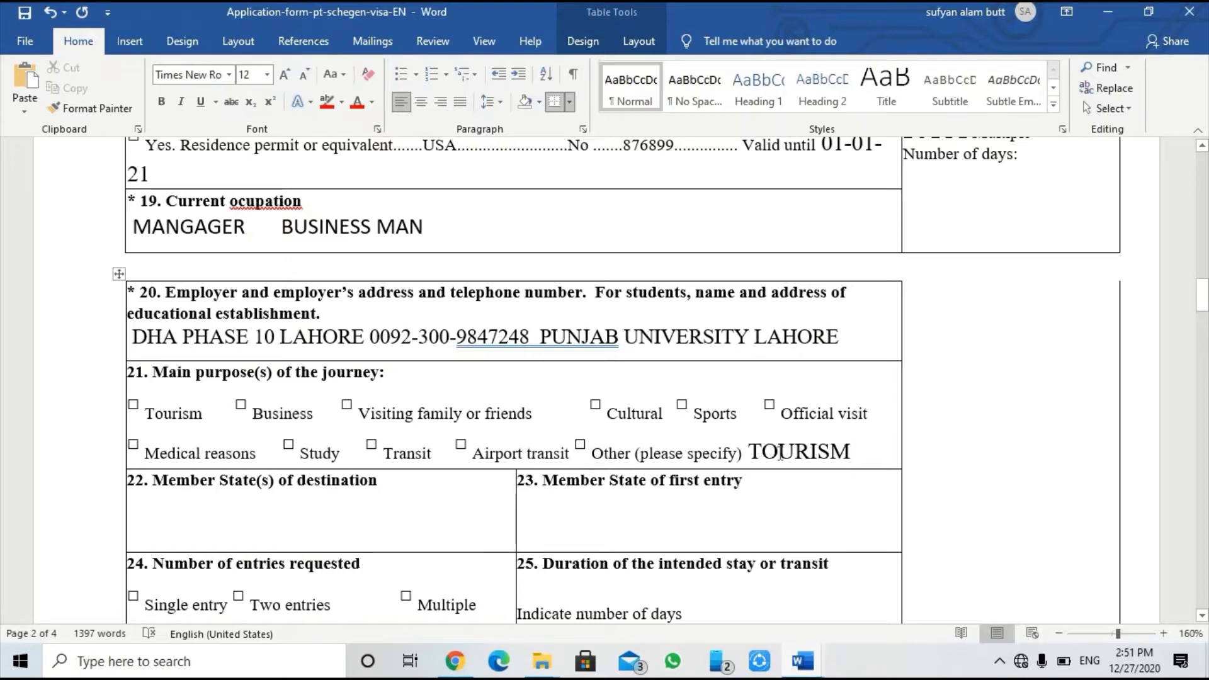
Step: Type PORTUGAL on the blank line of field 22, Member State of destination
click(189, 522)
click(403, 491)
click(402, 498)
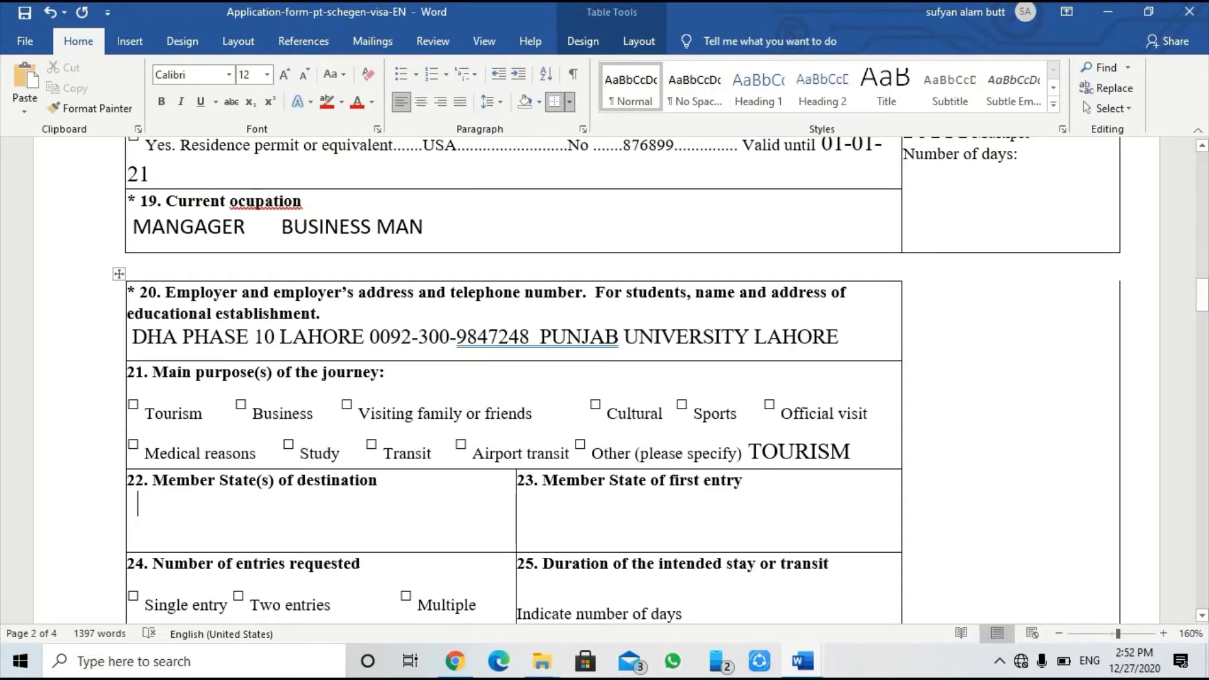
text(PORTUGAL)
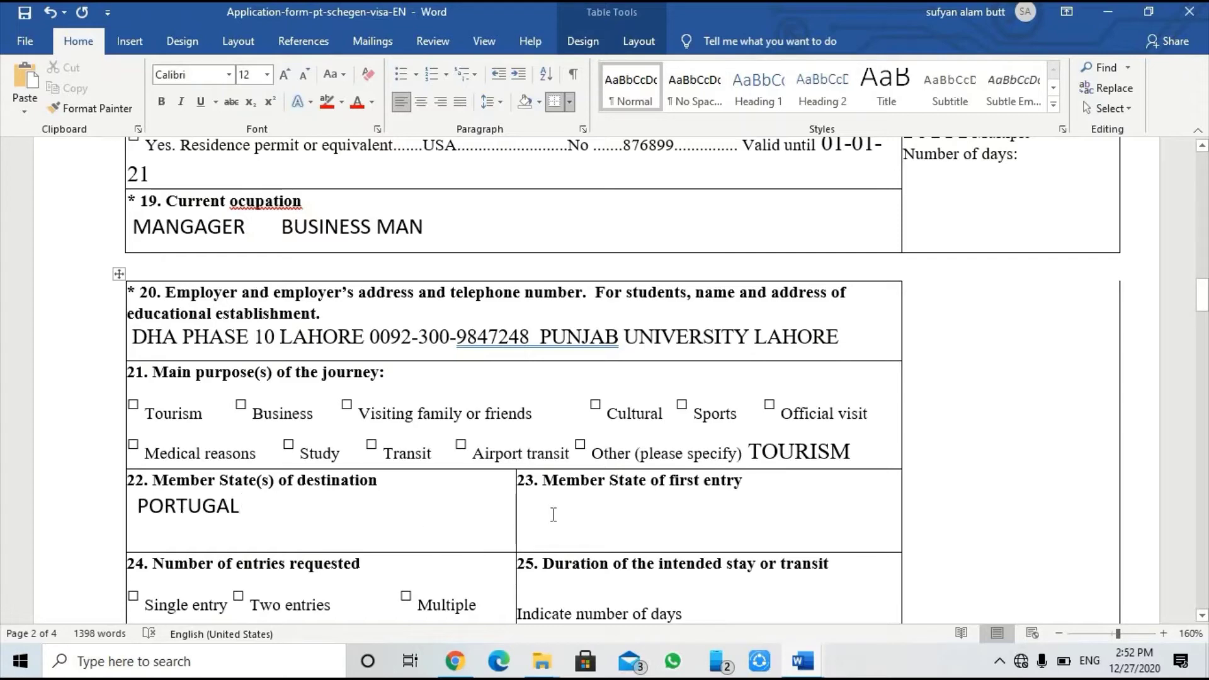
Step: Enter PORTUGAL on a new line under the field 23 first-entry heading
click(554, 512)
click(755, 480)
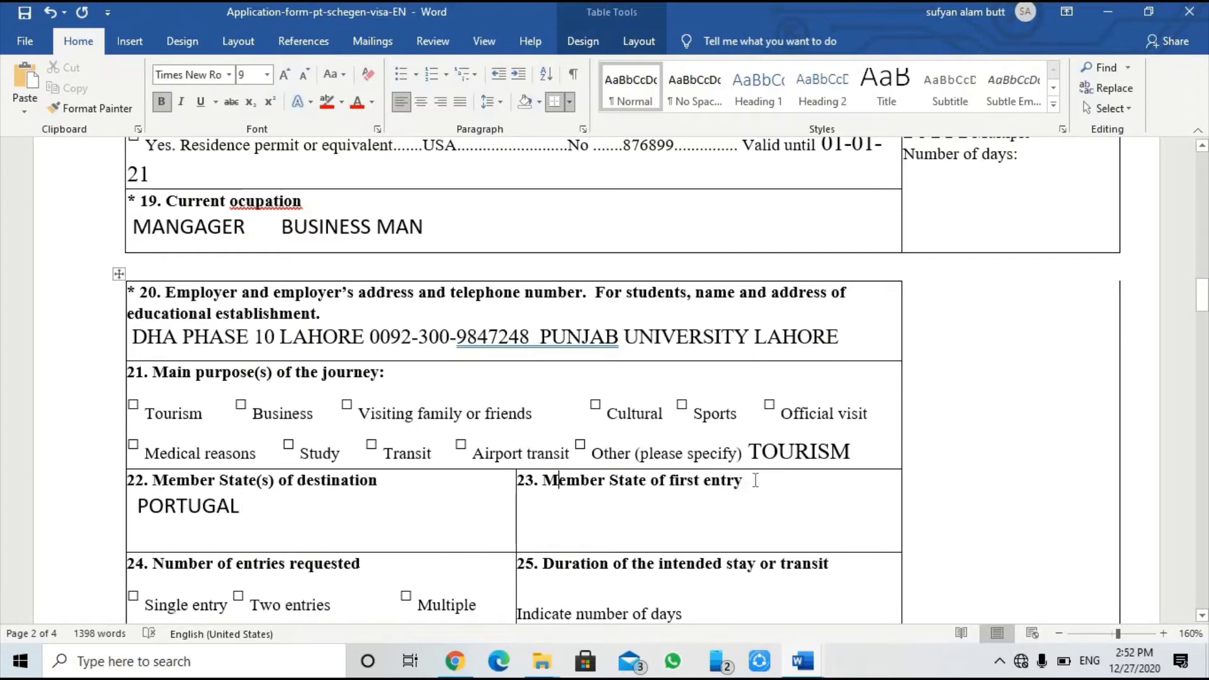
key(Return)
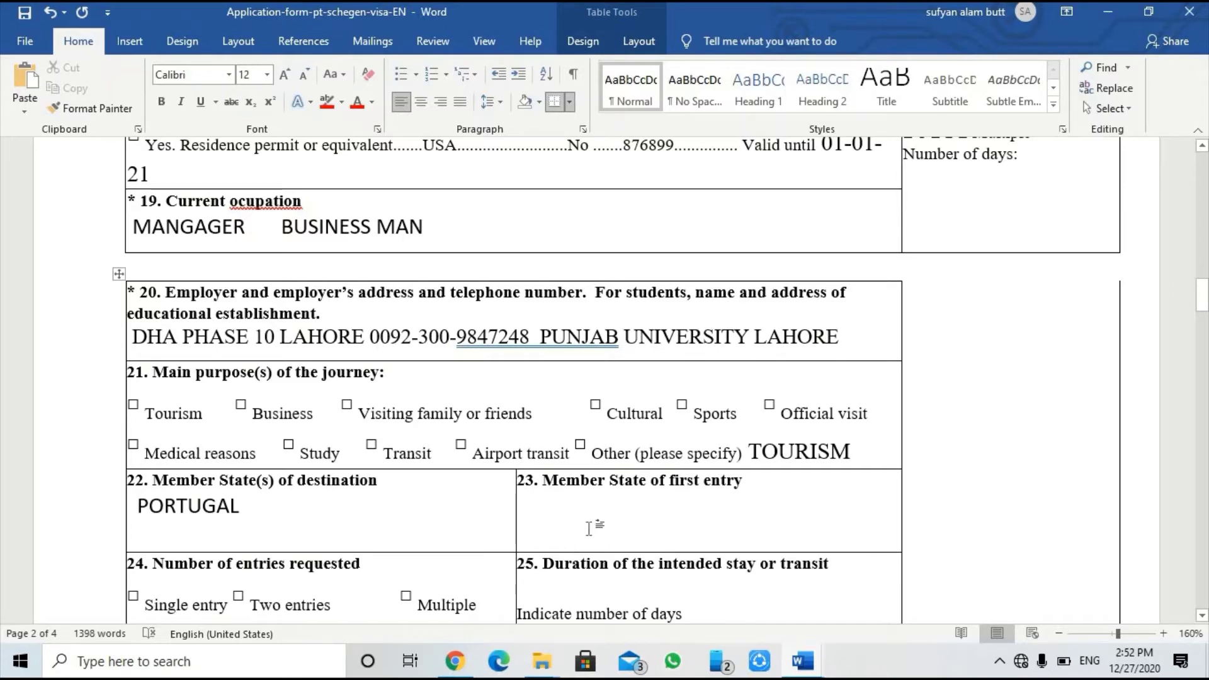
text(PORTUGAL)
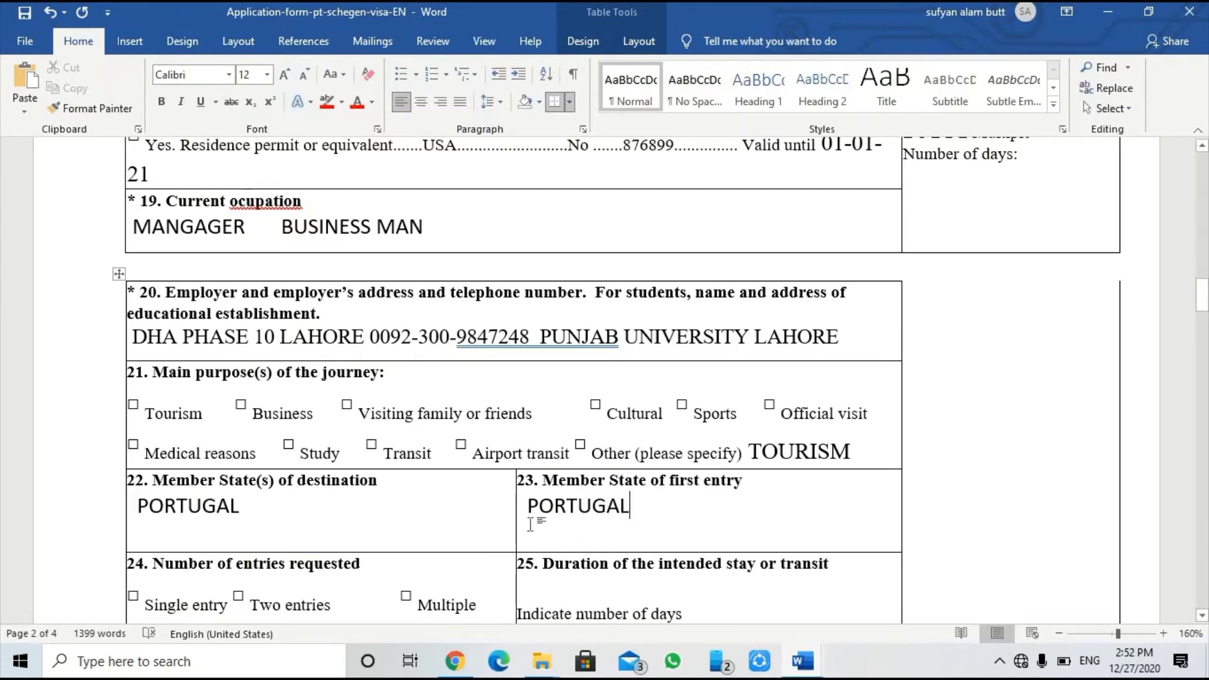
drag(531, 515, 631, 513)
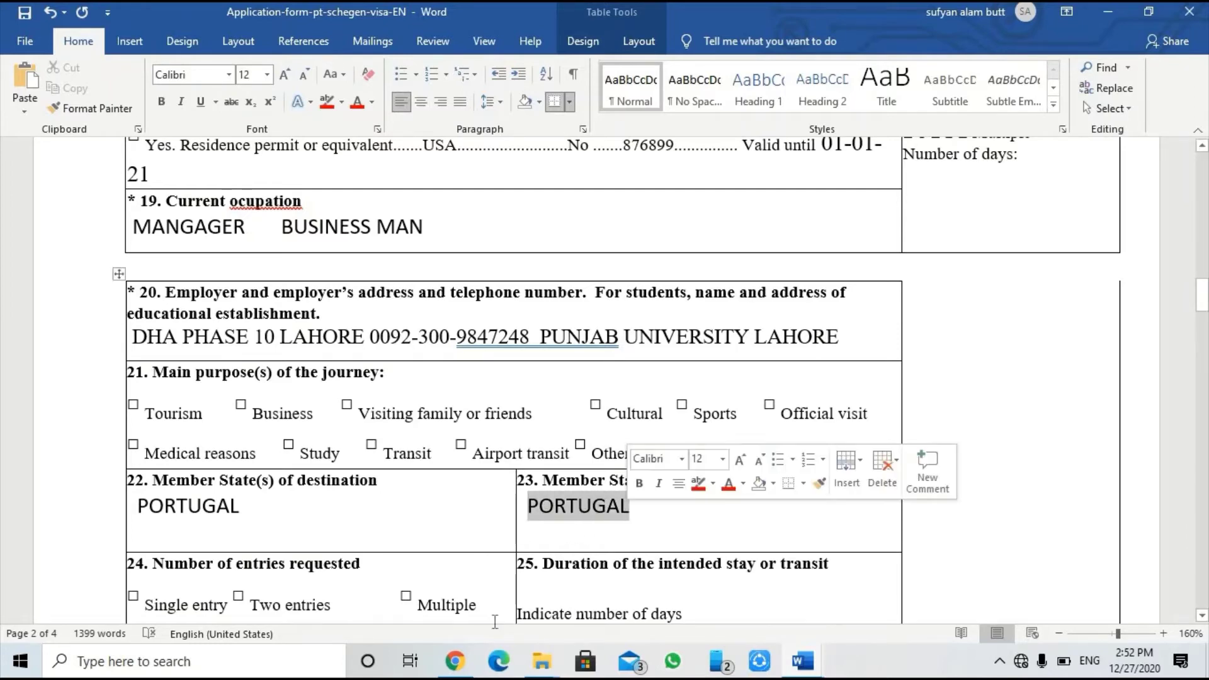
Step: Type SINGLE ENTRY after 'entries' in field 24
scroll(363, 522, down, 3)
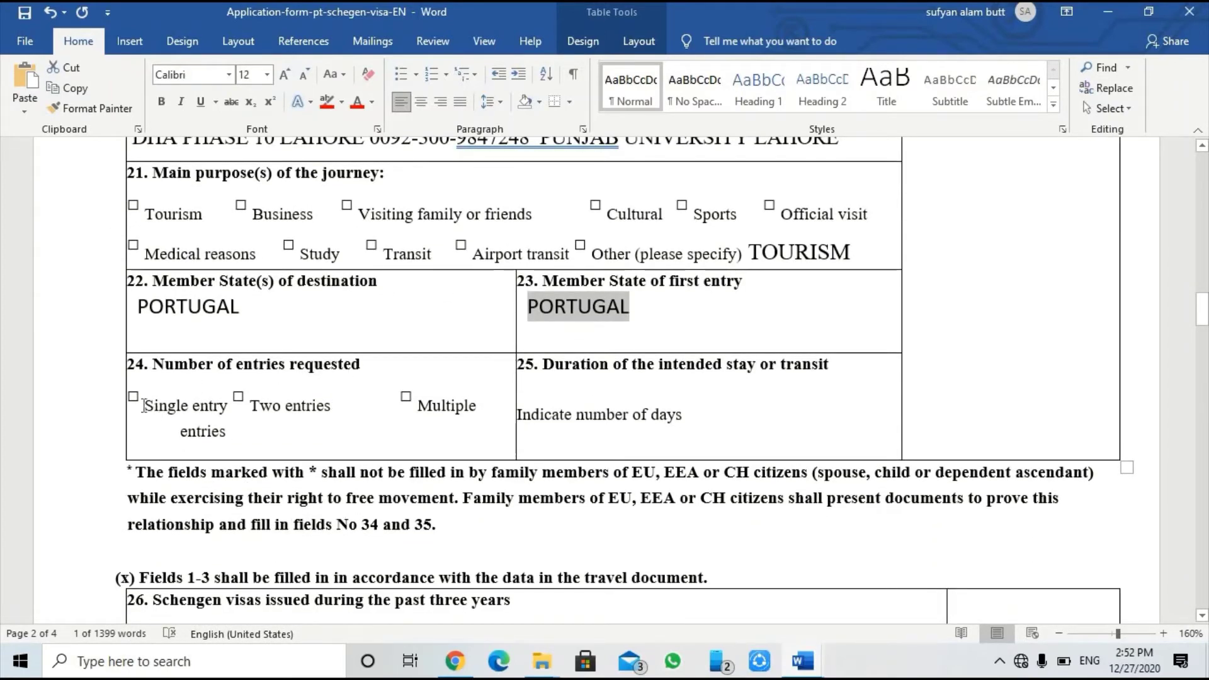
click(278, 429)
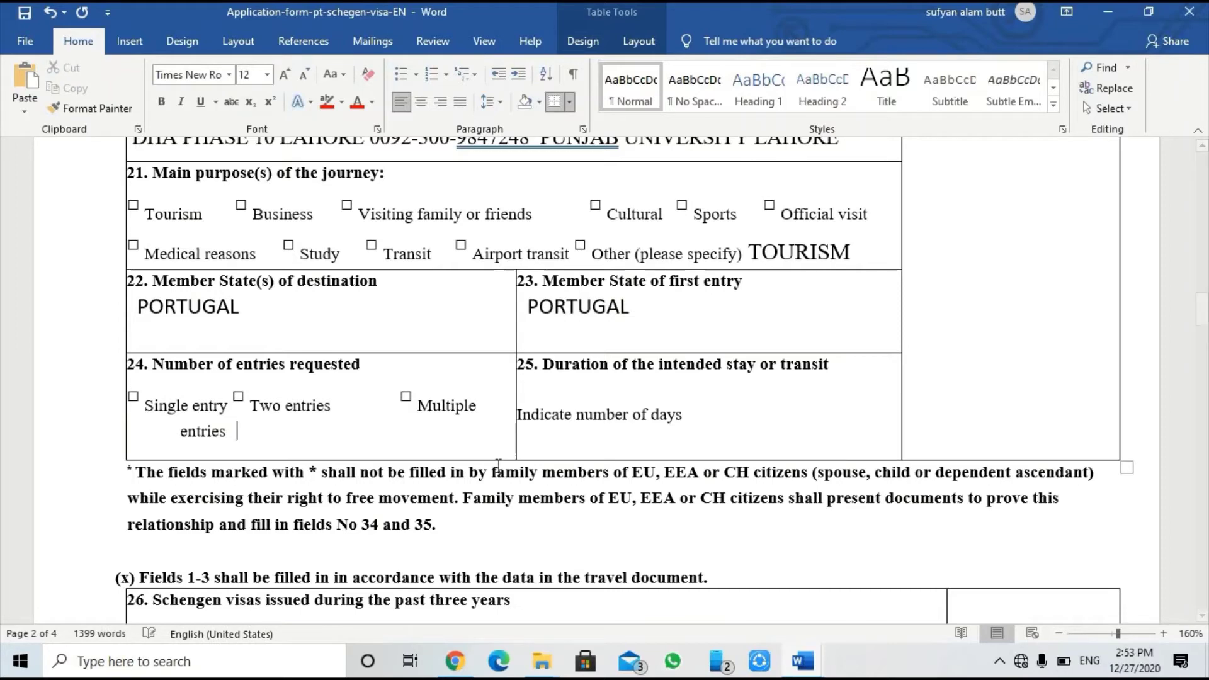
text(SING)
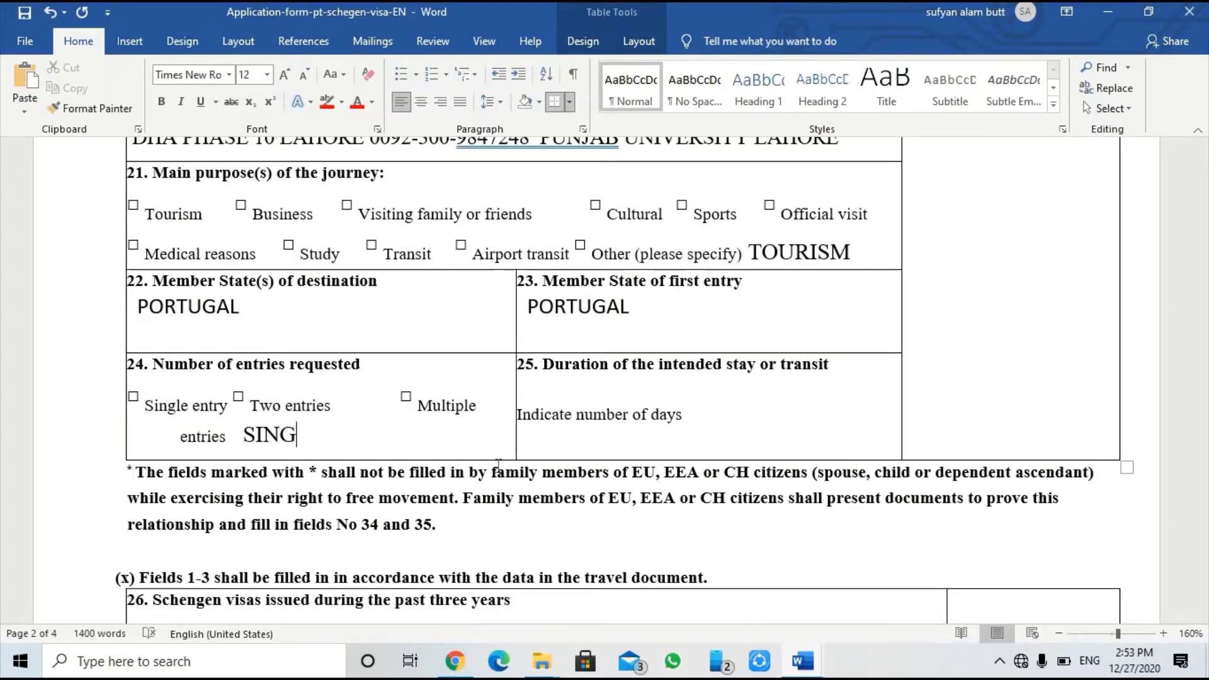
text(LE ENTRY)
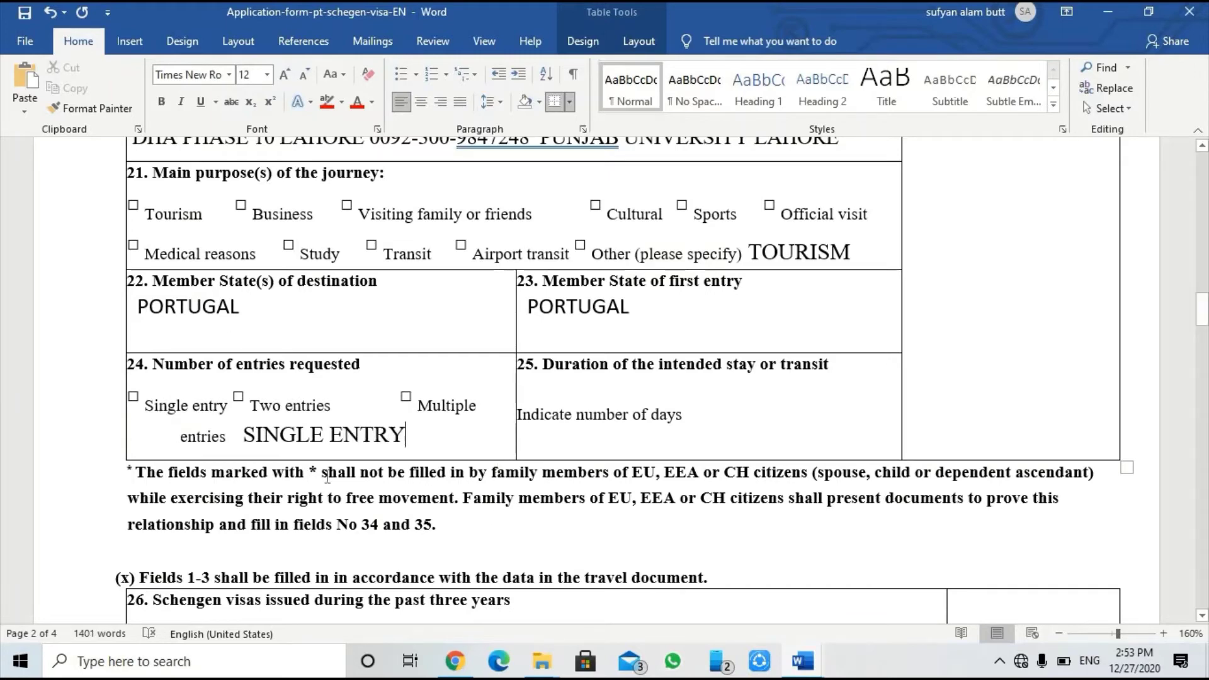
click(241, 439)
drag(181, 439, 440, 444)
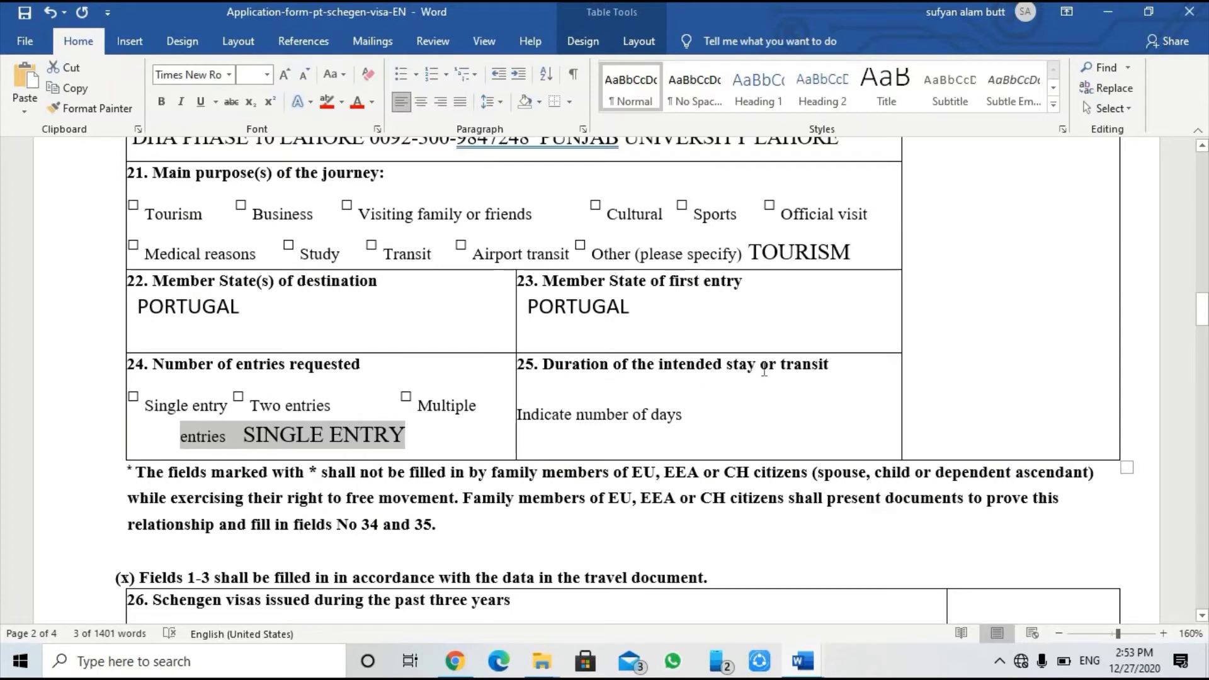
Step: Enter 15 DAYS on the line below 'Indicate number of days' in field 25
click(531, 391)
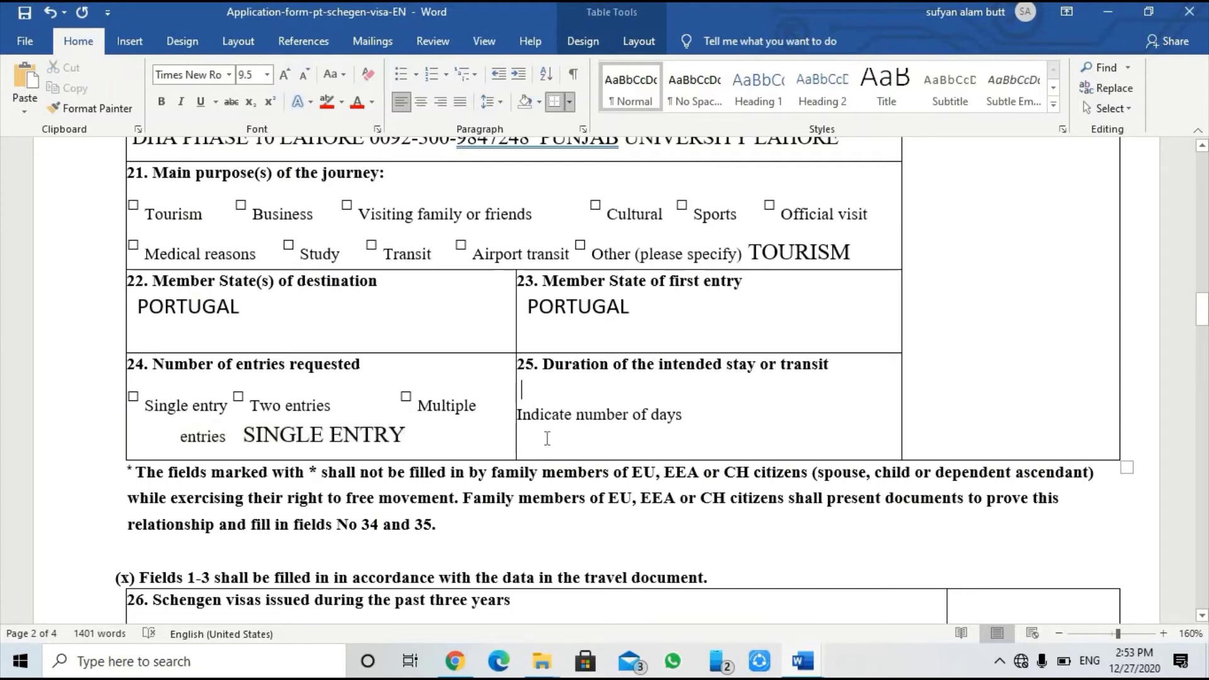
click(698, 414)
drag(518, 414, 650, 416)
key(Down)
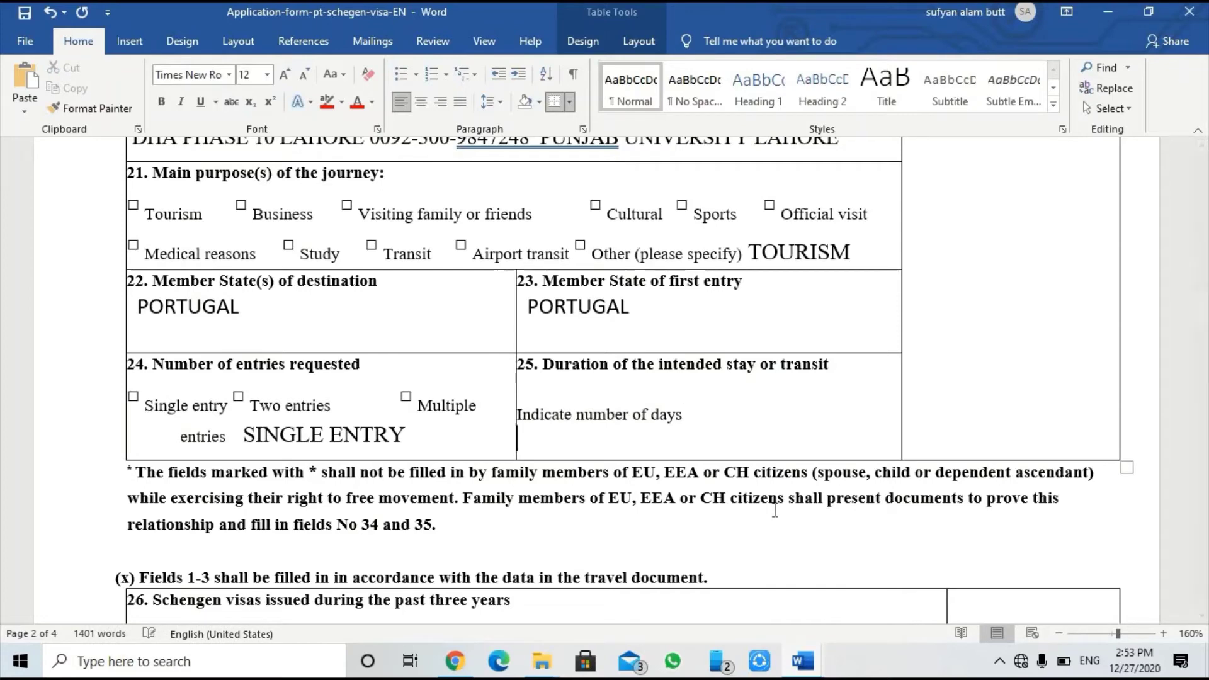
text(15 DAYS)
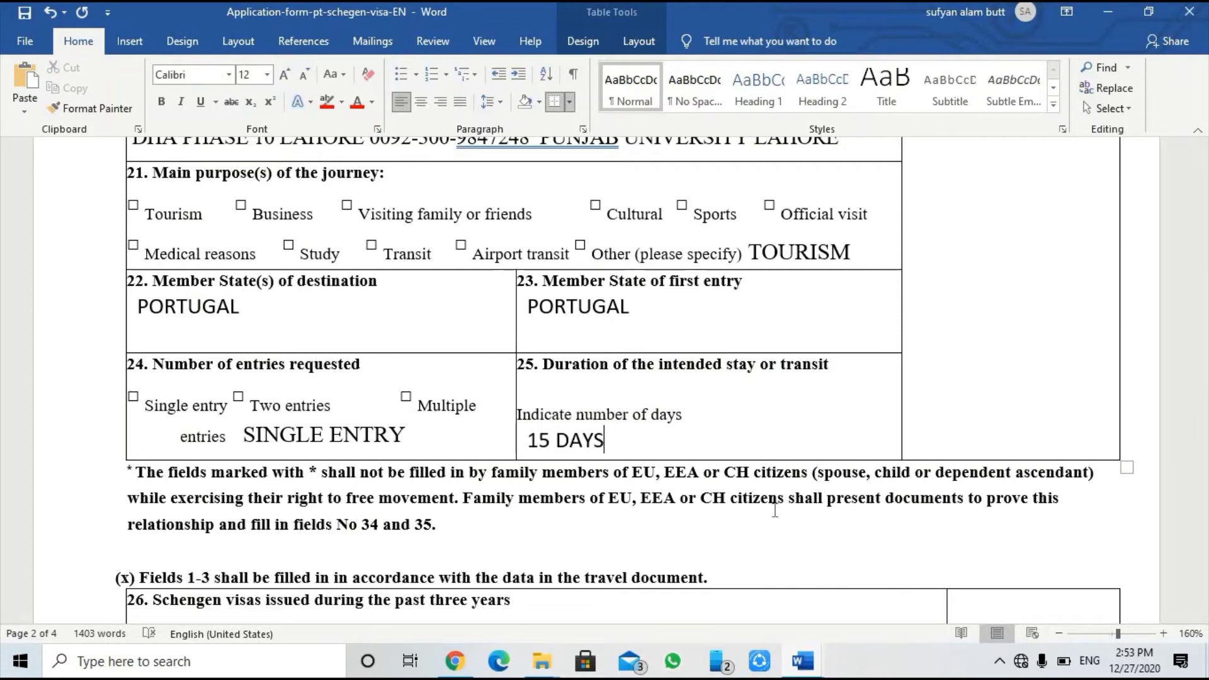
scroll(775, 504, down, 3)
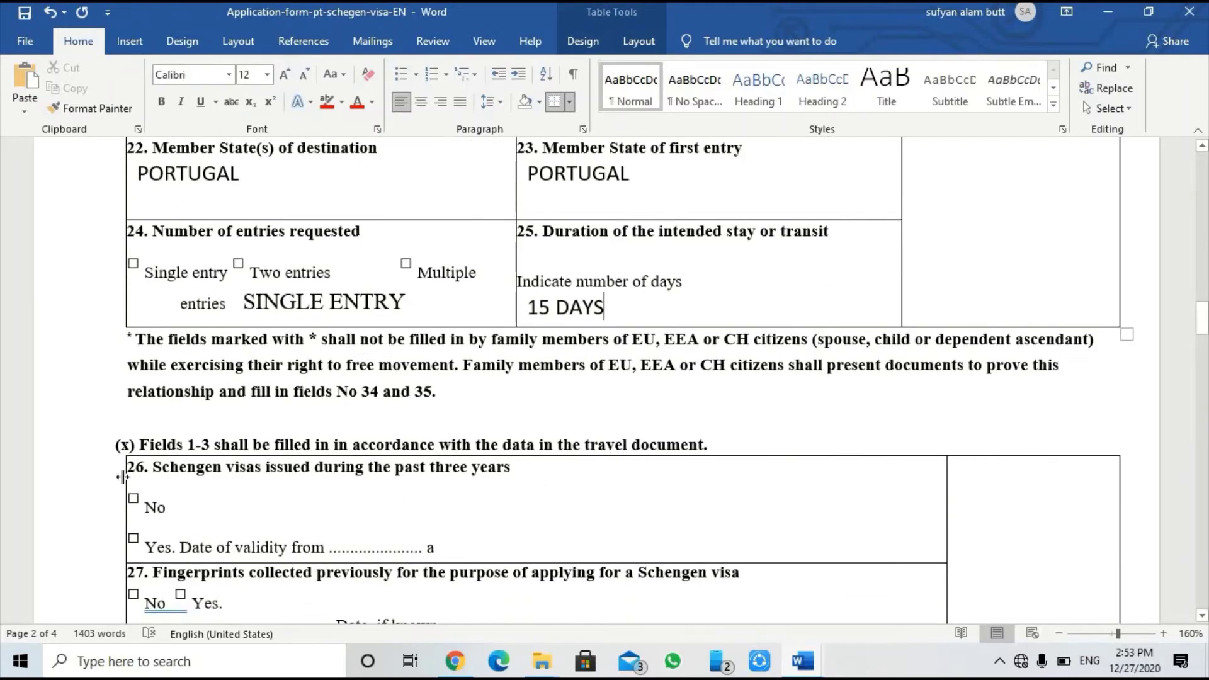
scroll(113, 482, down, 2)
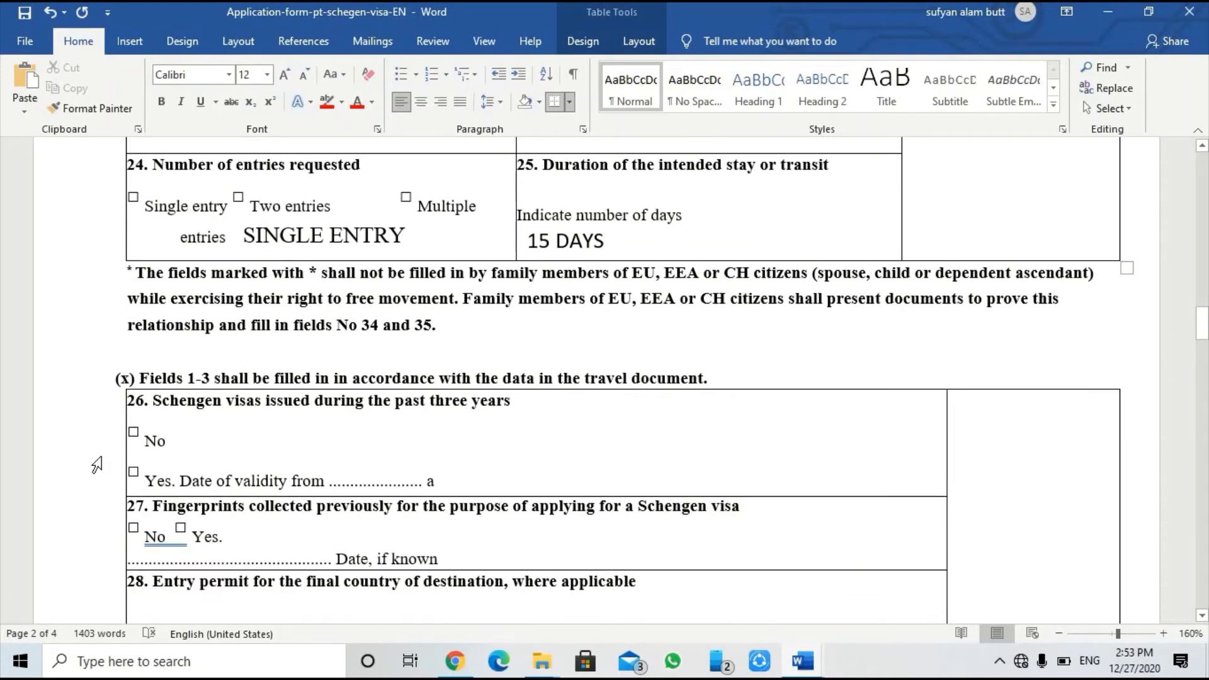
scroll(98, 435, down, 2)
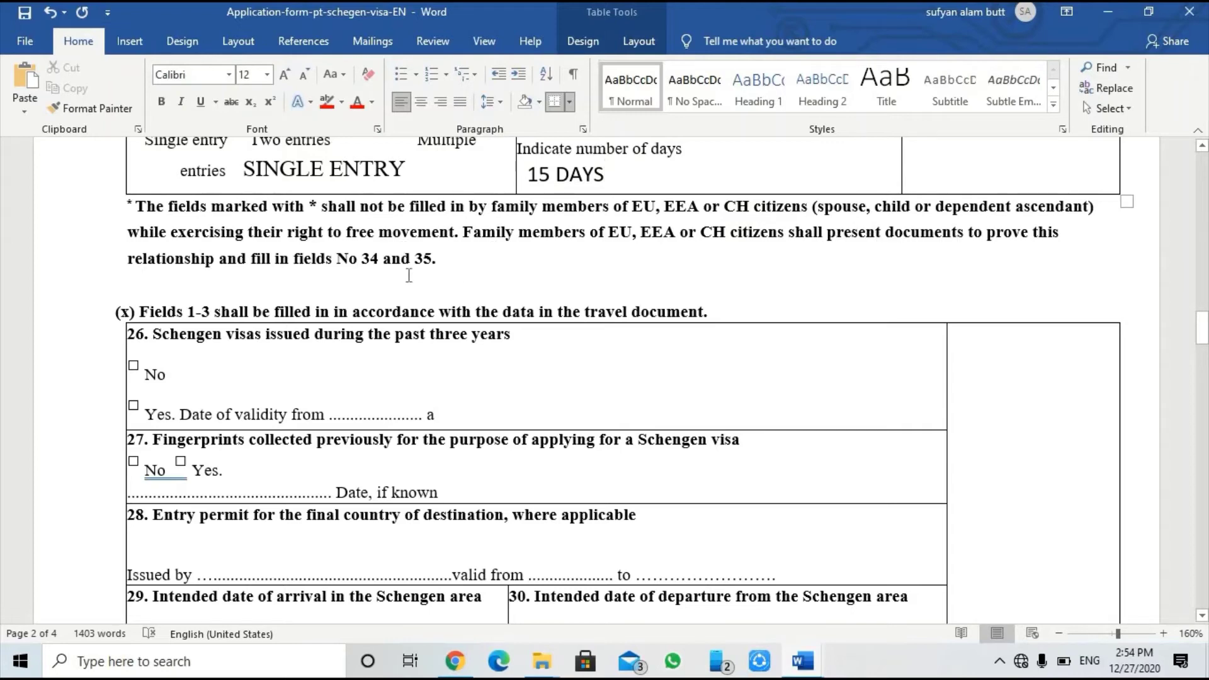
scroll(297, 463, down, 7)
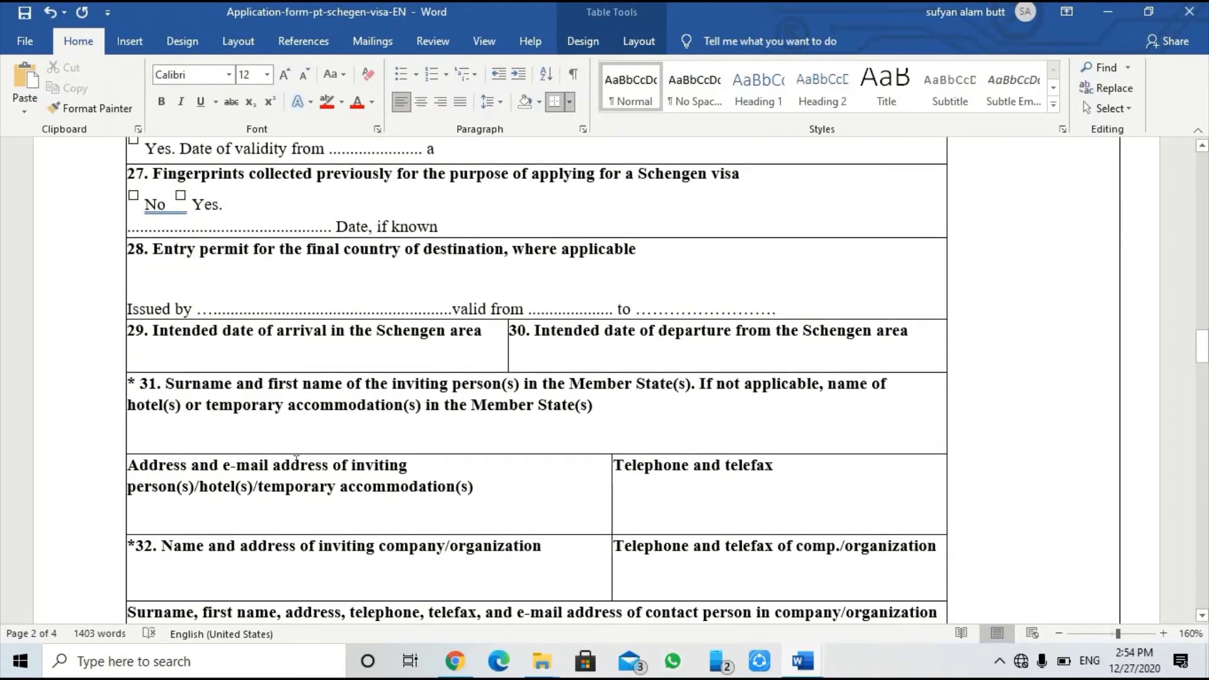
scroll(296, 463, up, 8)
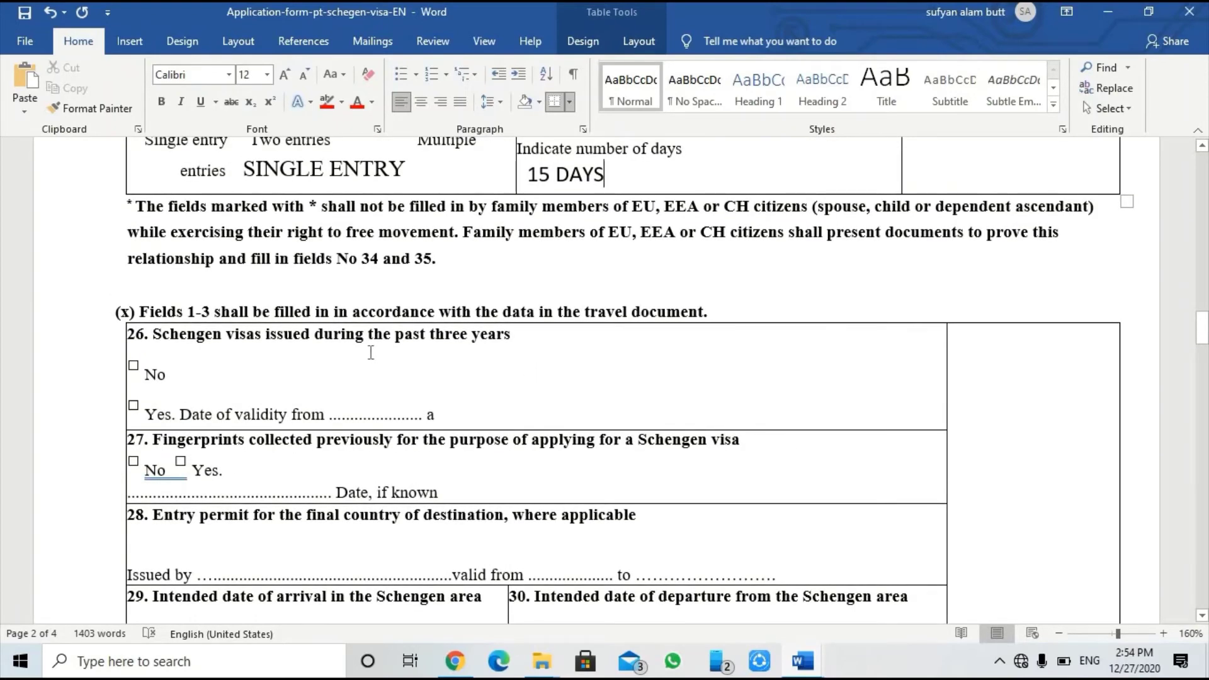
drag(339, 259, 432, 260)
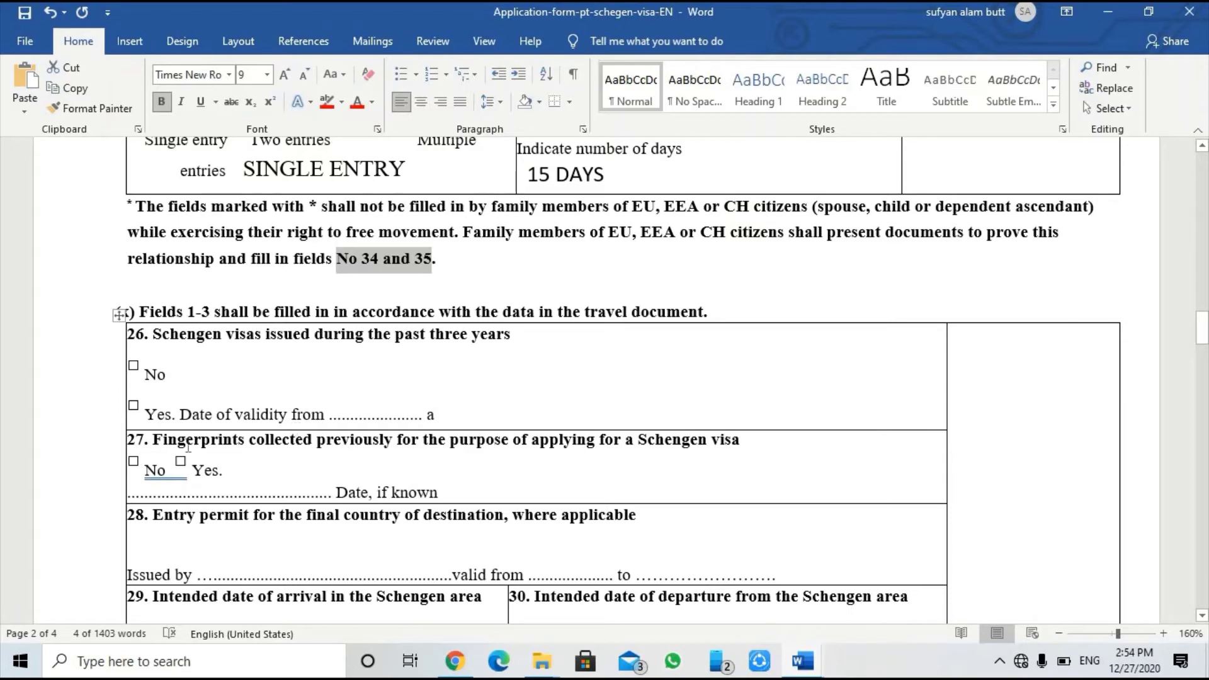
scroll(179, 396, down, 12)
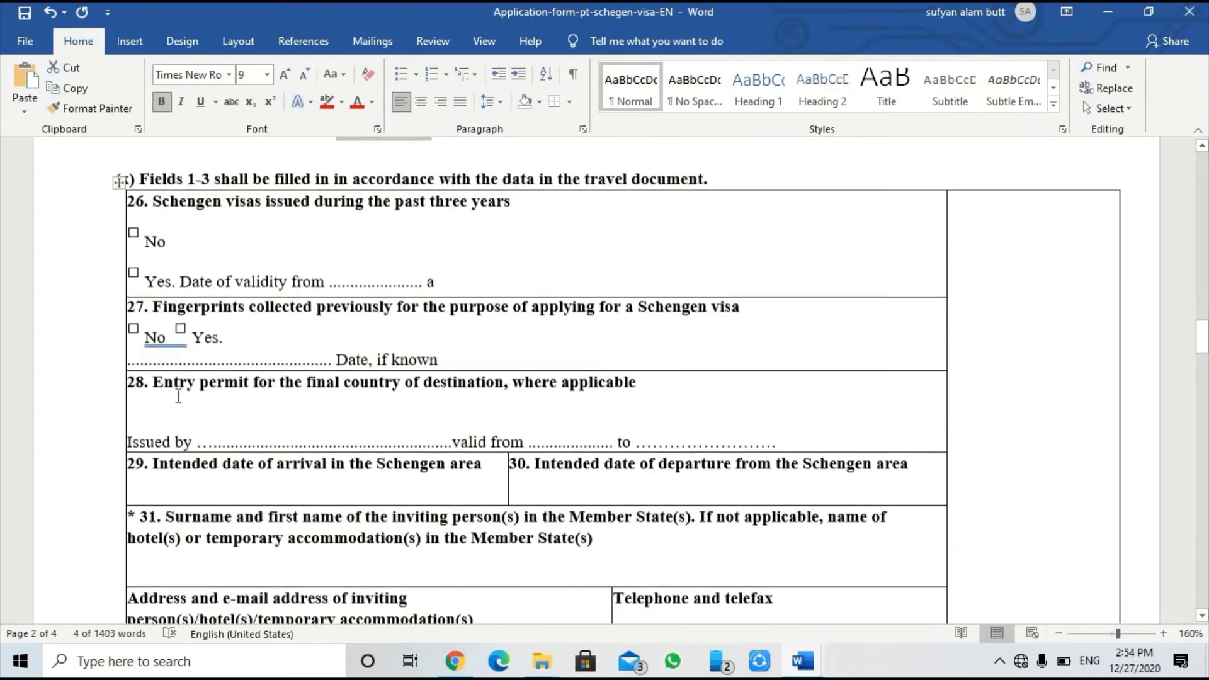
scroll(180, 396, down, 3)
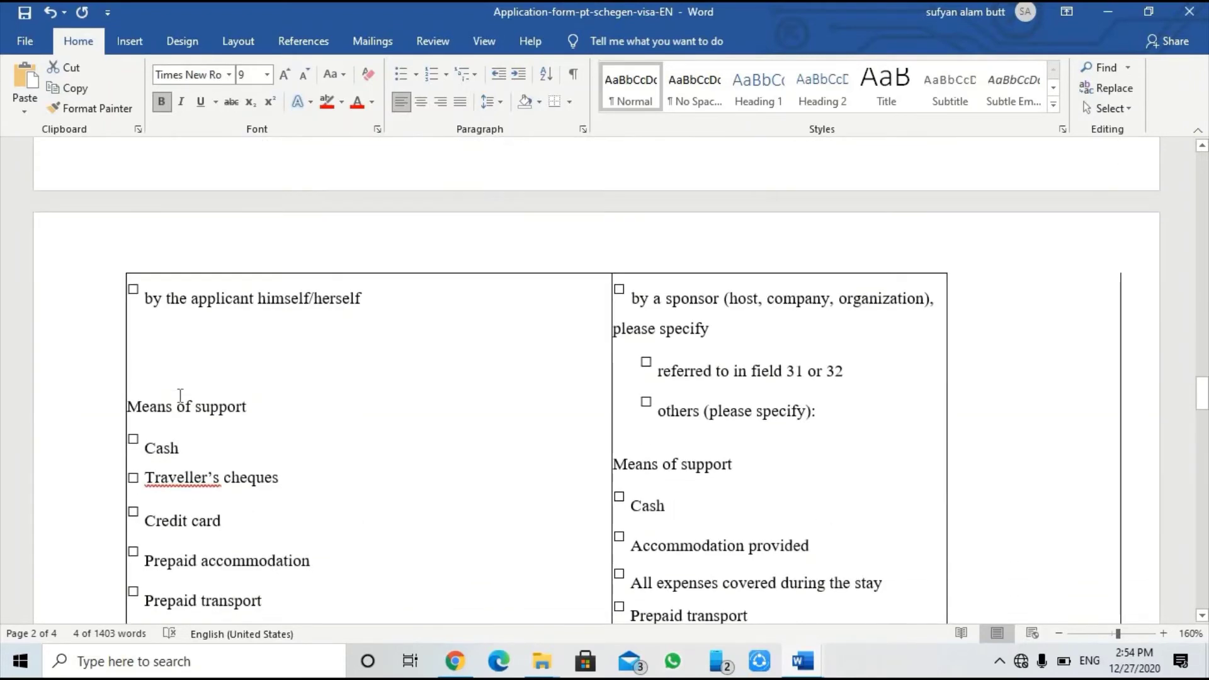
scroll(561, 411, down, 2)
scroll(561, 410, down, 2)
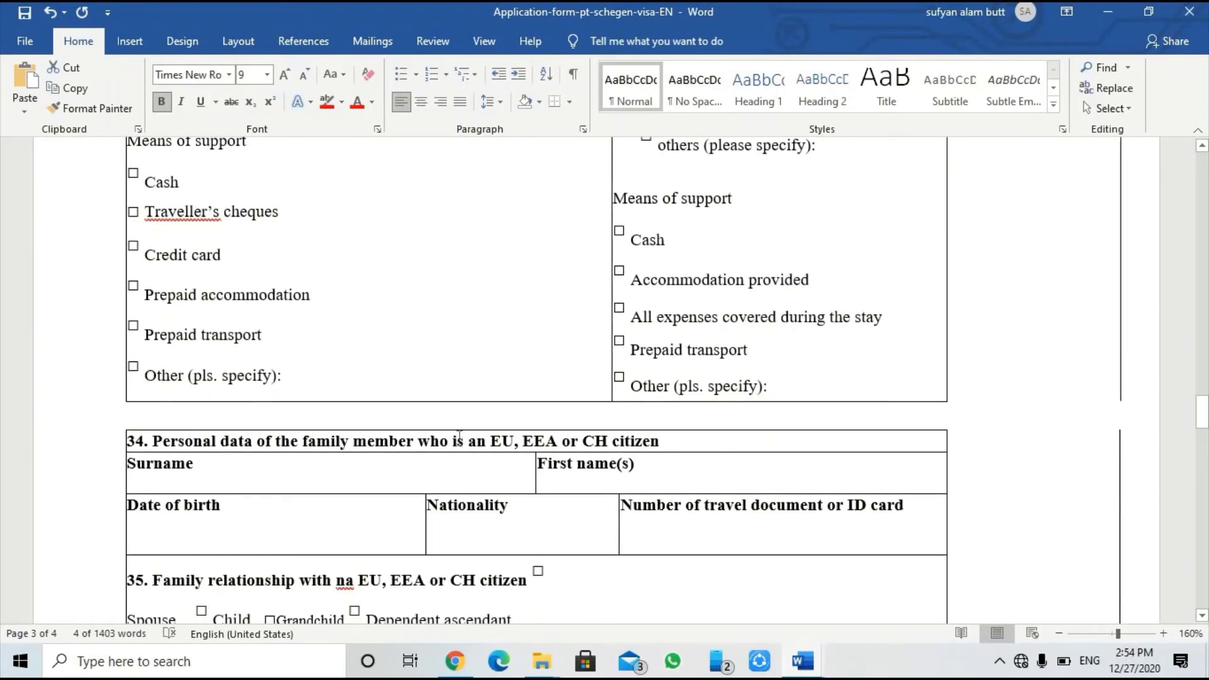
scroll(249, 543, down, 1)
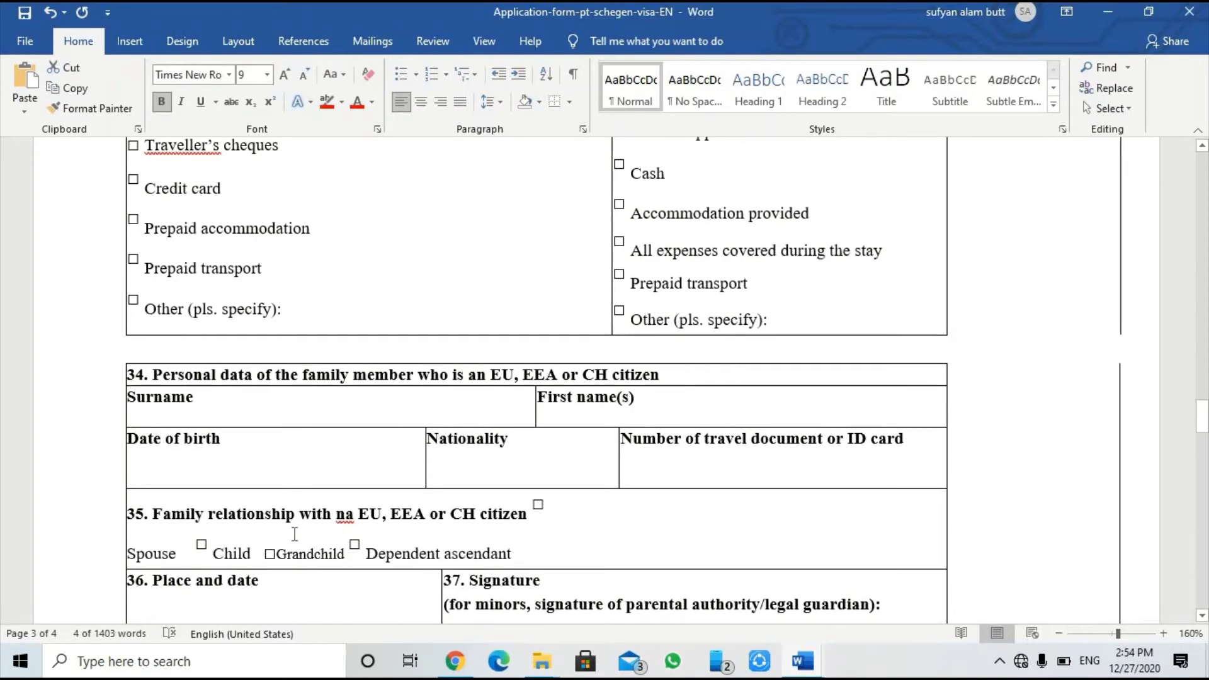
scroll(294, 534, up, 20)
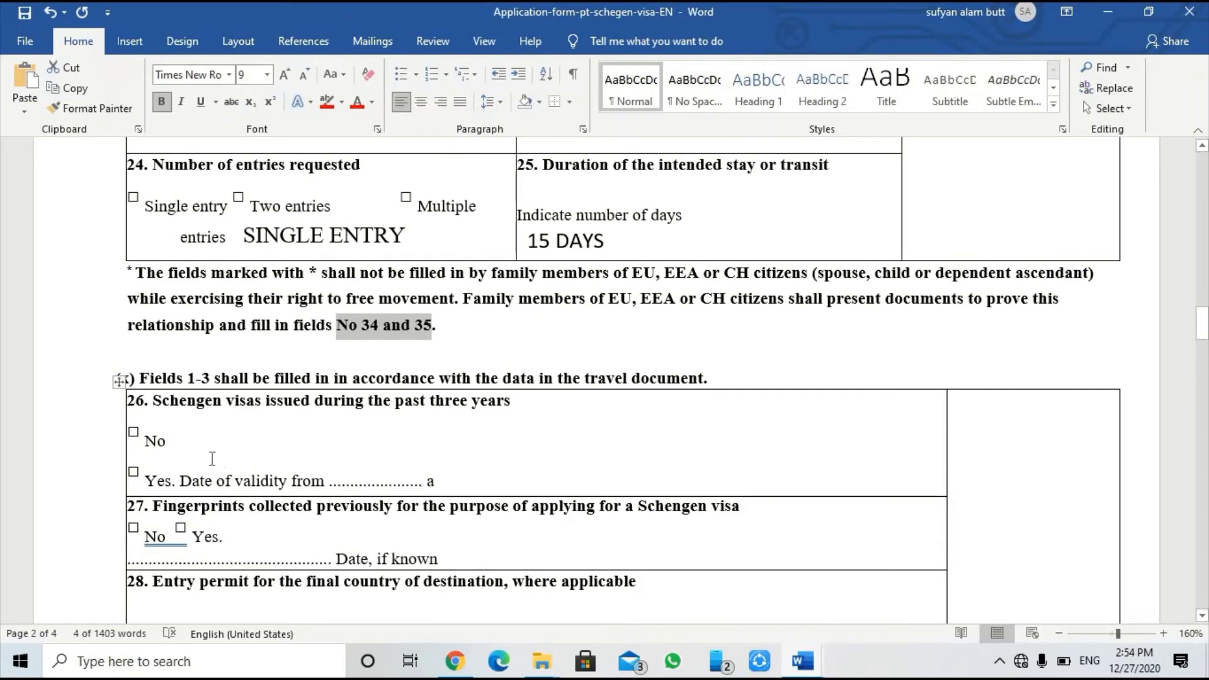
click(186, 429)
drag(150, 400, 503, 414)
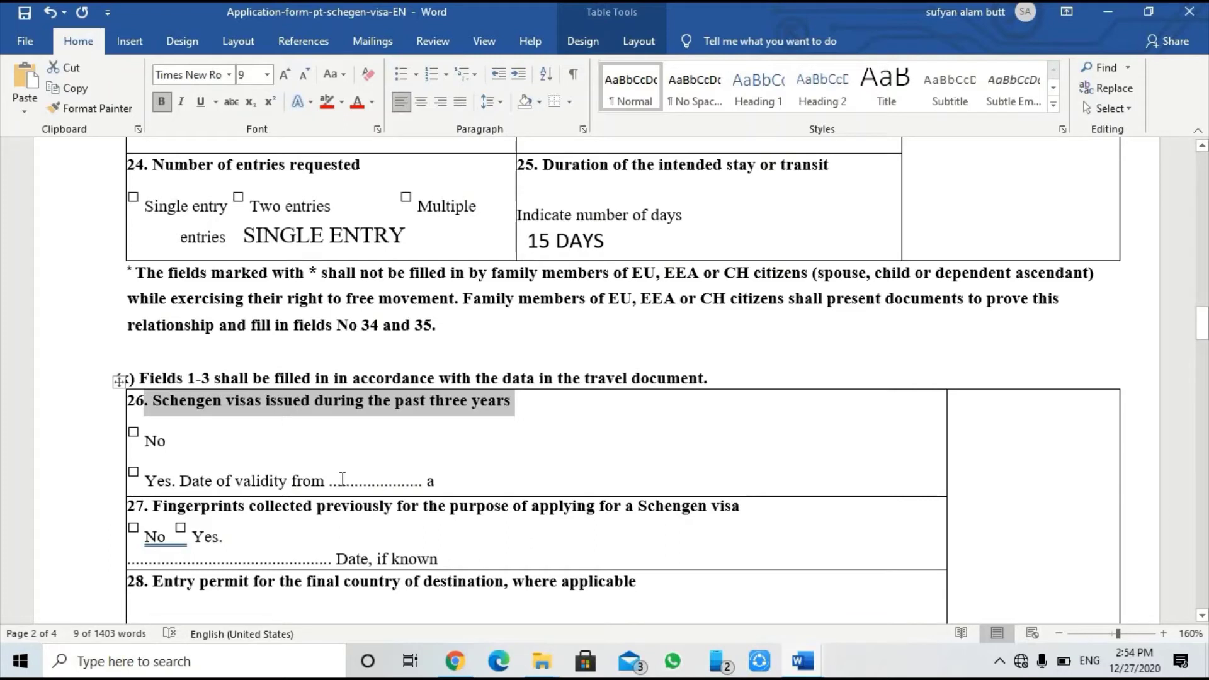
Step: Type the field 26 validity dates 01-01-2019 TO 20-01-2019, correcting the mistyped 2015 to 2019
click(534, 482)
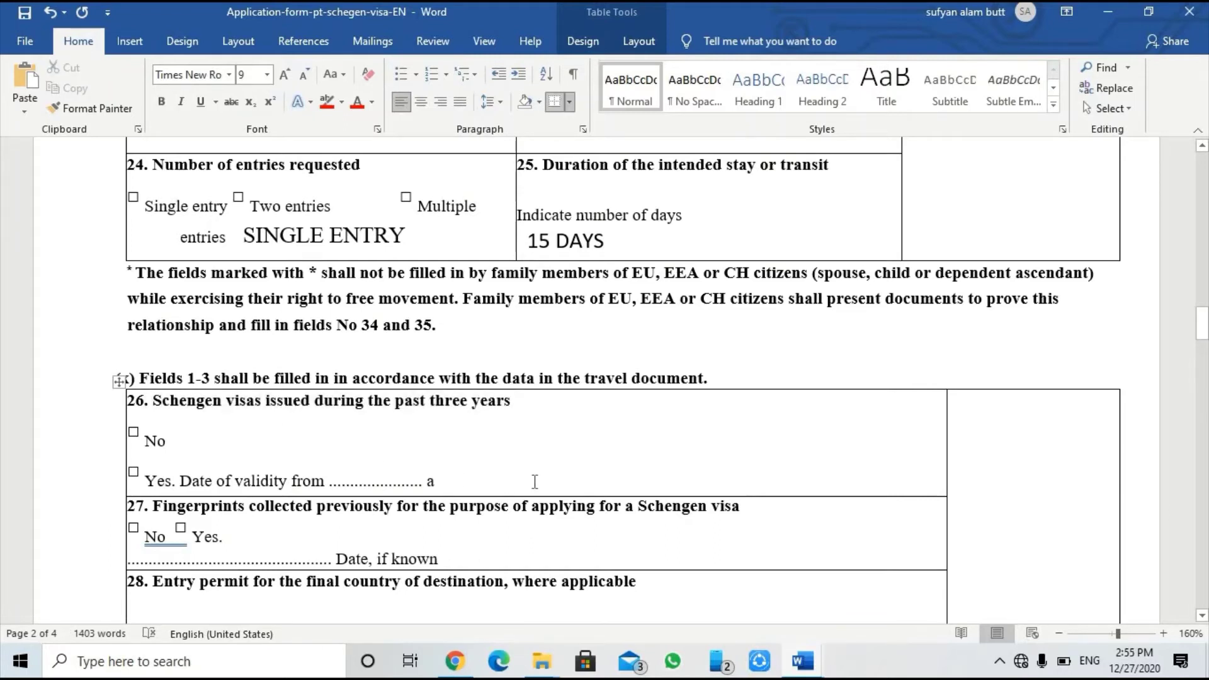
text(01)
text(-01)
text(02)
key(BackSpace)
key(BackSpace)
text(-)
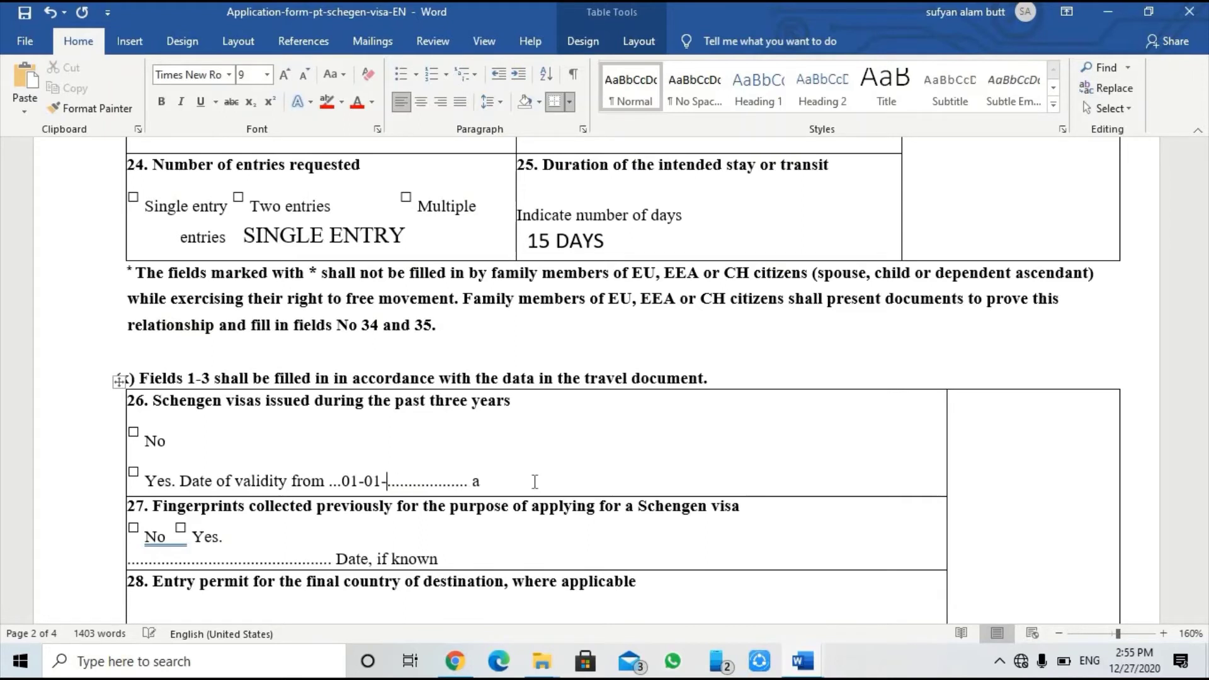
text(2015 TO )
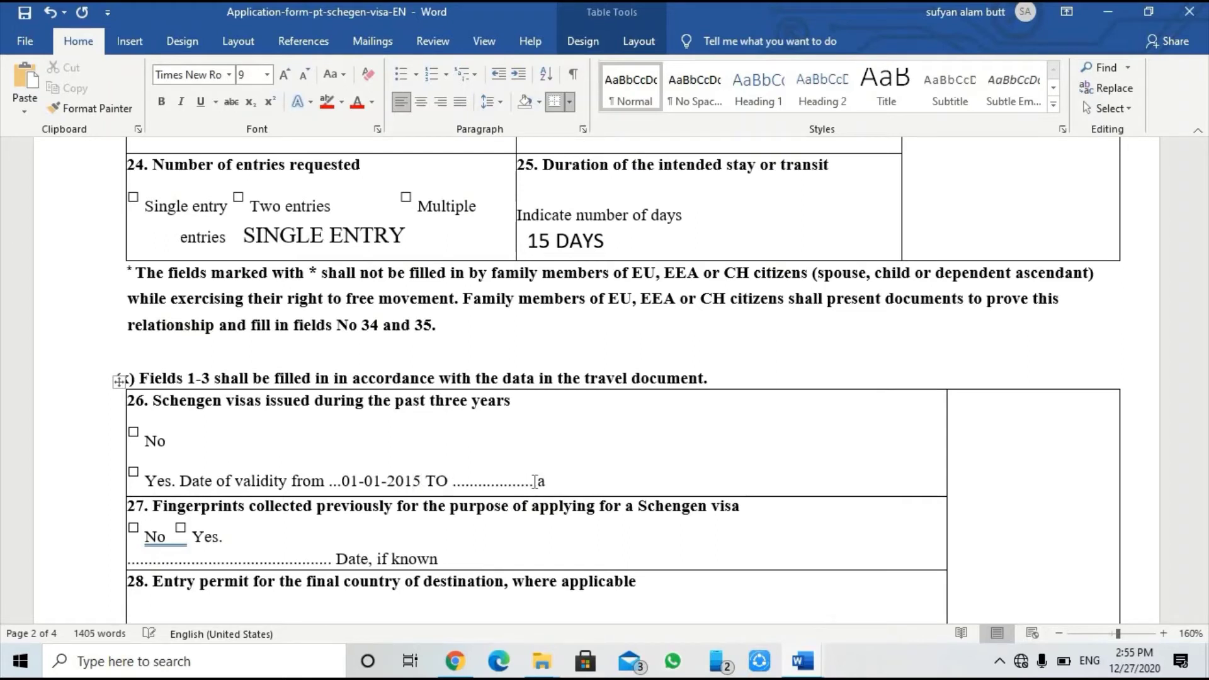
text(20-01-2019)
click(422, 481)
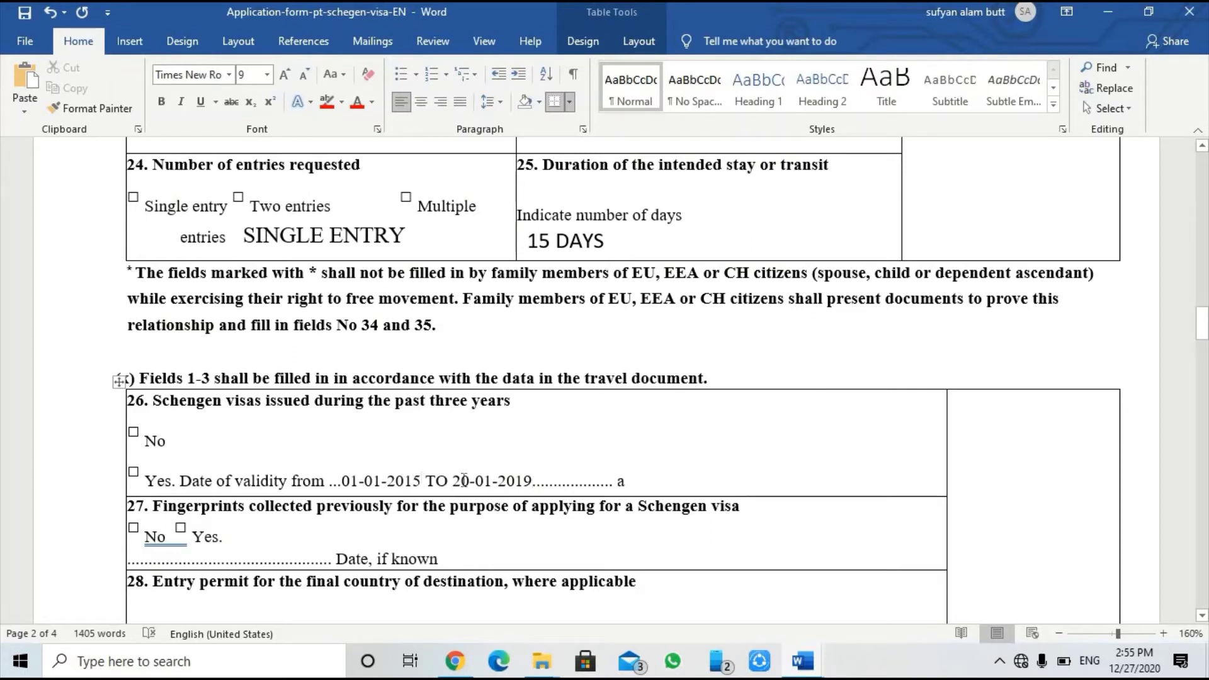
key(BackSpace)
text(9)
drag(341, 480, 532, 480)
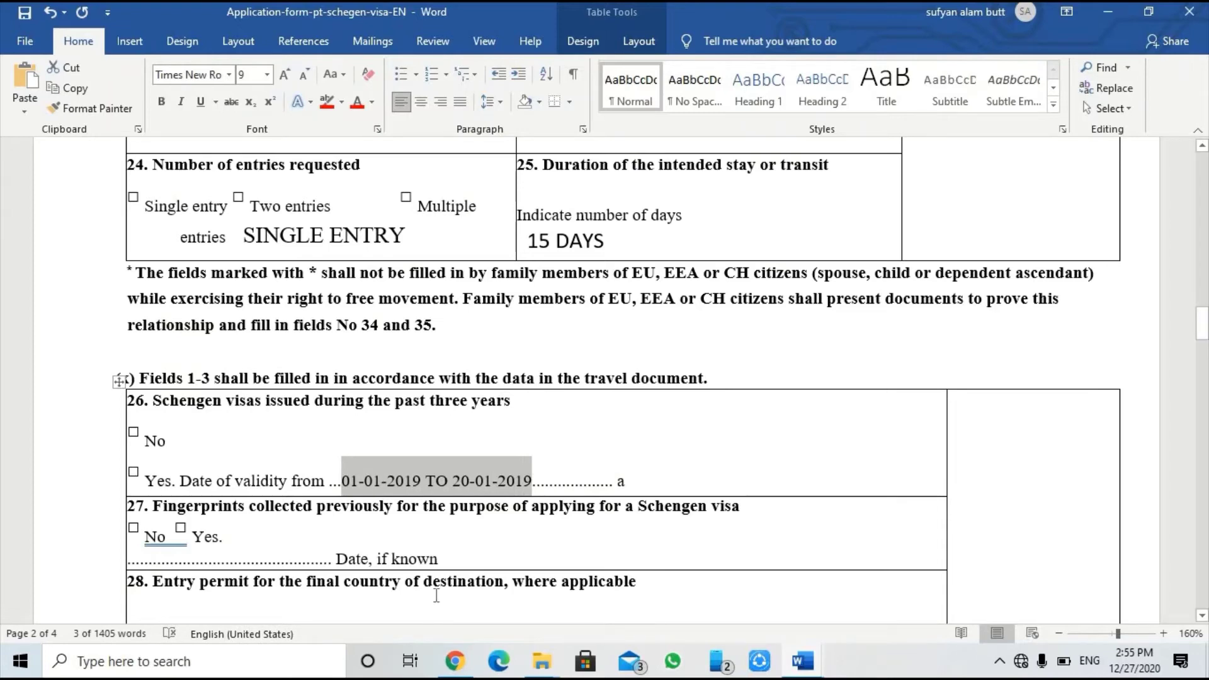
scroll(236, 529, down, 3)
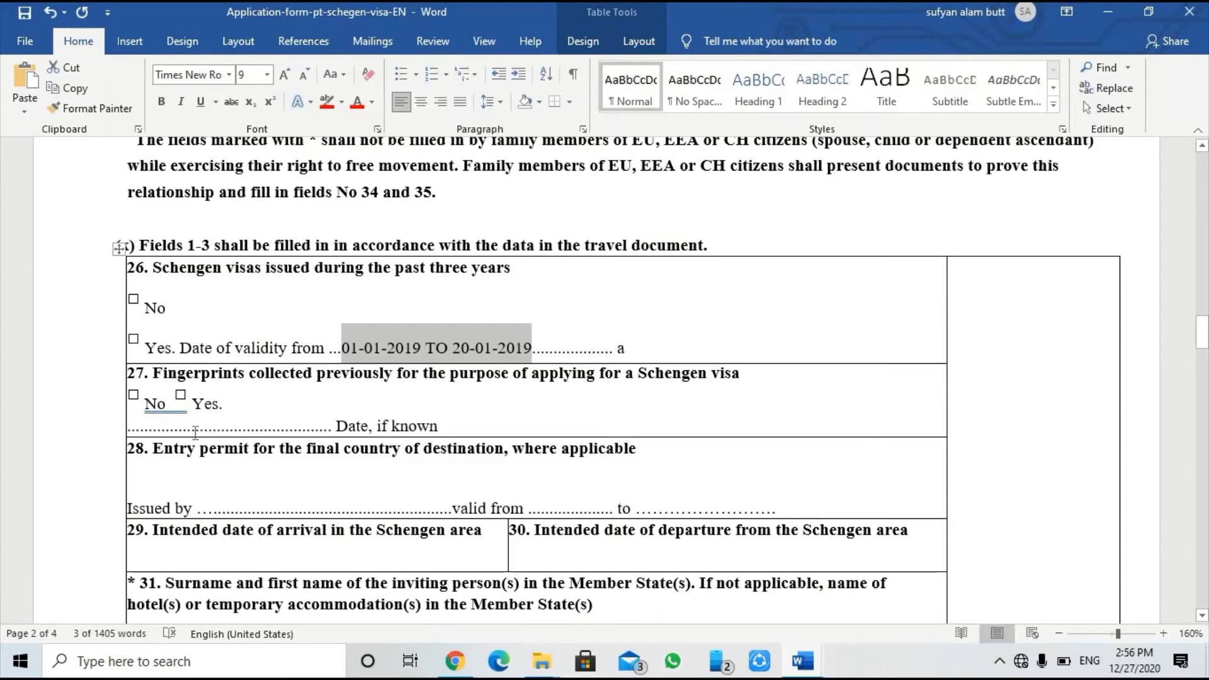
Step: Type 12-12-2018 on field 27's dotted date line, correcting the year's last digit
click(174, 428)
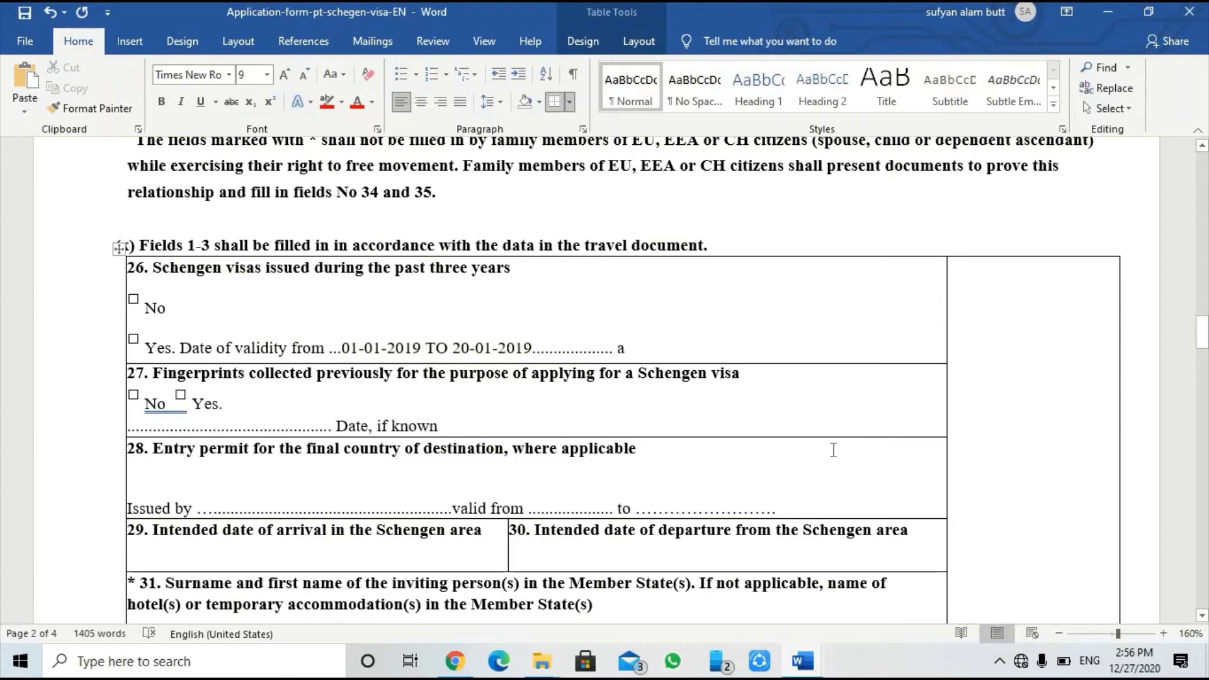
text(12-)
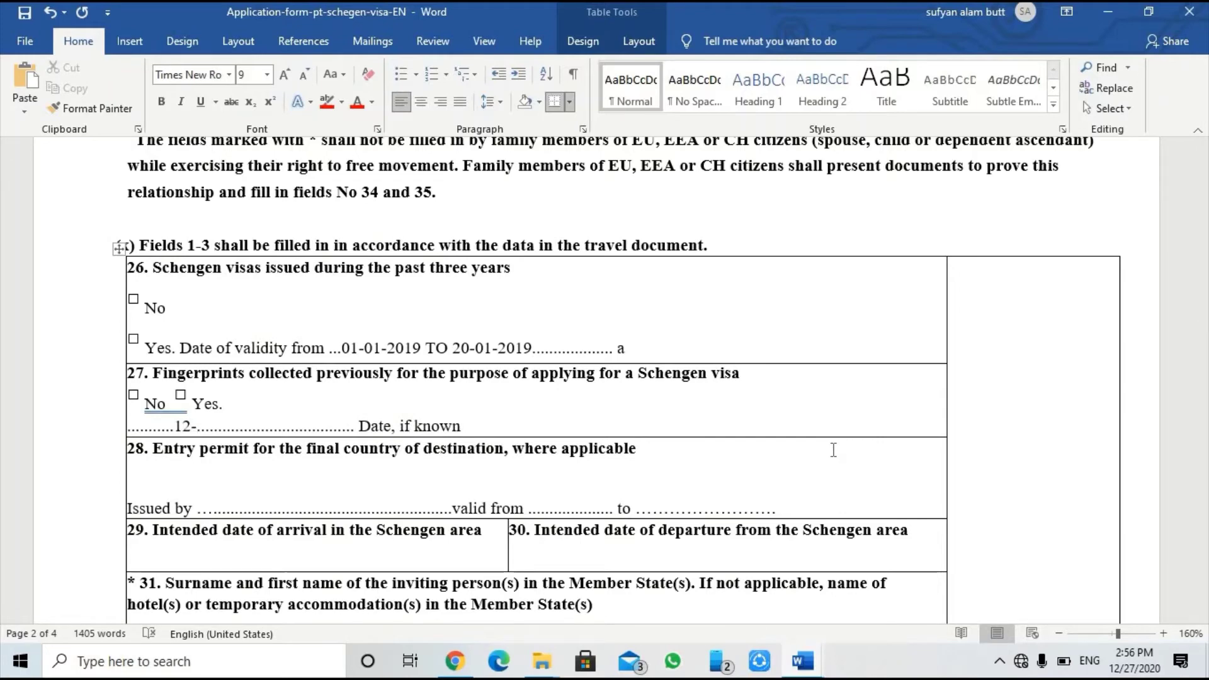
text(12-)
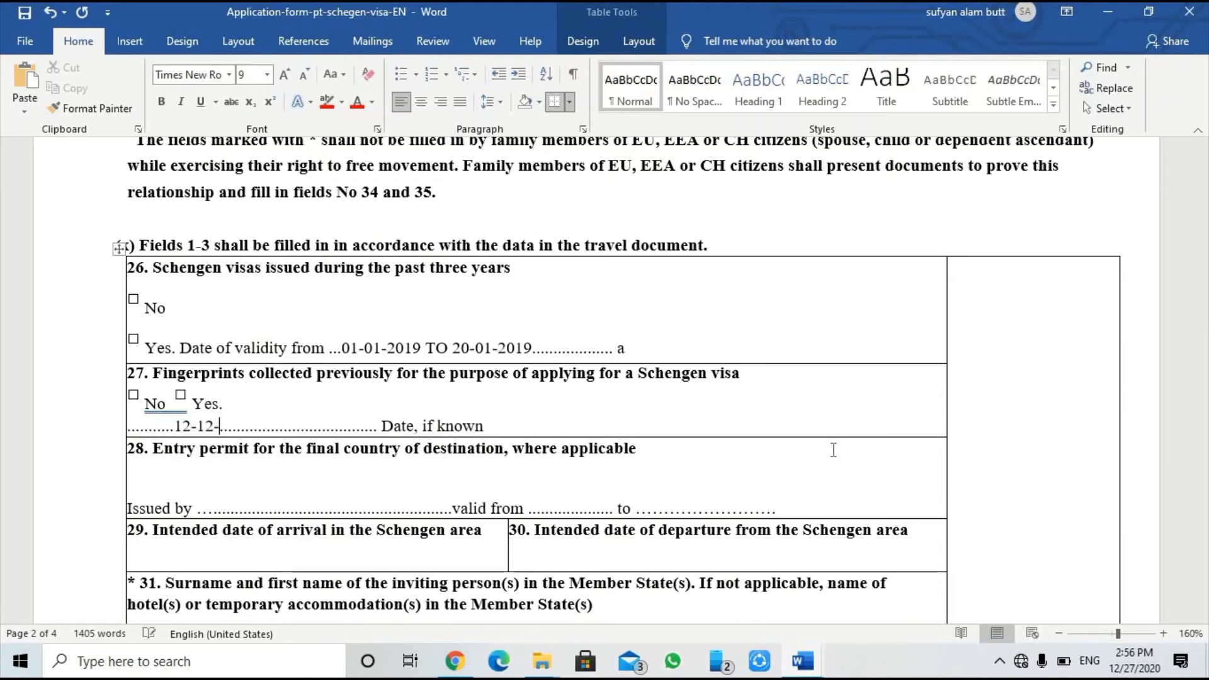
text(201)
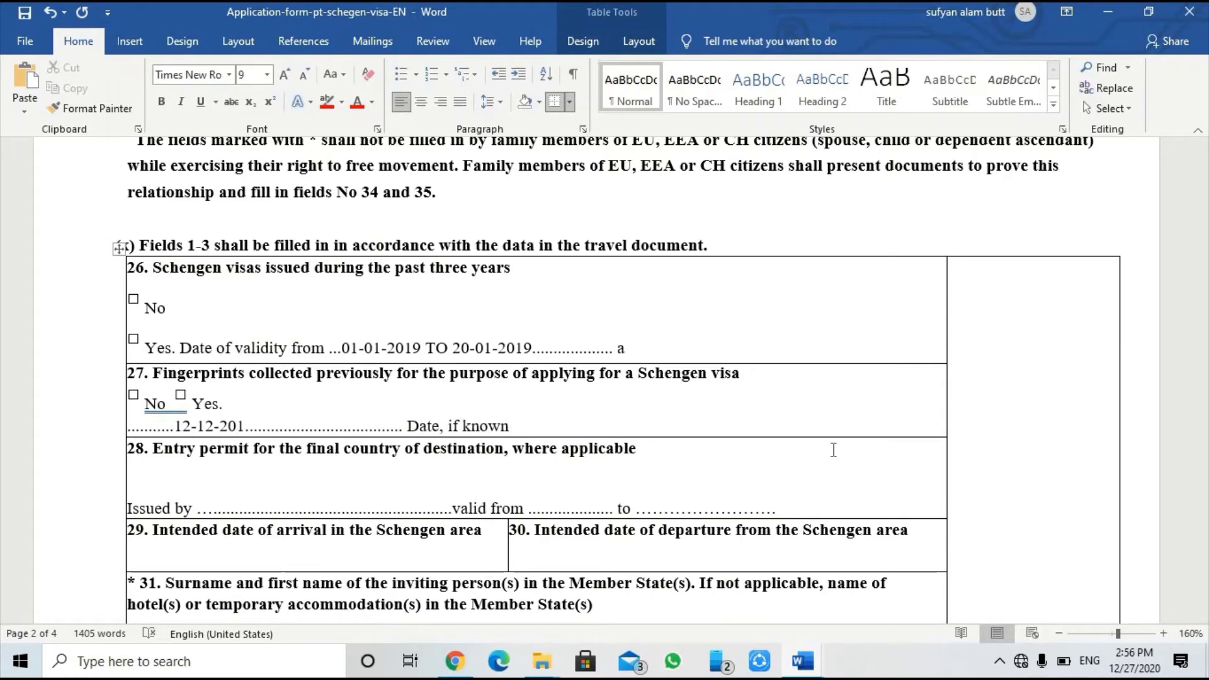
text(9)
key(BackSpace)
text(8)
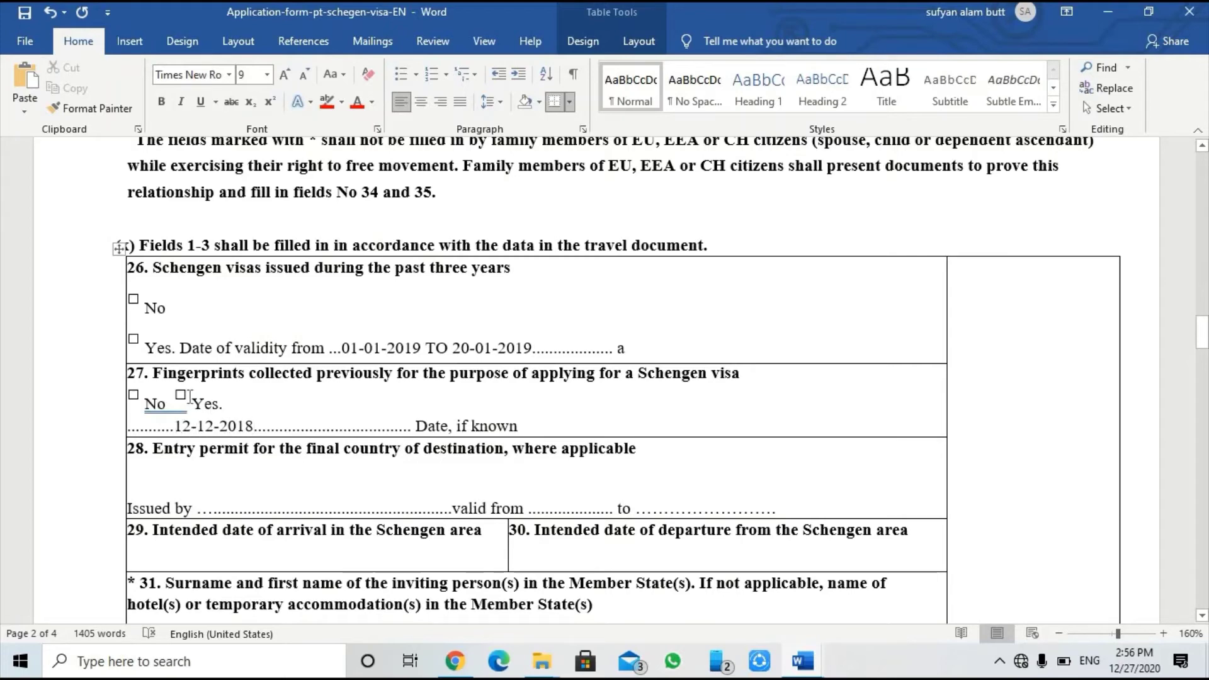
scroll(215, 481, down, 2)
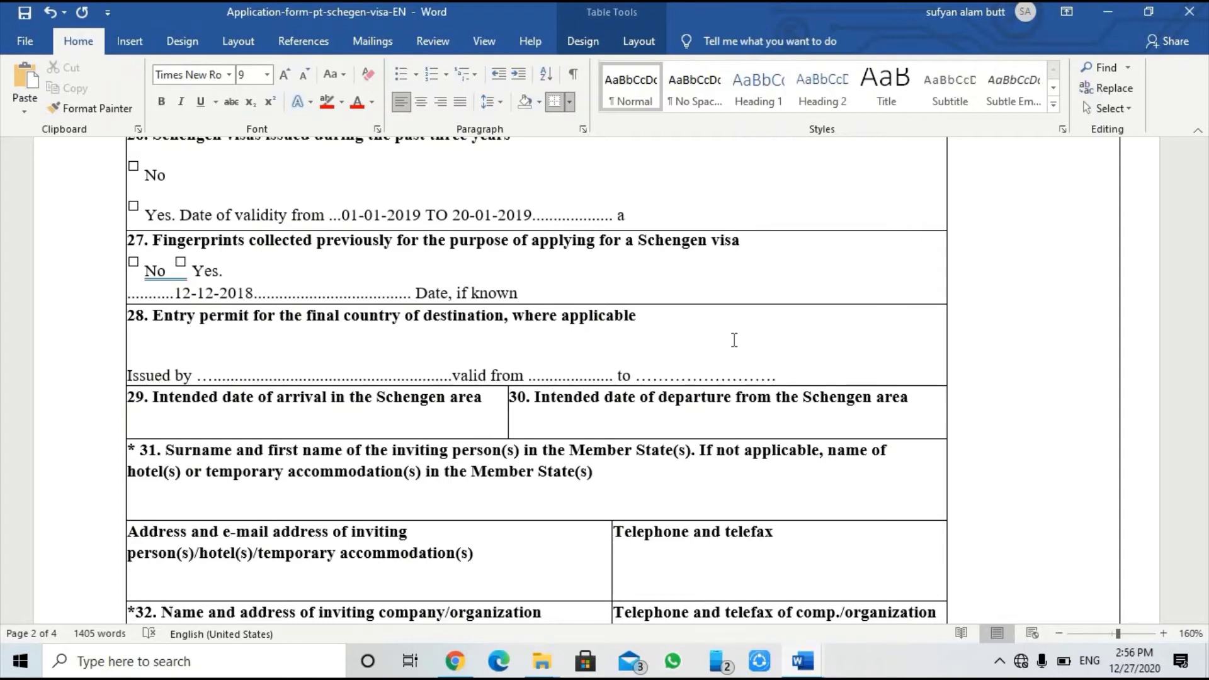
drag(513, 316, 525, 317)
drag(598, 334, 597, 337)
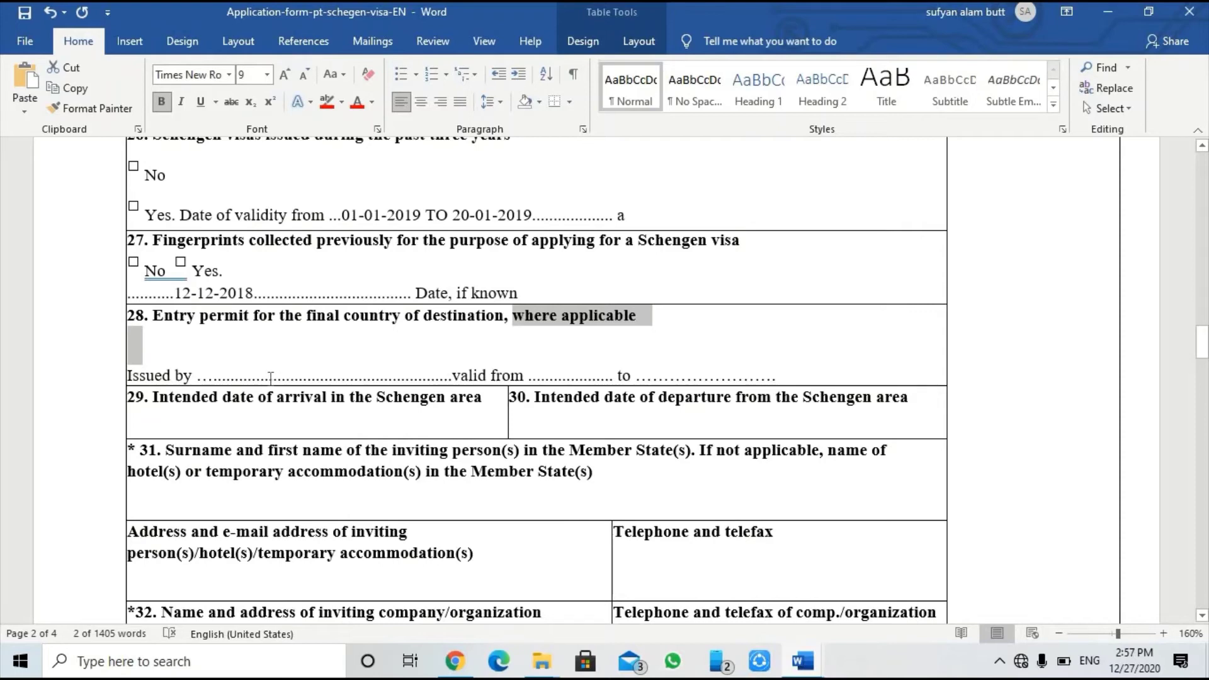
click(249, 373)
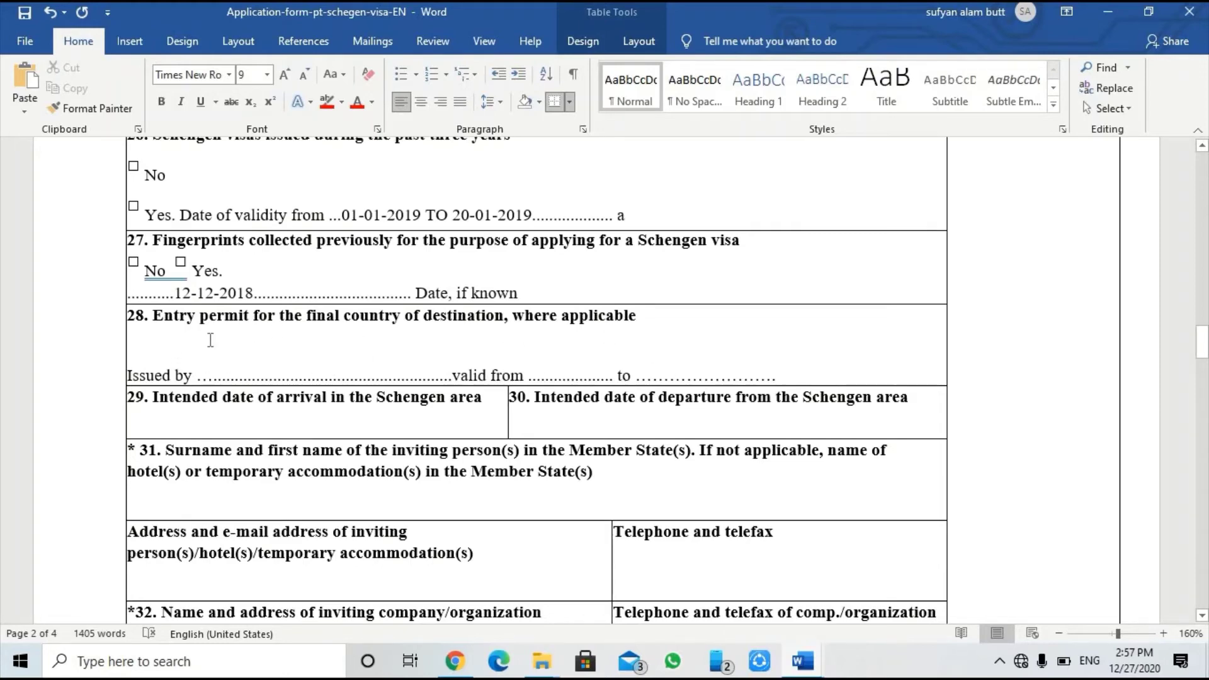
scroll(164, 441, down, 1)
scroll(164, 440, down, 1)
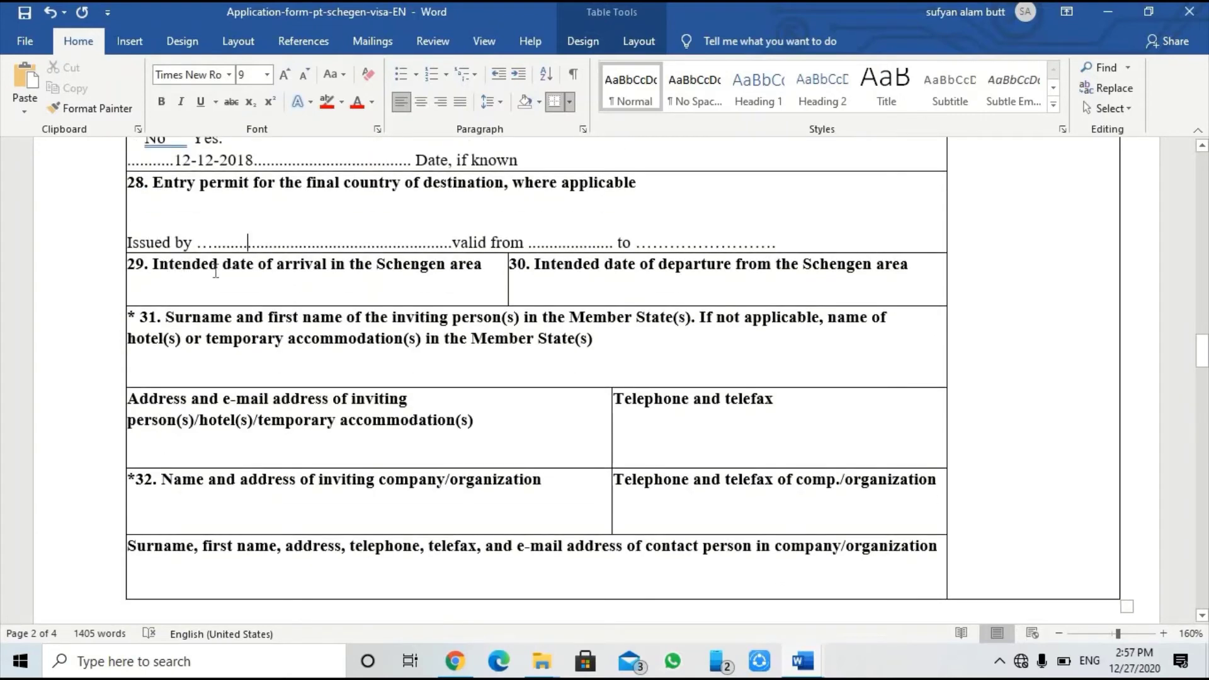
Step: Enter 01-02-2021 as the arrival date on a new line under field 29
click(182, 264)
click(488, 265)
key(Return)
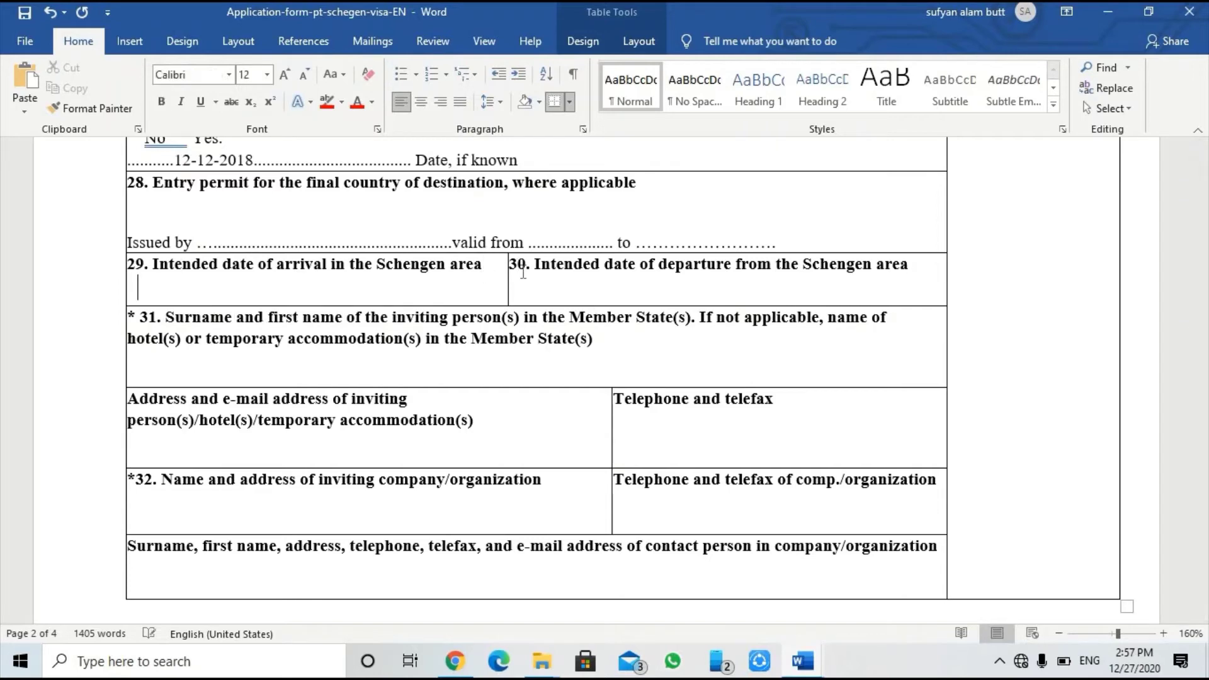
text(01-02-2021)
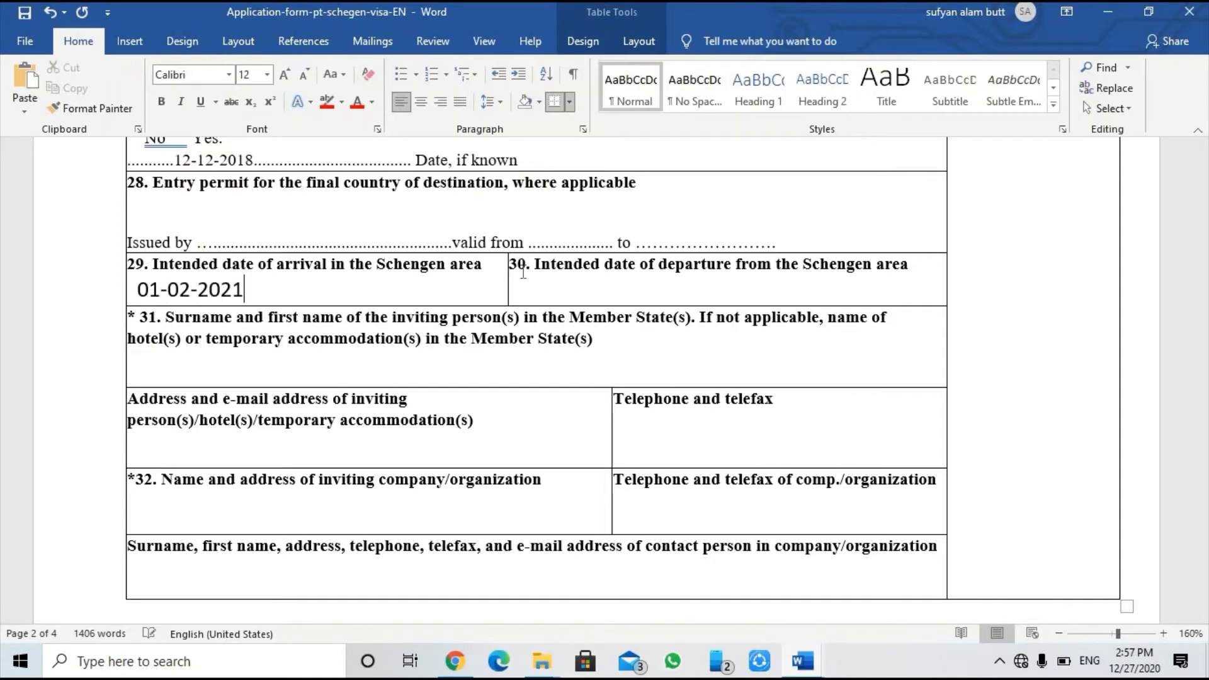
Step: Type 11-02-2021 as the departure date on field 30's empty line
click(575, 296)
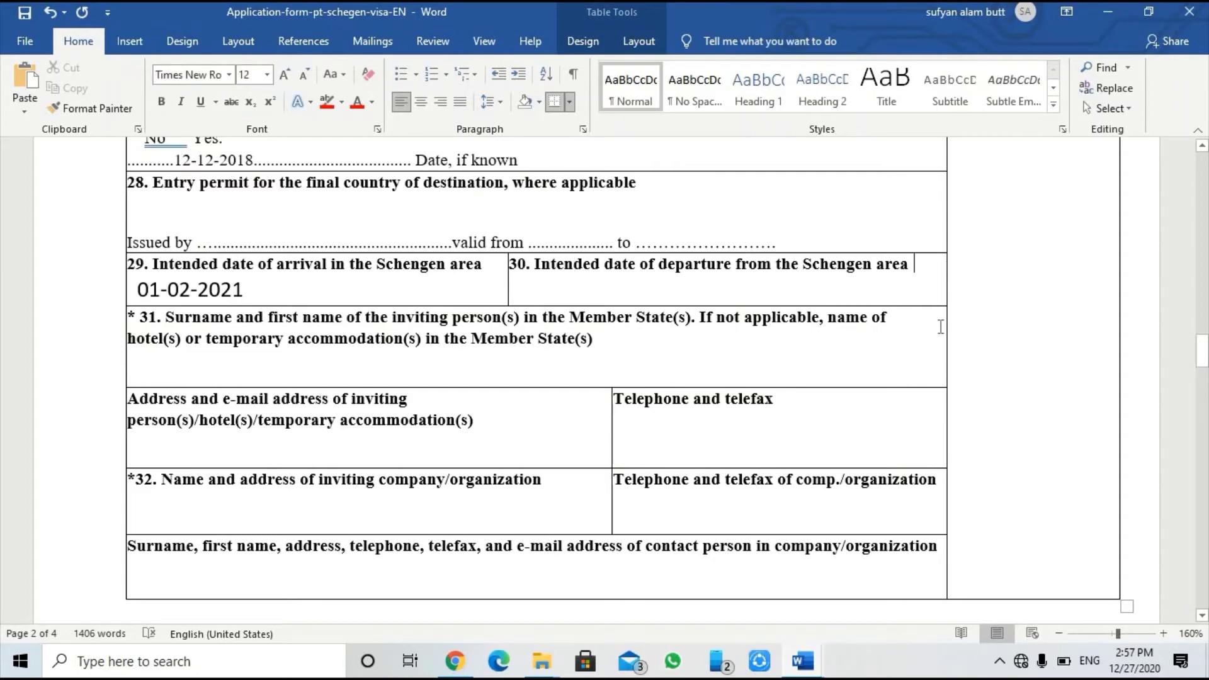
key(Down)
text(11-)
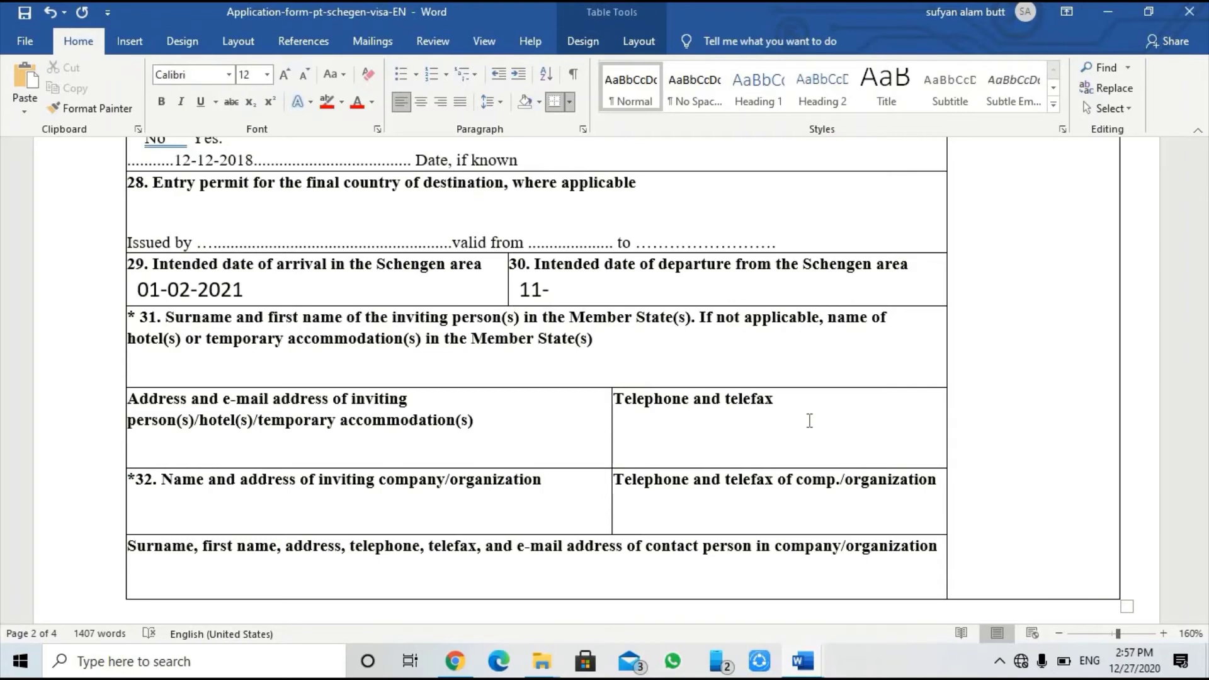
text(02-2021)
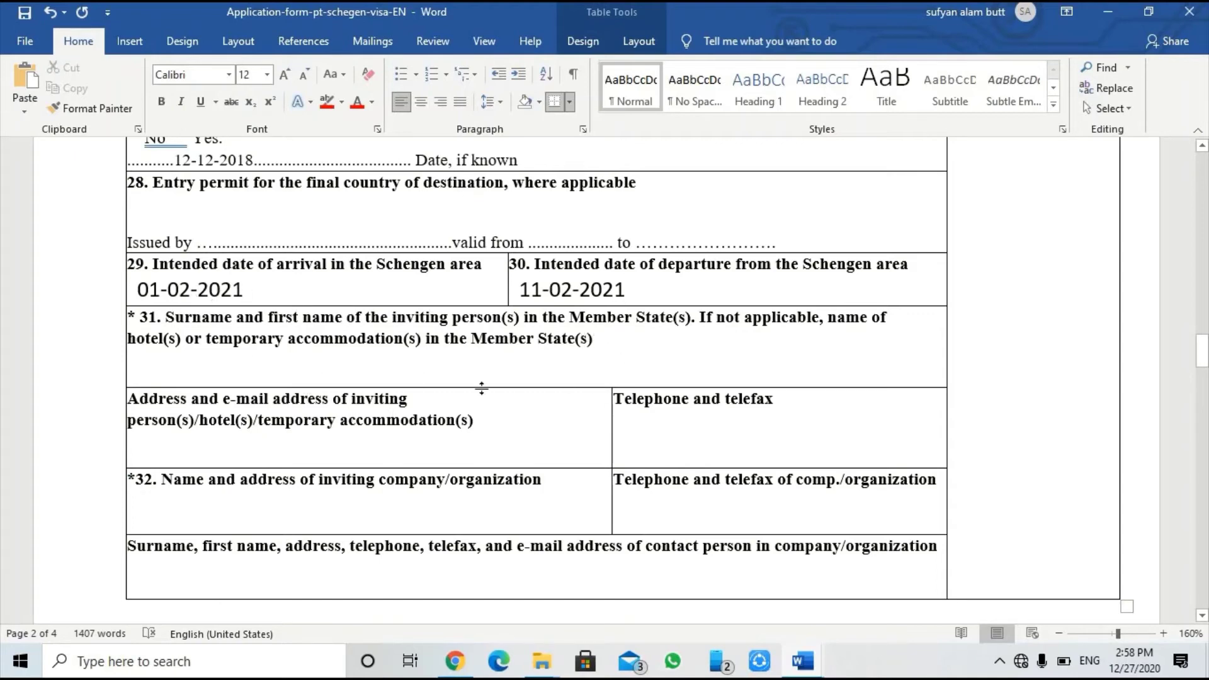
Step: Enter the inviting person's surname and first name on the empty line under field 31
click(652, 378)
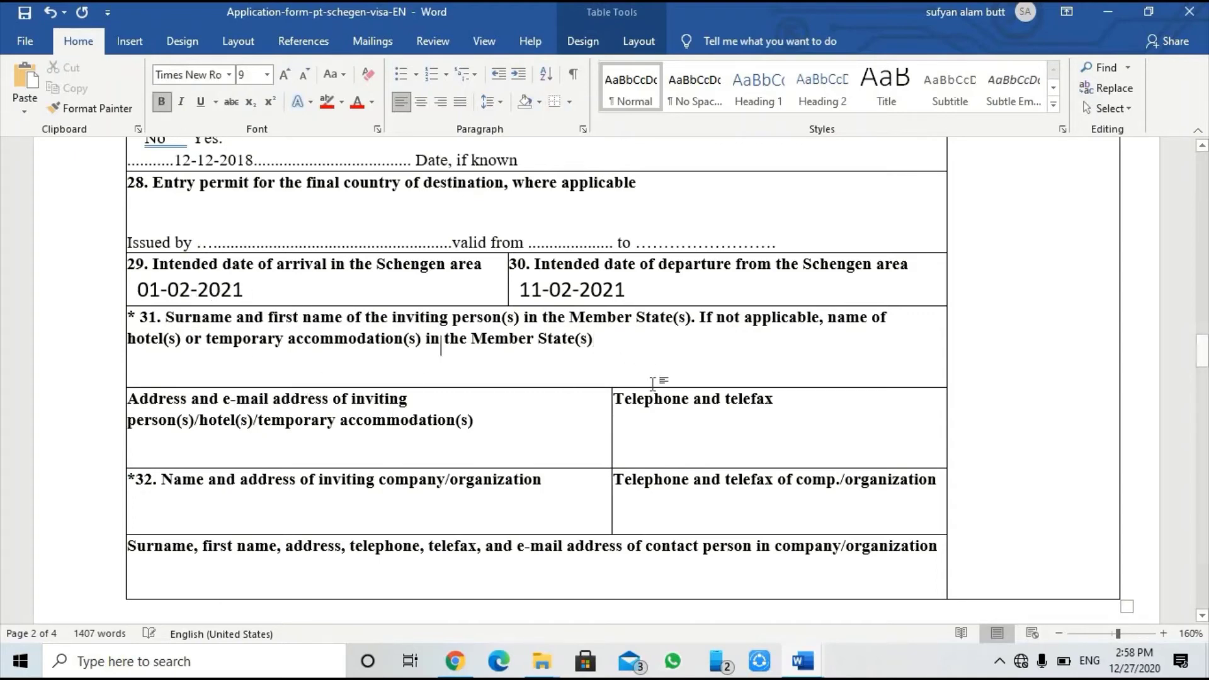
click(652, 382)
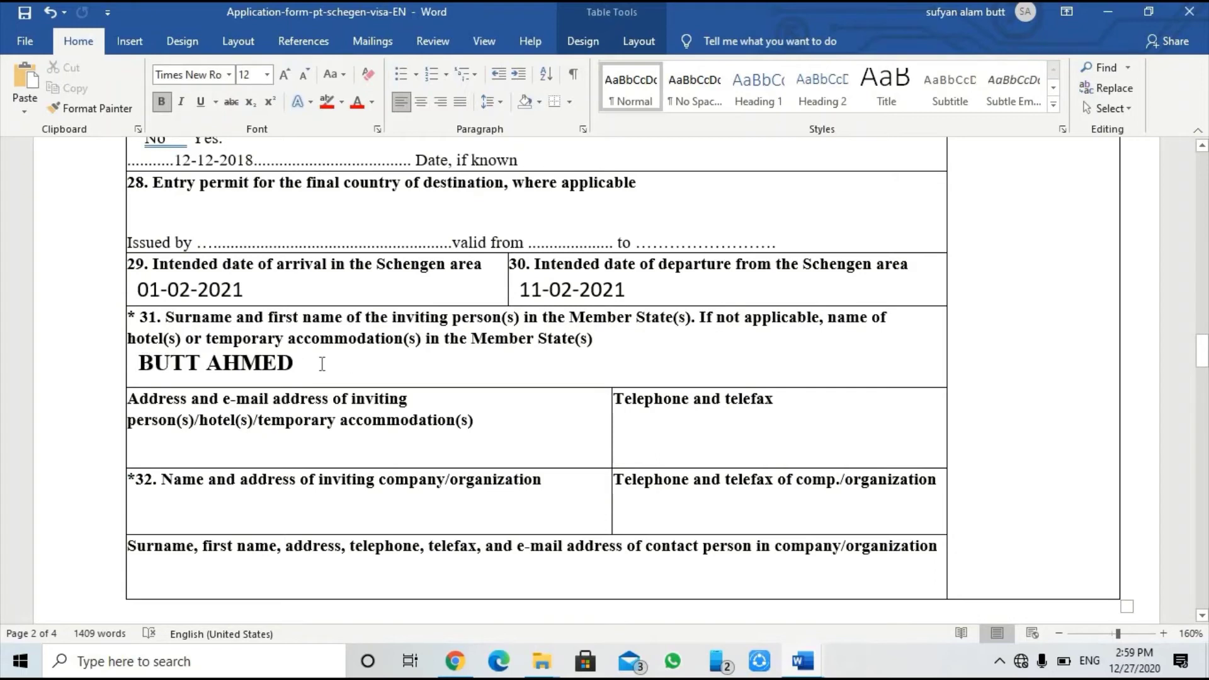
Step: Type the inviting person's address and e-mail on the empty line of the address cell
click(489, 426)
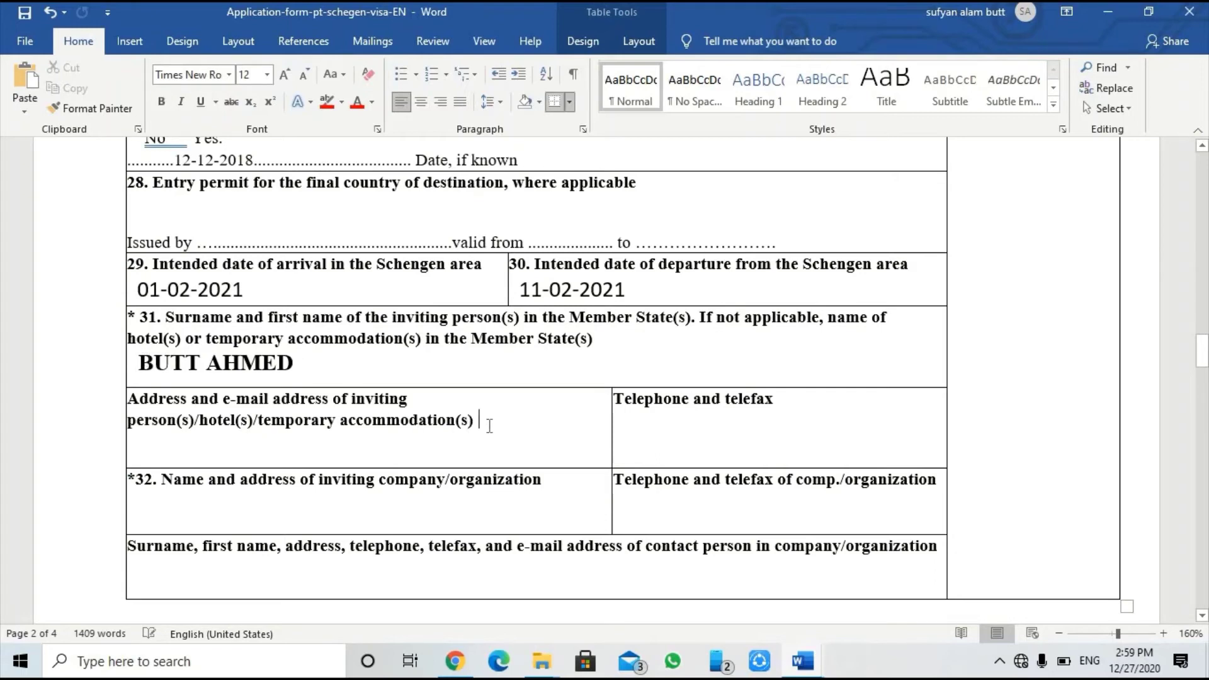
key(Down)
drag(128, 398, 386, 395)
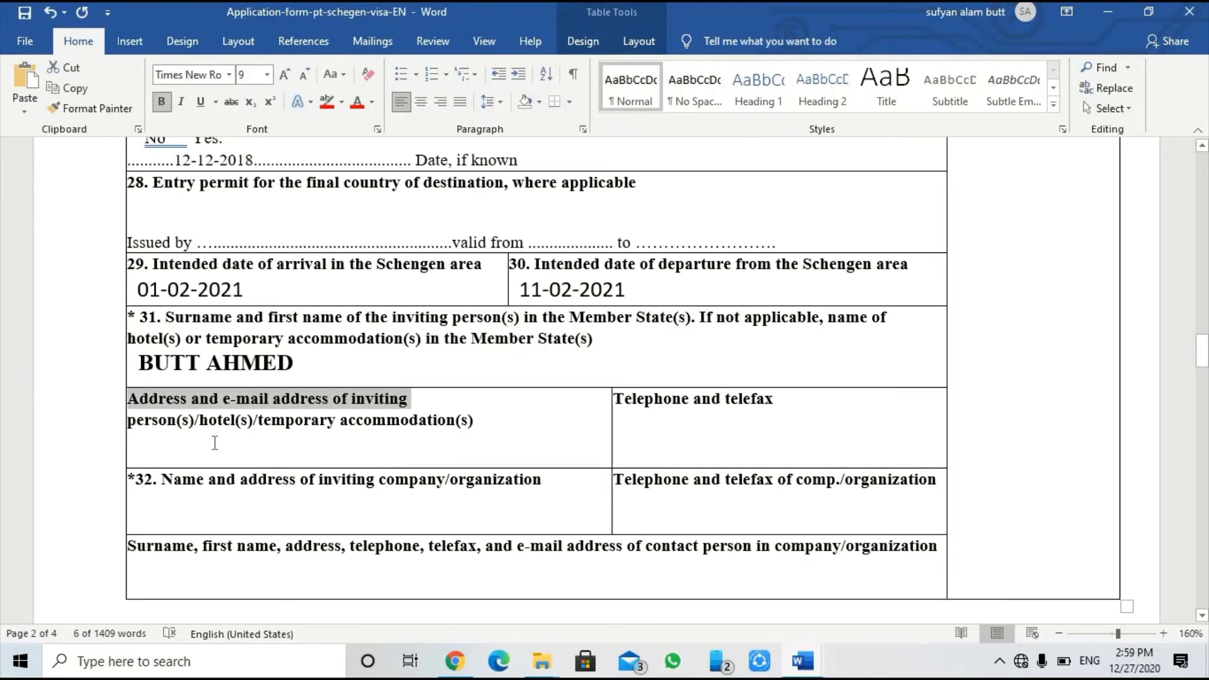
click(246, 460)
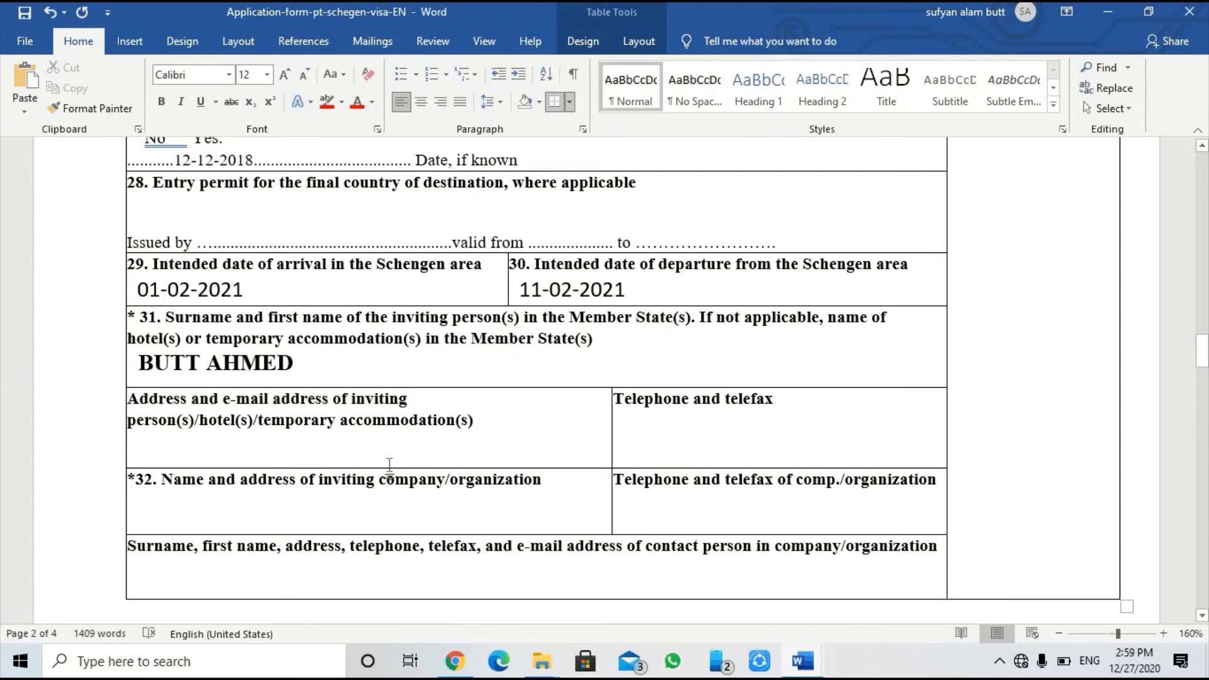
text(LIS)
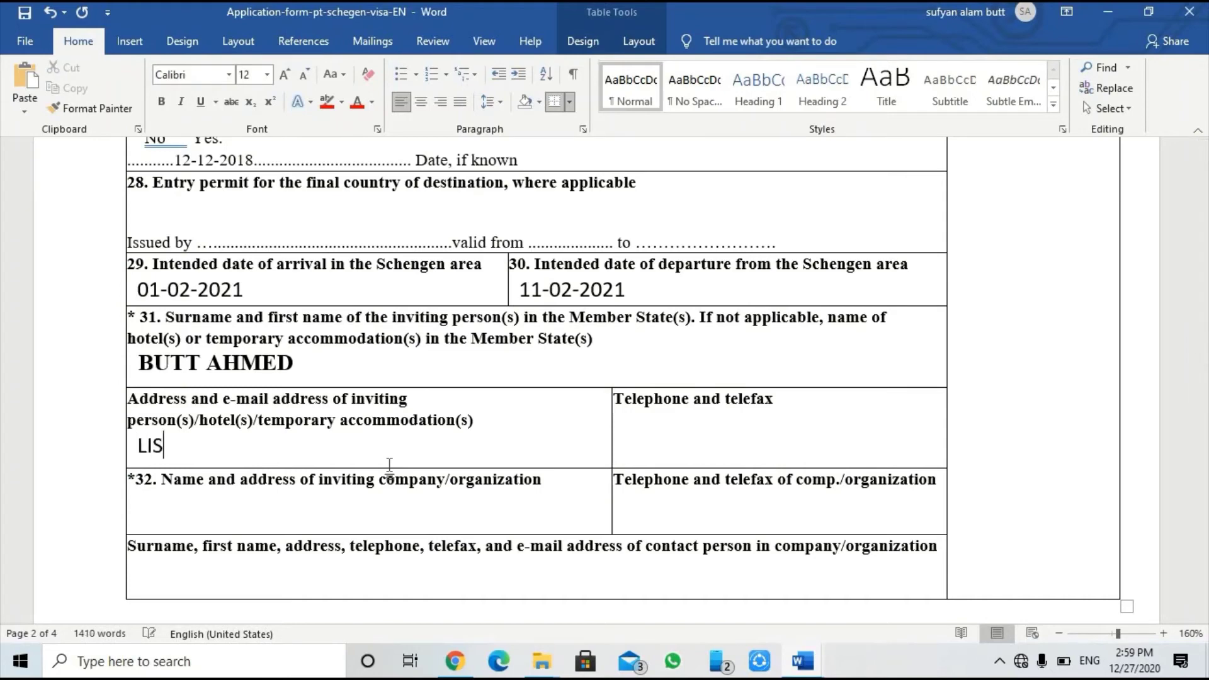
text(BON POU)
key(BackSpace)
text(O)
key(BackSpace)
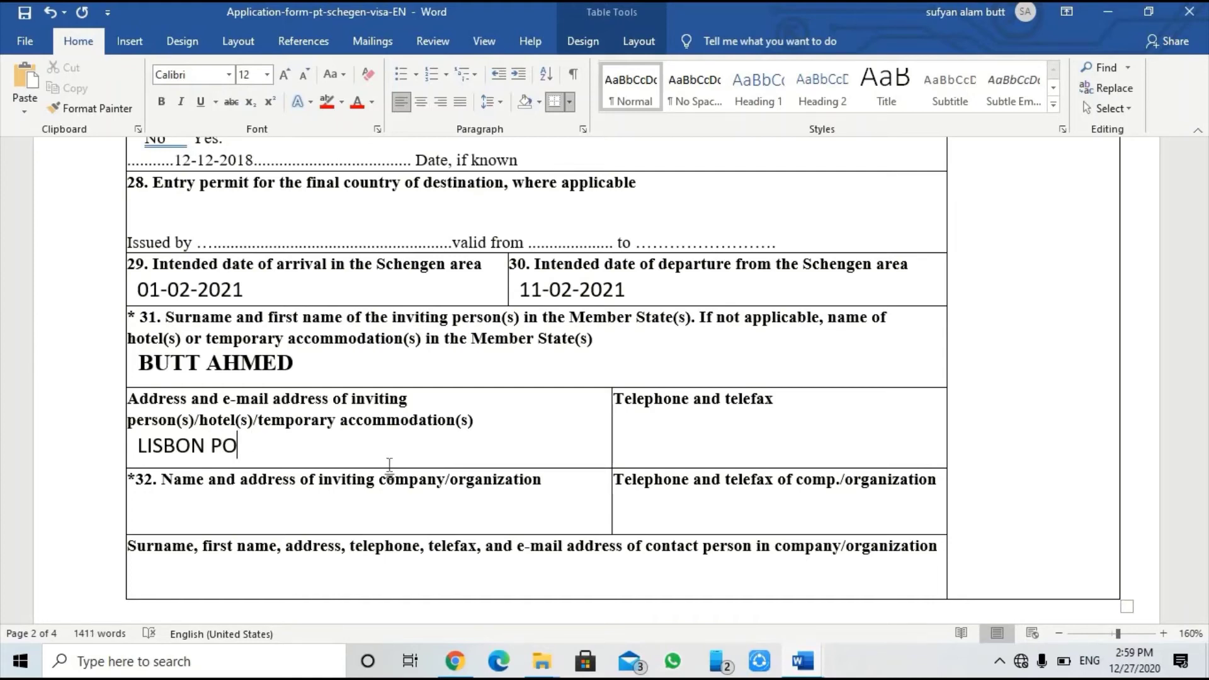
text(RTUGAL)
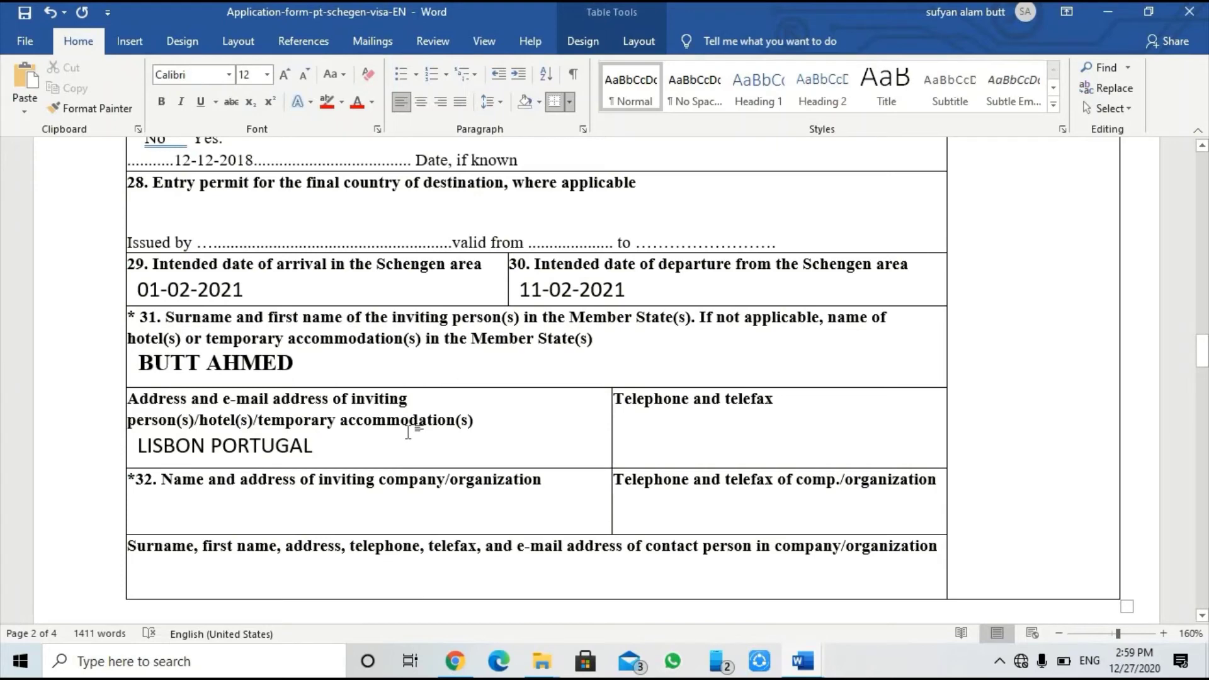
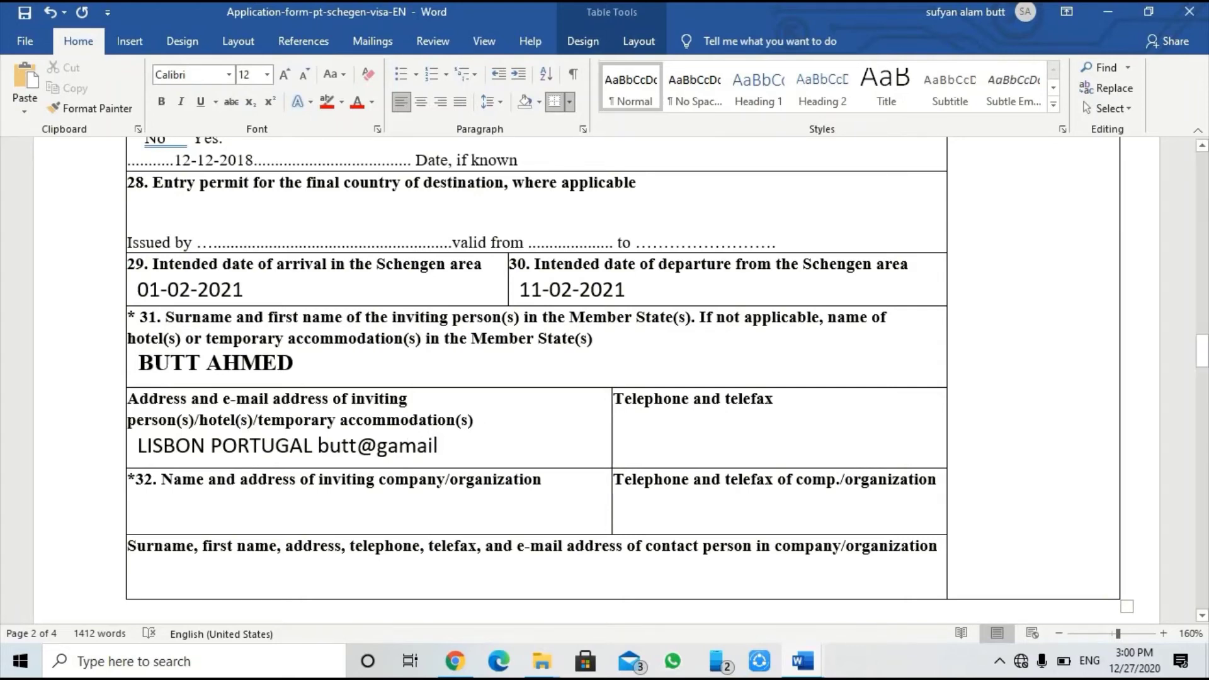
Step: Enter the inviting person's telephone number in the telephone cell at font size 11
click(629, 446)
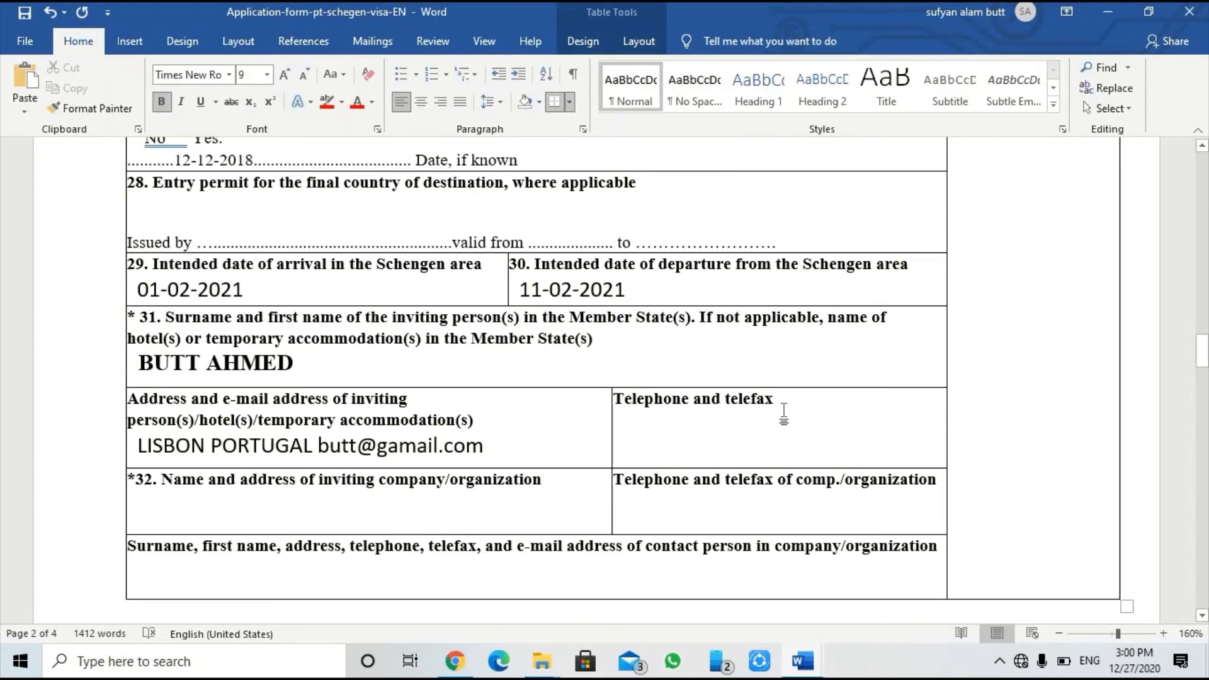
click(804, 430)
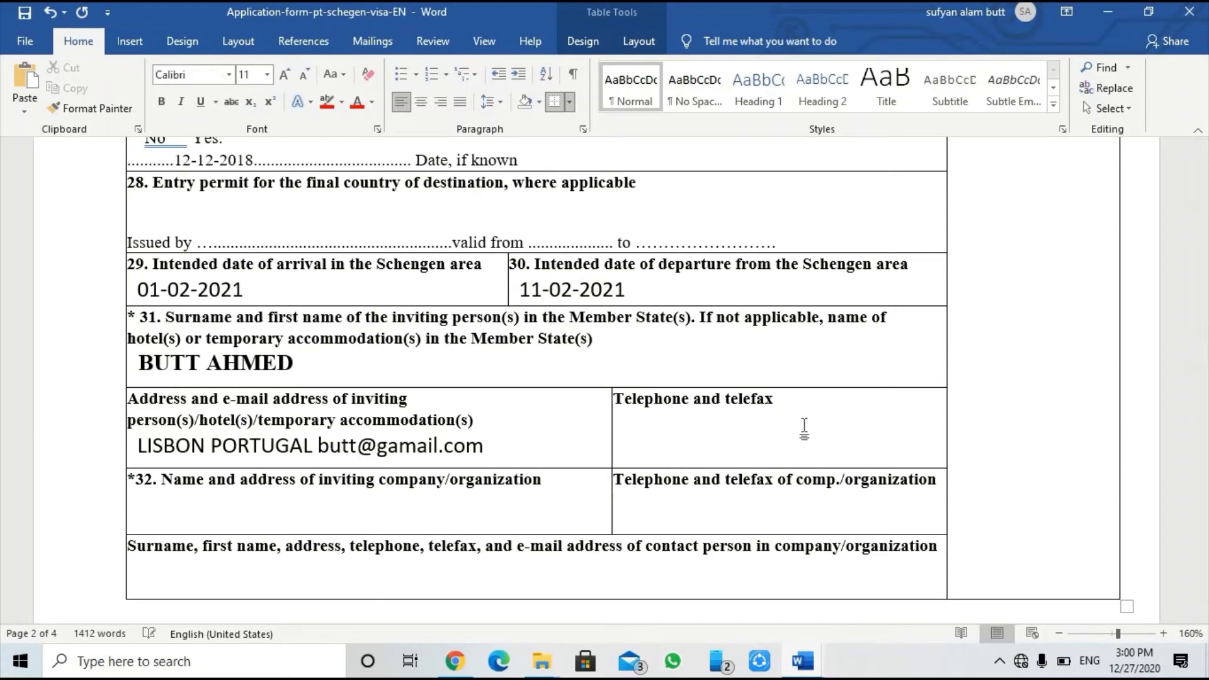
key(ctrl+bracketleft)
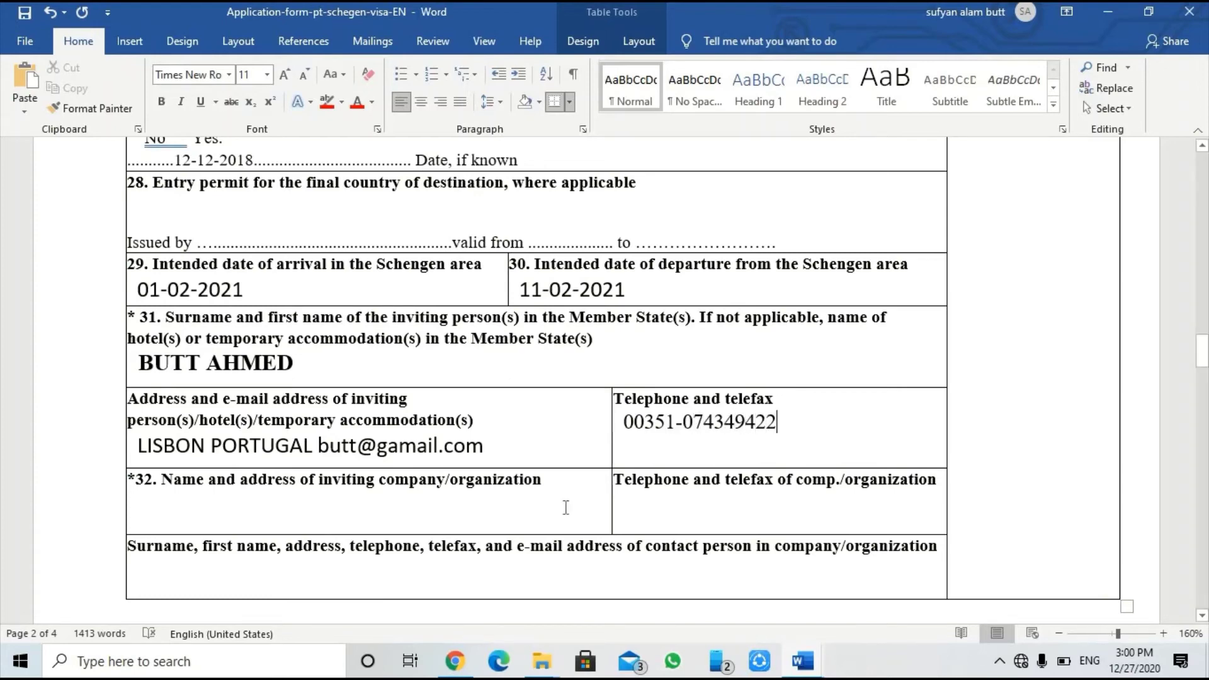
click(560, 487)
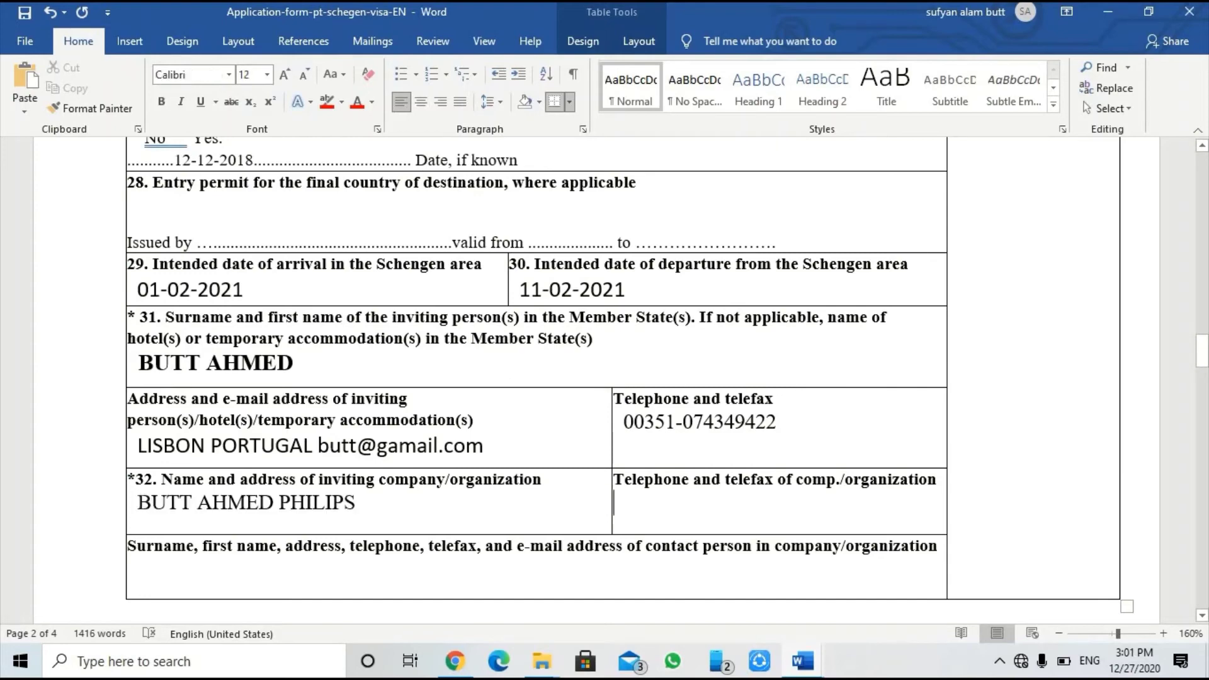
Step: Replace the pasted text in the field 32 cell with PHILIPS PVT LTD
drag(137, 503, 354, 508)
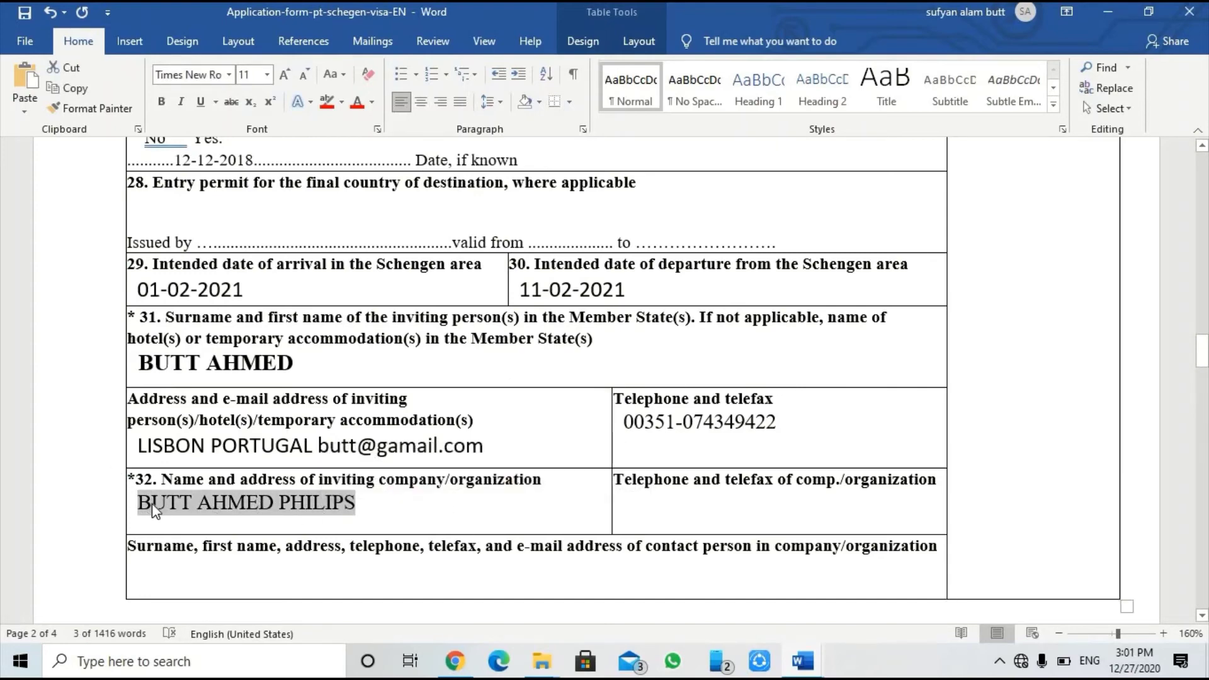
click(376, 511)
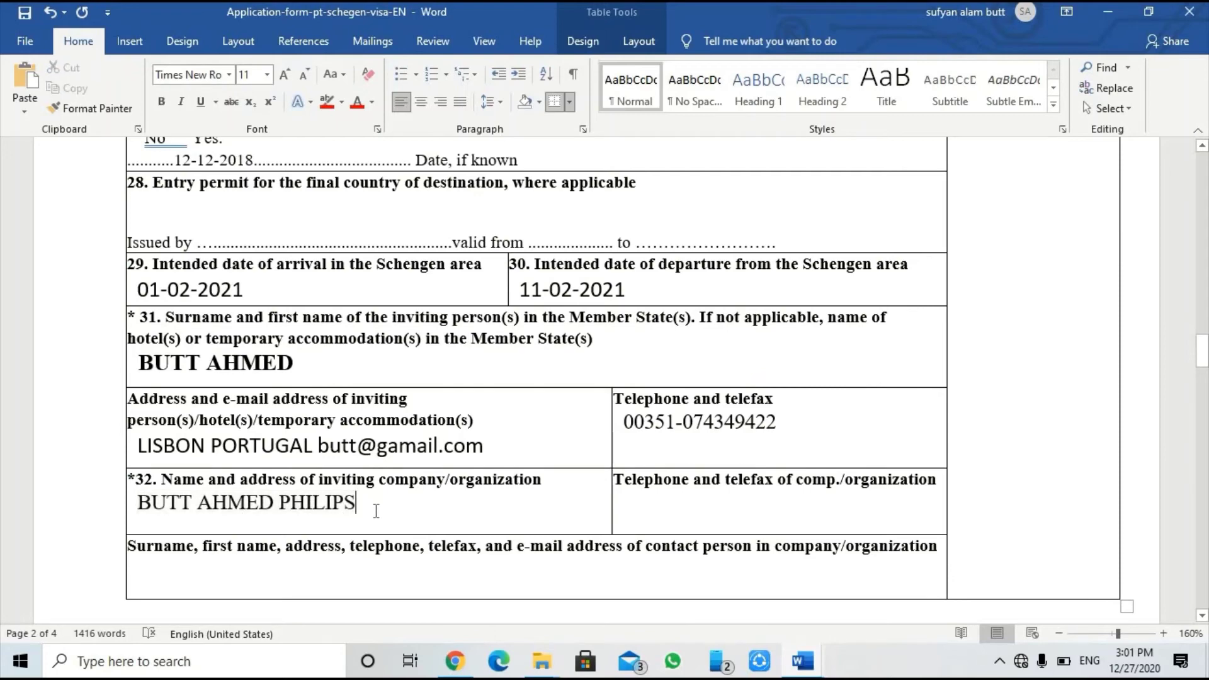
key(BackSpace)
key(BackSpace)
key(BackSpace)
key(BackSpace)
key(BackSpace)
key(BackSpace)
key(BackSpace)
key(BackSpace)
key(BackSpace)
key(BackSpace)
key(BackSpace)
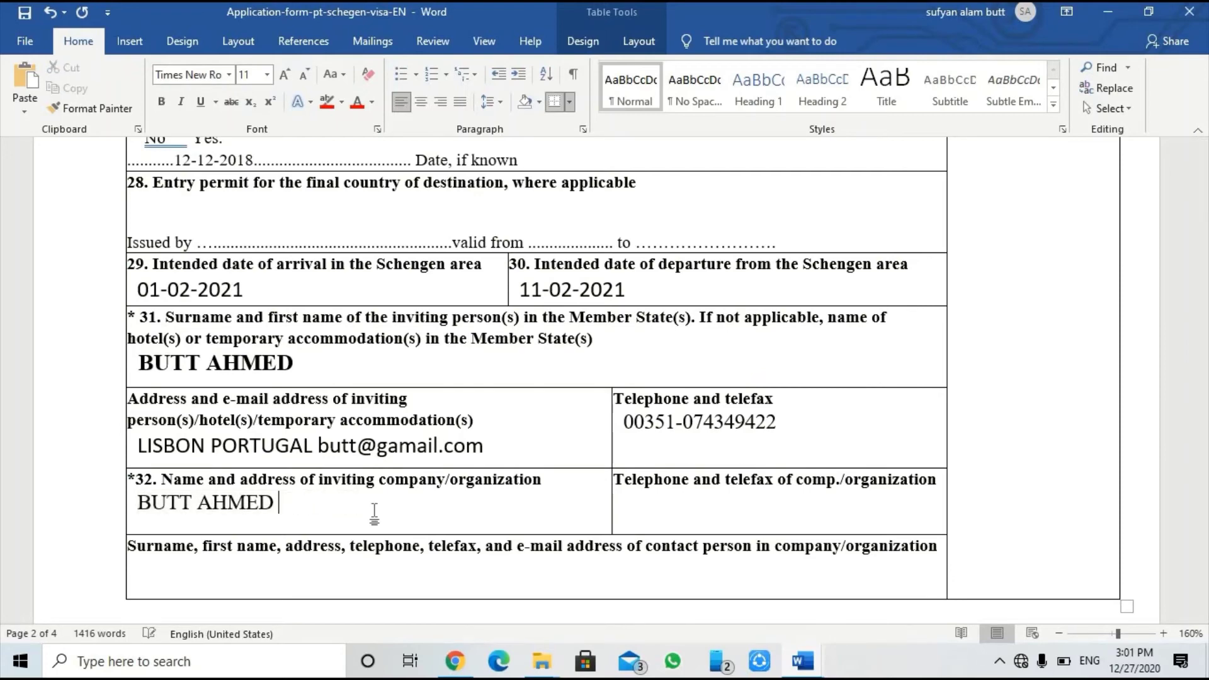
key(BackSpace)
key(BackSpace)
key(BackSpace)
key(BackSpace)
key(BackSpace)
key(BackSpace)
key(BackSpace)
key(BackSpace)
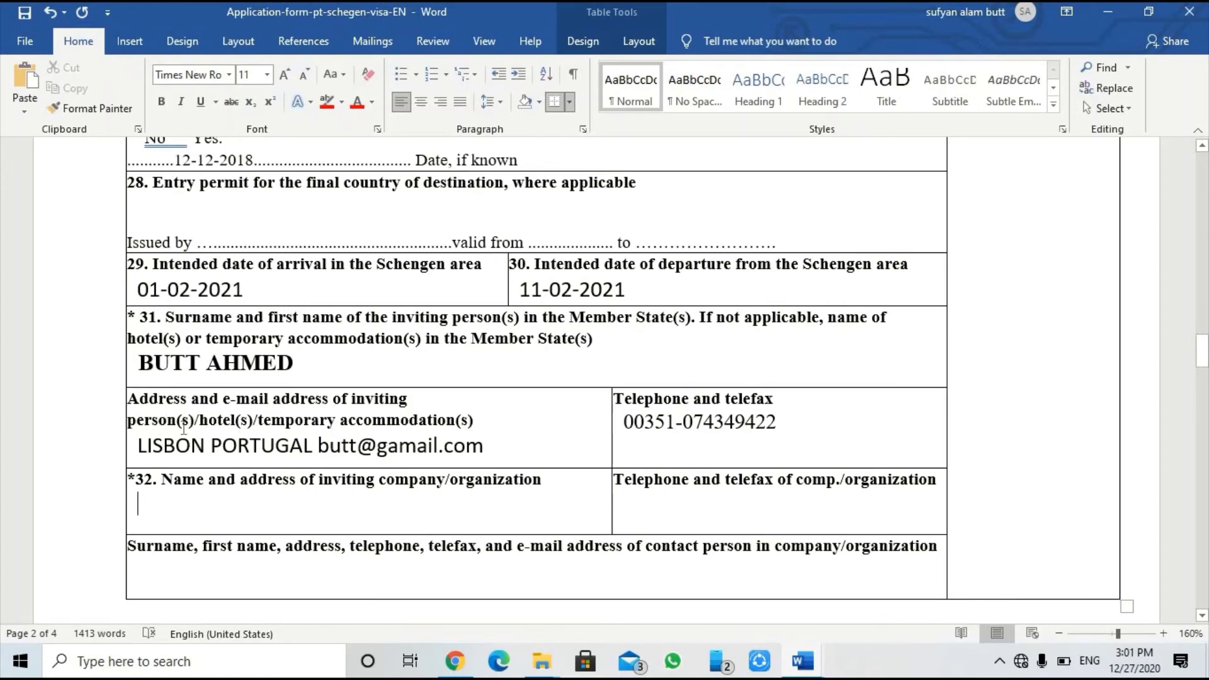
text(PHILI)
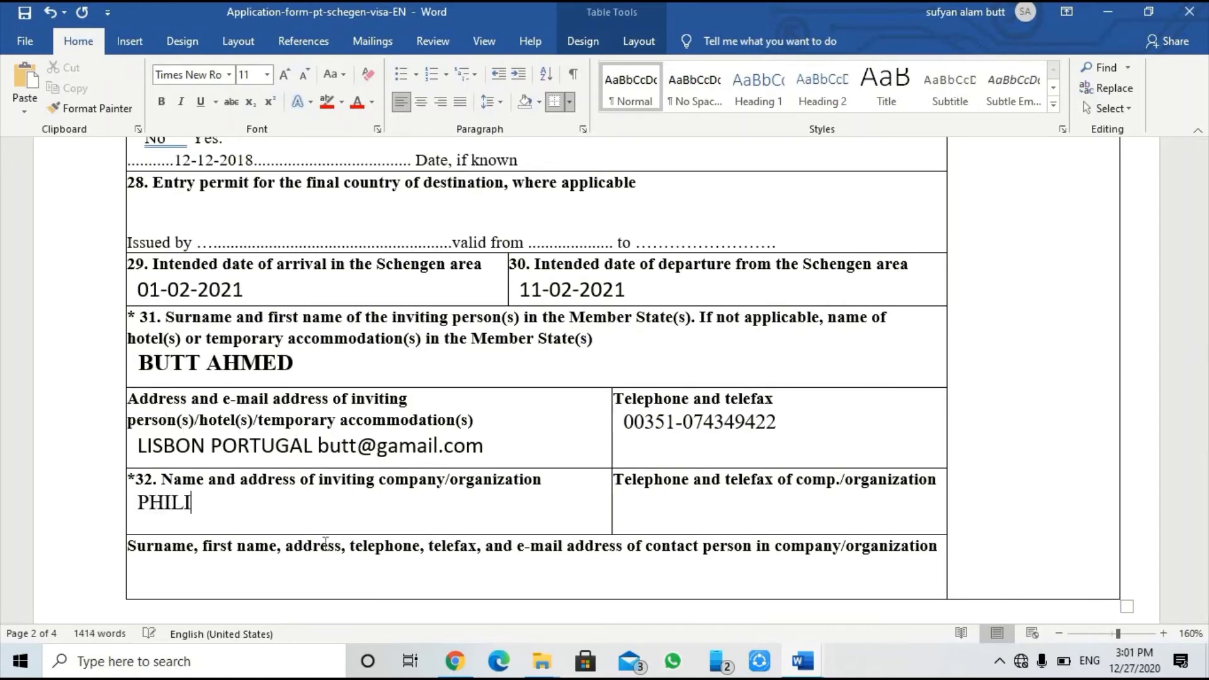
text(PS PVT LTD)
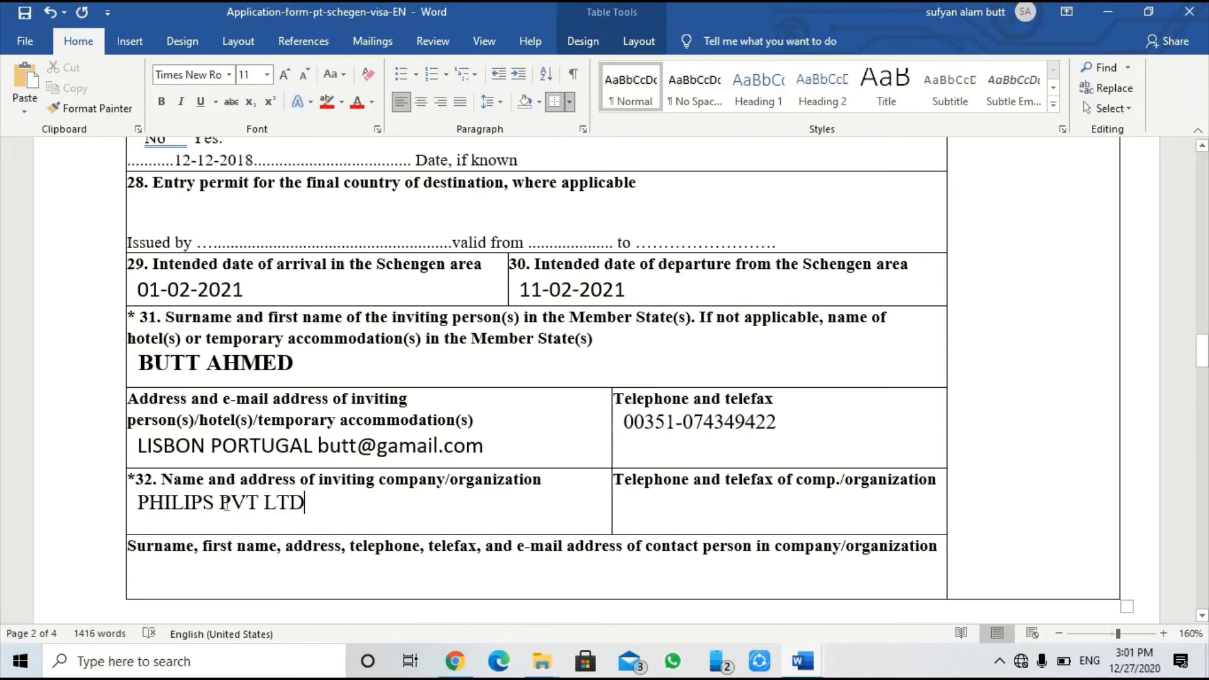
Step: Enter the company's telephone and telefax number in the cell beside field 32
click(703, 515)
drag(138, 447, 473, 466)
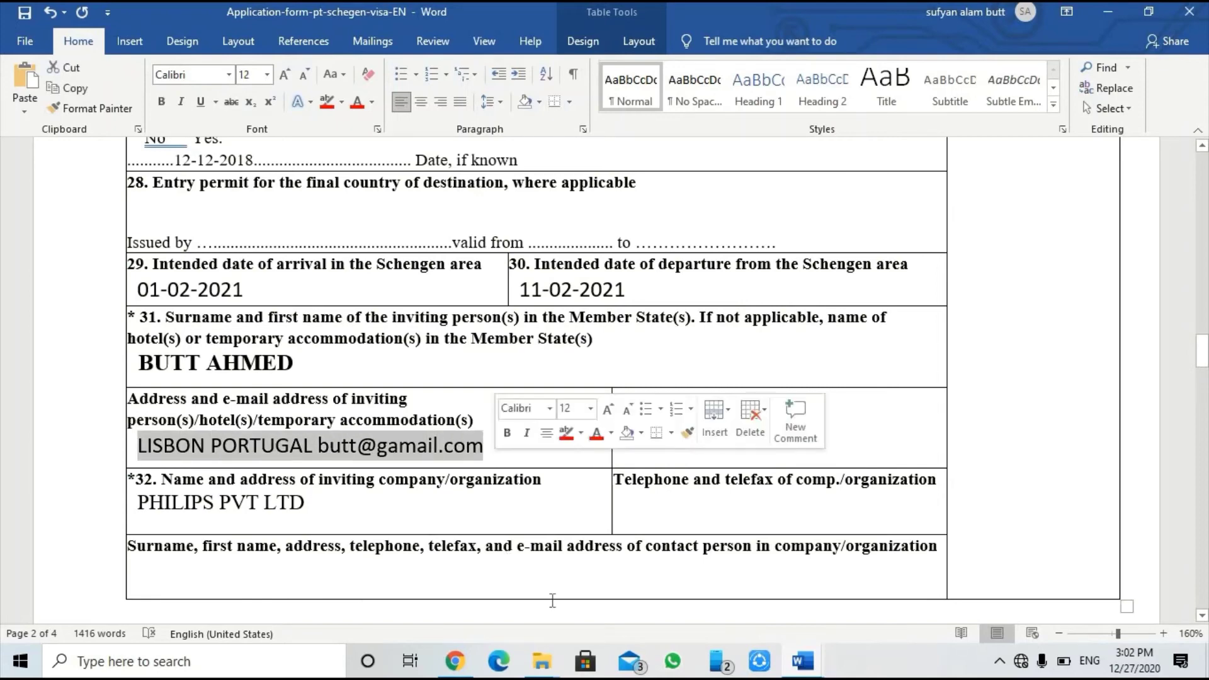
click(683, 525)
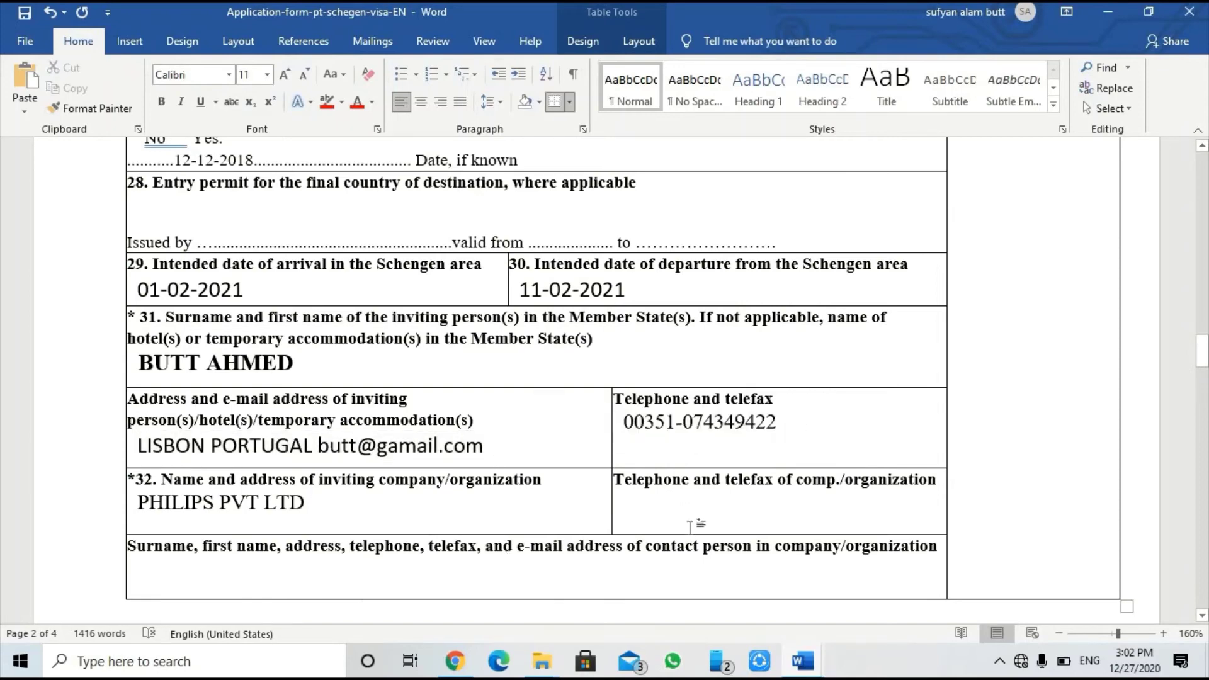
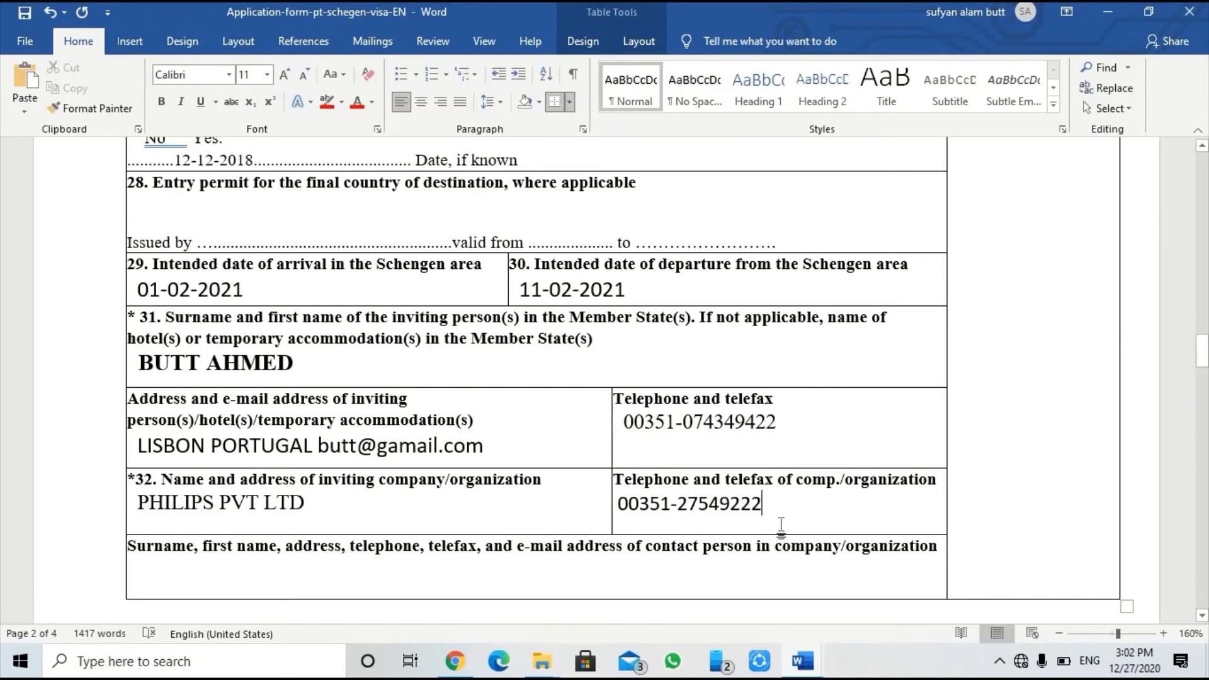
scroll(677, 516, down, 1)
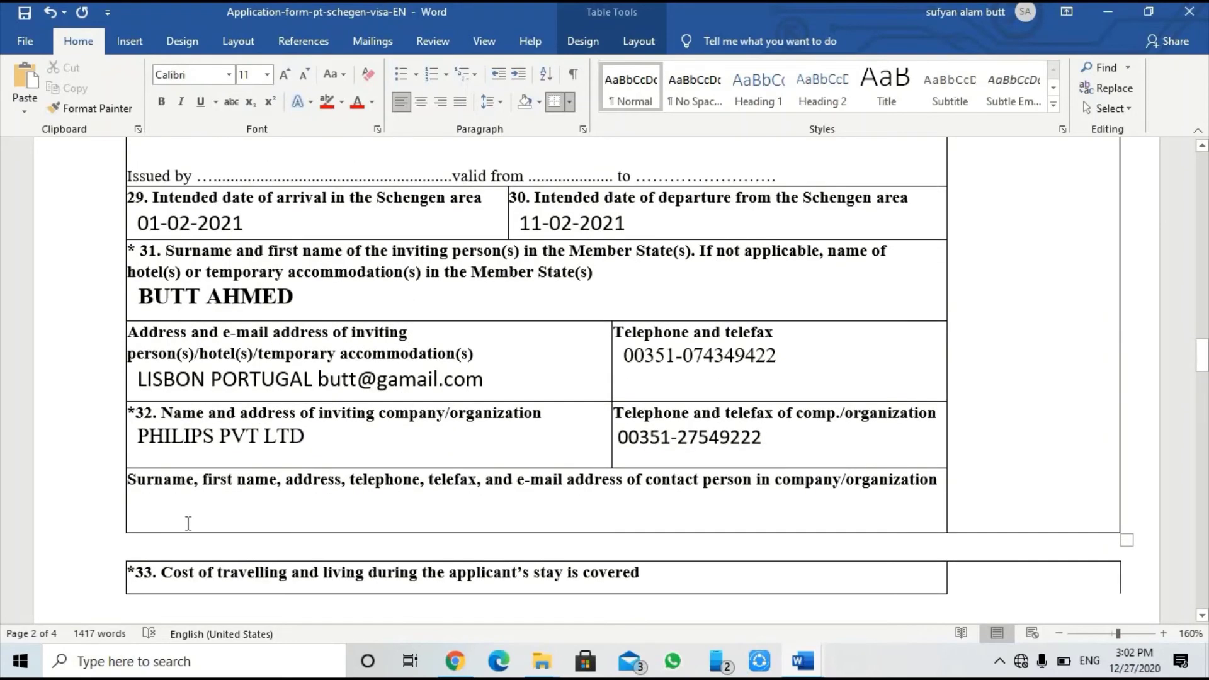
Step: Add a line under the contact-person heading with the contact's name, LISBON, telephone and e-mail
click(173, 480)
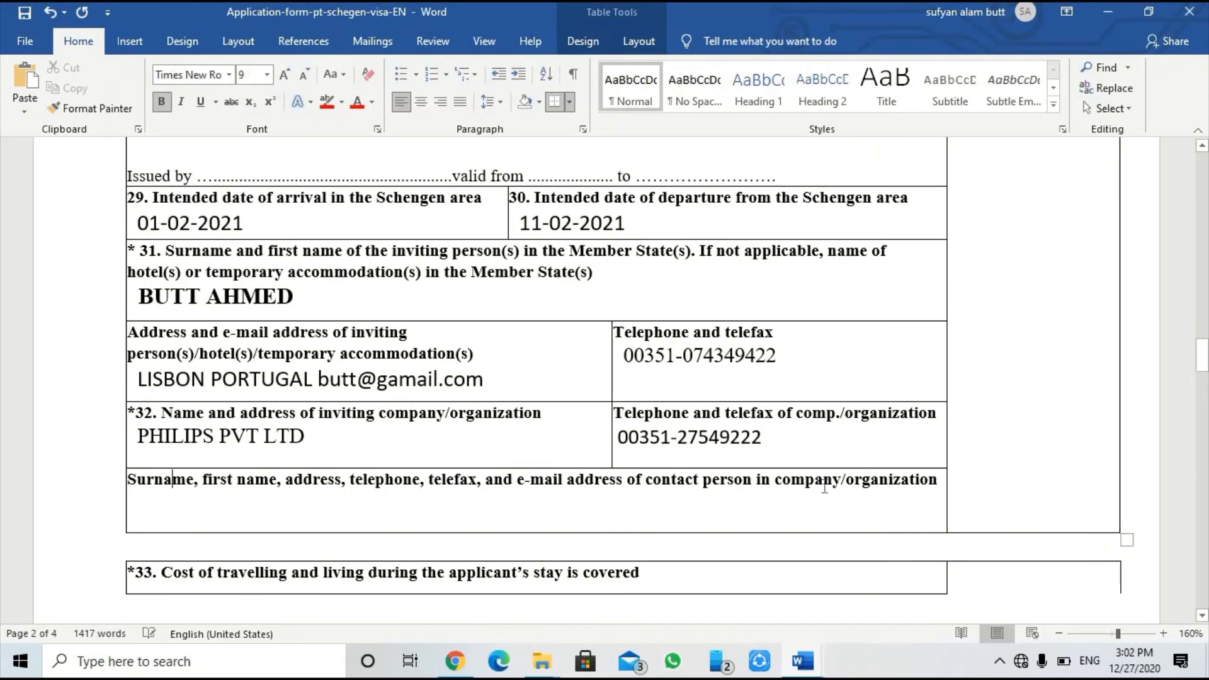
click(943, 479)
key(Return)
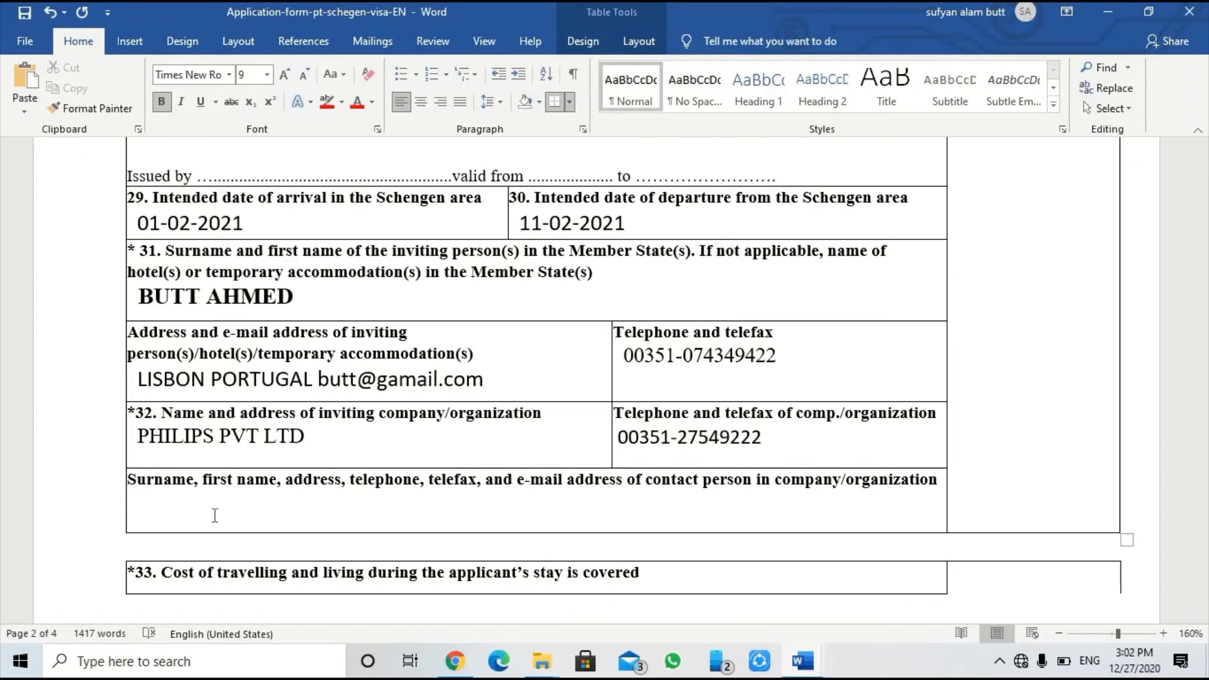
text(A)
key(BackSpace)
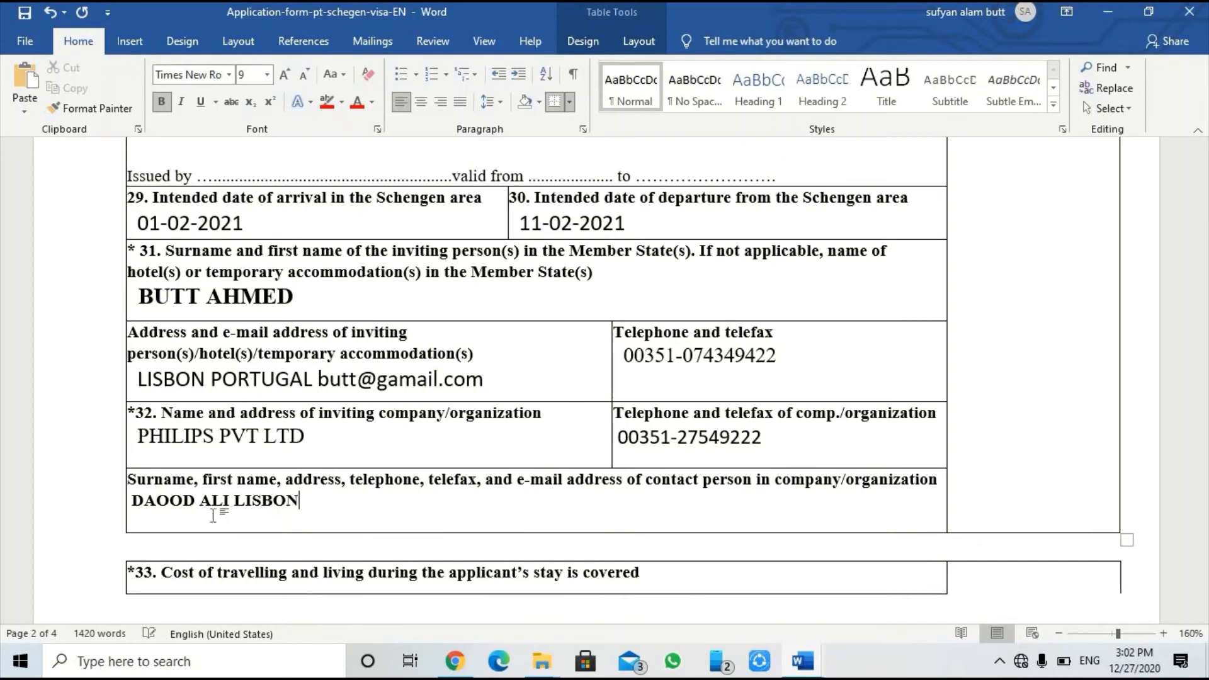
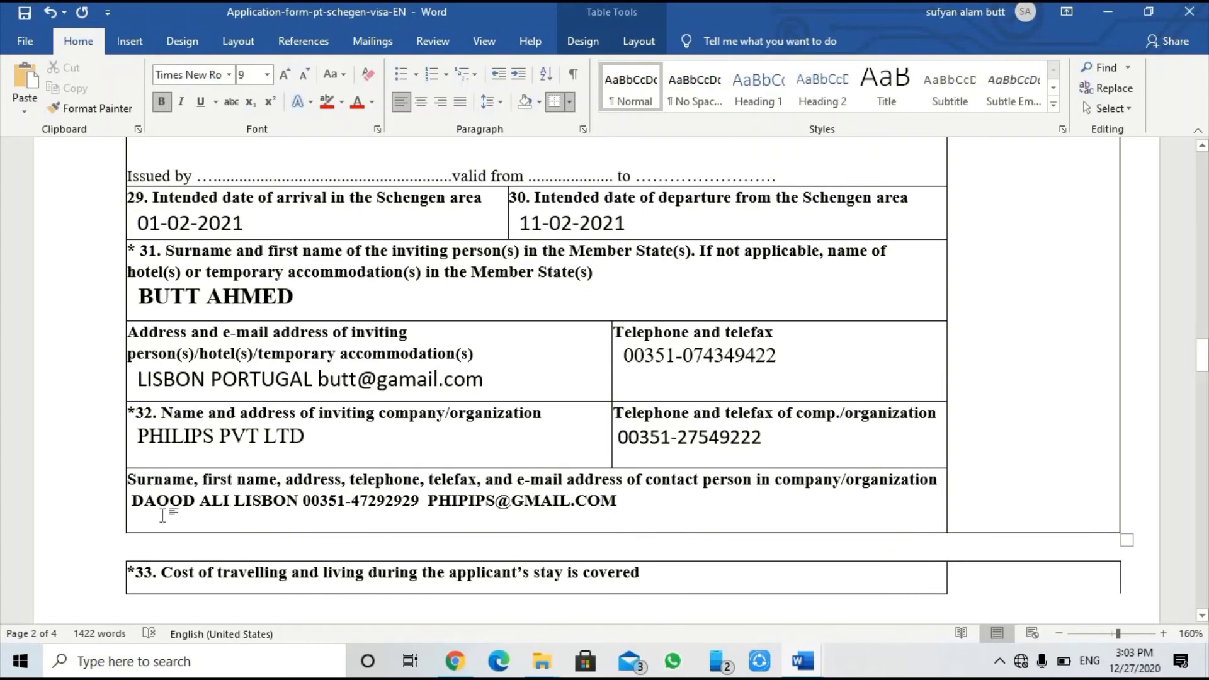
scroll(207, 501, down, 1)
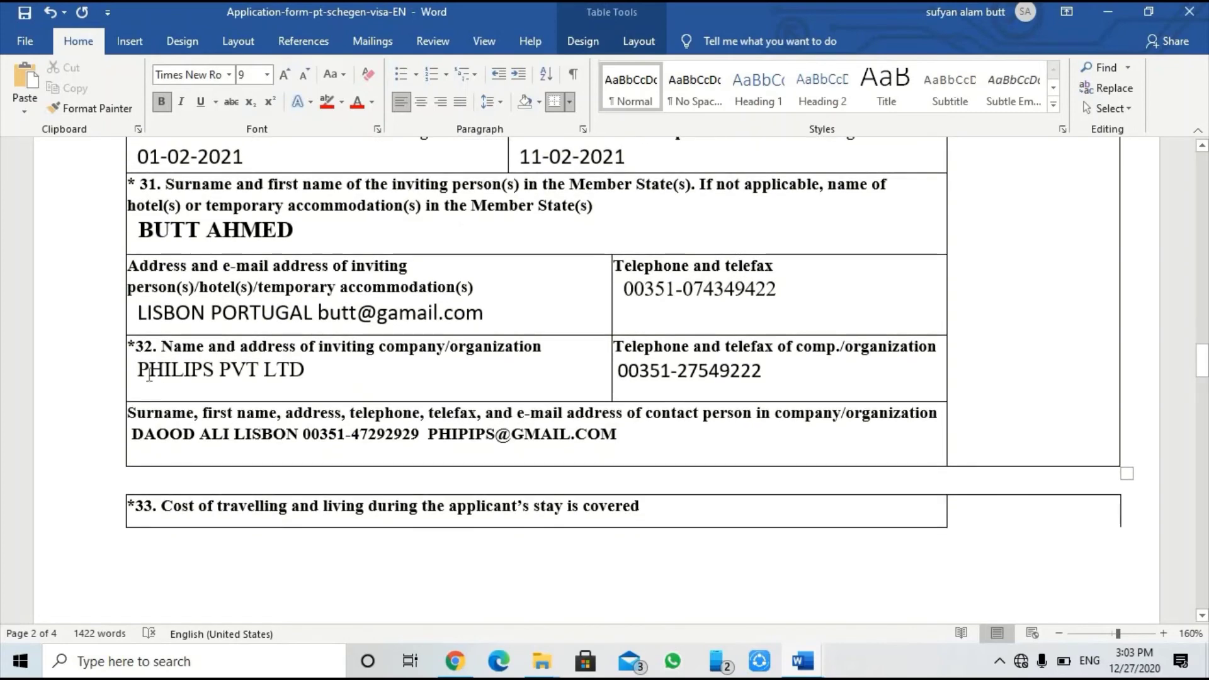
Step: Select the filled field 31 and 32 rows to review them, then scroll to field 33 on page 3
drag(133, 346, 306, 444)
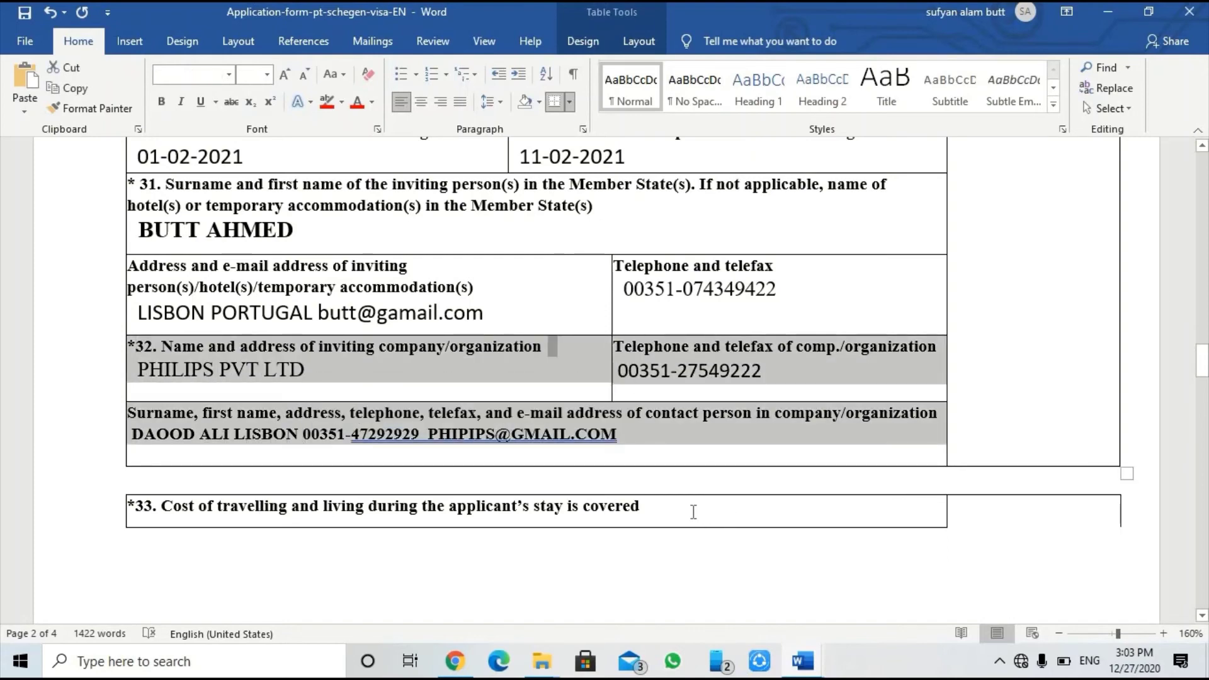
mouse_move(128, 473)
scroll(365, 466, up, 1)
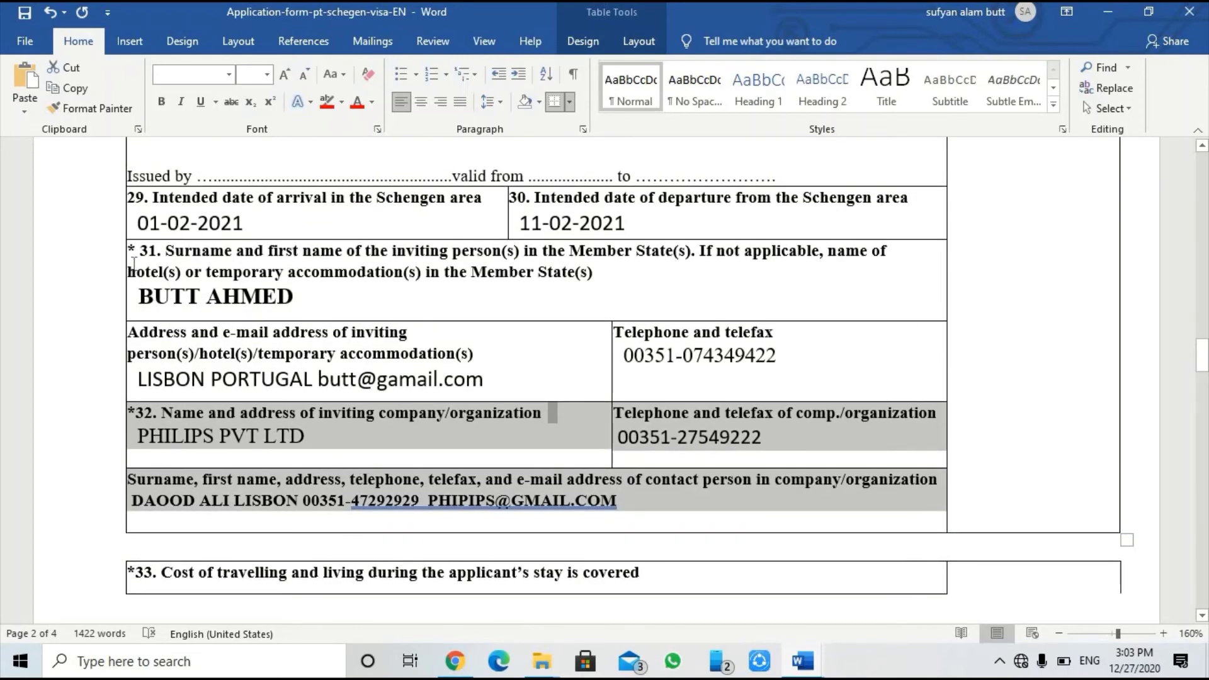
drag(130, 252, 205, 300)
drag(206, 387, 687, 375)
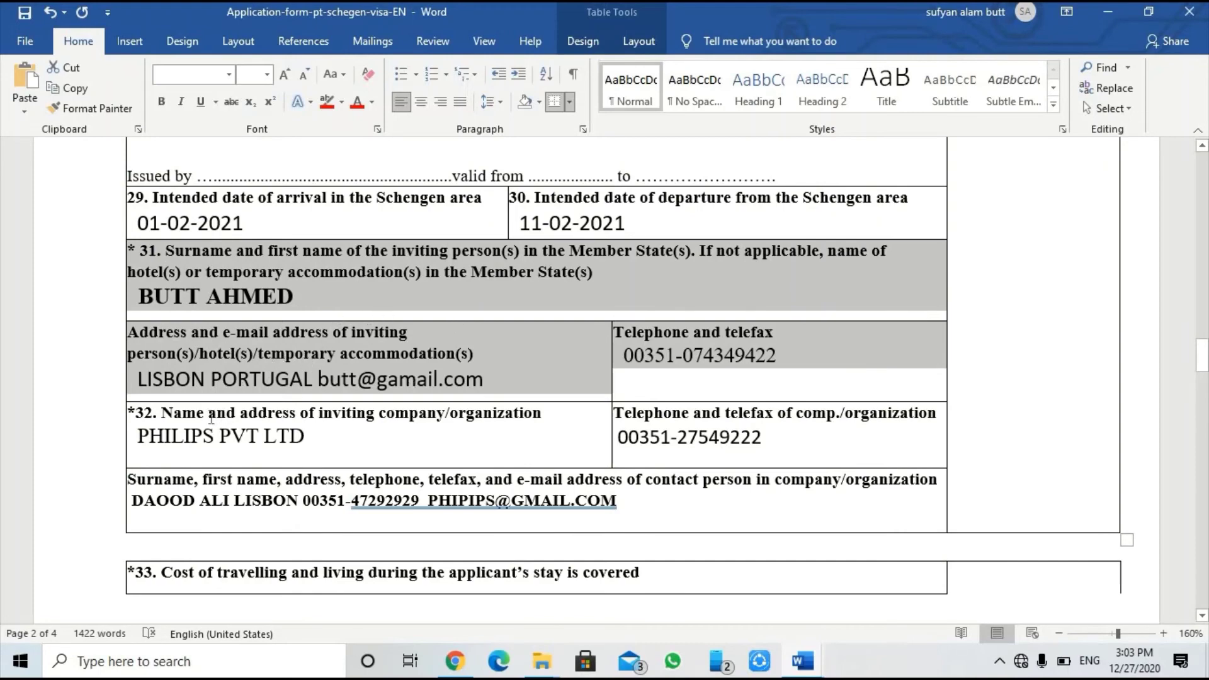
scroll(147, 539, down, 5)
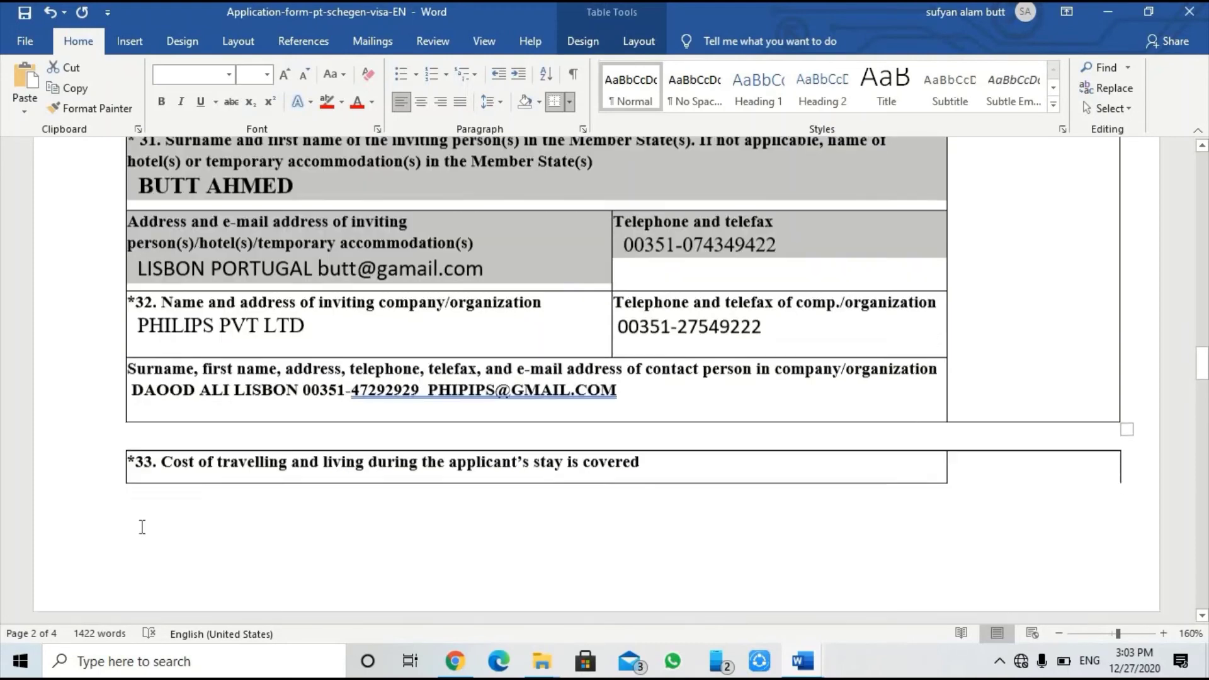
scroll(132, 455, up, 1)
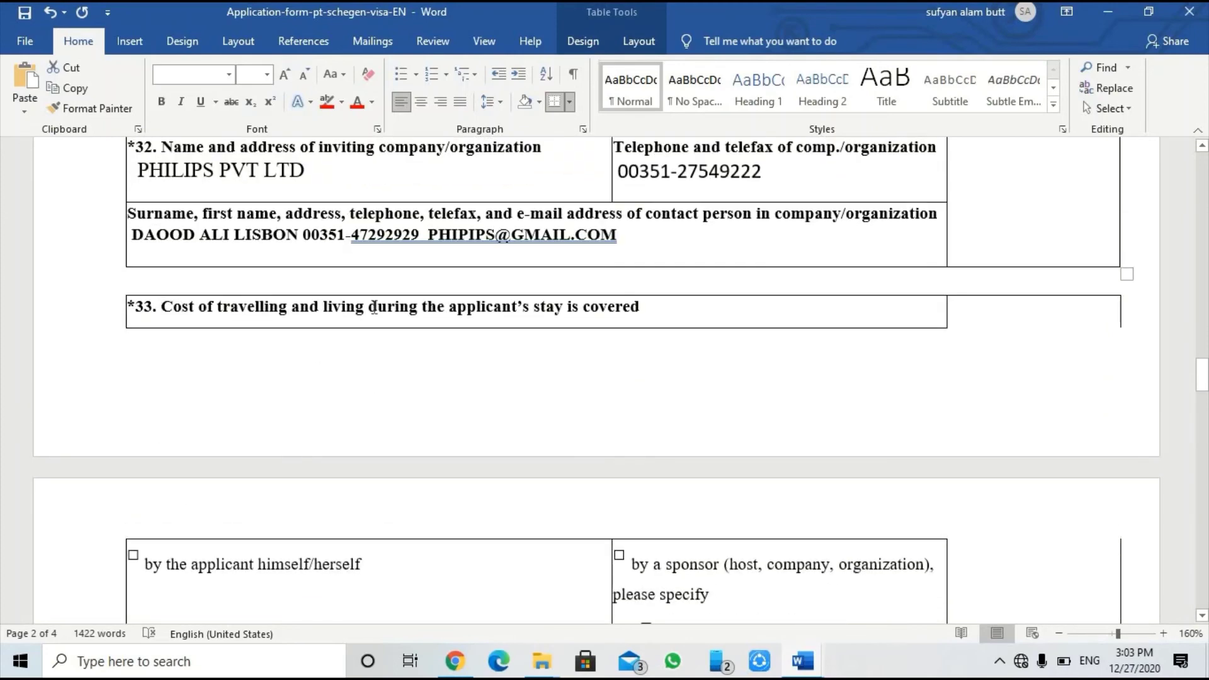
scroll(506, 406, down, 5)
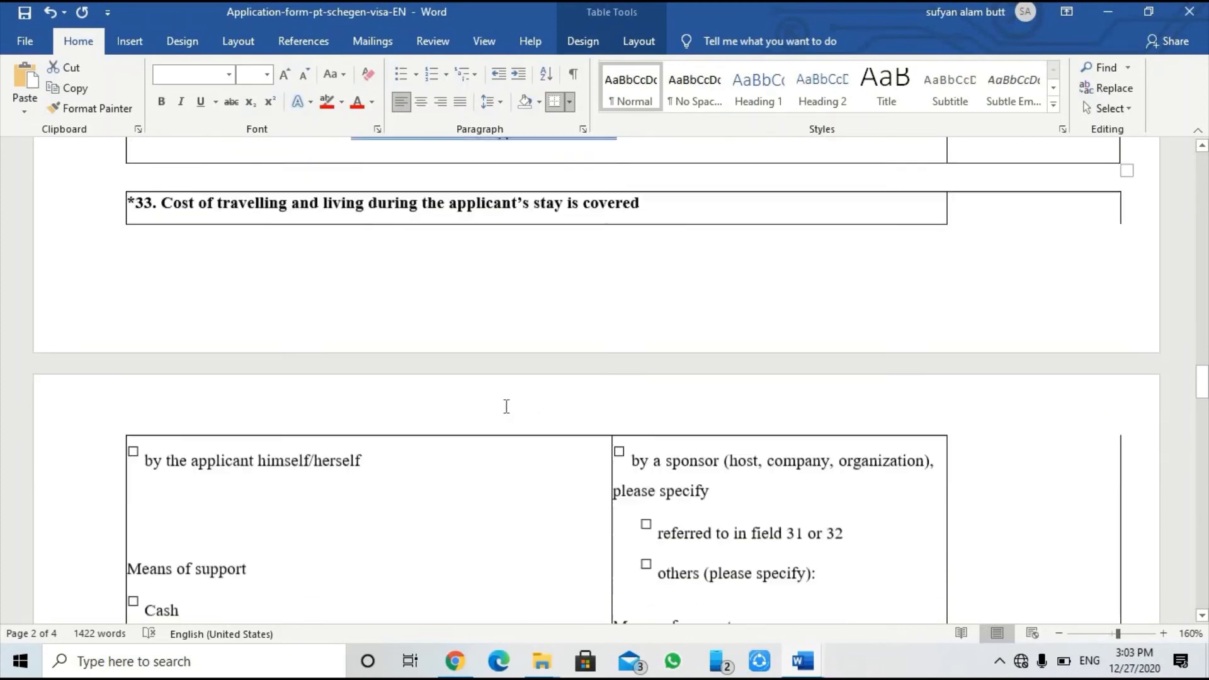
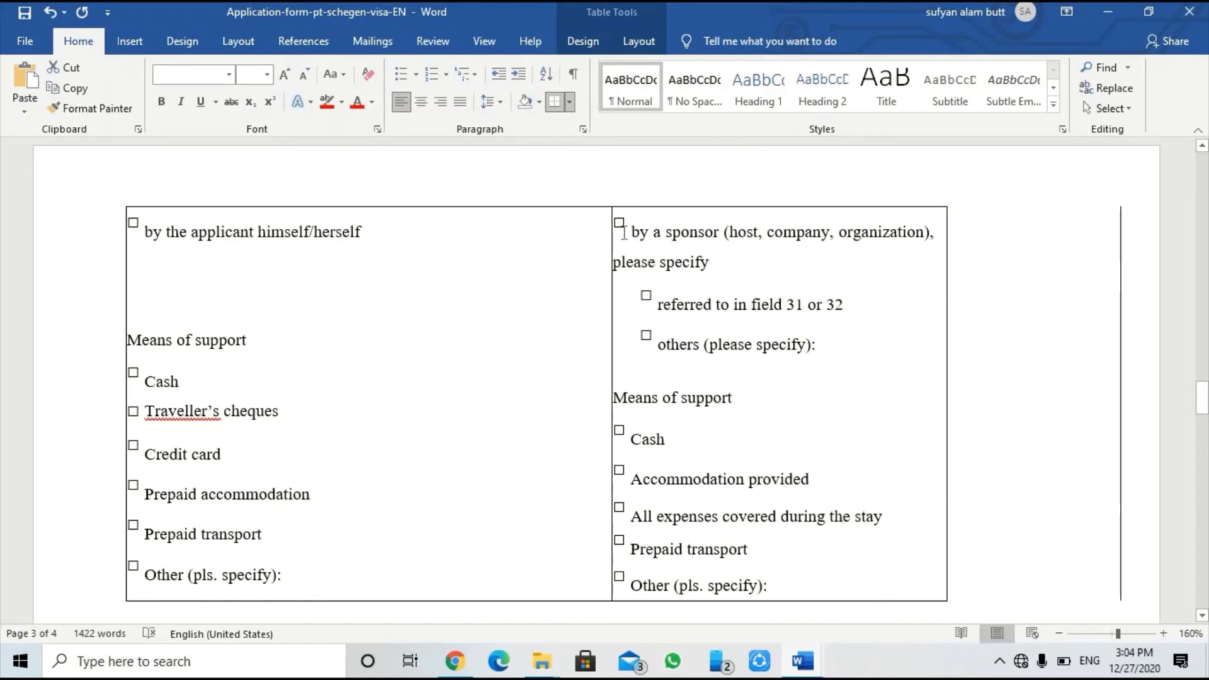
Step: Add HIMSELF on a new line under 'by the applicant himself/herself'
drag(637, 238, 804, 349)
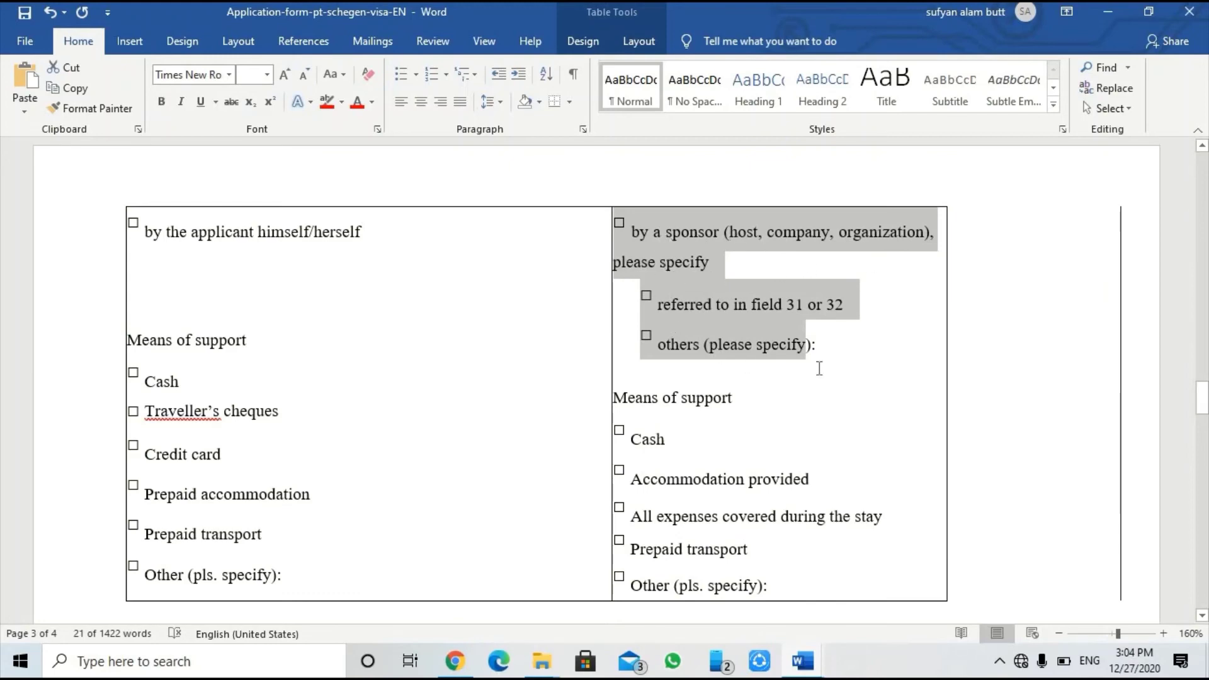
click(621, 226)
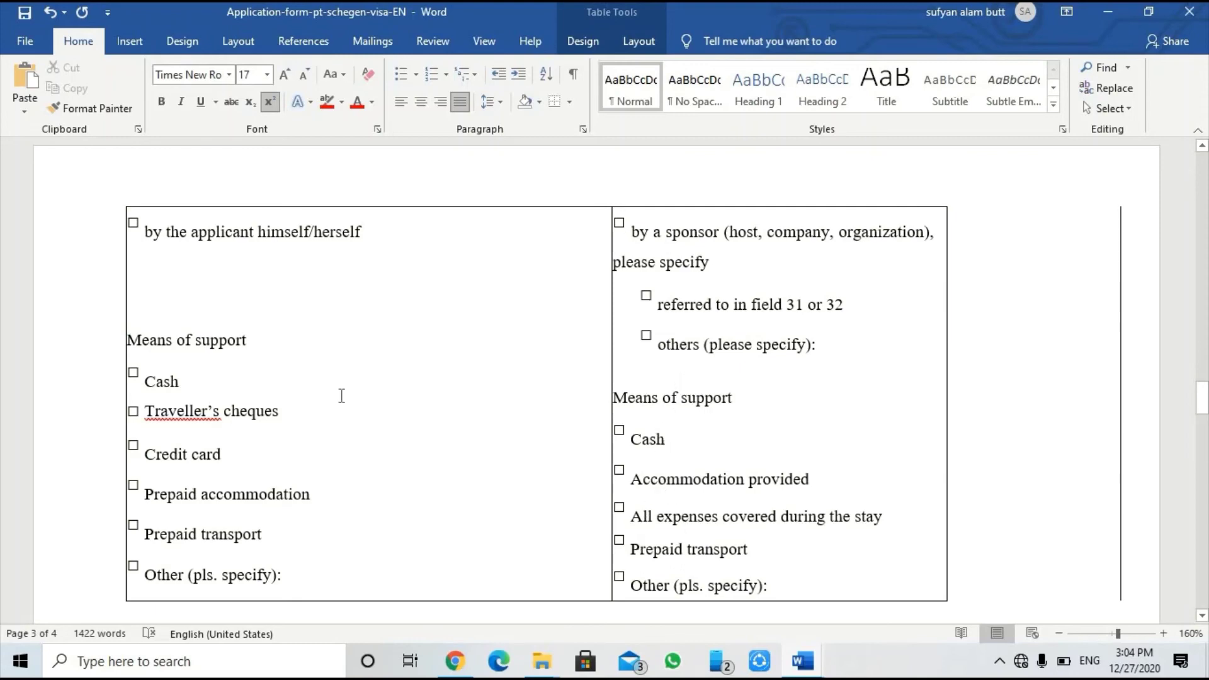
click(393, 232)
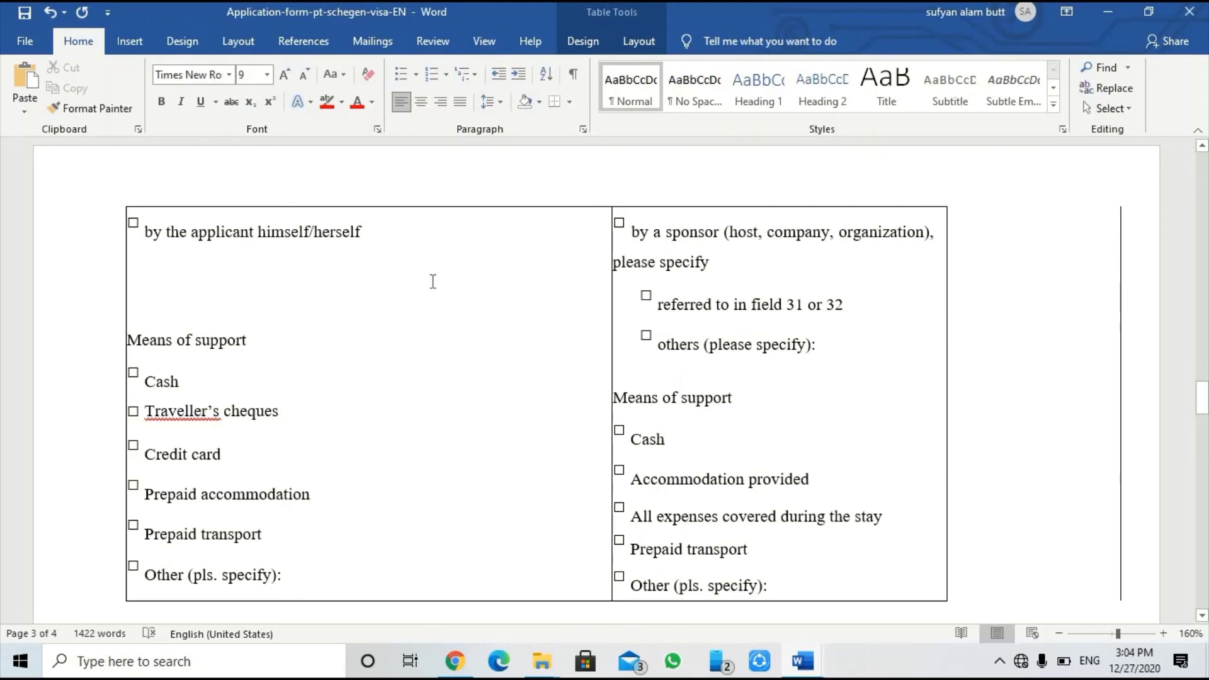
key(Return)
text(HIMSEL)
key(BackSpace)
key(BackSpace)
text(ELF)
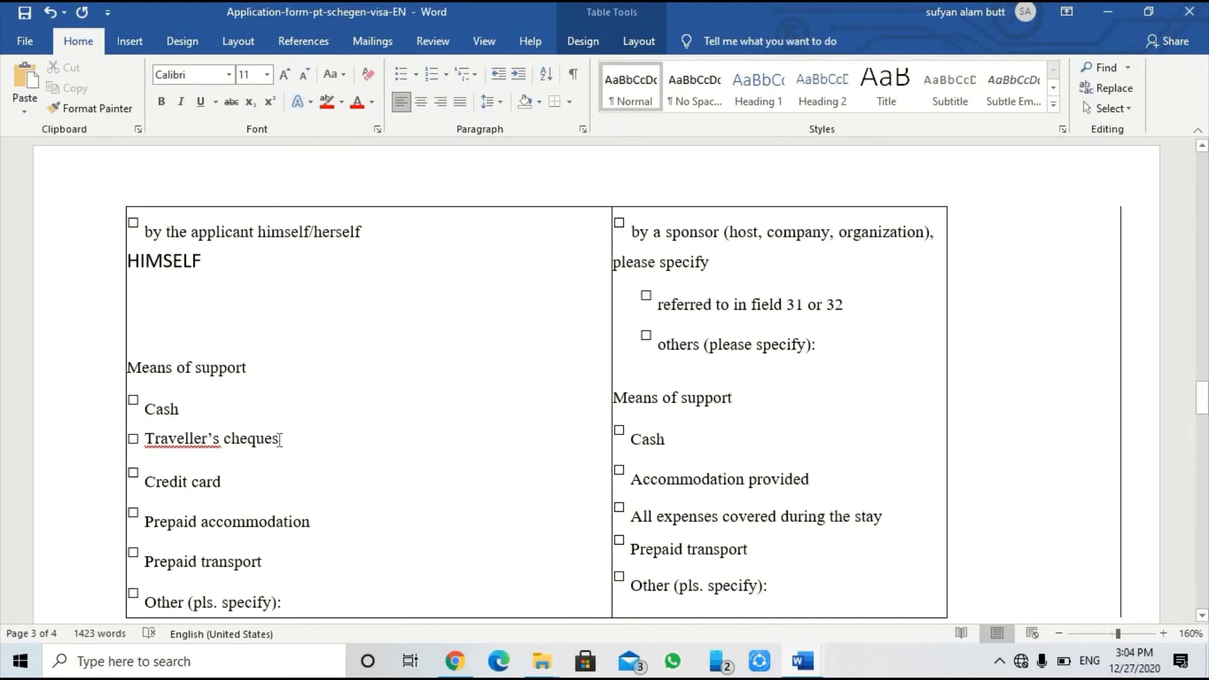
Step: Type CREDIT CARD beside the Credit card means-of-support option
scroll(258, 439, down, 1)
click(359, 424)
text(CREDIT CARD)
scroll(362, 422, down, 5)
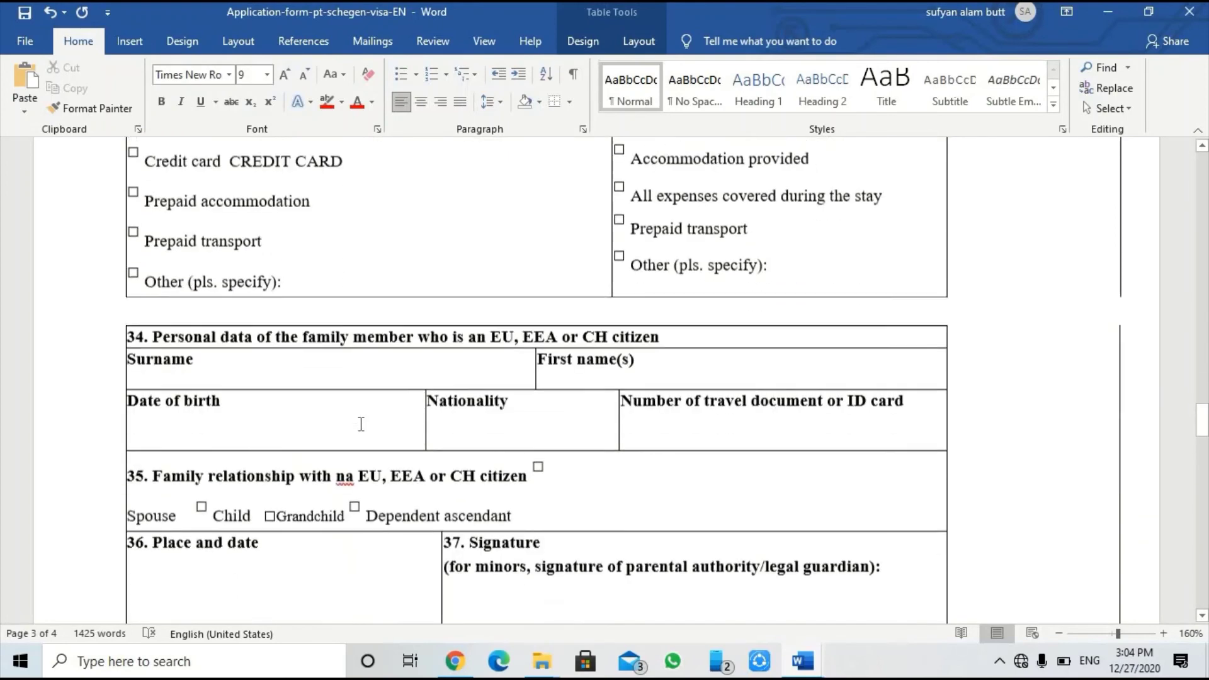
Step: Enter the family member's surname and first name on new lines in section 34
scroll(358, 424, down, 3)
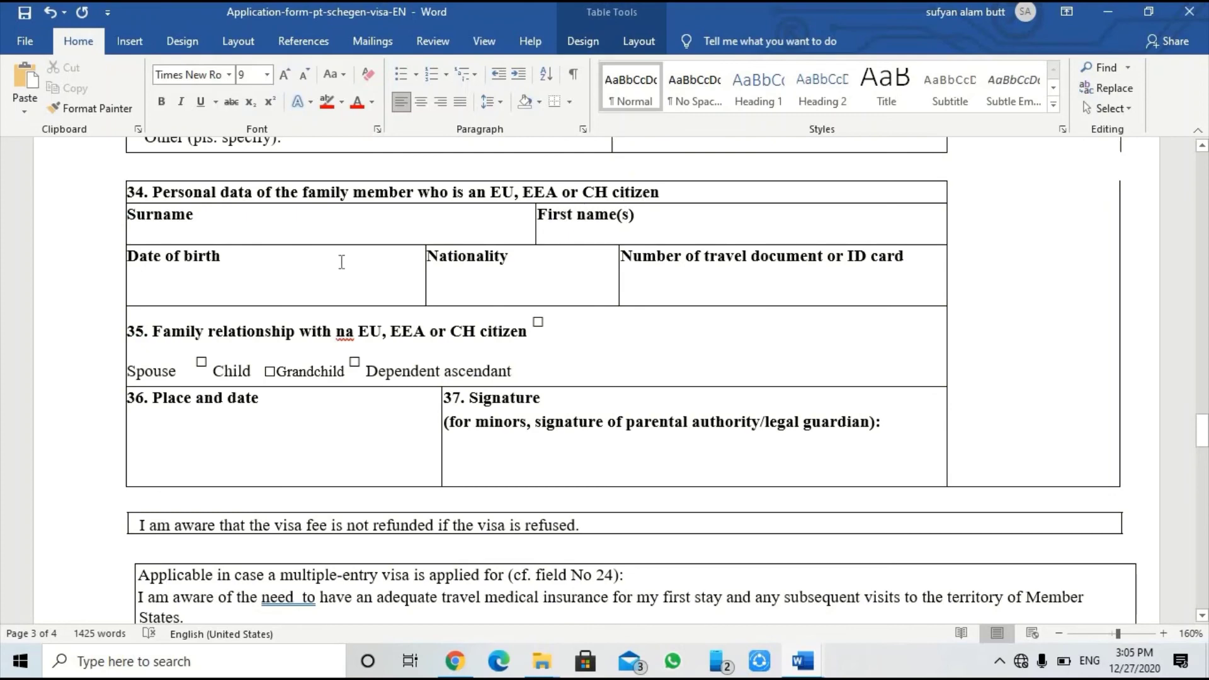
click(311, 288)
click(252, 240)
key(Return)
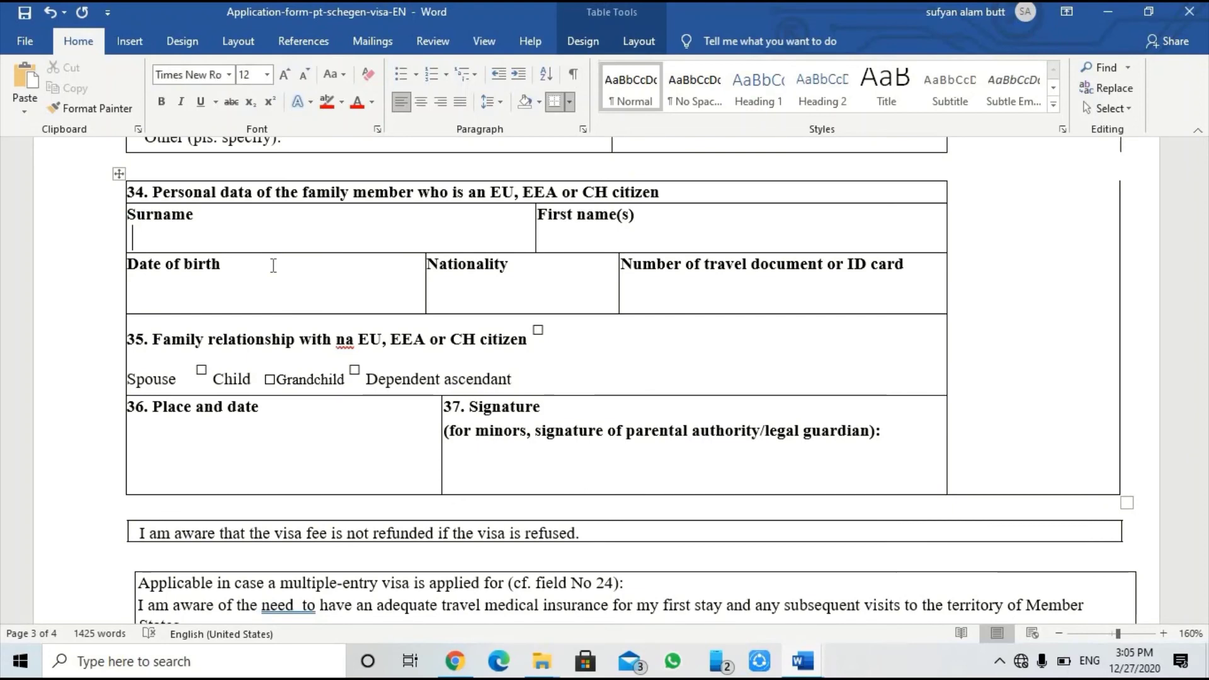
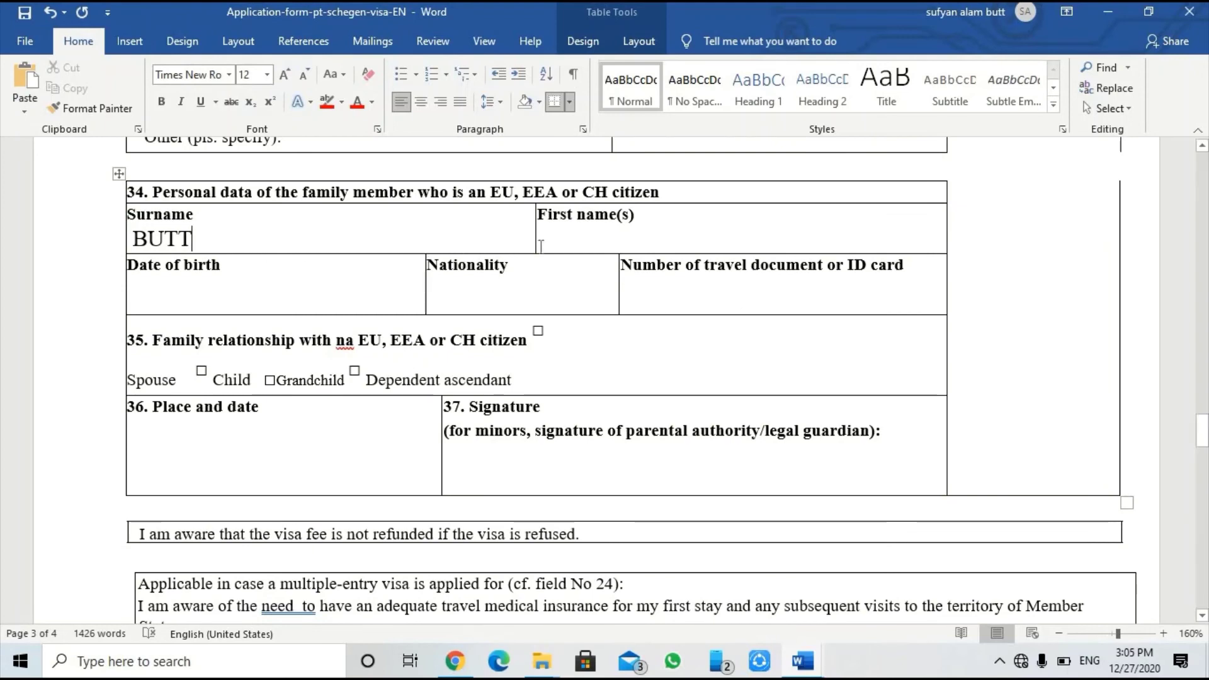
click(568, 240)
click(641, 216)
key(Down)
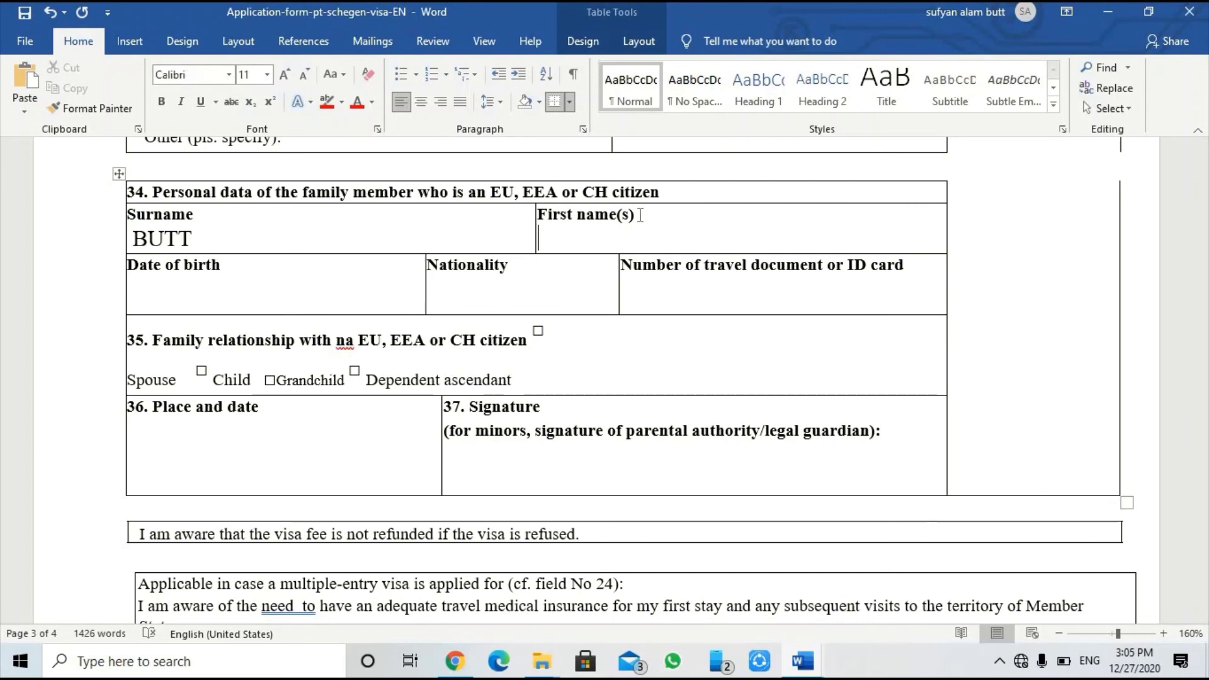
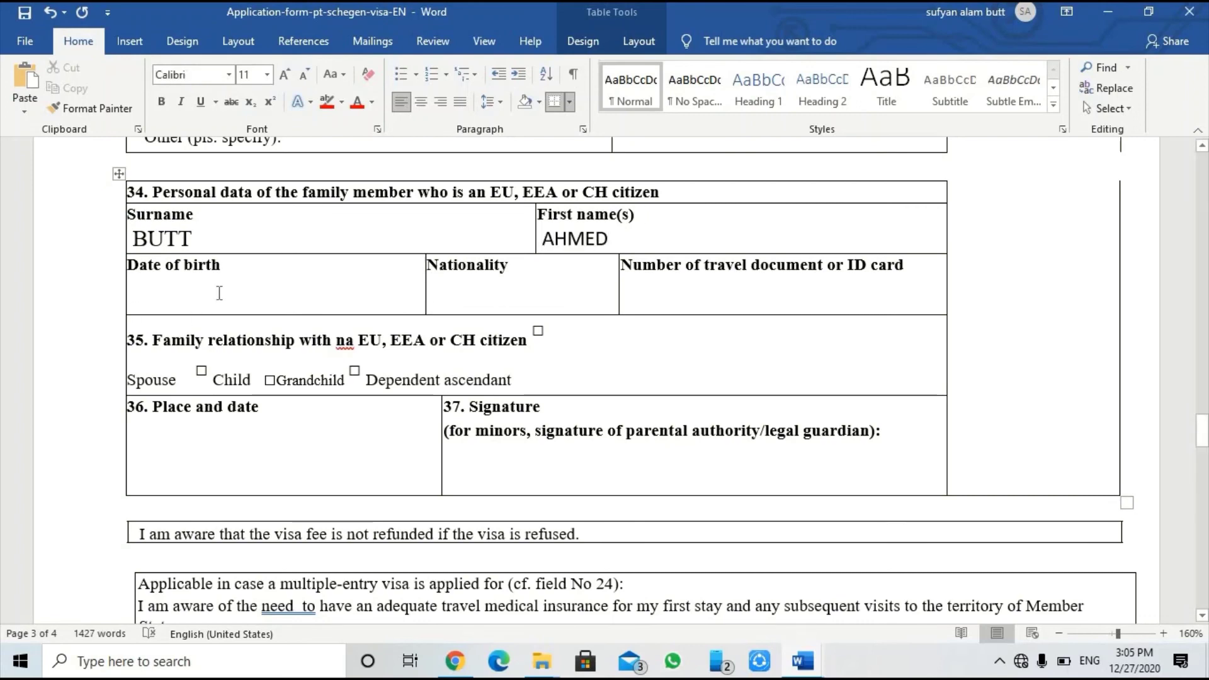
click(256, 271)
key(Down)
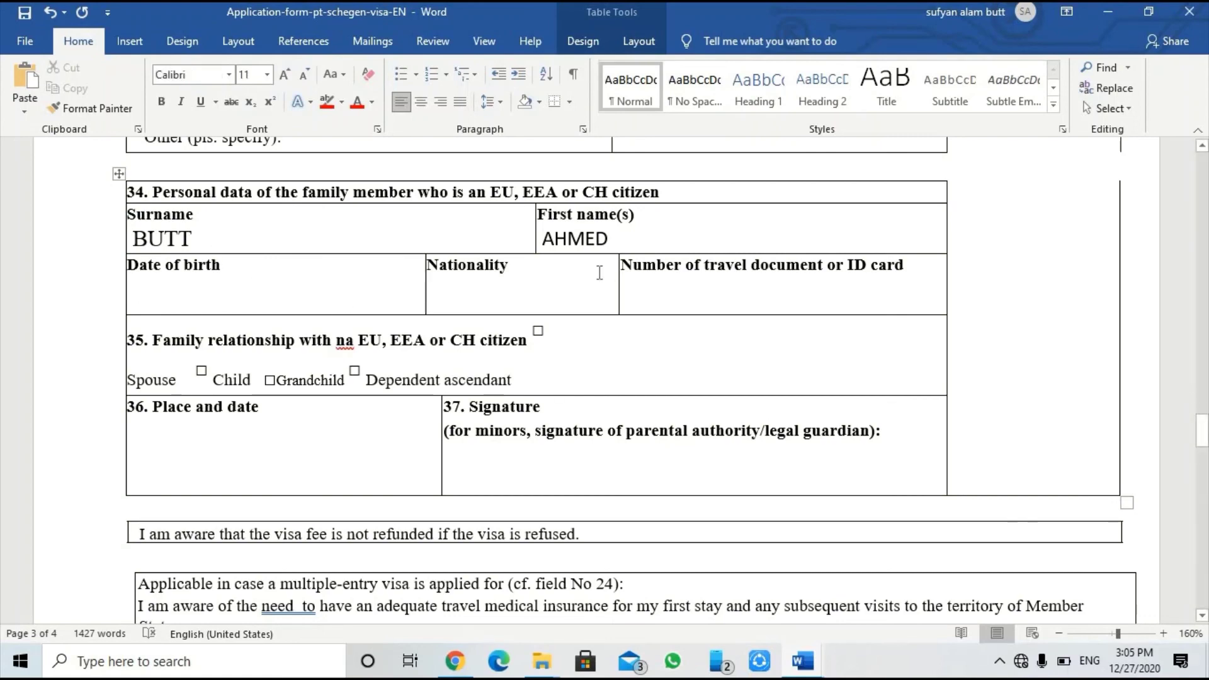
click(119, 174)
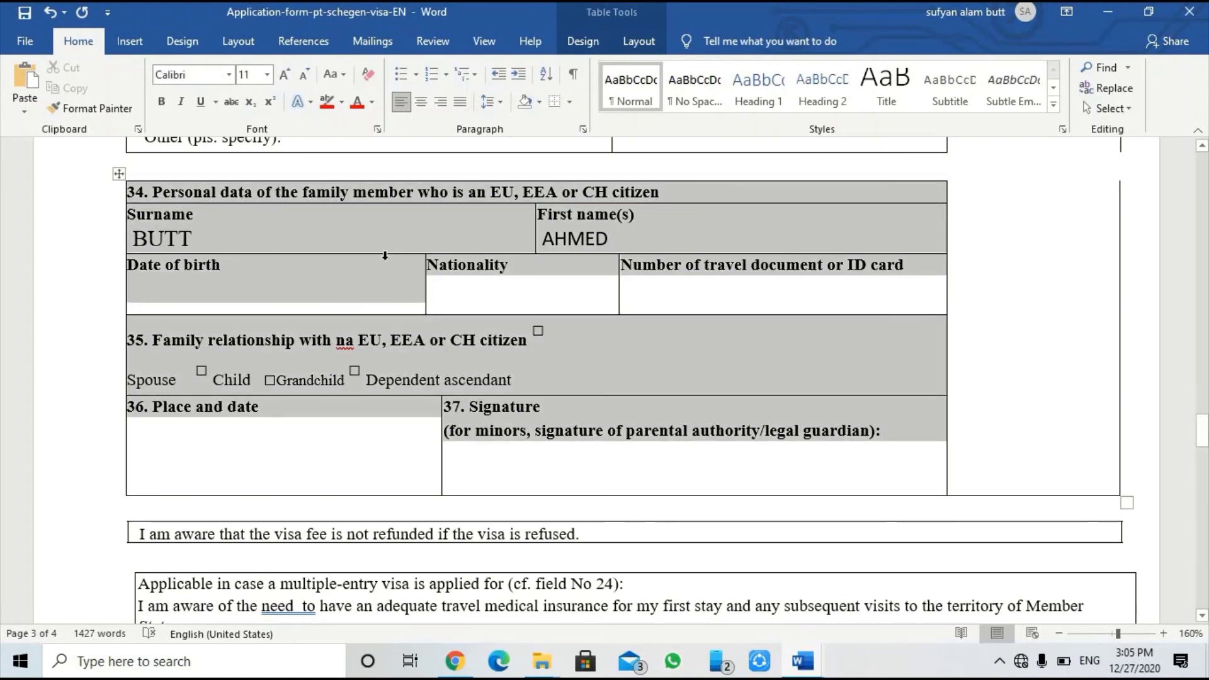
click(252, 287)
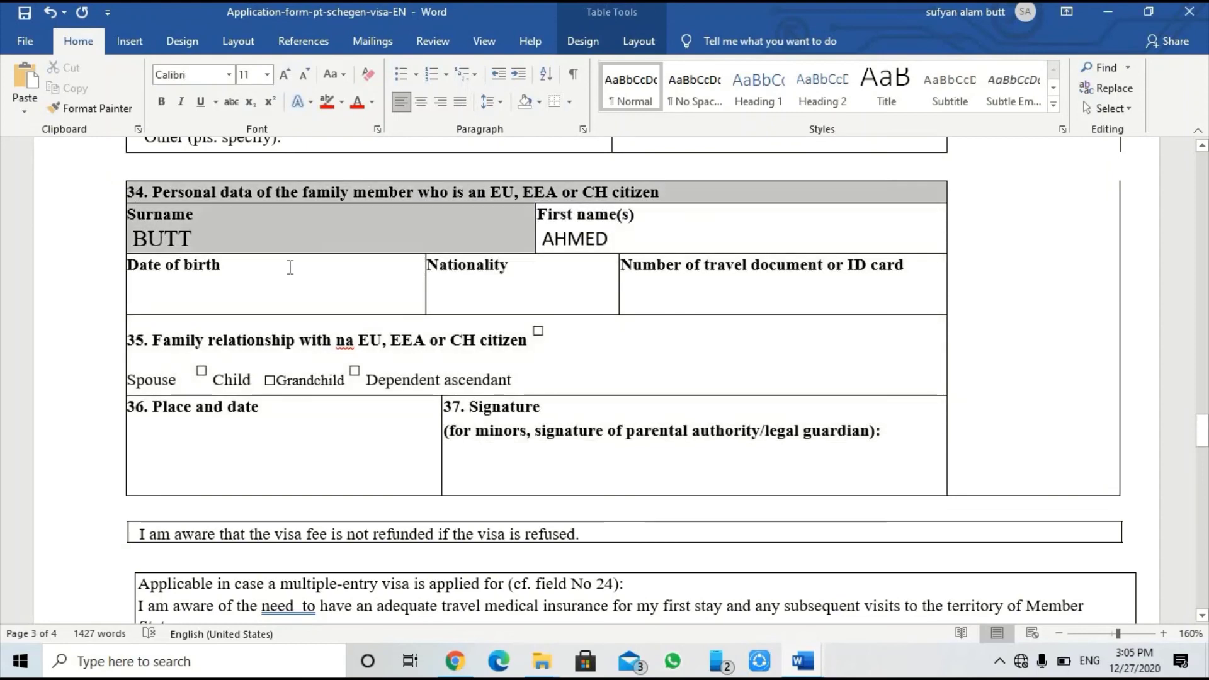
drag(582, 282, 680, 292)
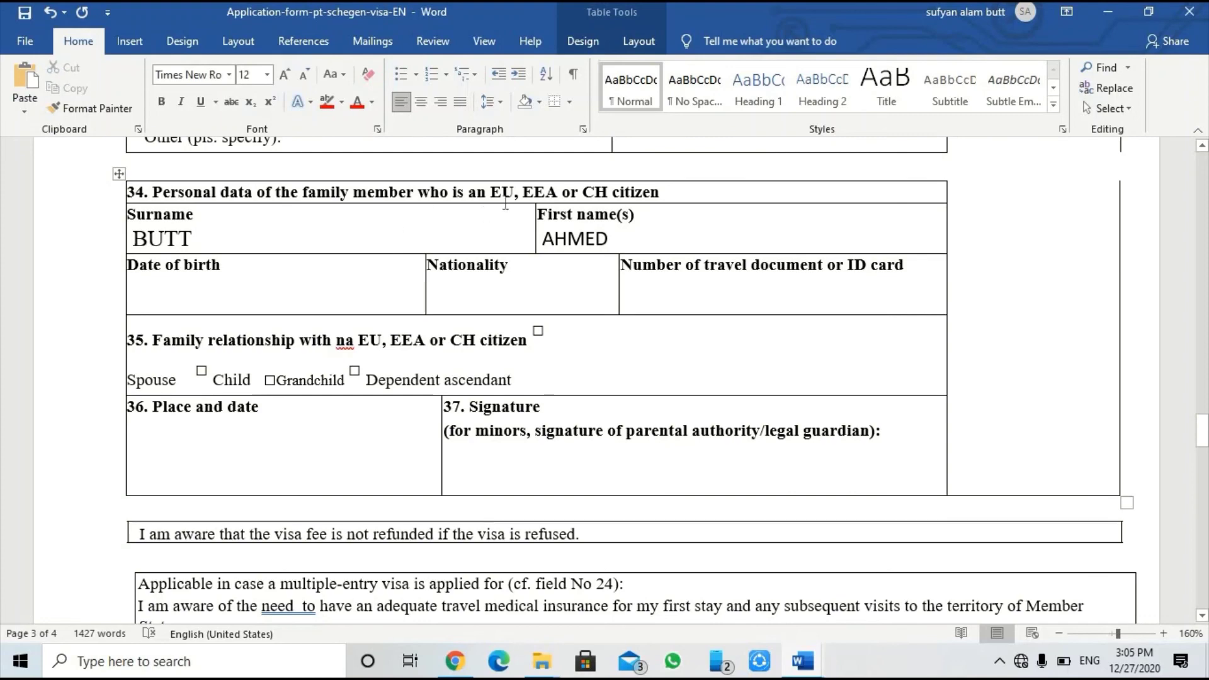
click(302, 300)
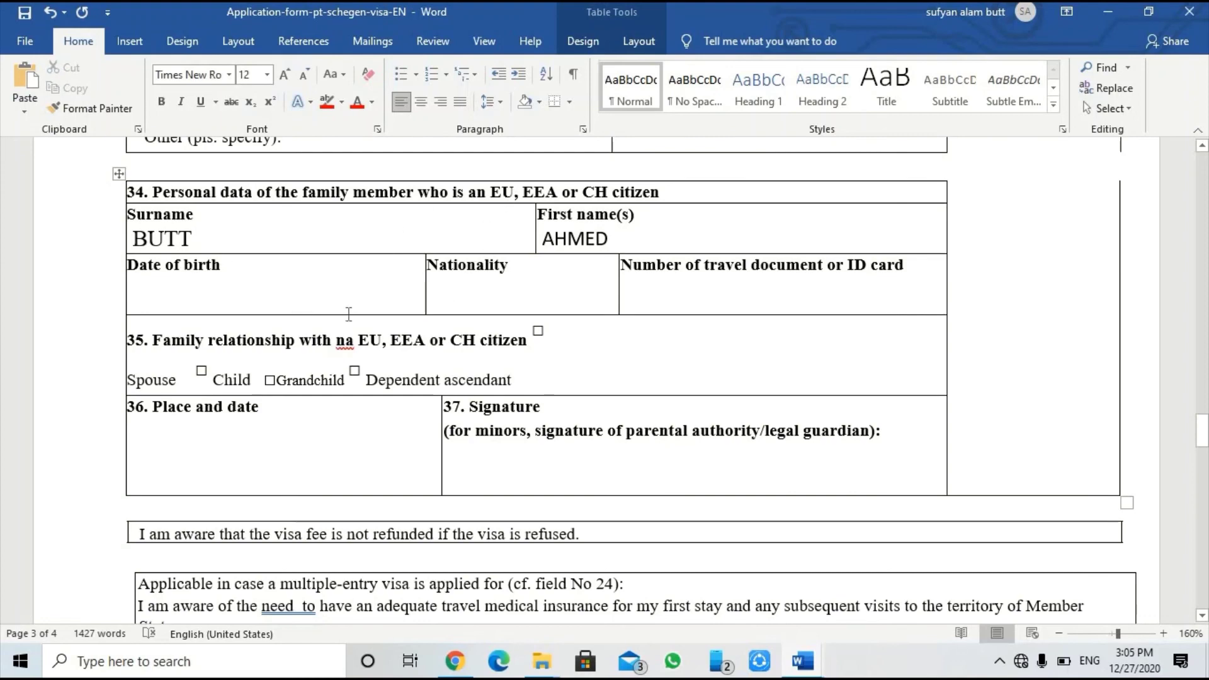
key(Return)
text(01)
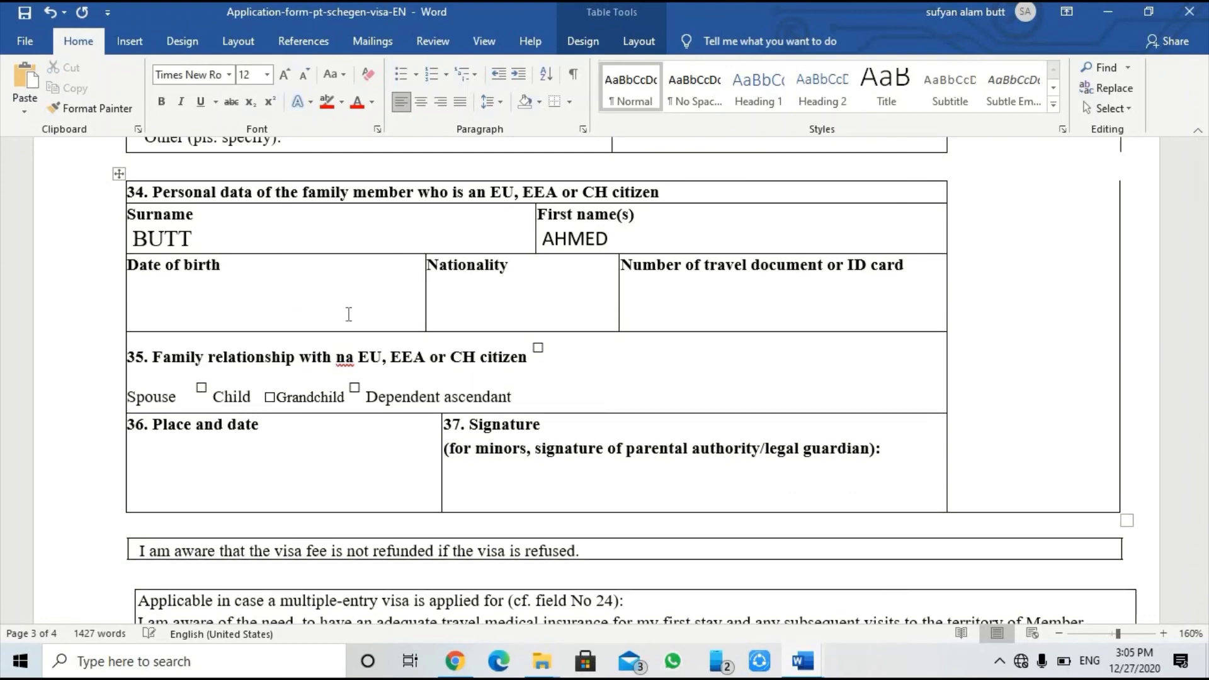
text(-04-1976)
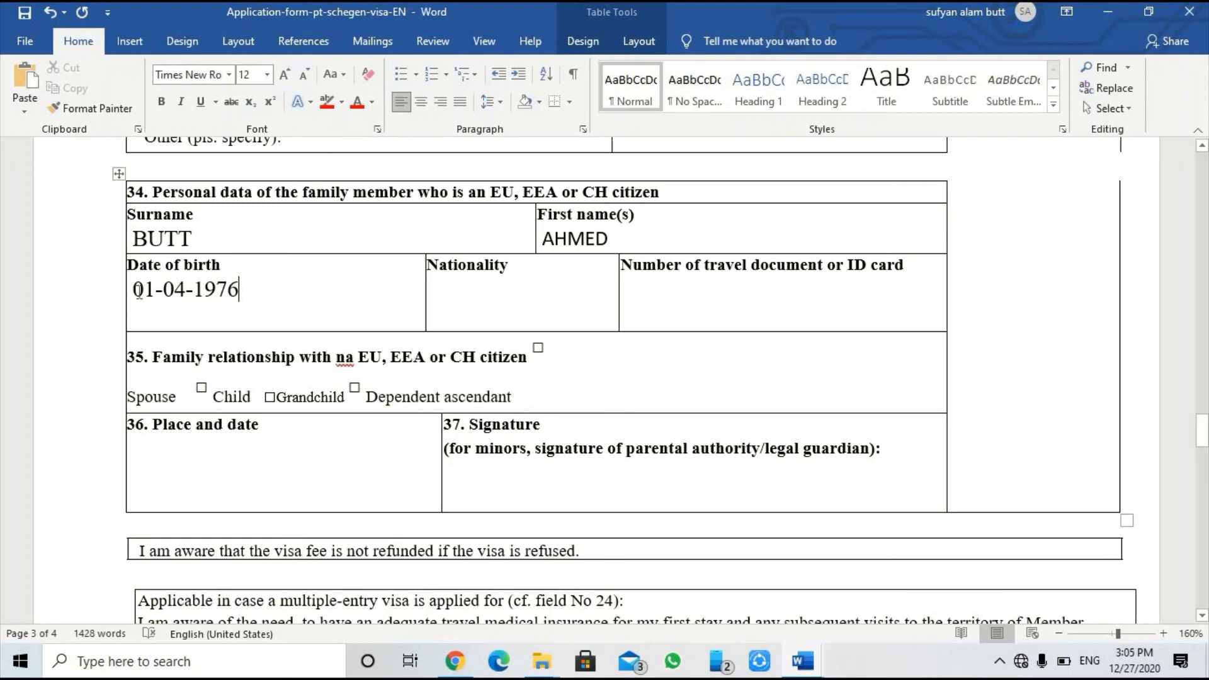
Step: Enter PORTUGAL as the family member's nationality
drag(133, 290, 228, 309)
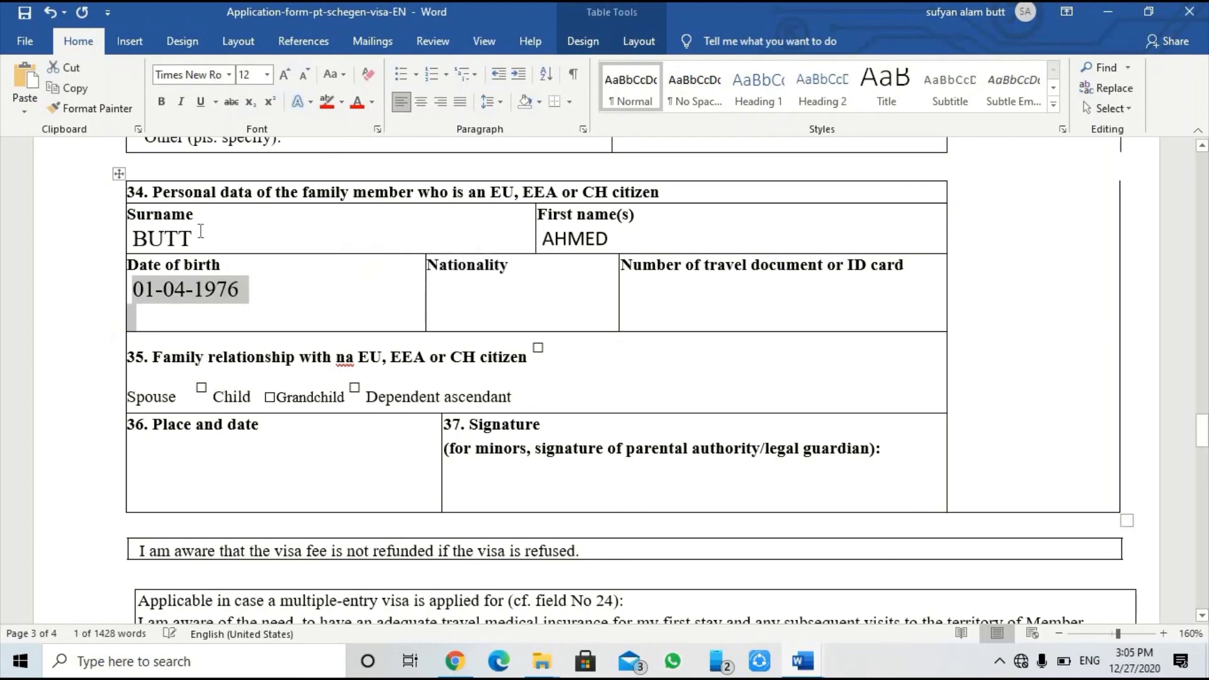
click(520, 269)
click(588, 329)
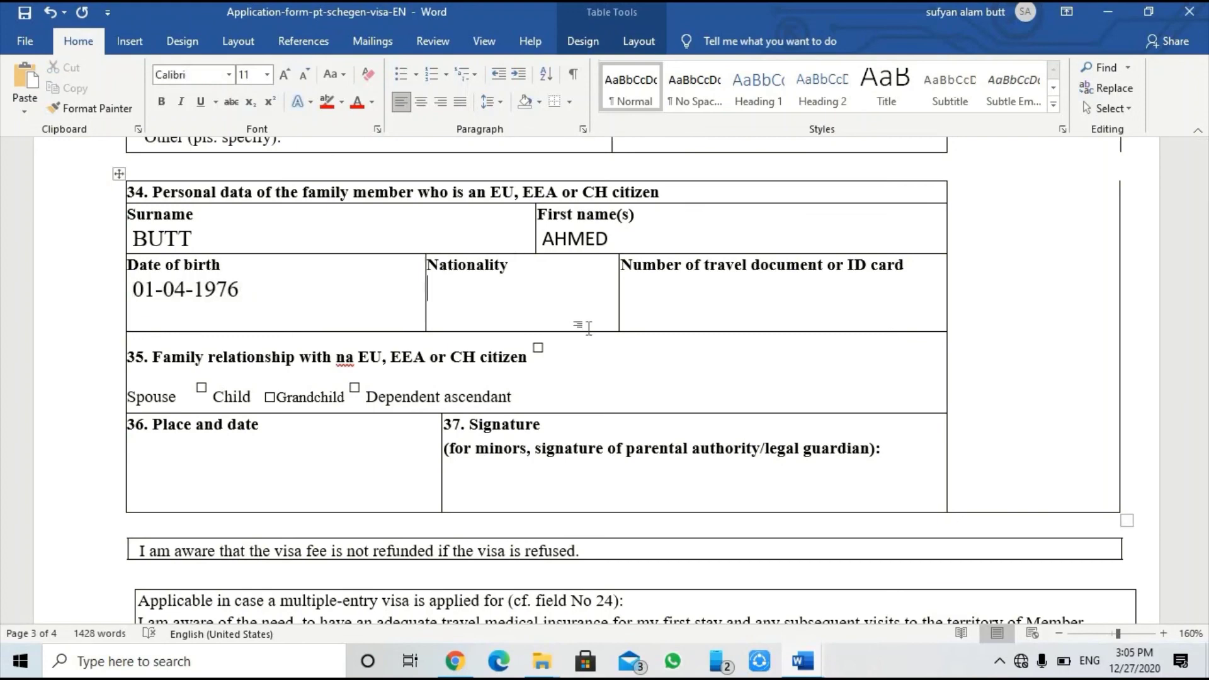
text(PORTUGAL)
Step: Type the family member's ID card number under the ID card label
click(664, 303)
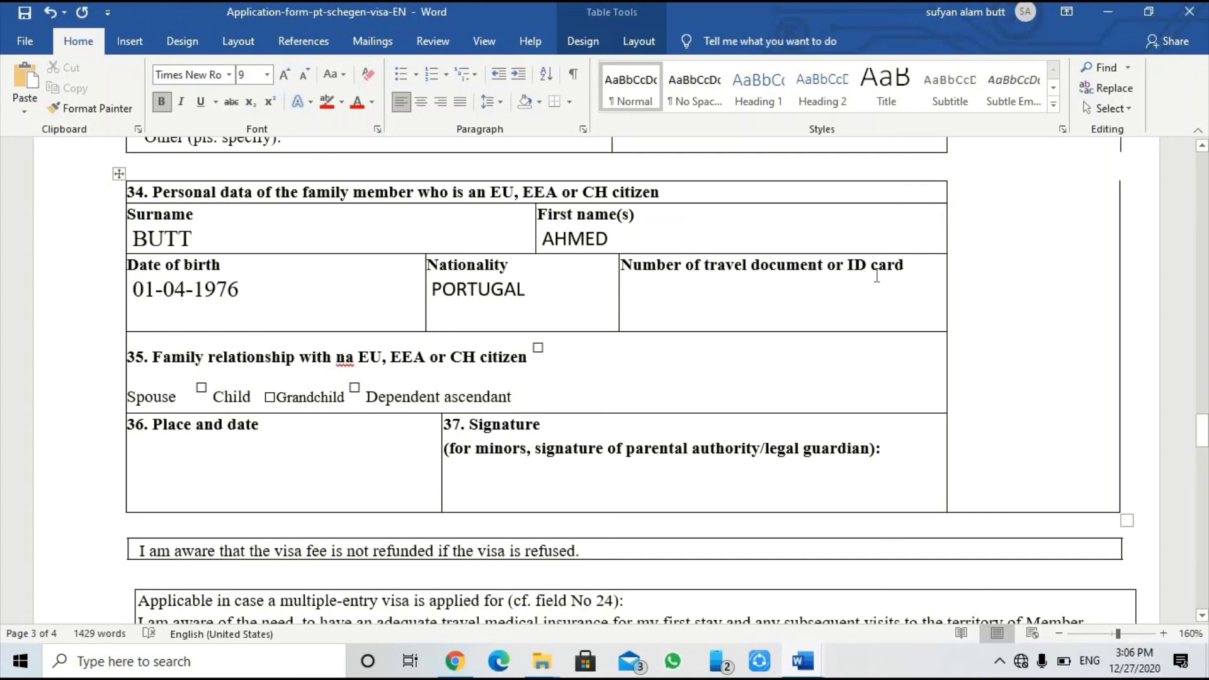
click(909, 266)
key(Down)
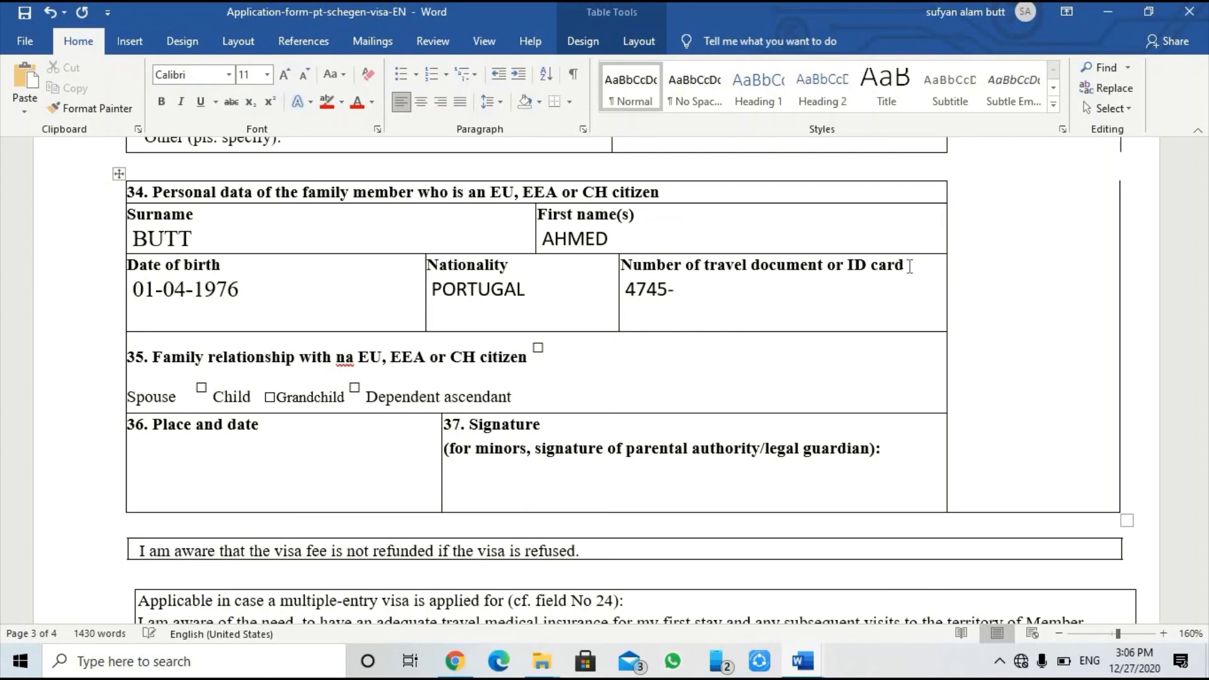
Step: Record FRIEND as the family relationship in field 35
scroll(284, 370, down, 2)
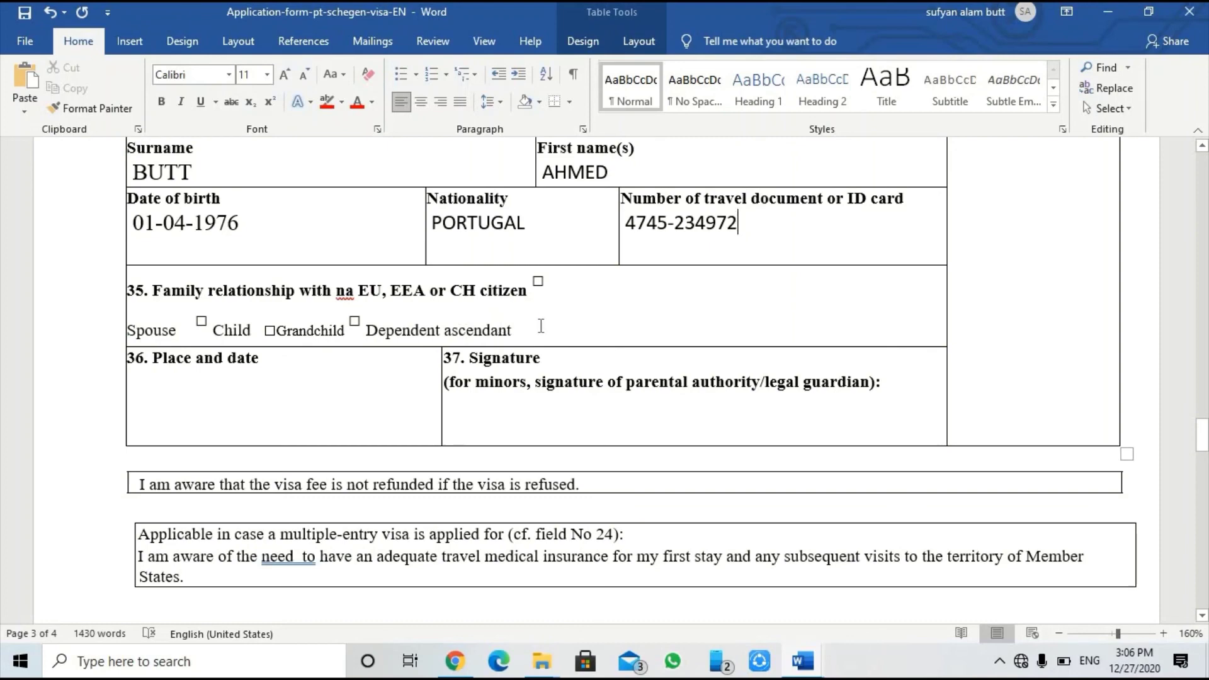
click(597, 334)
text(FRIEND)
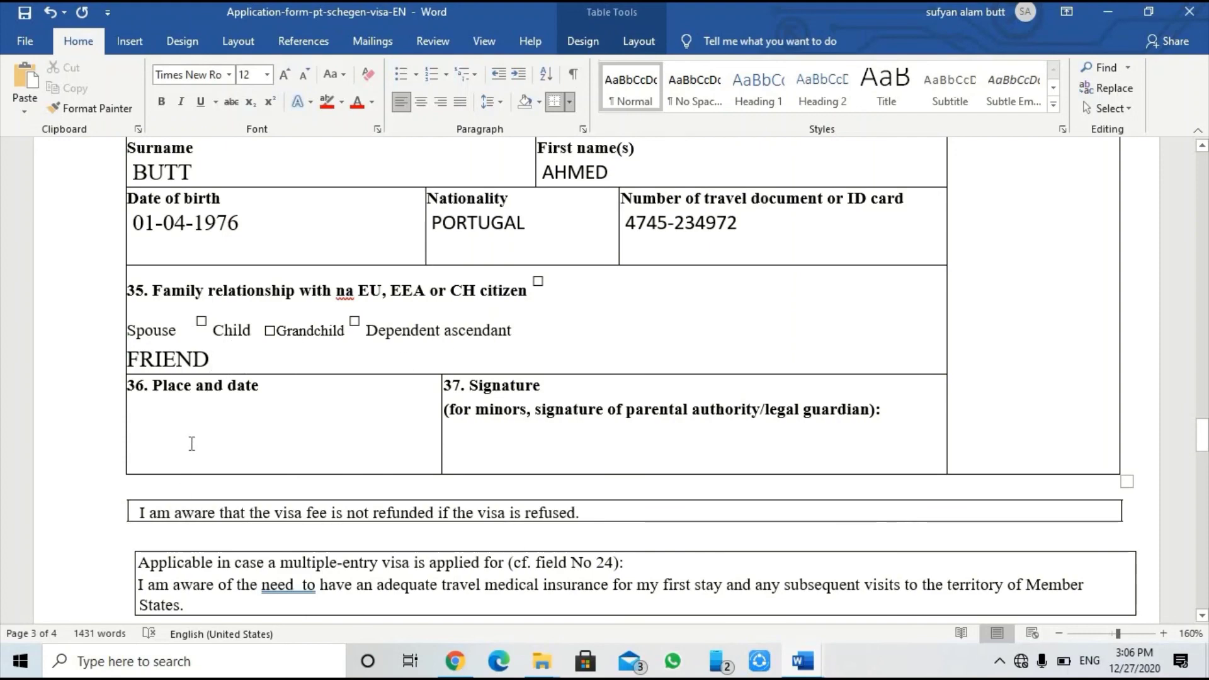
Step: Enter LAHORE 27-12-2020 on a new line under field 36 Place and date
scroll(193, 444, down, 1)
click(286, 333)
key(Return)
text(LAHORE)
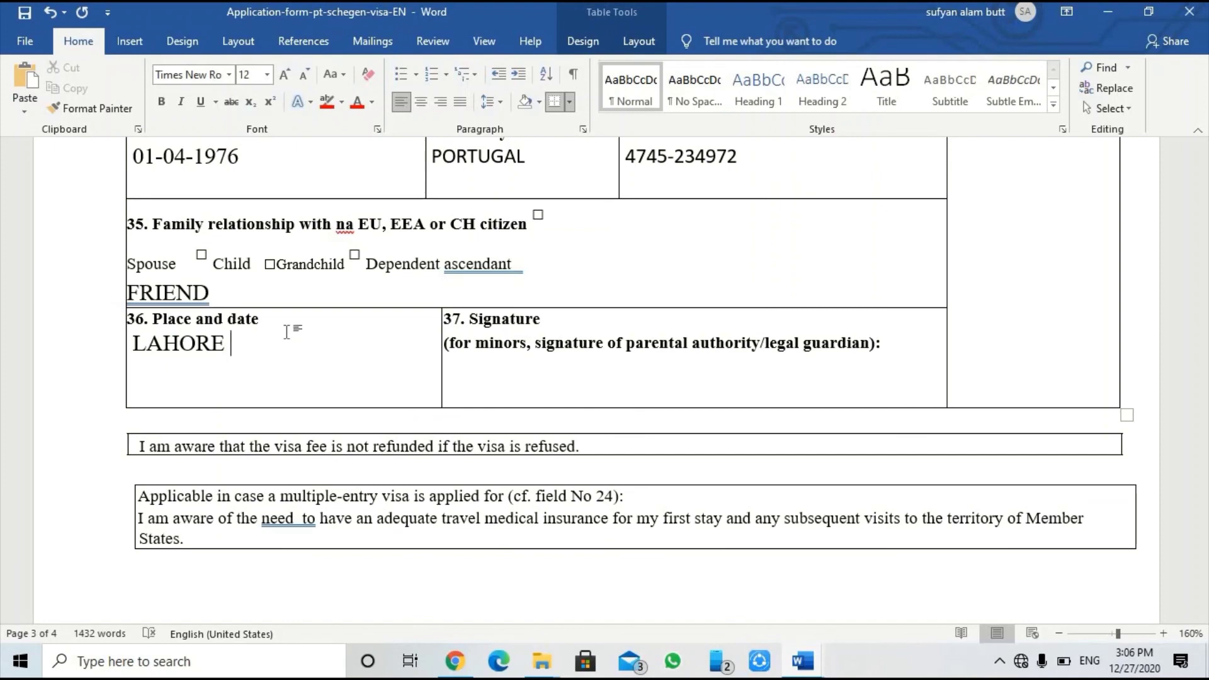
text( 27-12-2020)
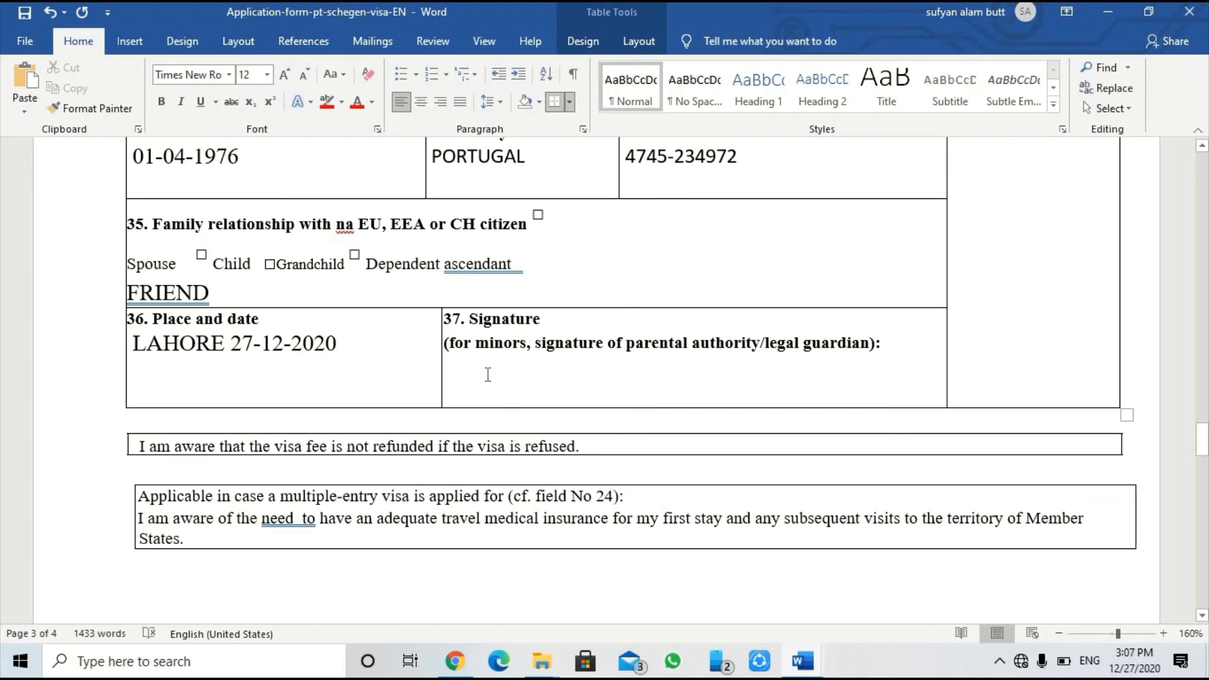
click(898, 341)
scroll(533, 376, down, 1)
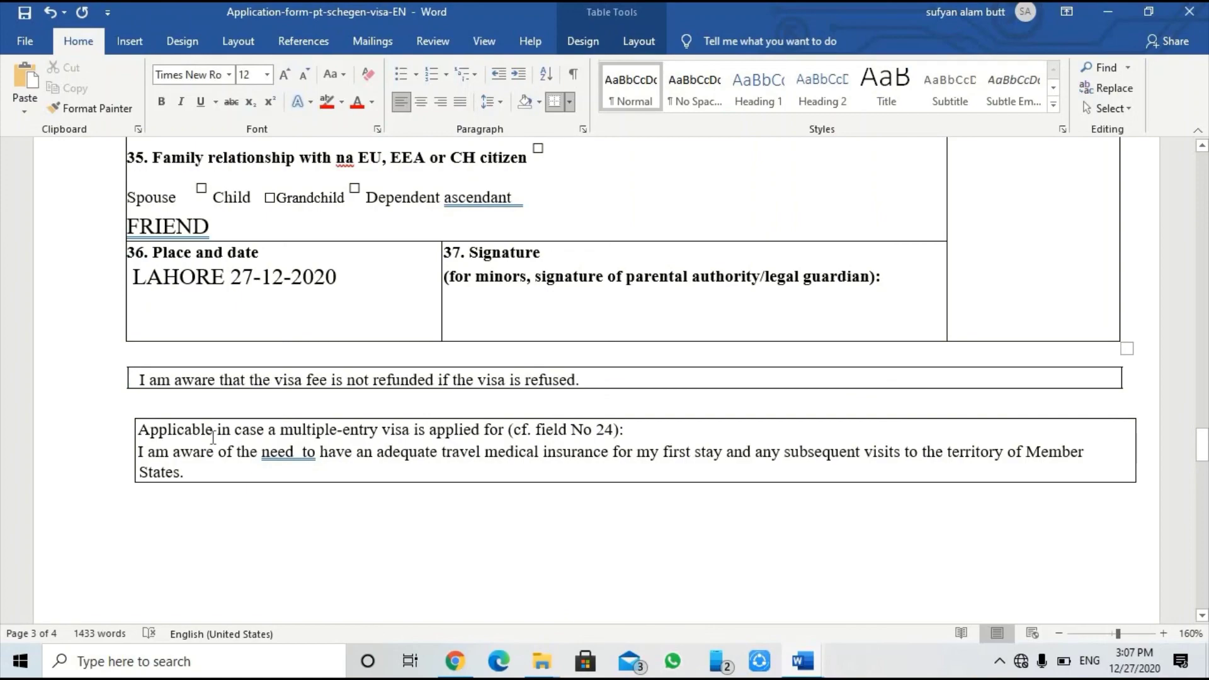
Step: On the final page, enter LAHOE 27-12-2020 under the declaration's Place and date
scroll(212, 437, down, 1)
scroll(213, 437, down, 10)
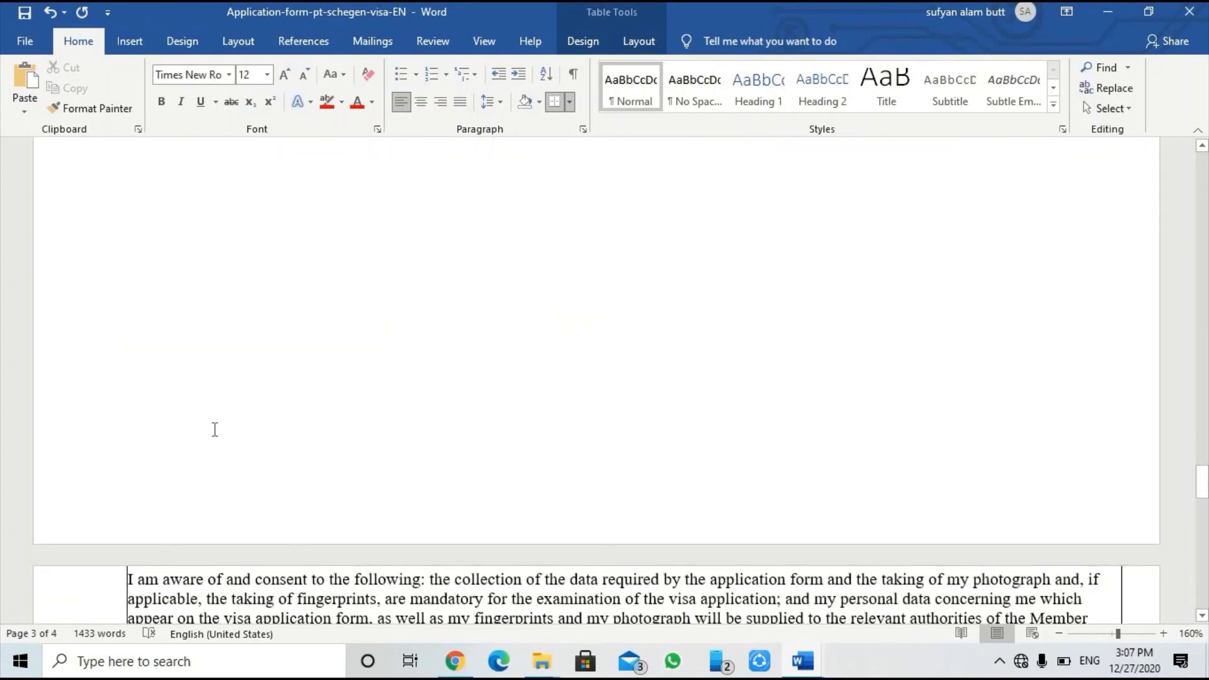
scroll(214, 428, down, 6)
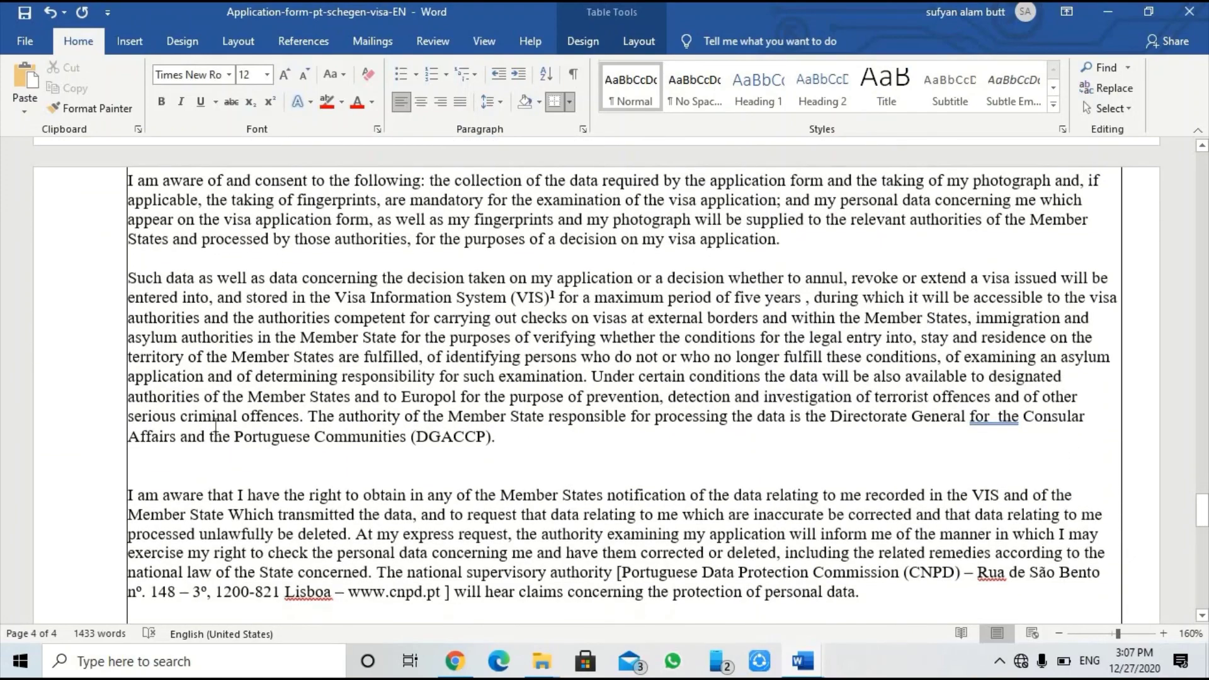
scroll(216, 425, down, 3)
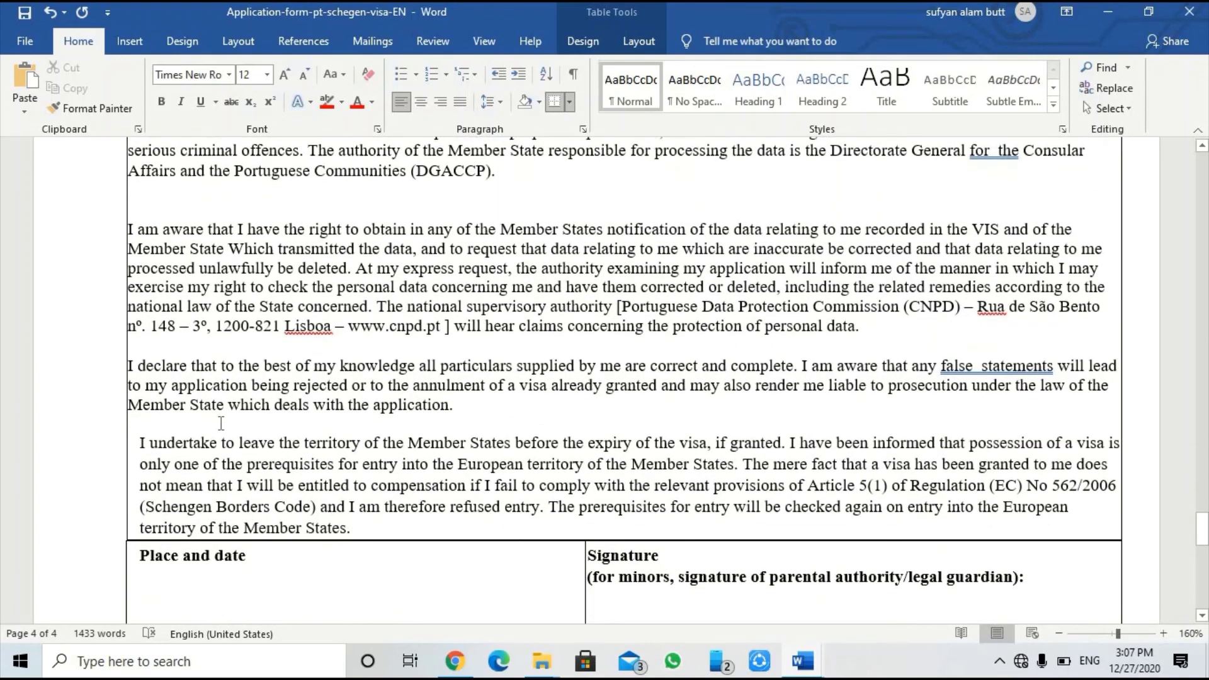
scroll(227, 427, down, 1)
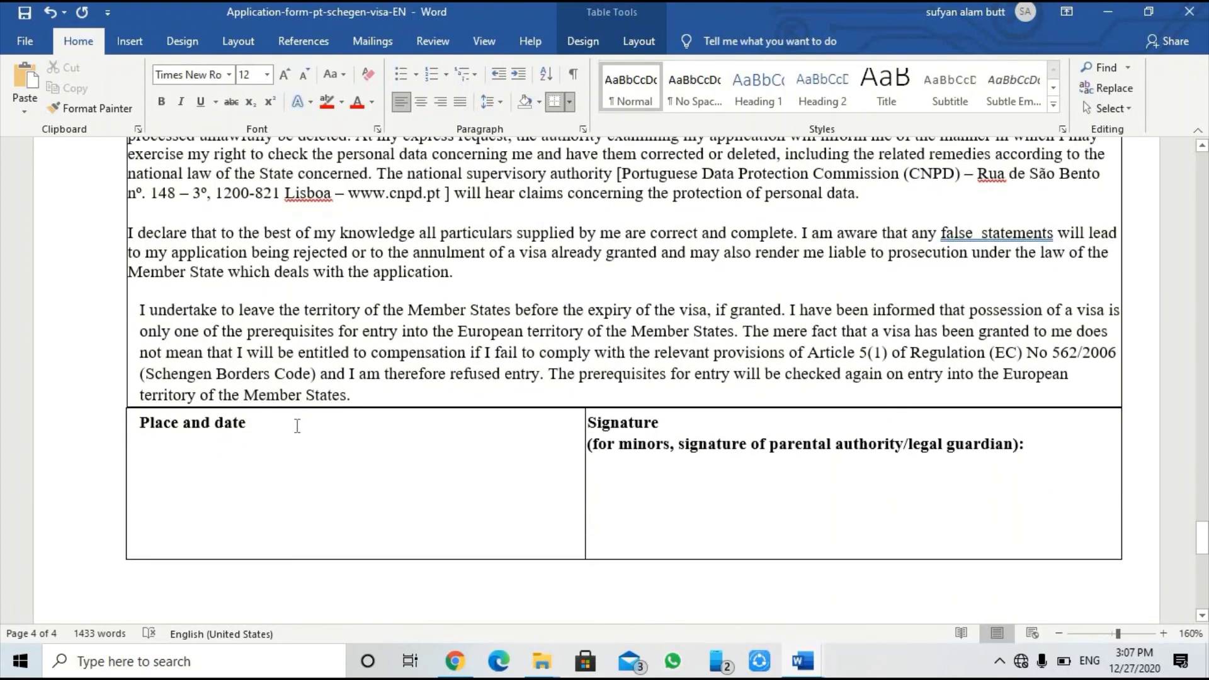
click(285, 431)
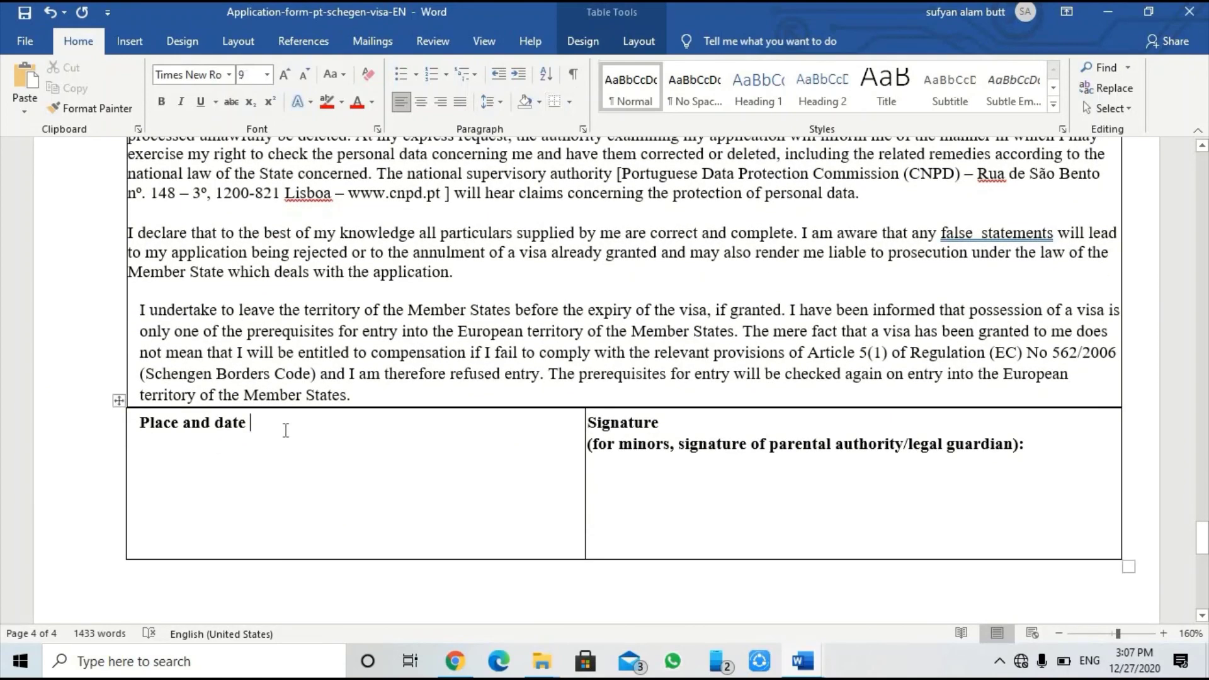
key(Return)
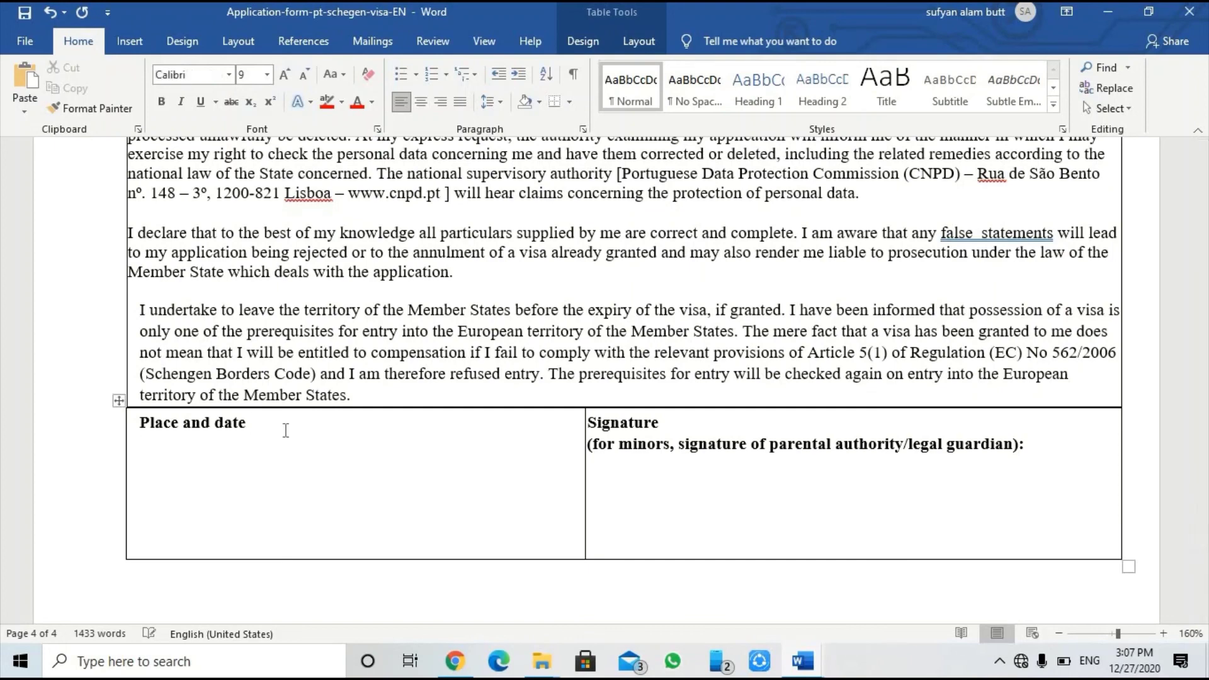
text(LAHOE)
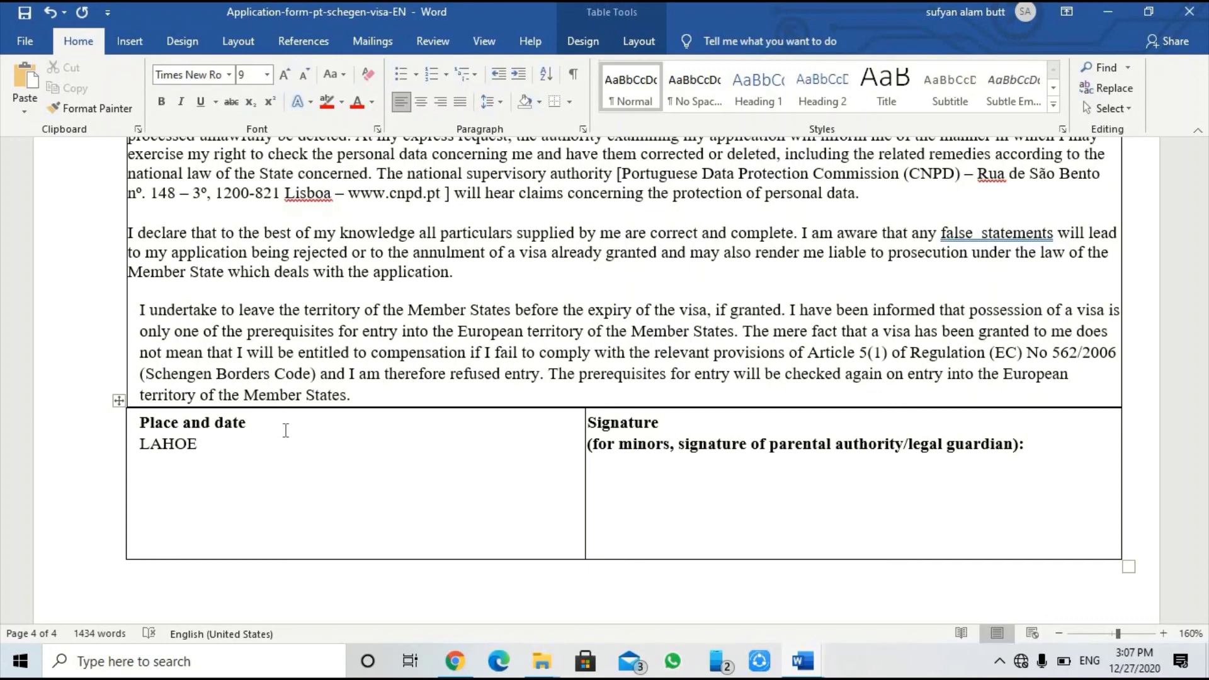
text(27-12-2020)
click(652, 489)
click(804, 566)
Step: Scroll back up to the Application for Schengen Visa title on page 1
click(674, 540)
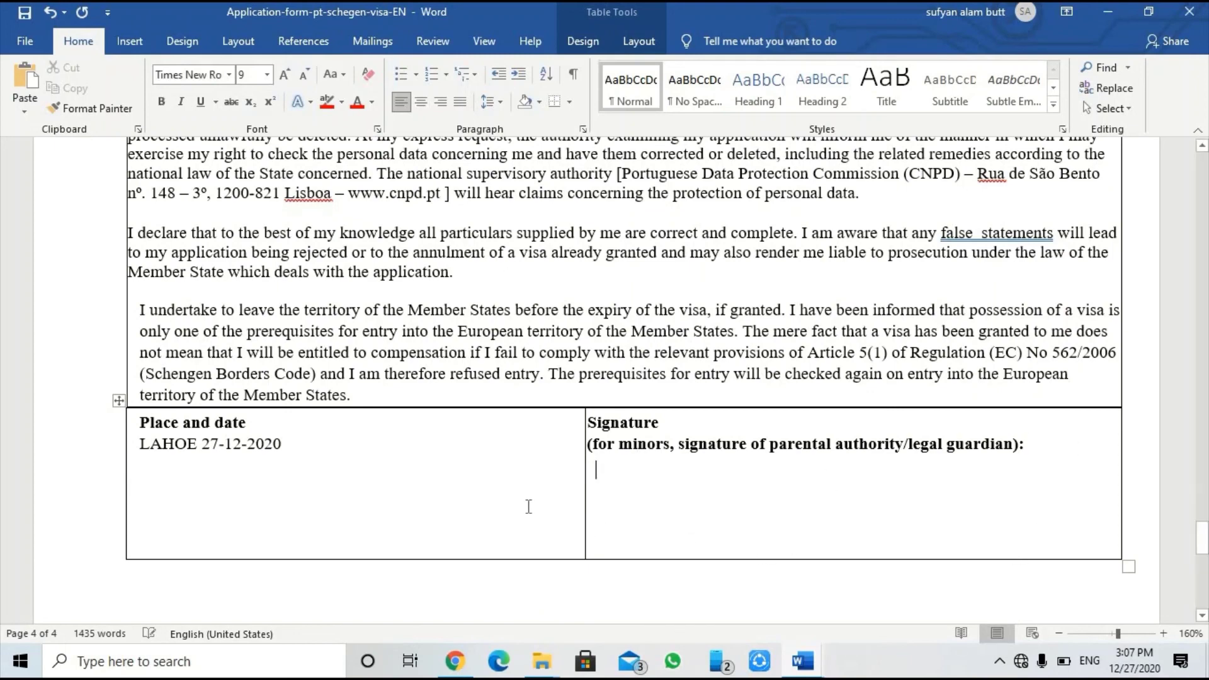
scroll(490, 464, down, 8)
scroll(491, 464, down, 2)
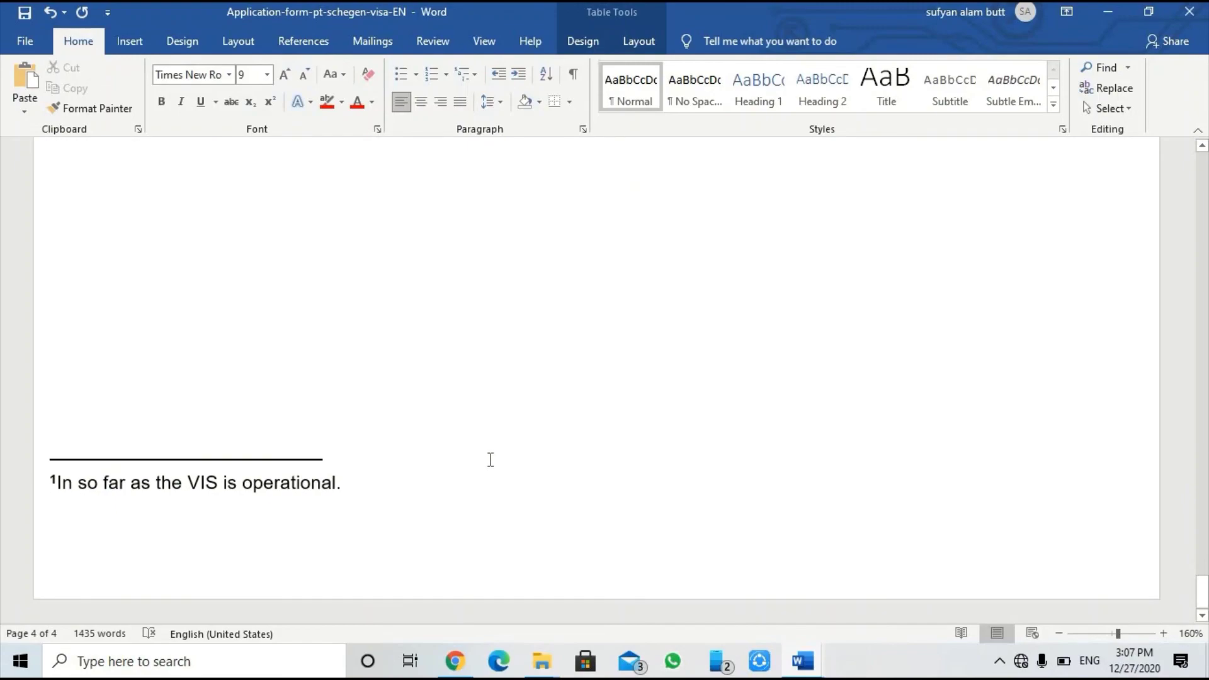
scroll(491, 460, up, 5)
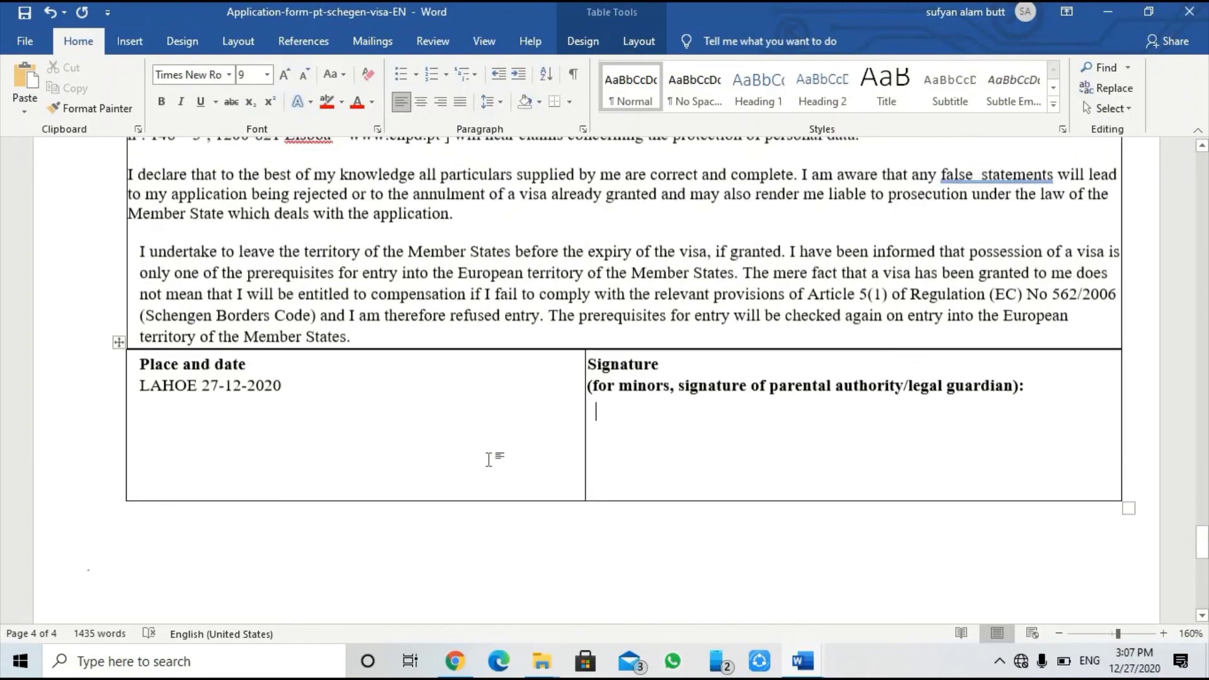
scroll(491, 460, up, 3)
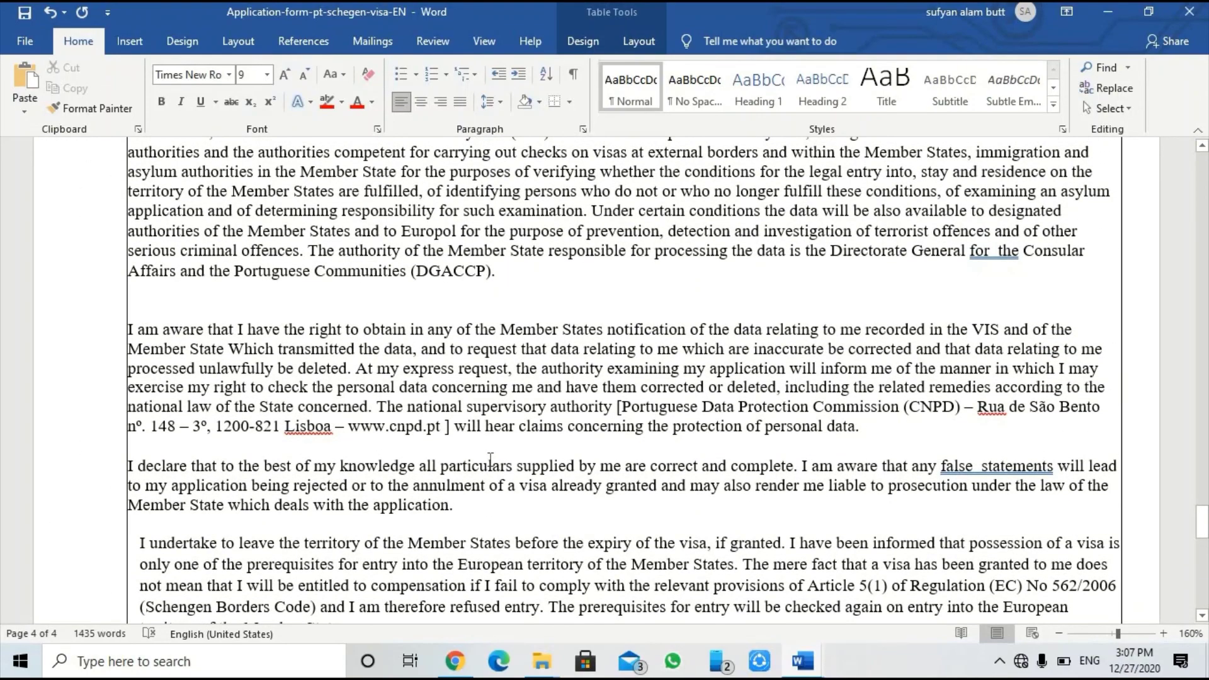
scroll(421, 405, up, 15)
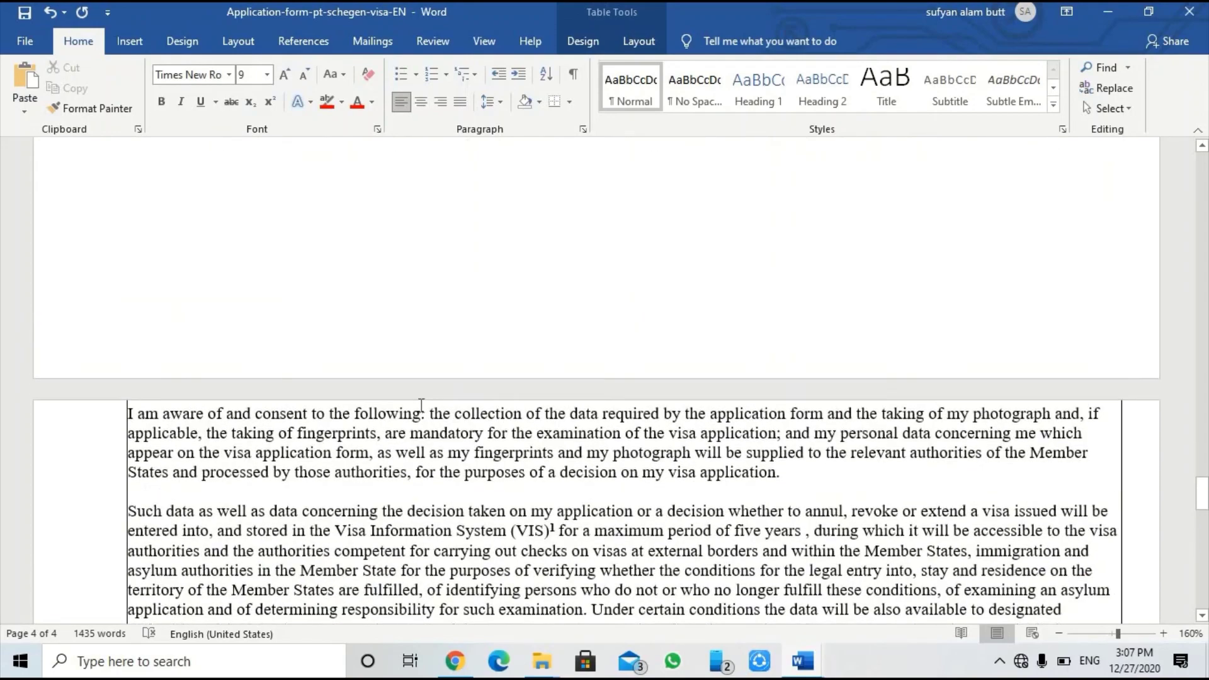
scroll(422, 405, up, 12)
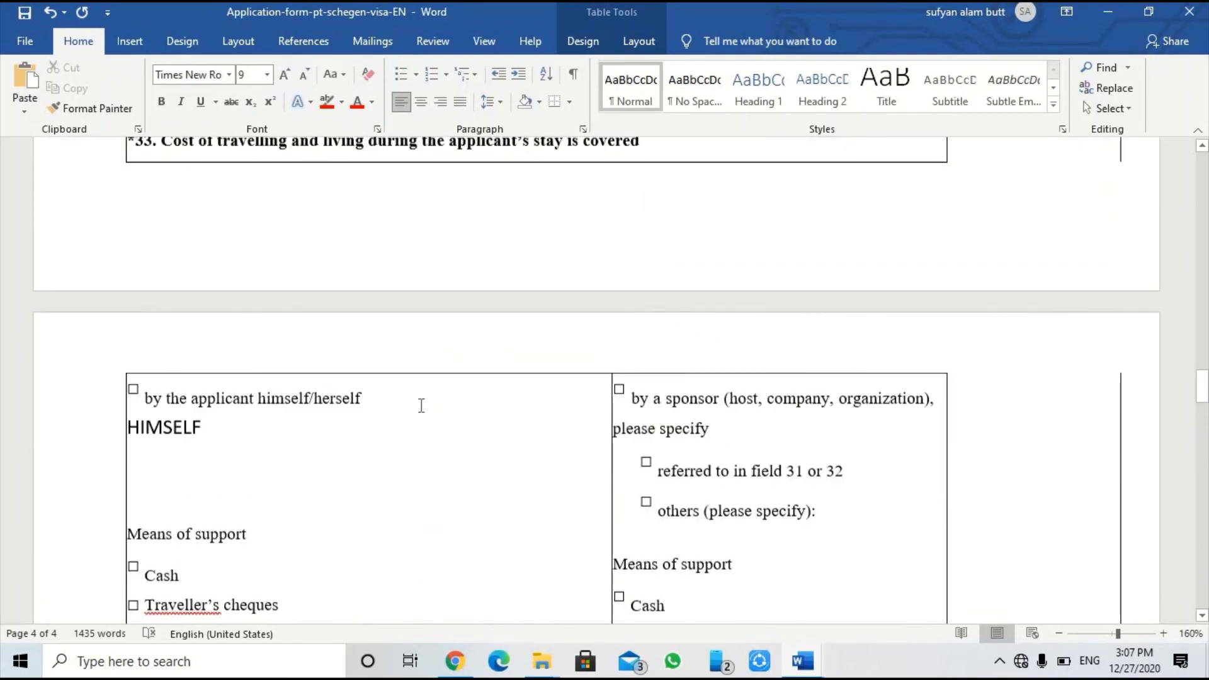
scroll(421, 405, up, 15)
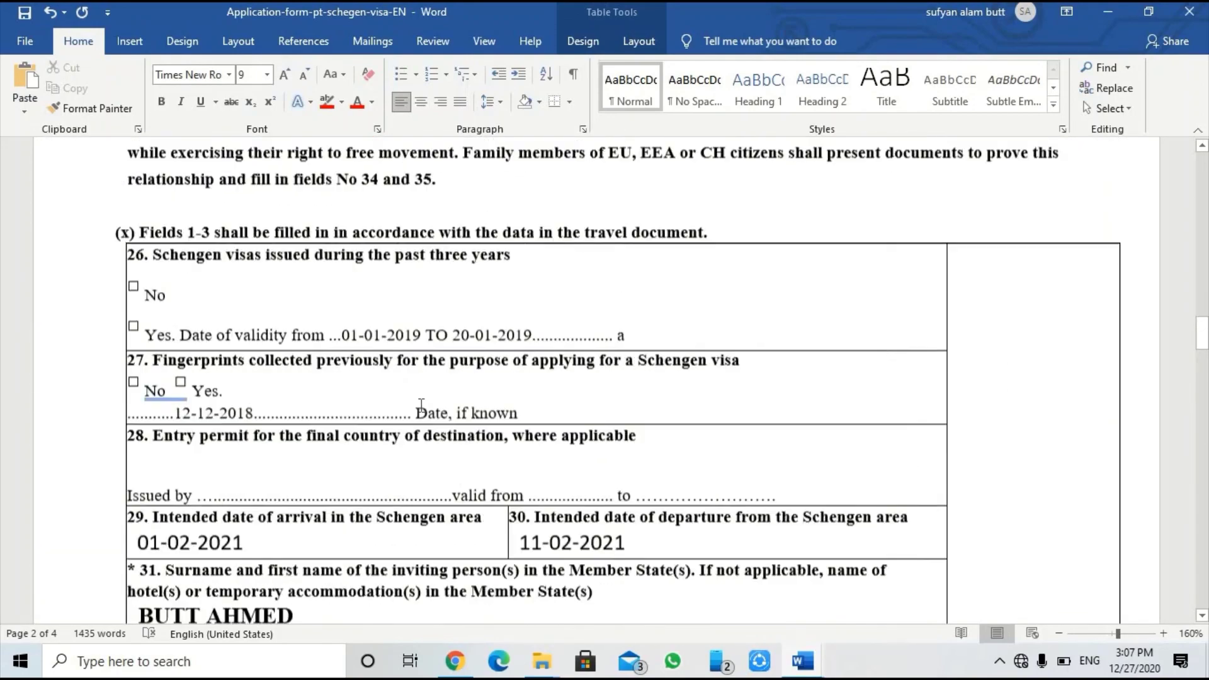
scroll(422, 405, up, 10)
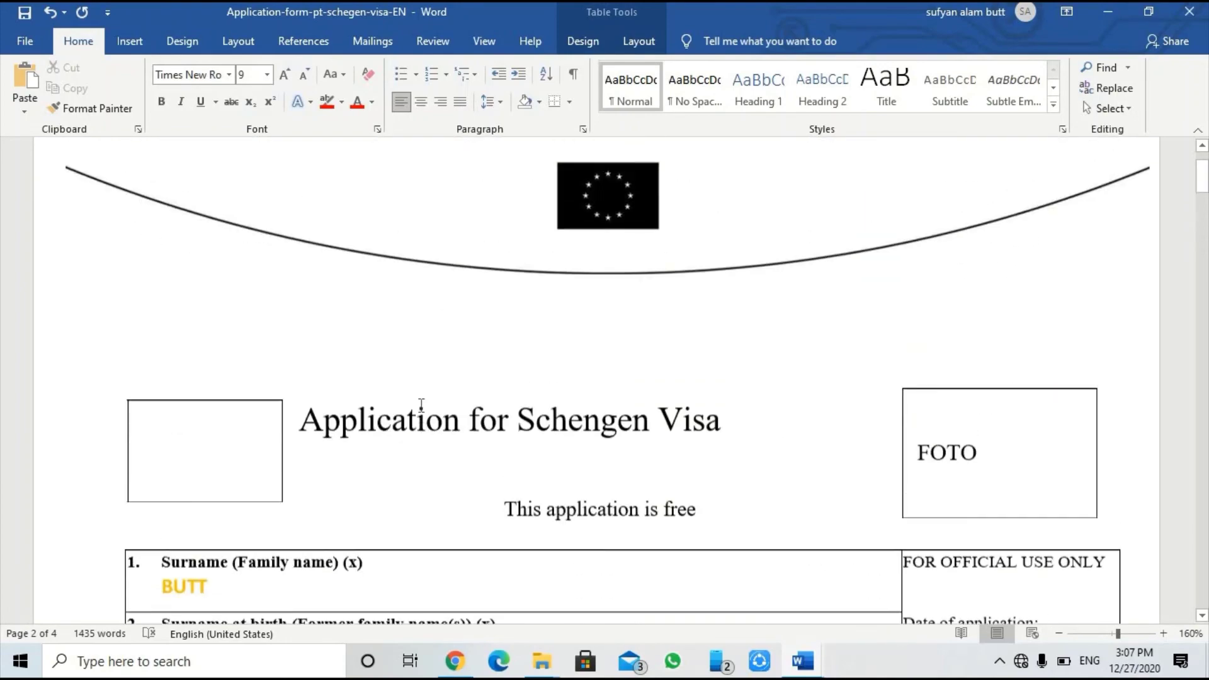